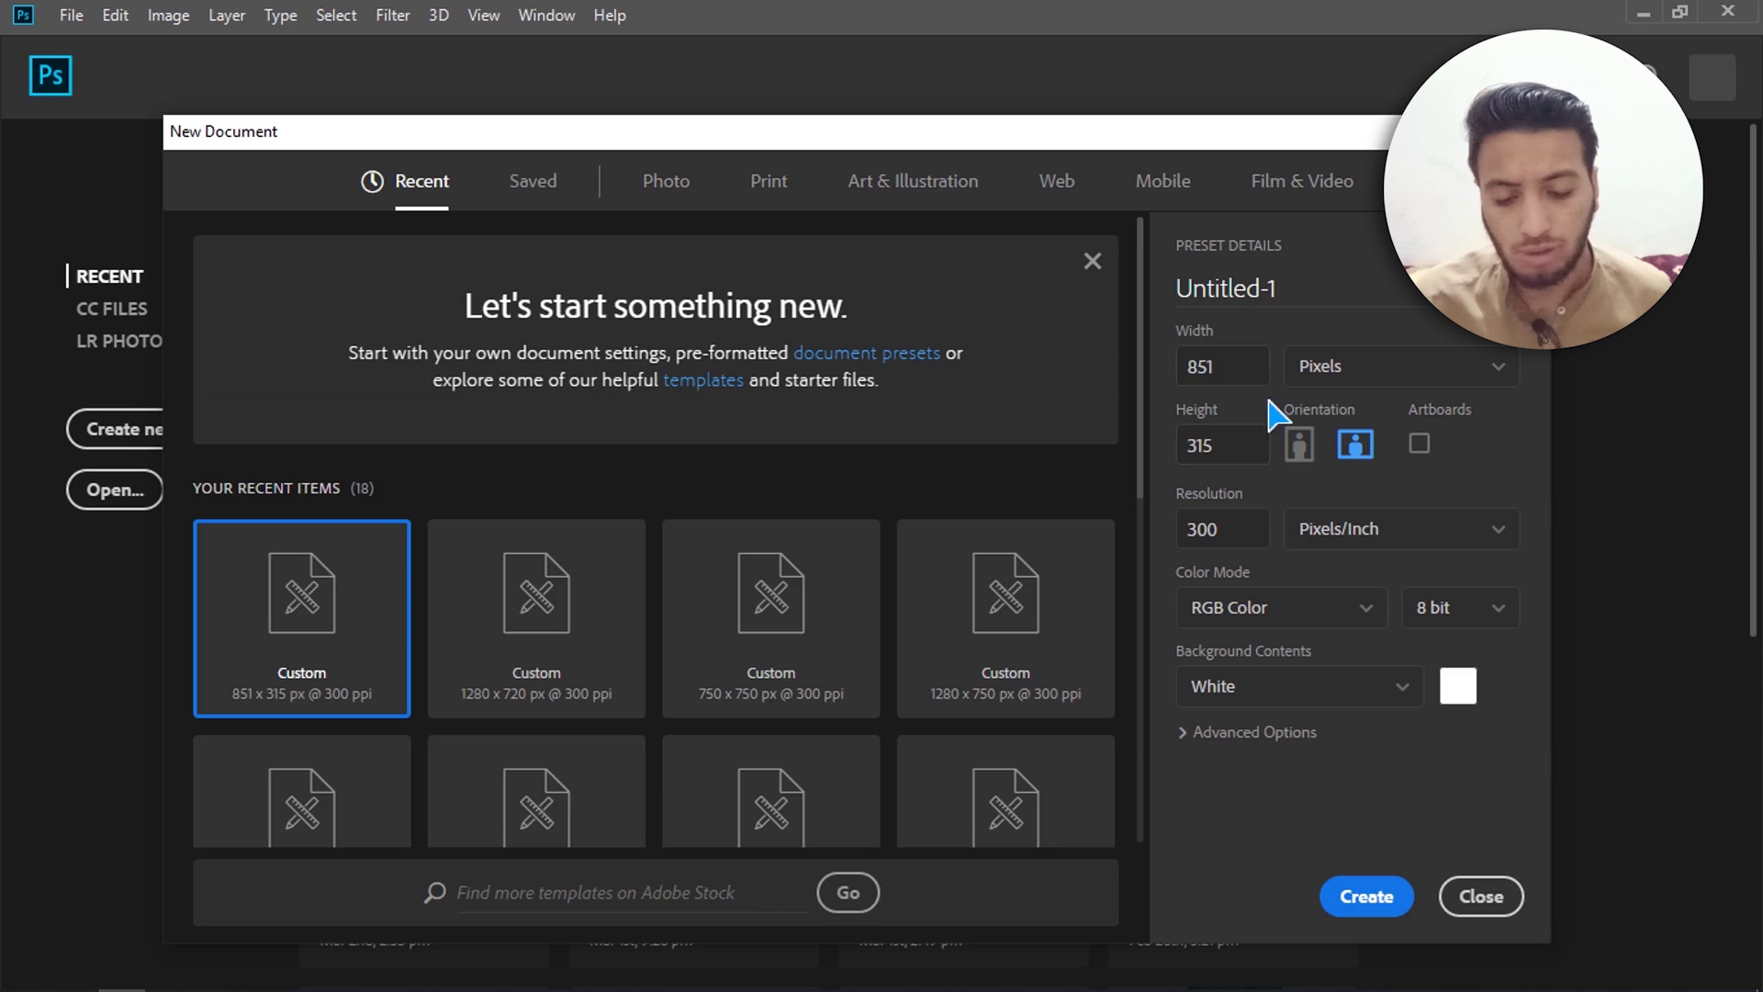
Step: Create a new 851 x 315 px document at 300 pixels/inch named Facebook Cover
{"action": "left_click", "coordinate": [1313, 288]}
{"action": "key", "text": "BackSpace"}
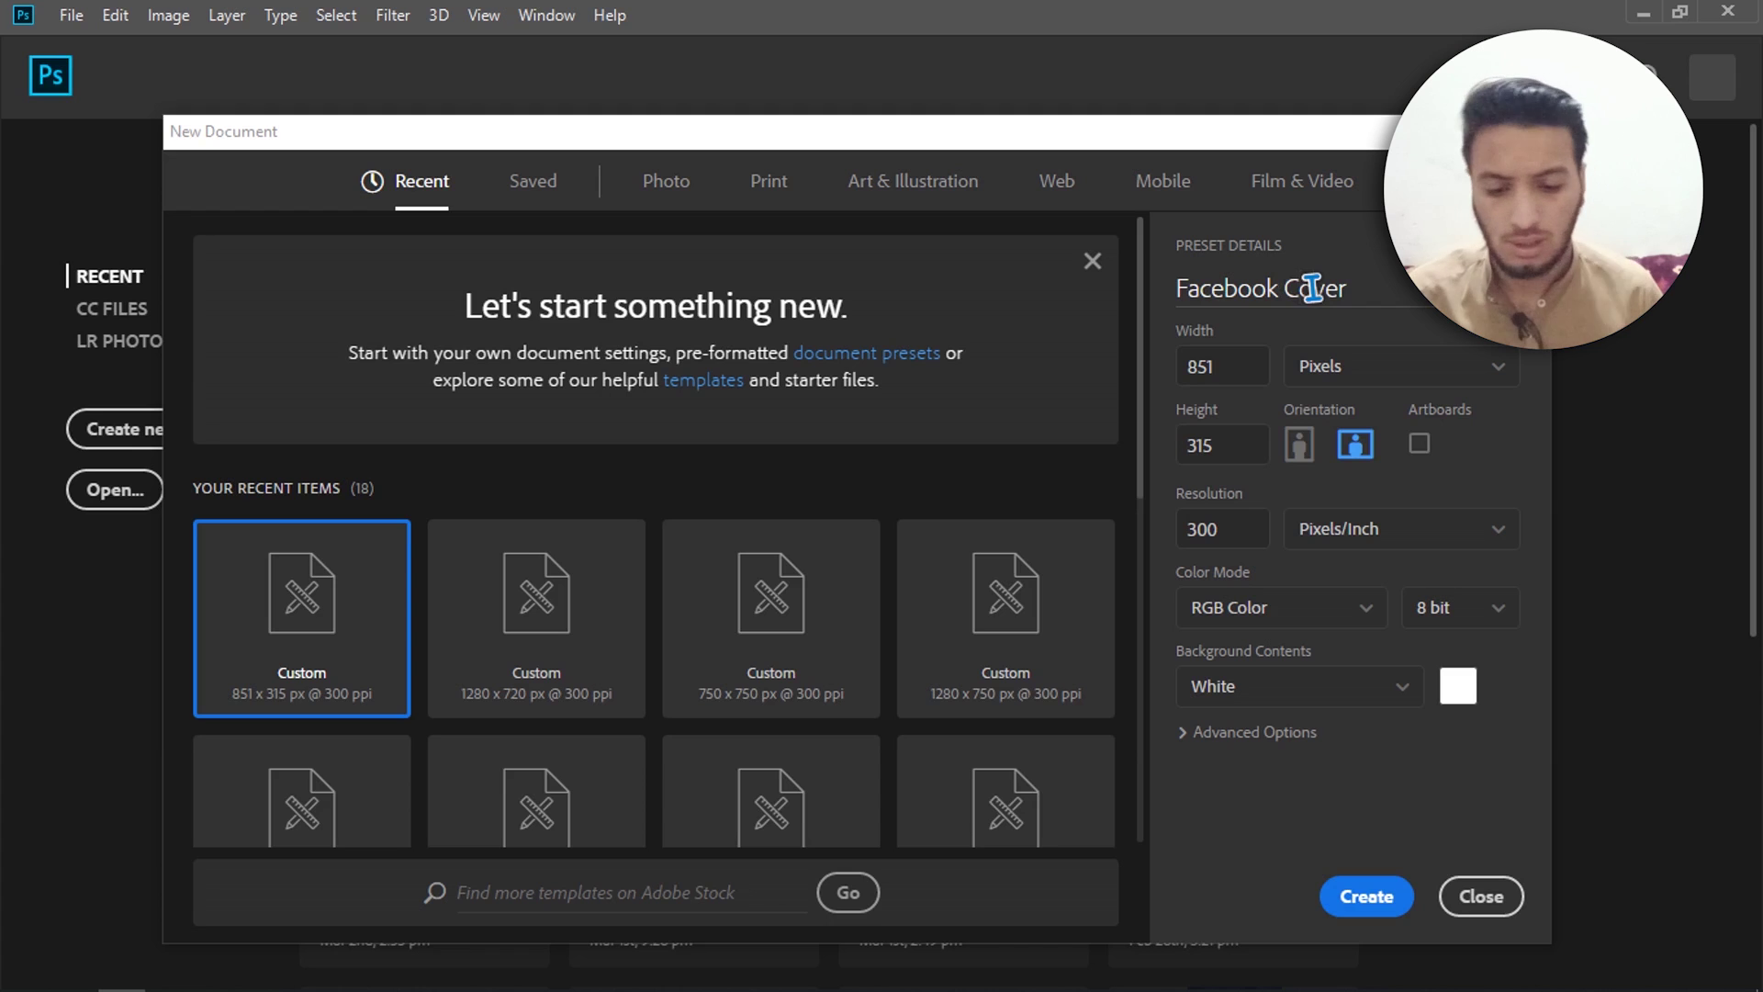
{"action": "left_click", "coordinate": [1369, 896]}
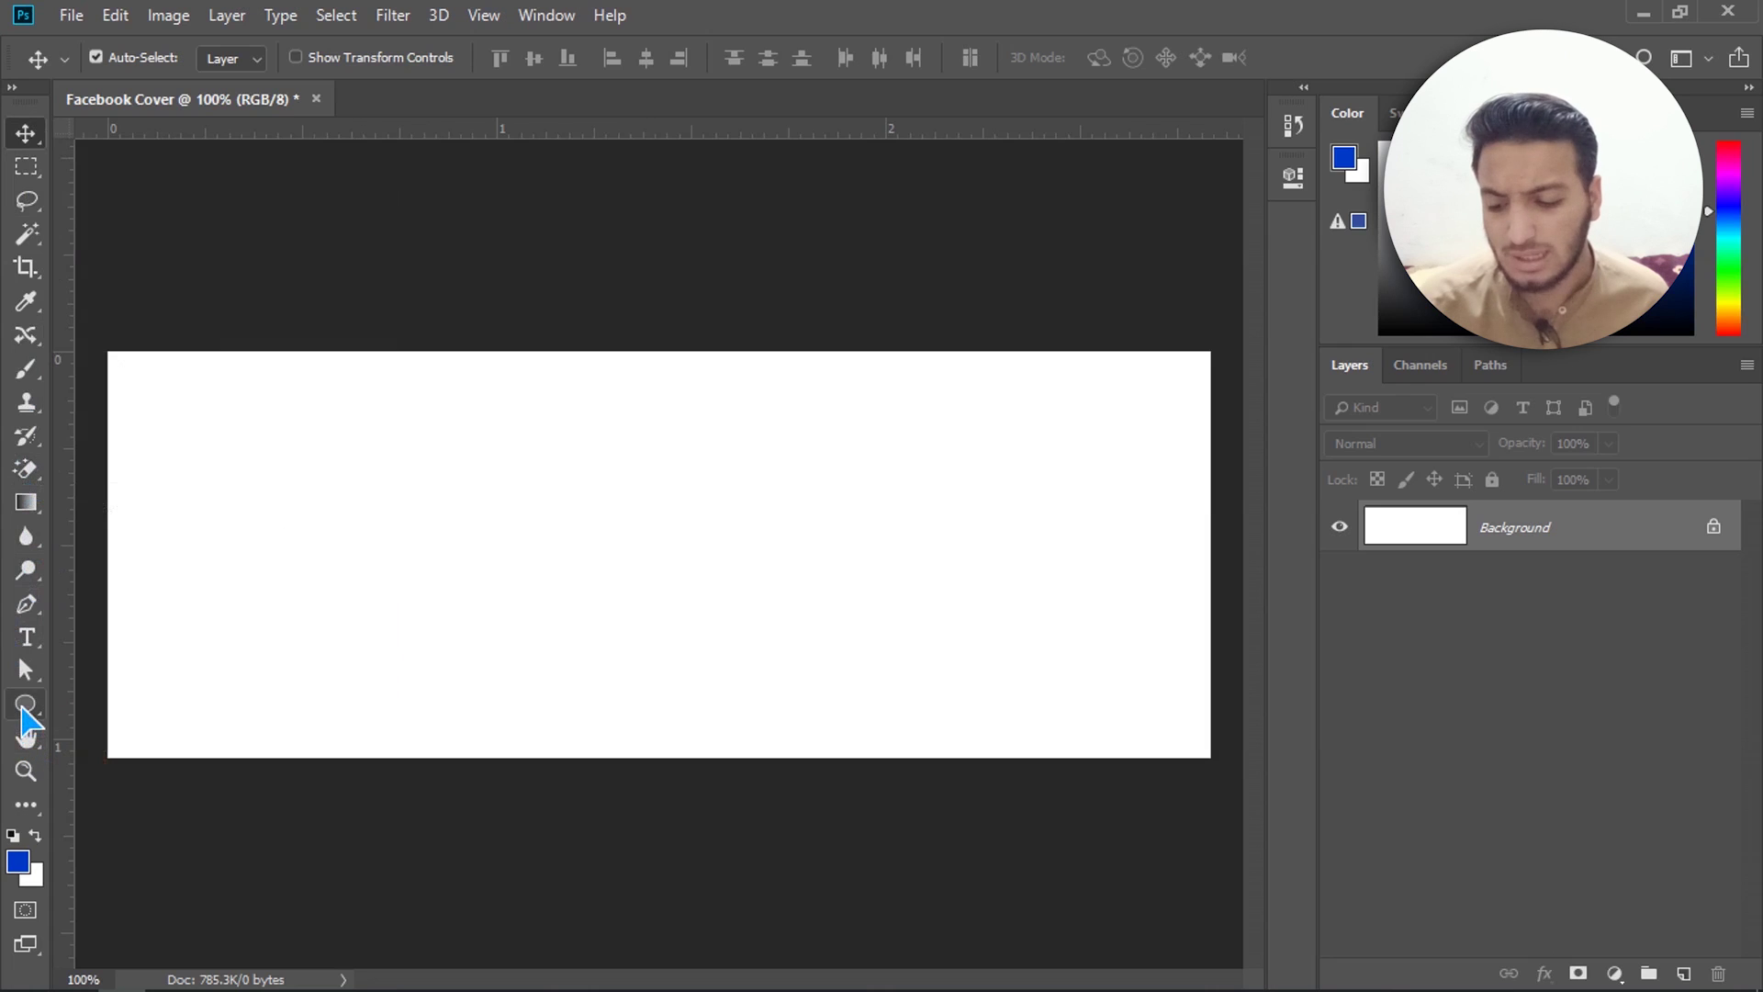
Step: Draw a circle about 426 px in diameter over the middle of the canvas, with no stroke and a blue fill
{"action": "left_click", "coordinate": [25, 707]}
{"action": "left_click_drag", "start_coordinate": [663, 566], "coordinate": [358, 291]}
{"action": "left_click", "coordinate": [966, 374]}
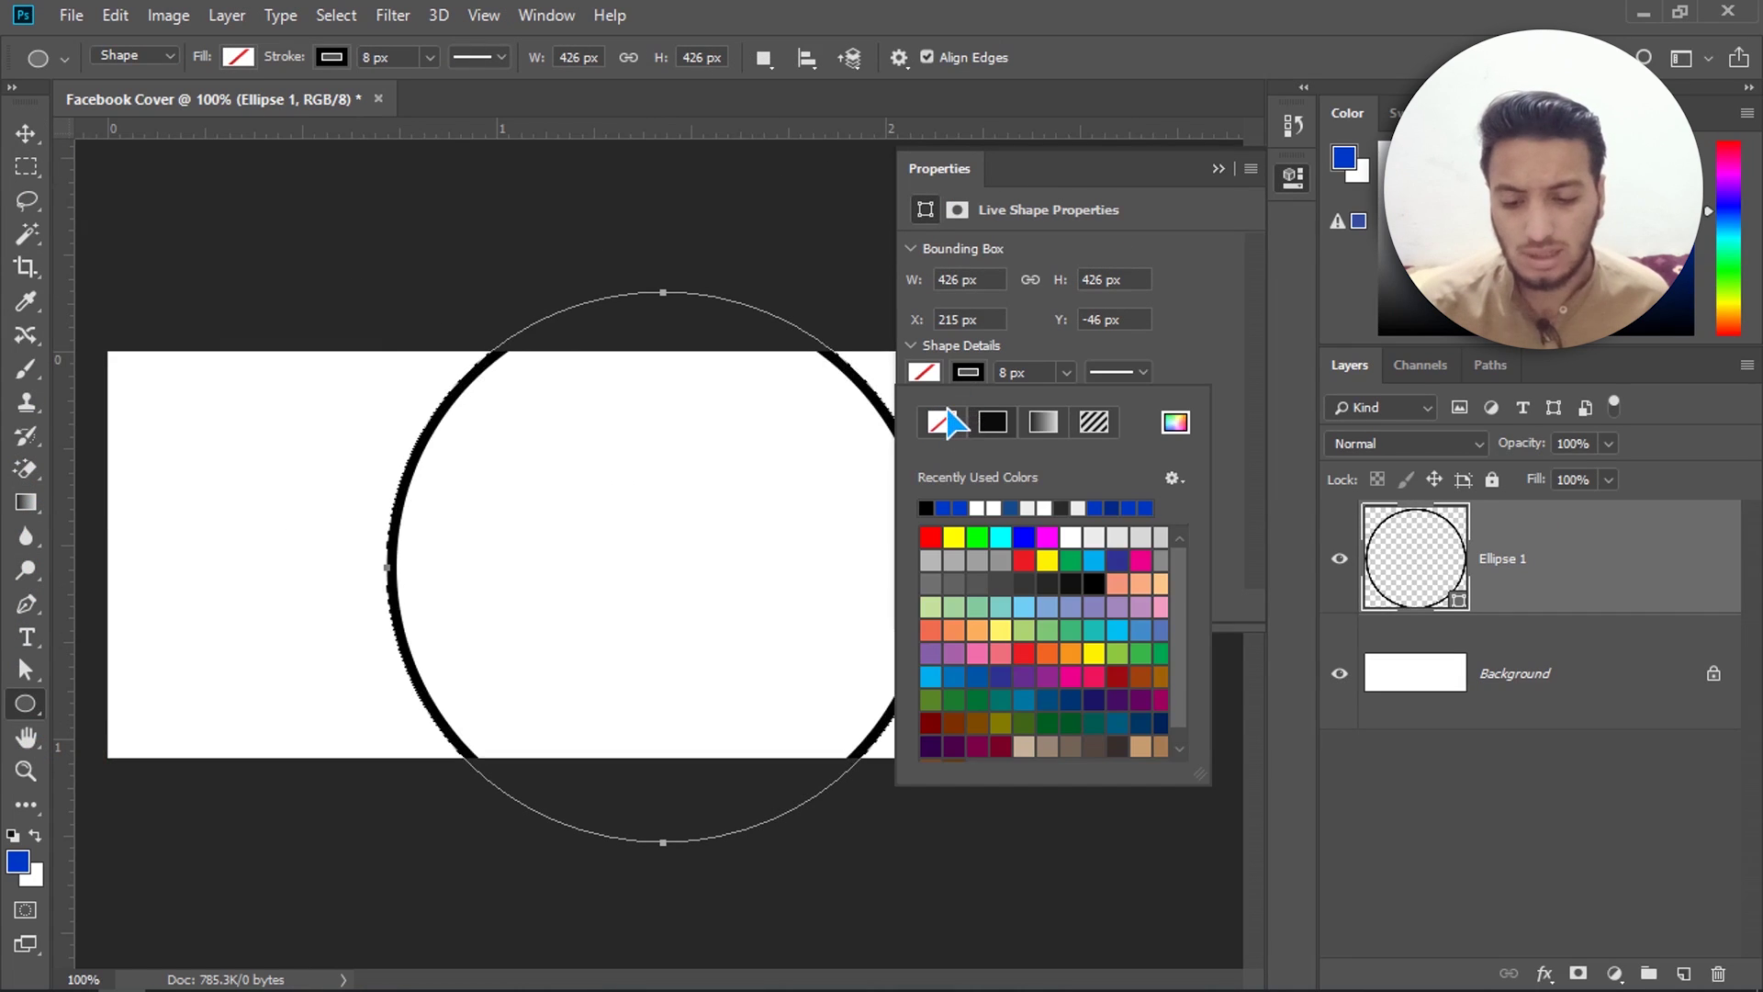
{"action": "left_click", "coordinate": [946, 418]}
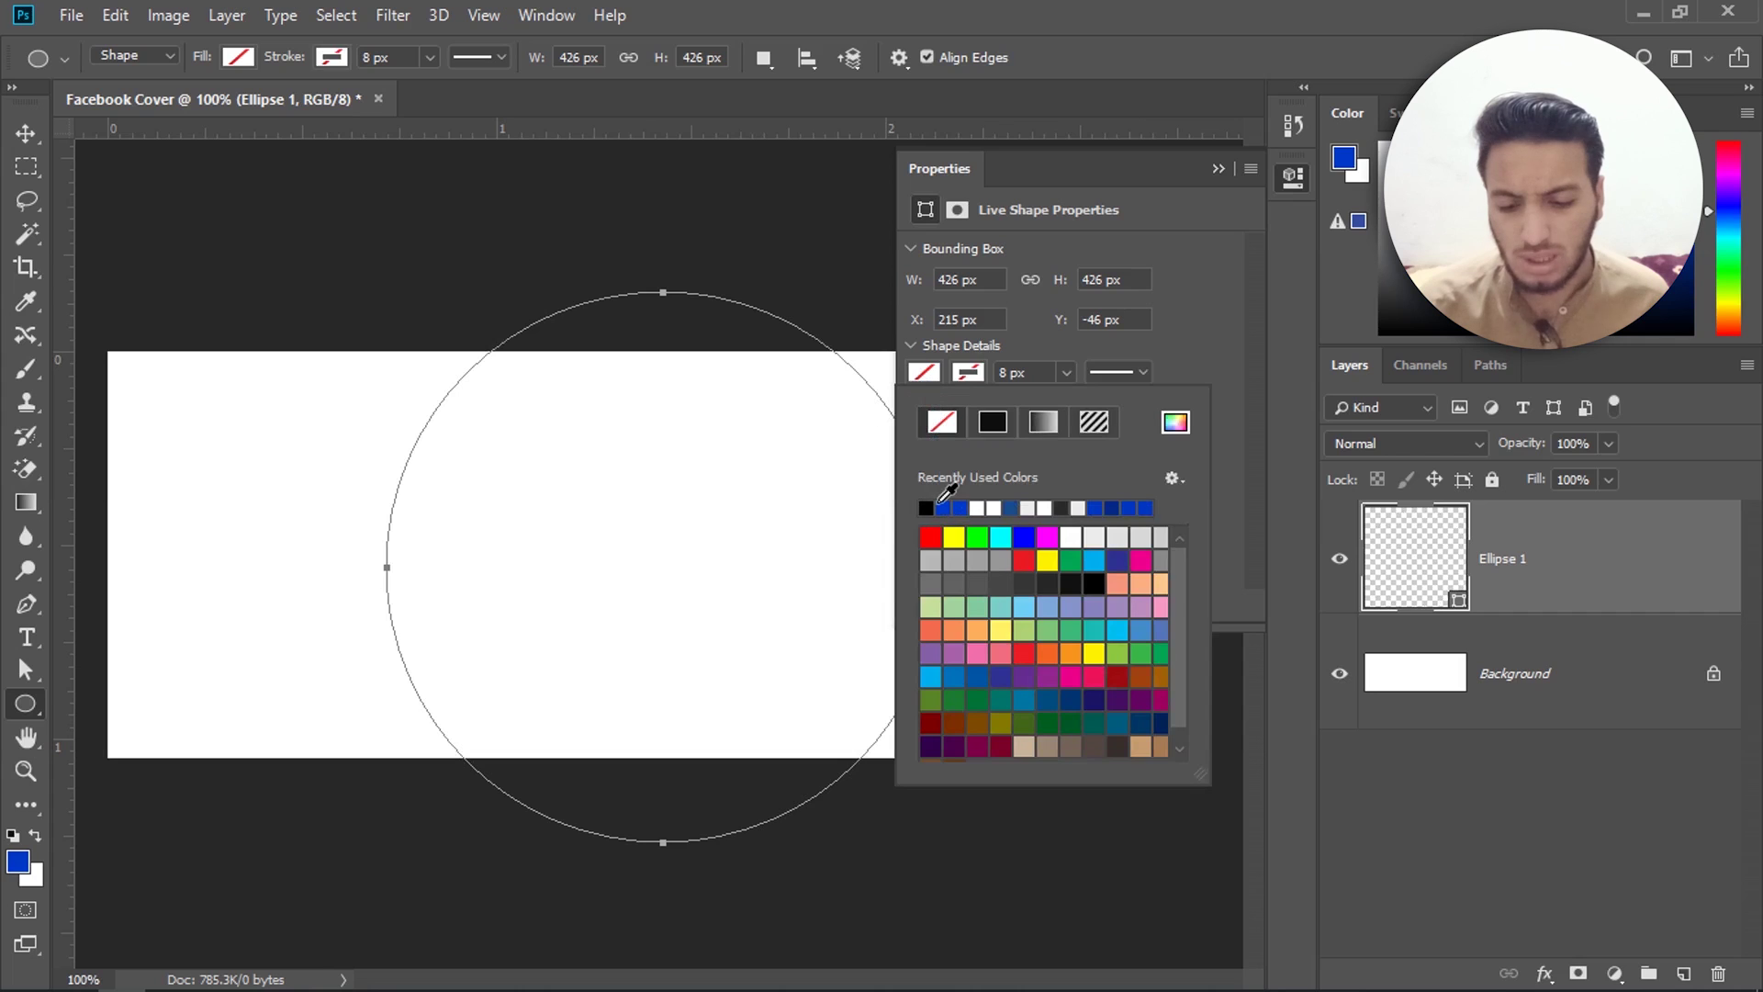
{"action": "left_click", "coordinate": [947, 508]}
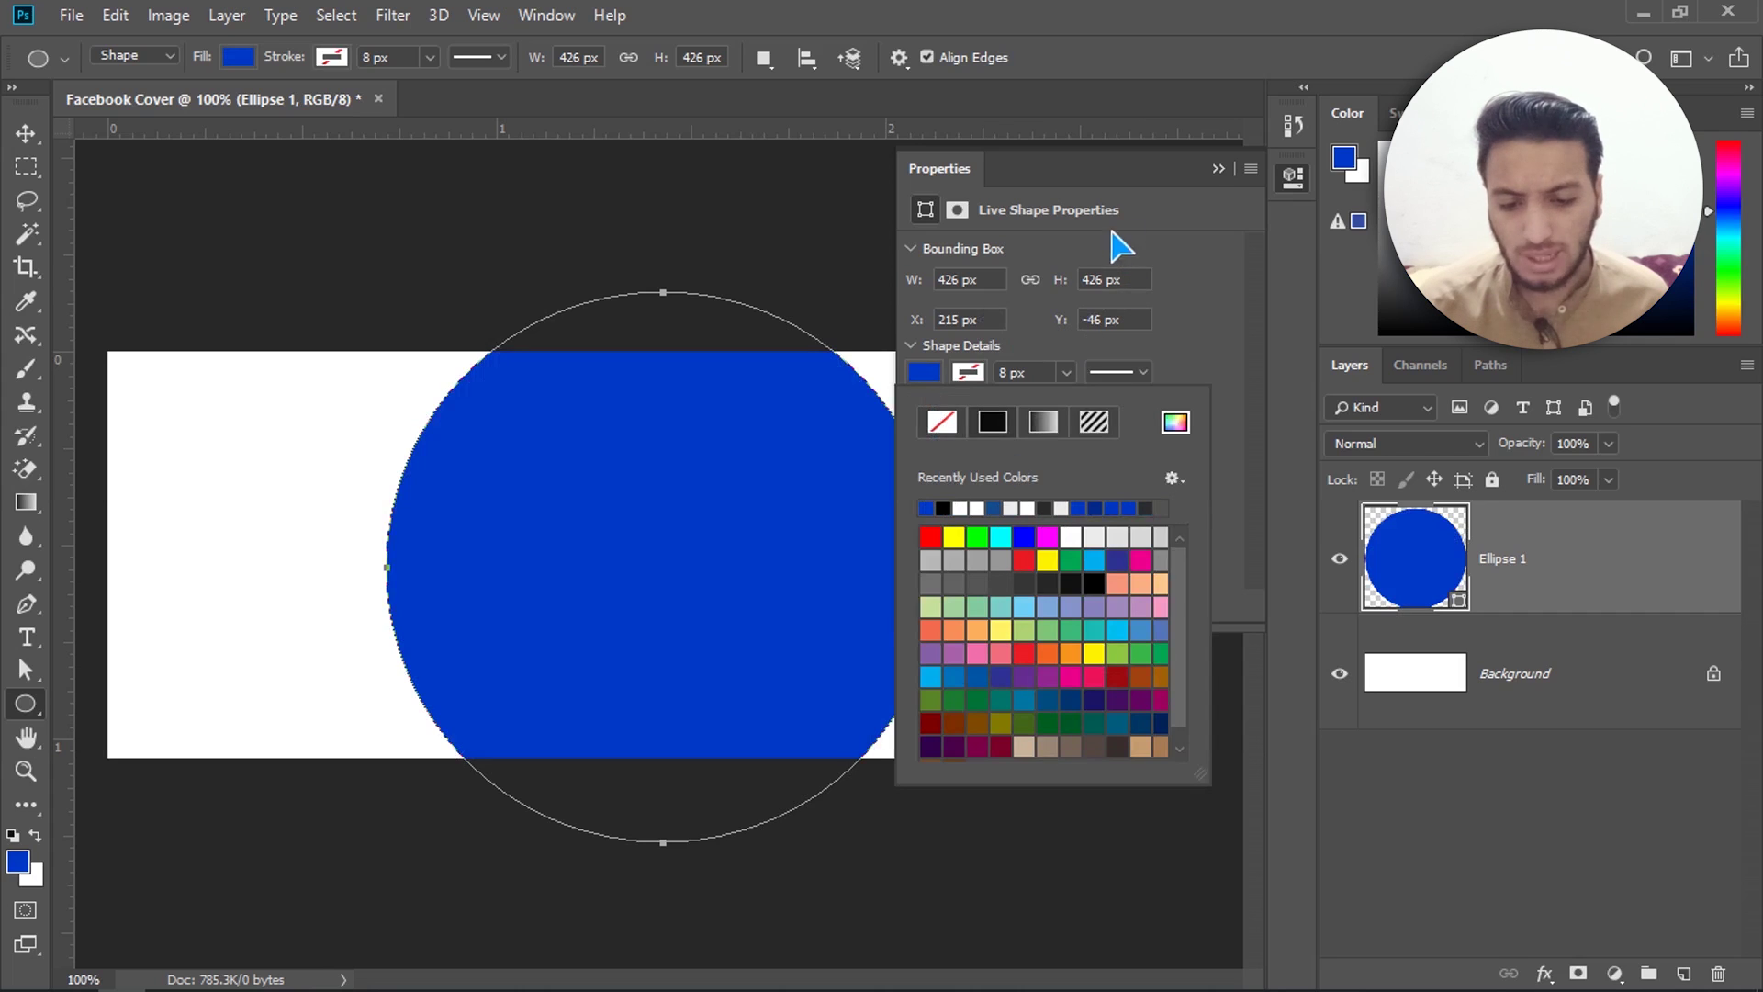
{"action": "left_click", "coordinate": [1219, 169]}
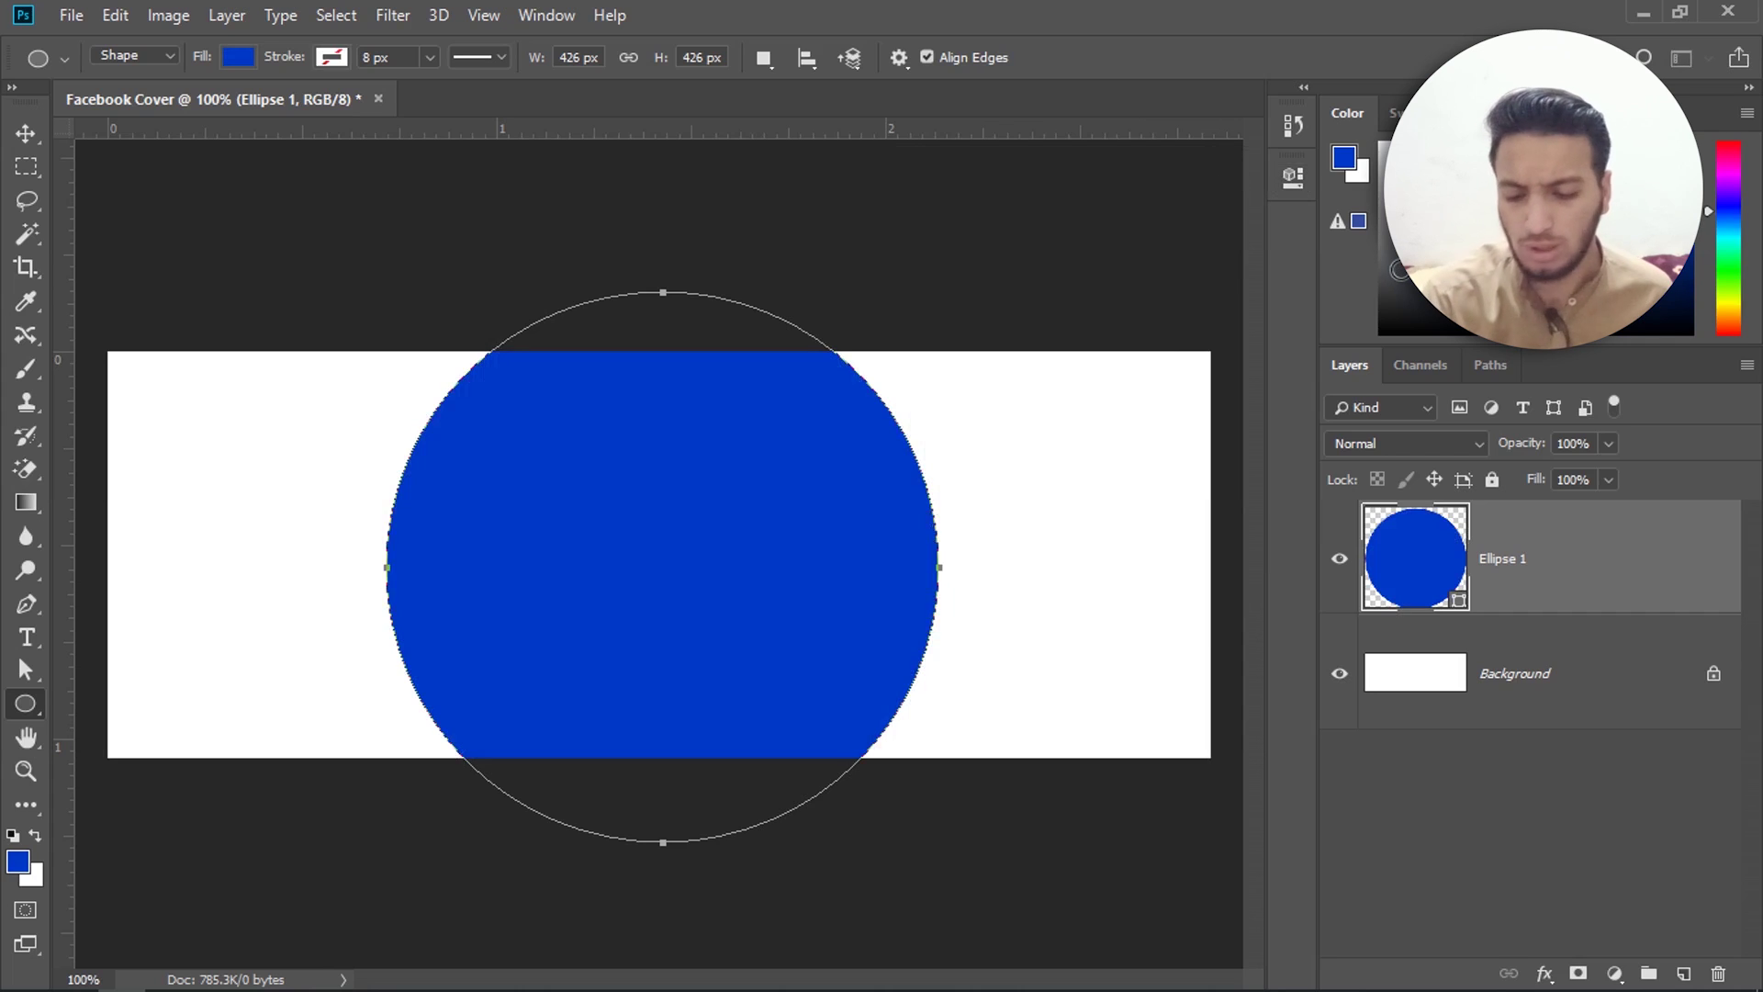
Step: Move the blue circle to the canvas's left edge, with its centre at X 134 px, Y 158 px
{"action": "key", "text": "ctrl+t"}
{"action": "left_click_drag", "start_coordinate": [648, 630], "coordinate": [270, 627]}
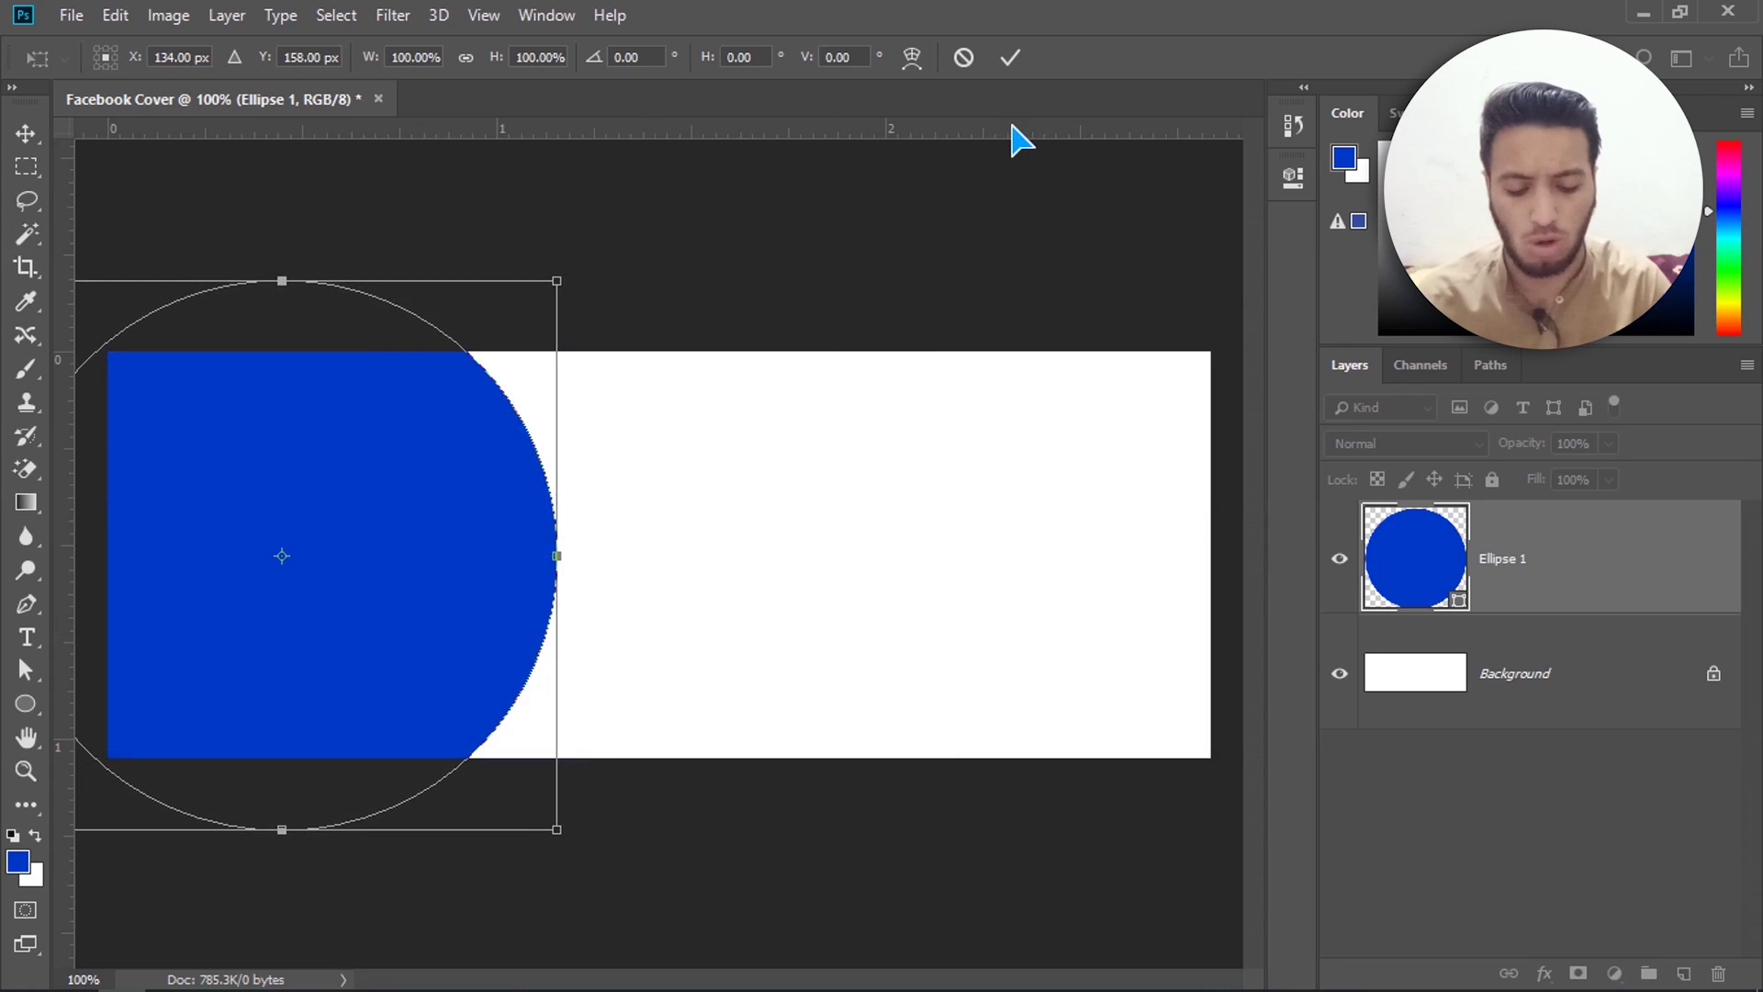
{"action": "key", "text": "Return"}
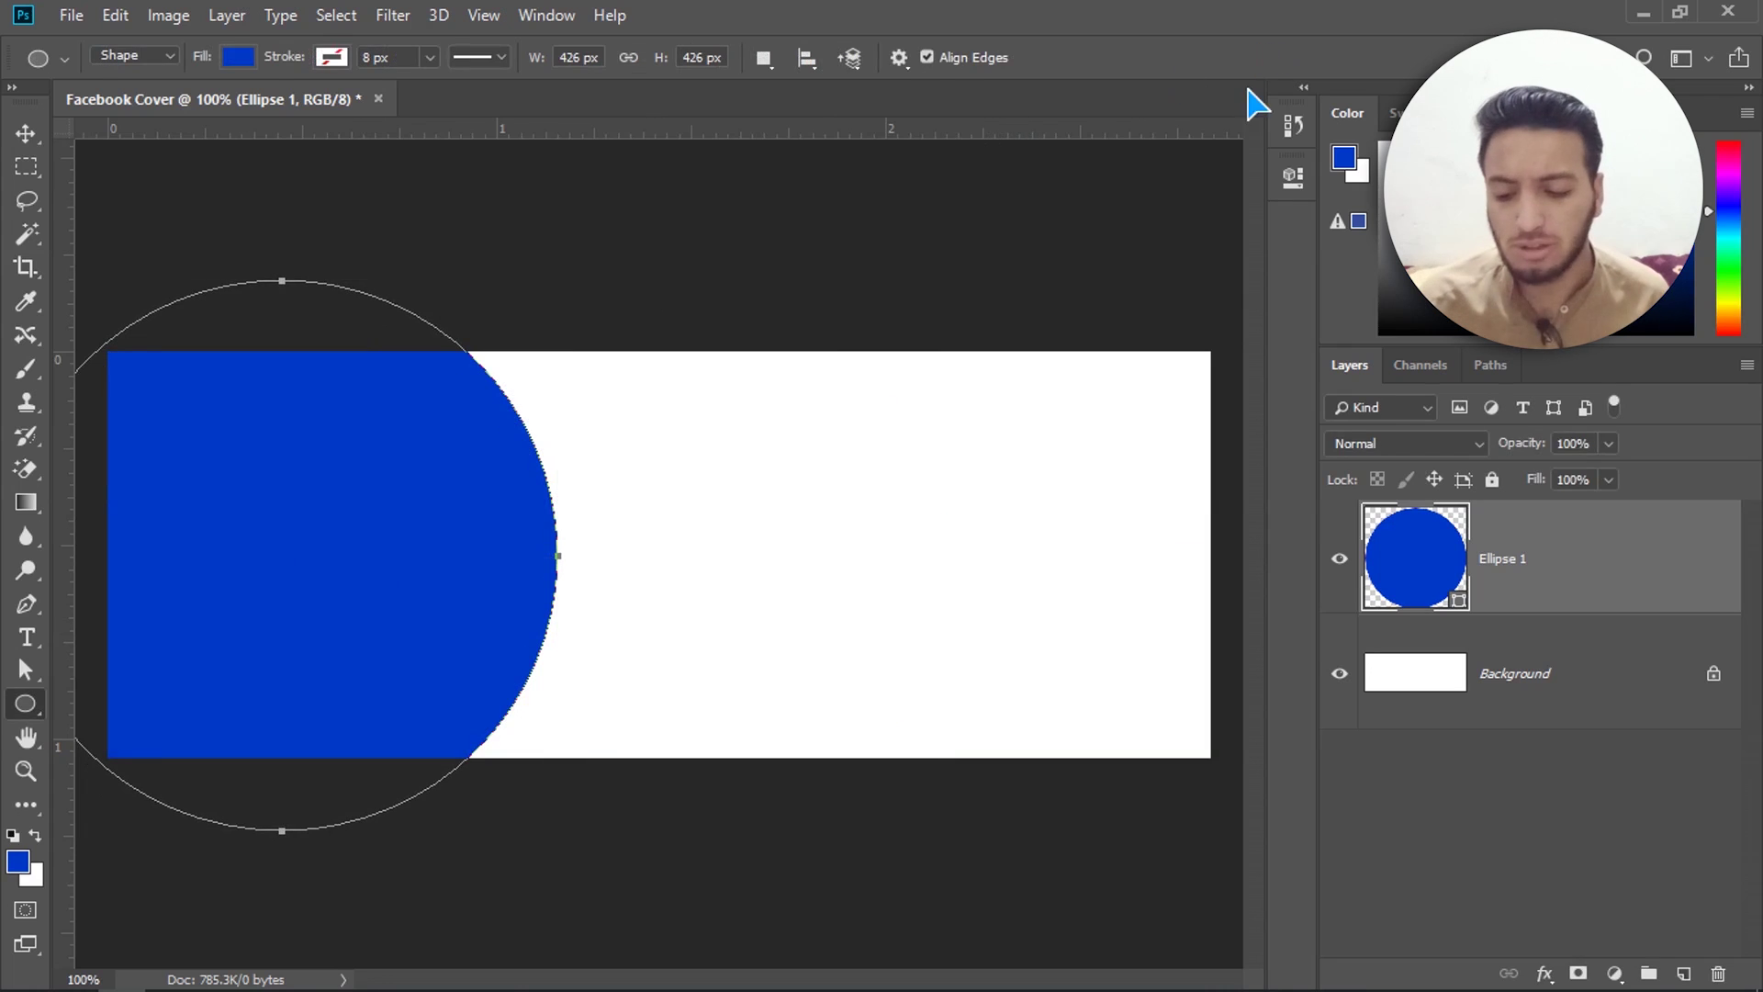
{"action": "key", "text": "v"}
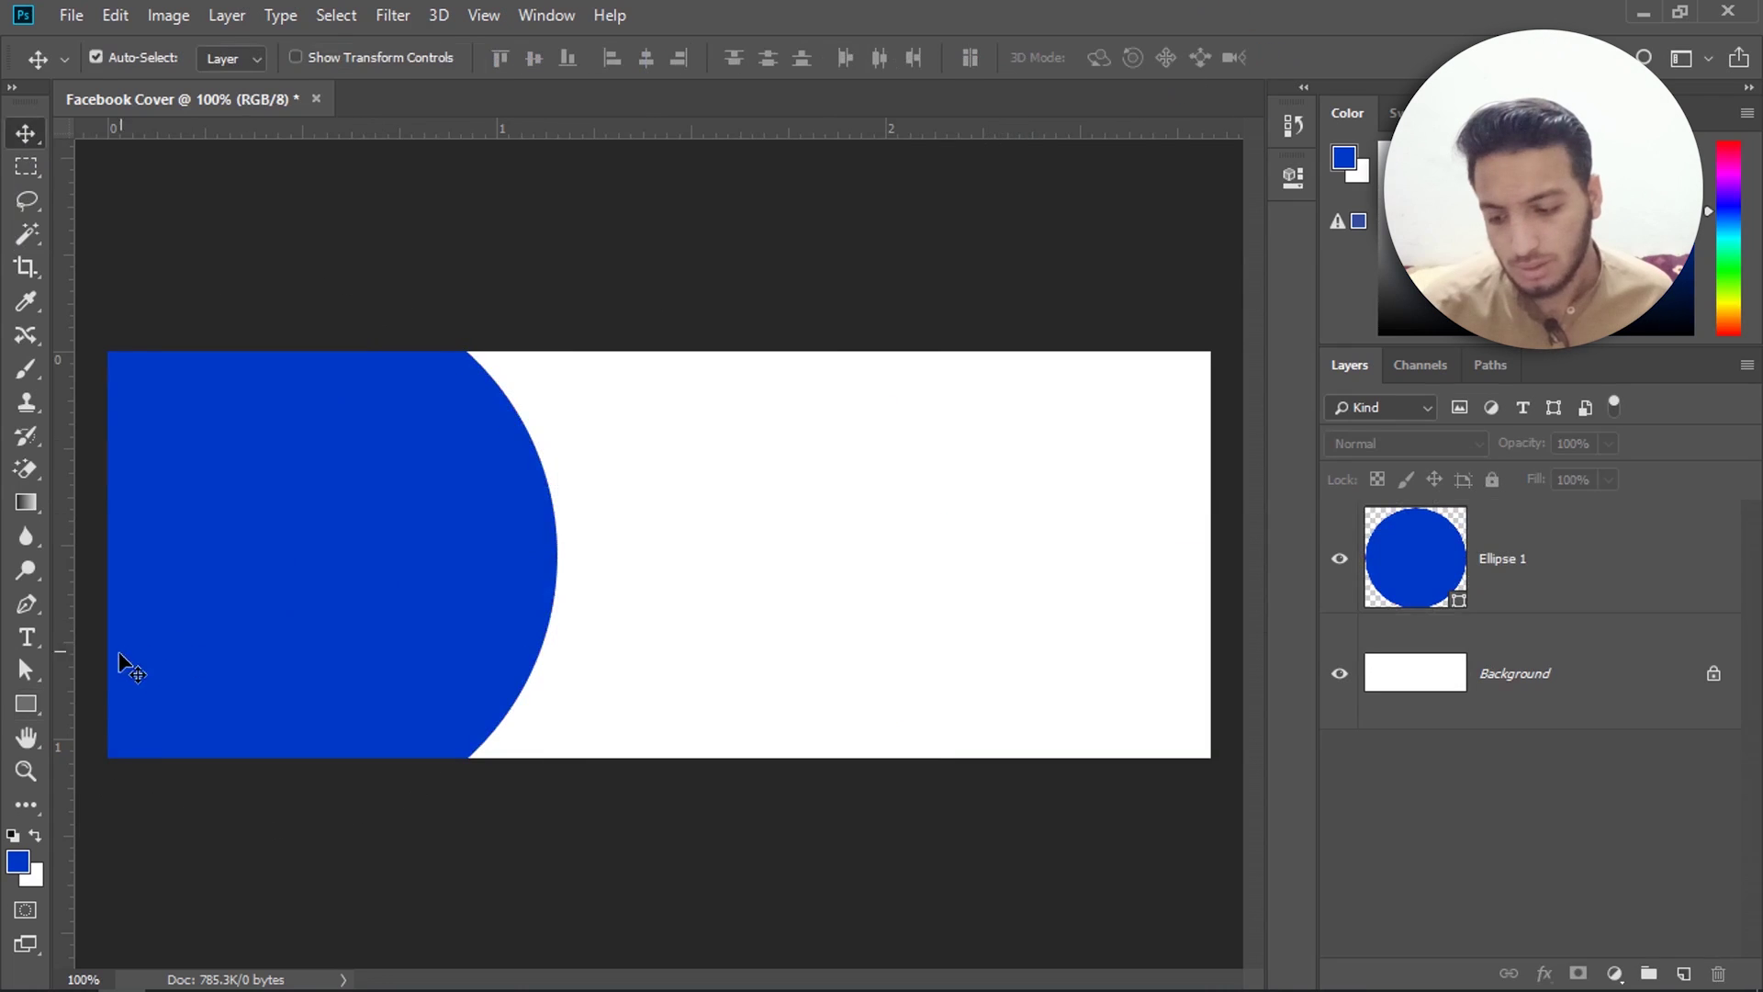
Step: Draw a rectangle about 606 x 101 px from the circle past the canvas's right edge, with a blue fill and no stroke
{"action": "left_click", "coordinate": [27, 712]}
{"action": "left_click_drag", "start_coordinate": [467, 520], "coordinate": [1251, 649]}
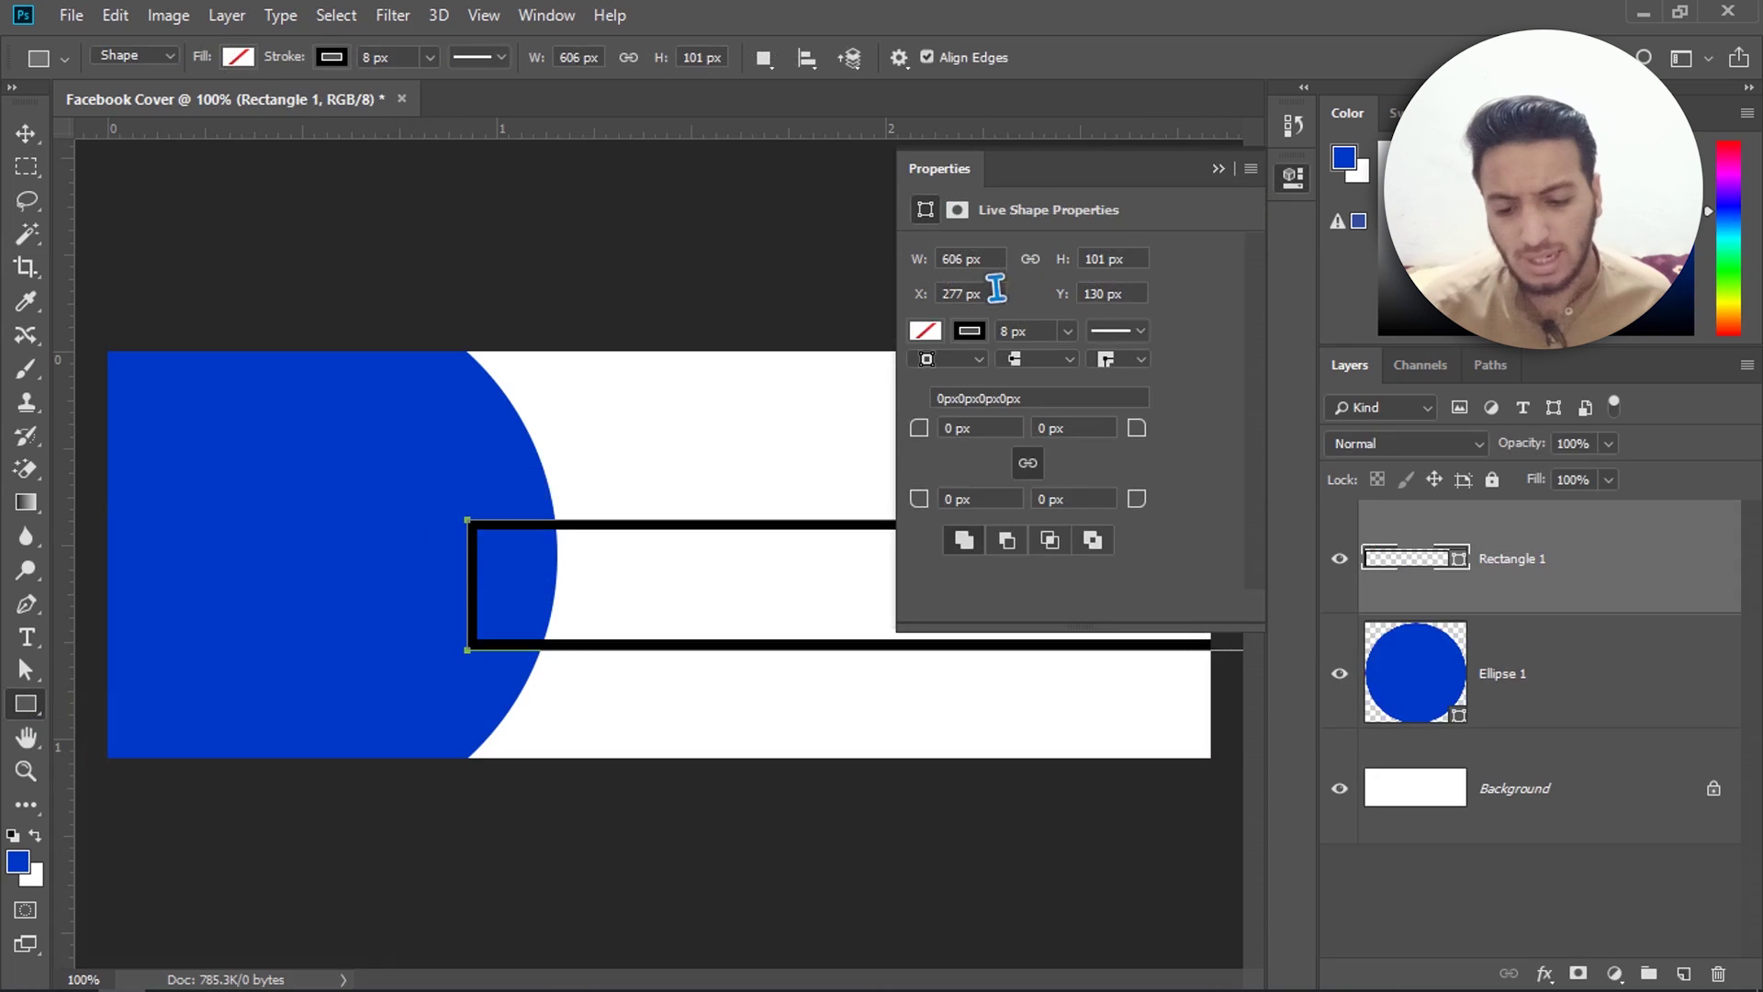
{"action": "left_click", "coordinate": [972, 332]}
{"action": "left_click", "coordinate": [945, 380]}
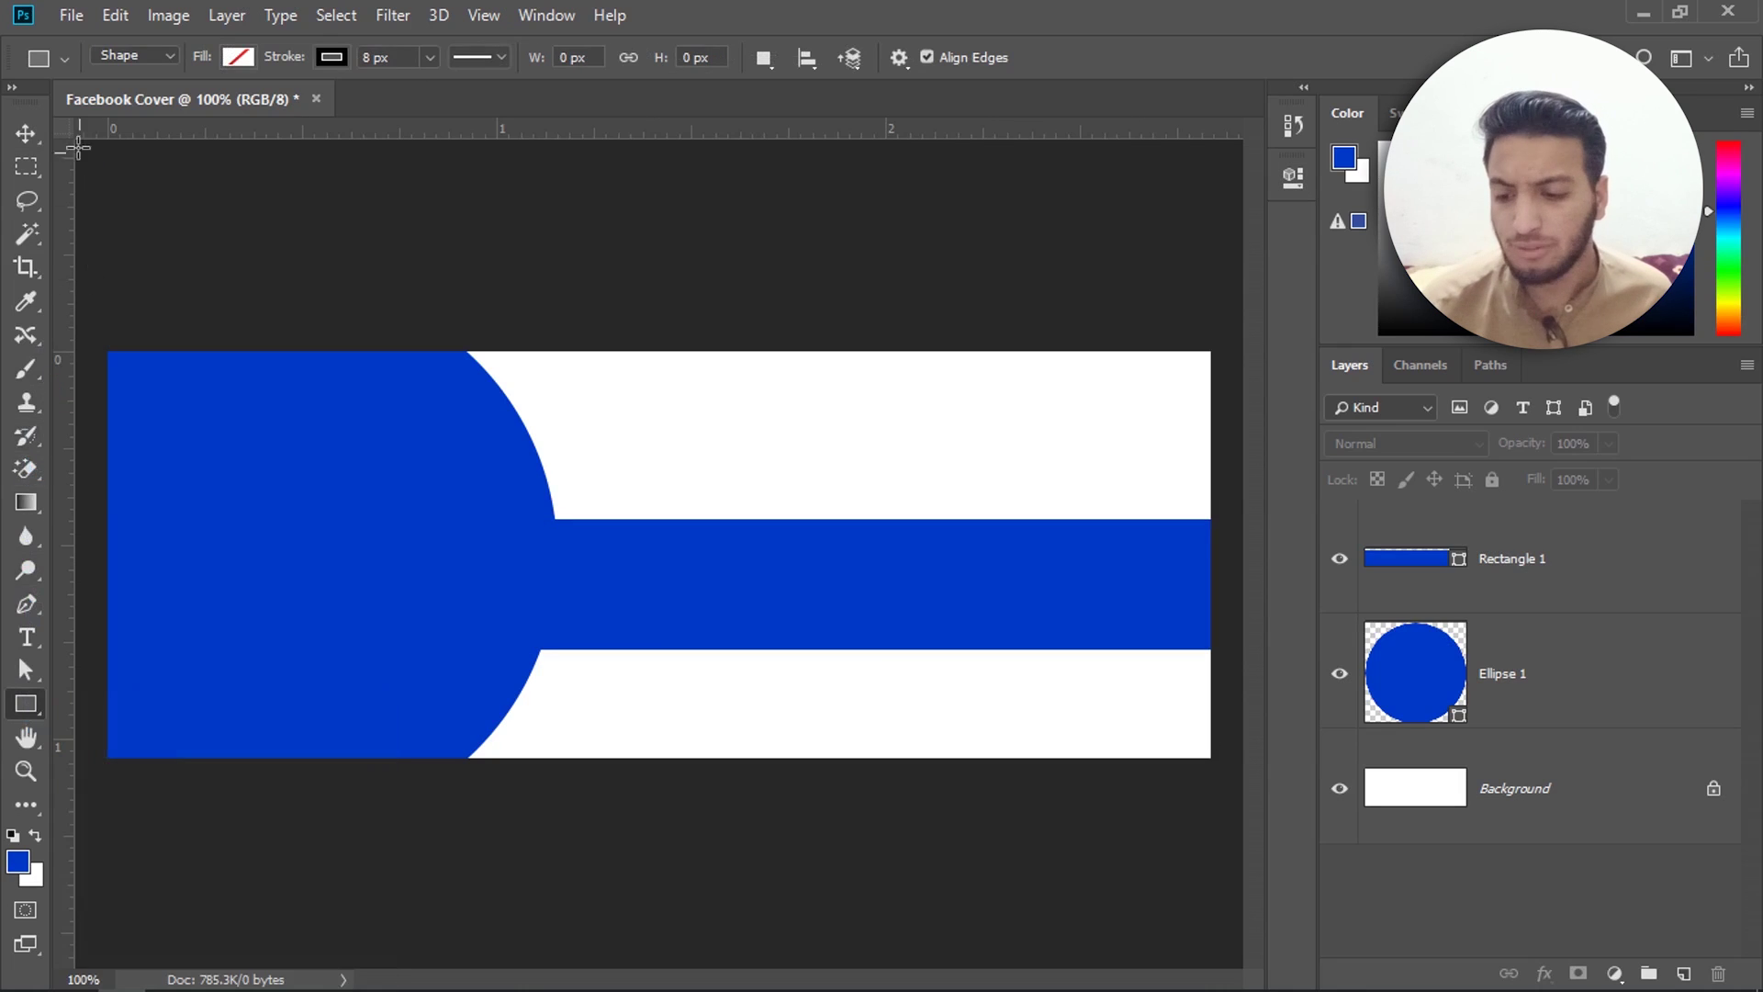
Step: Align the vertical centers of the blue rectangle and circle, and merge the two shapes into one layer
{"action": "left_click", "coordinate": [26, 136]}
{"action": "left_click_drag", "start_coordinate": [672, 447], "coordinate": [474, 700]}
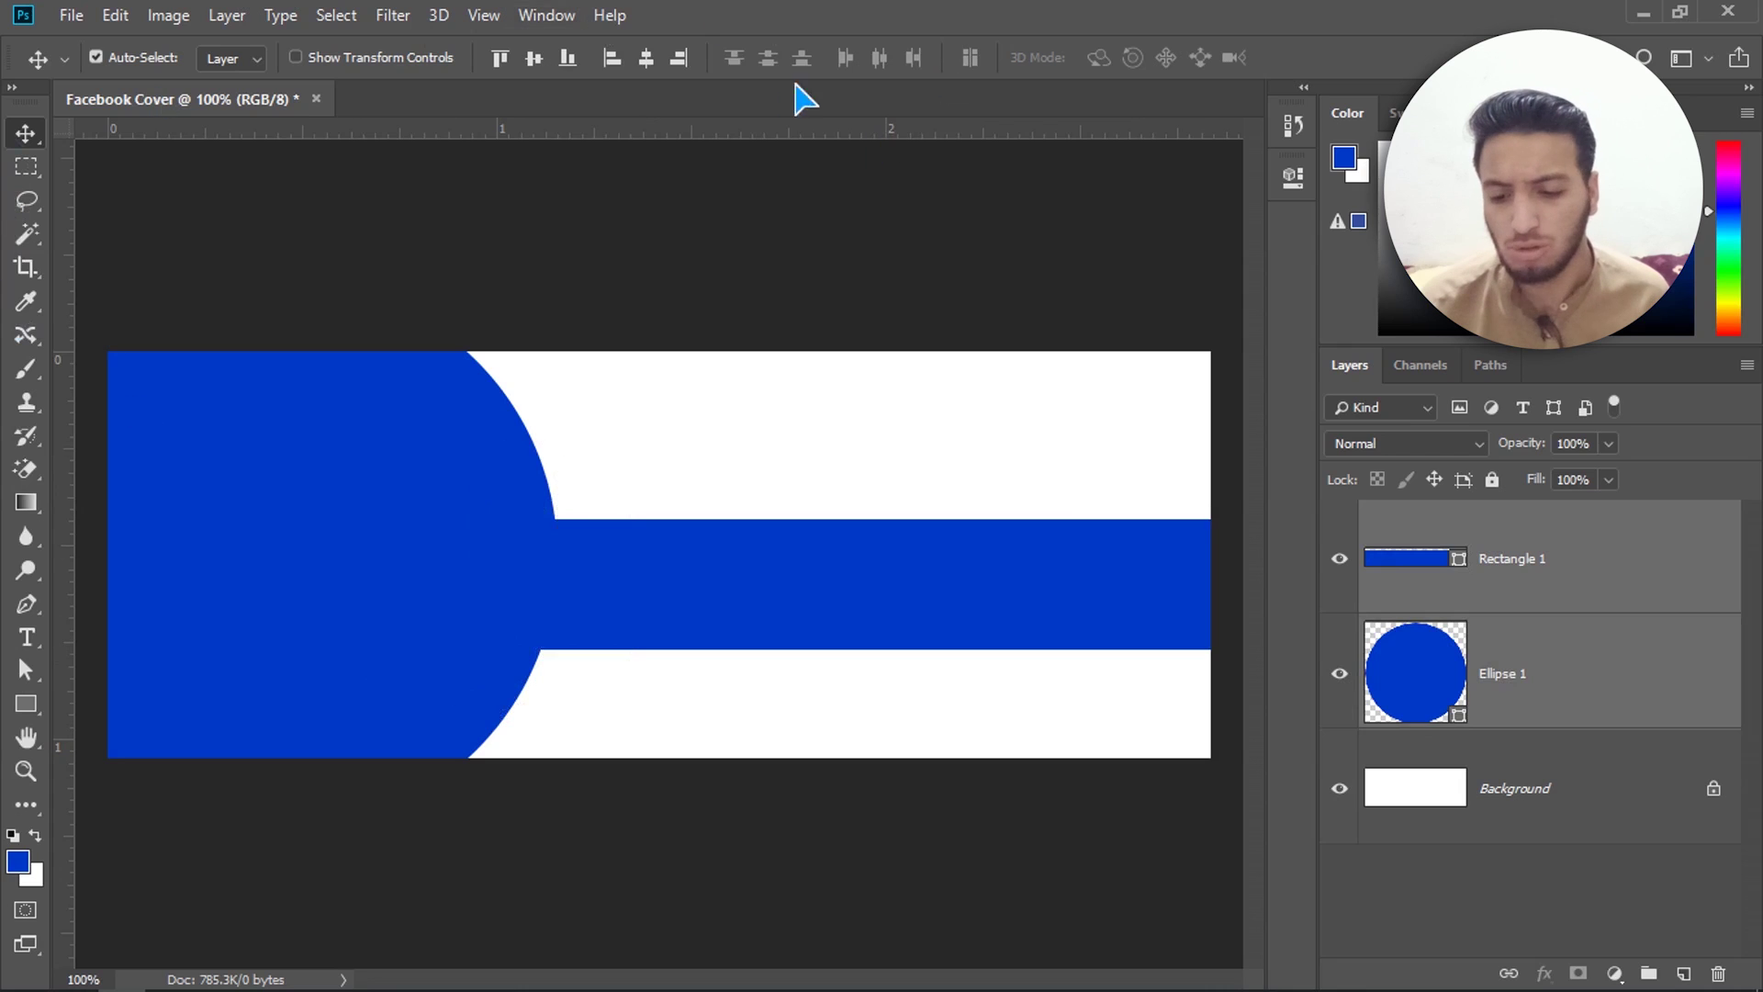
{"action": "left_click", "coordinate": [534, 57]}
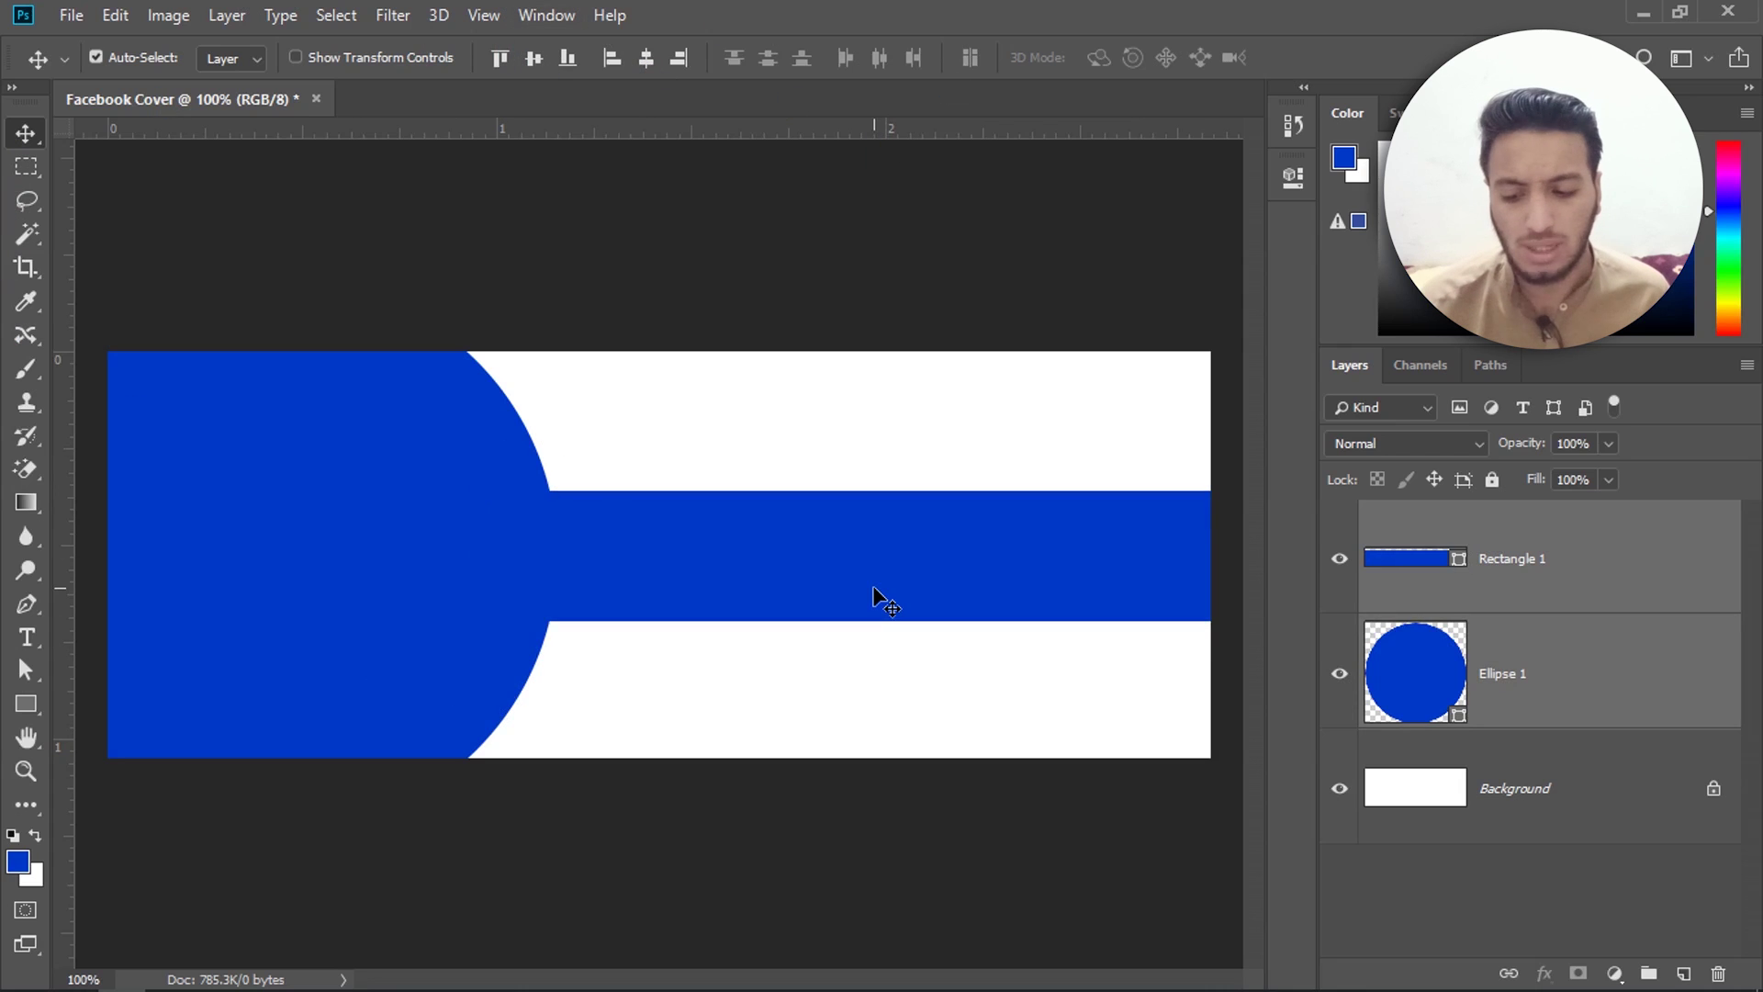
{"action": "right_click", "coordinate": [1738, 673]}
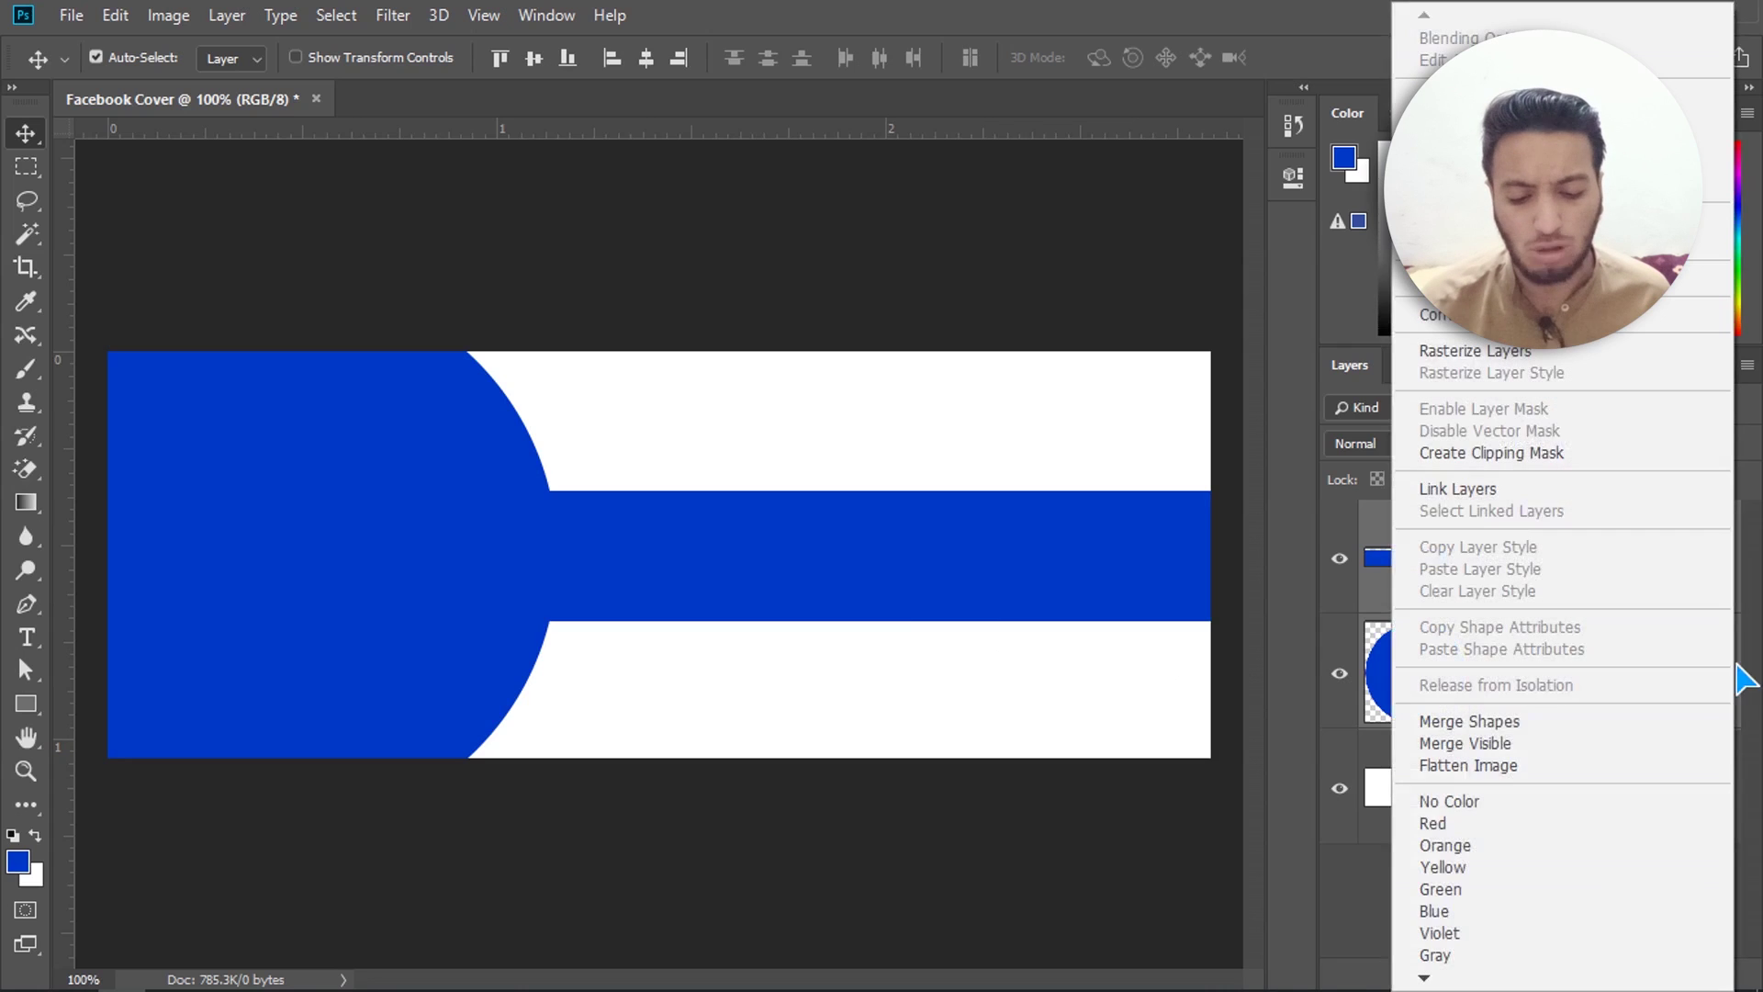
{"action": "left_click", "coordinate": [1542, 734]}
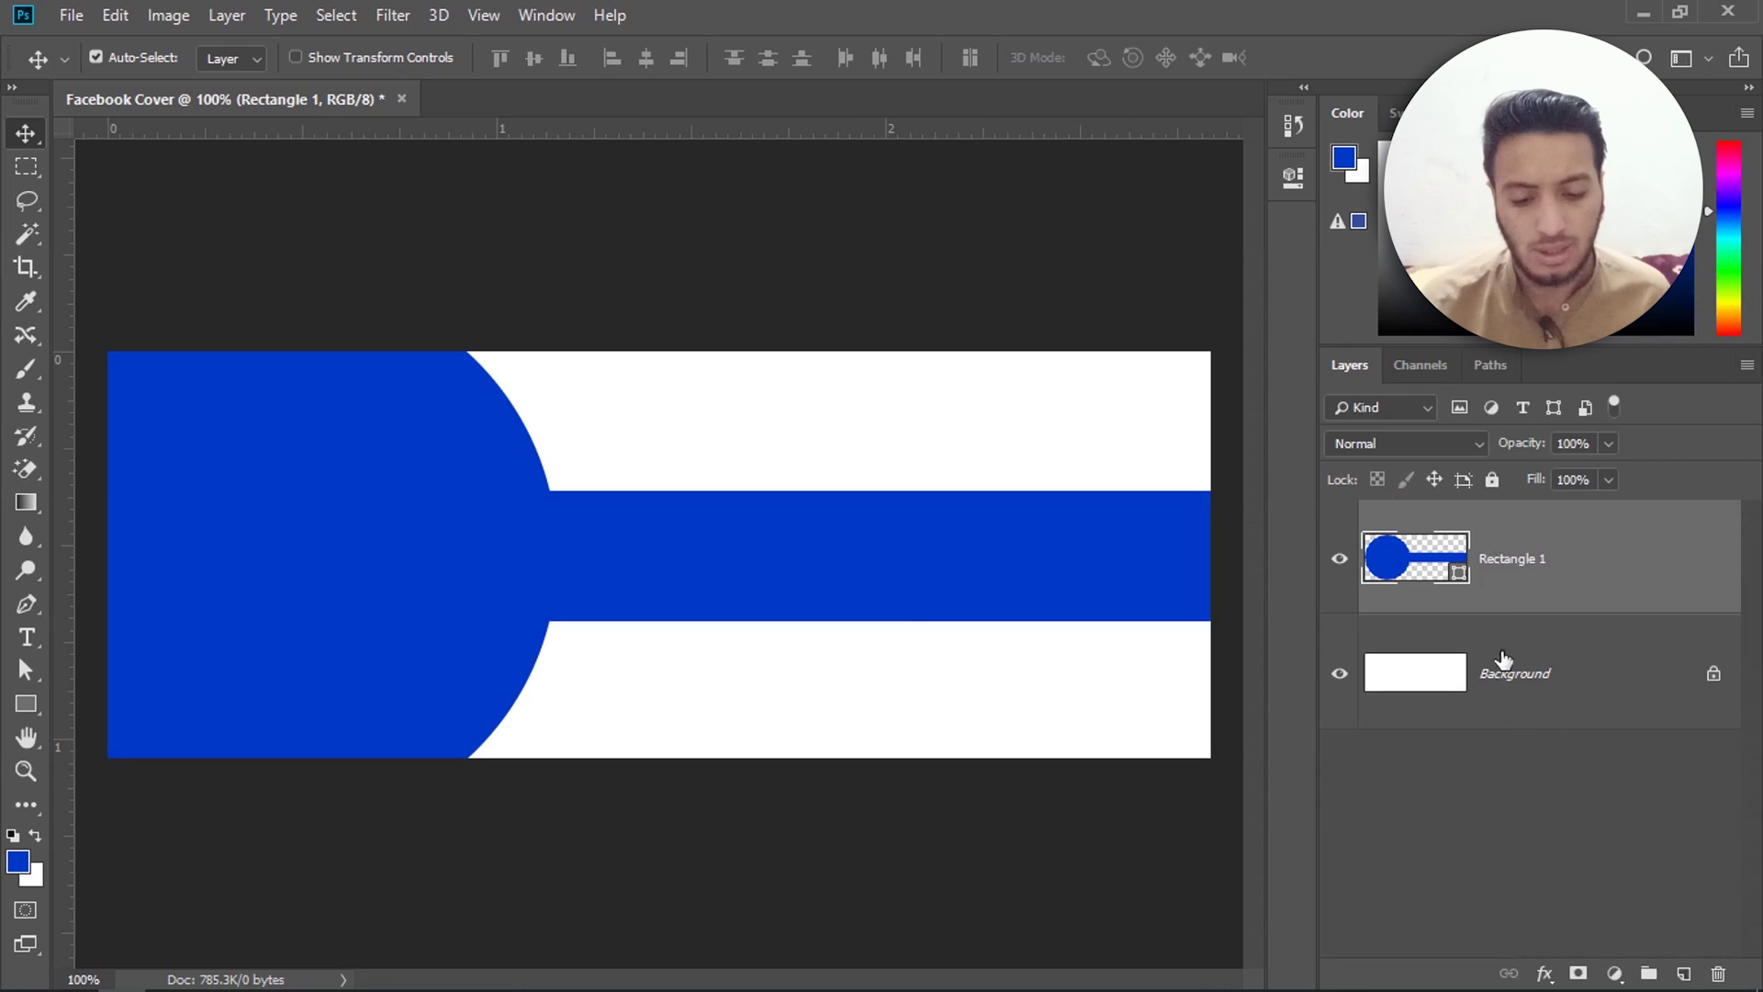
Step: Rename the merged shape layer to Main shape and deselect it
{"action": "double_click", "coordinate": [1515, 560]}
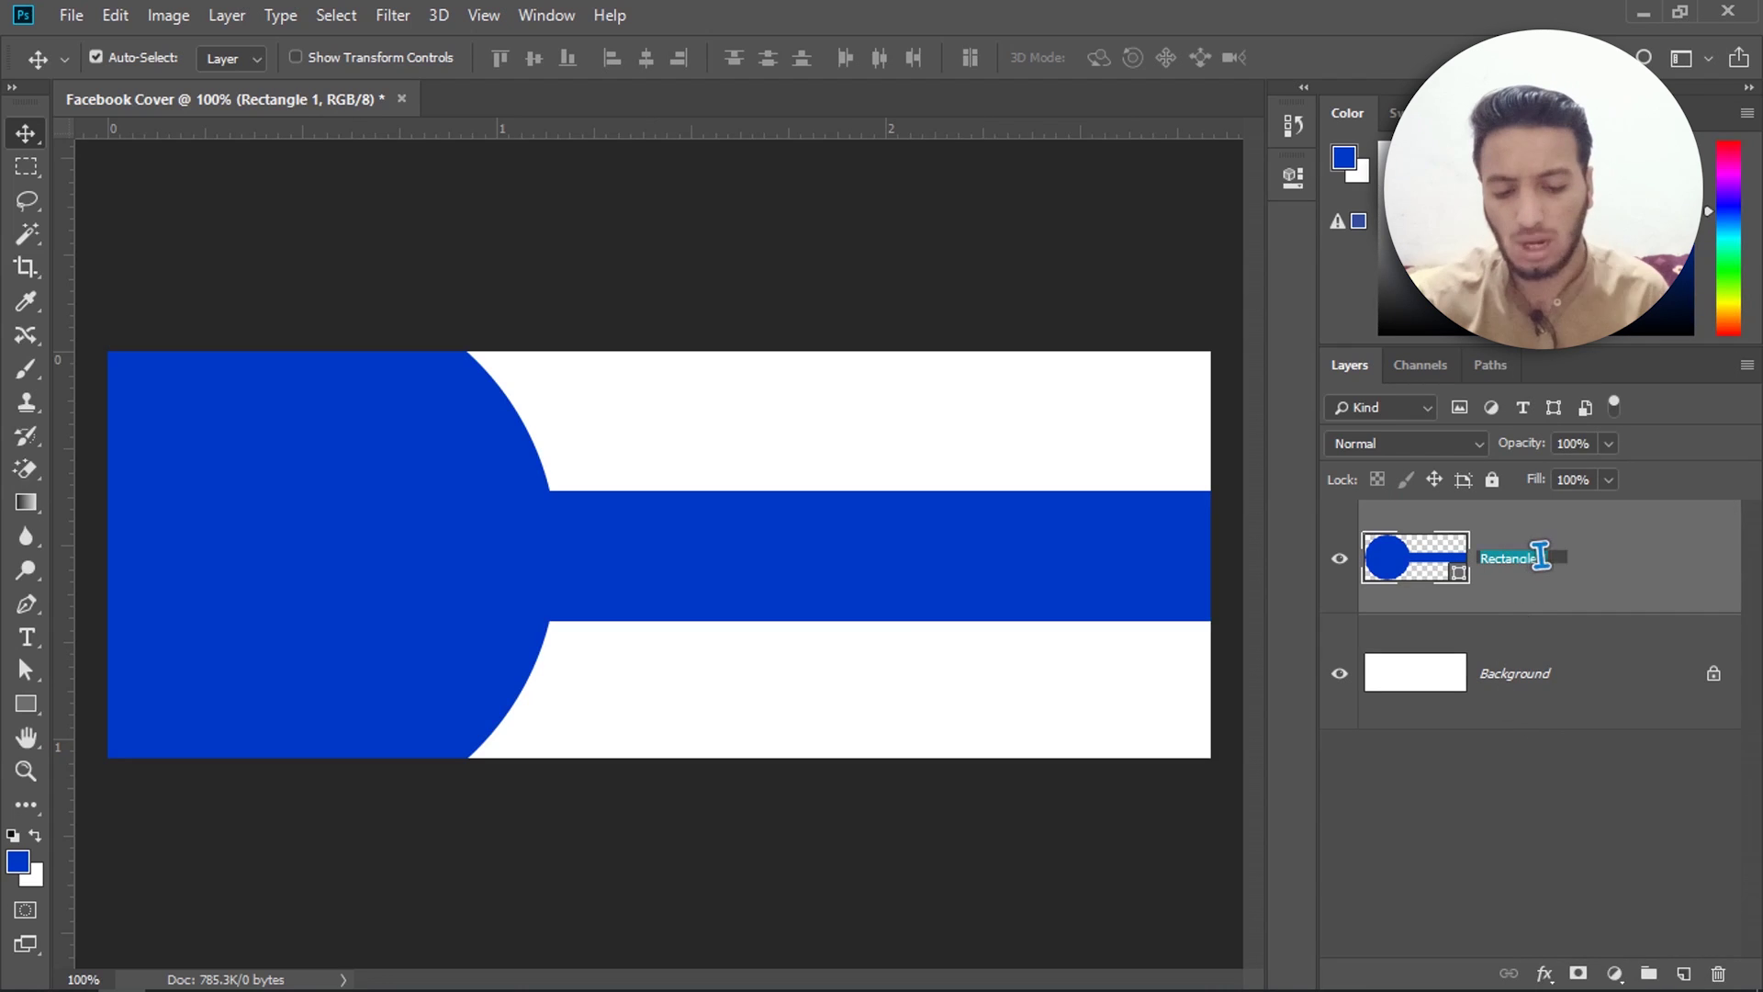
{"action": "type", "text": "M"}
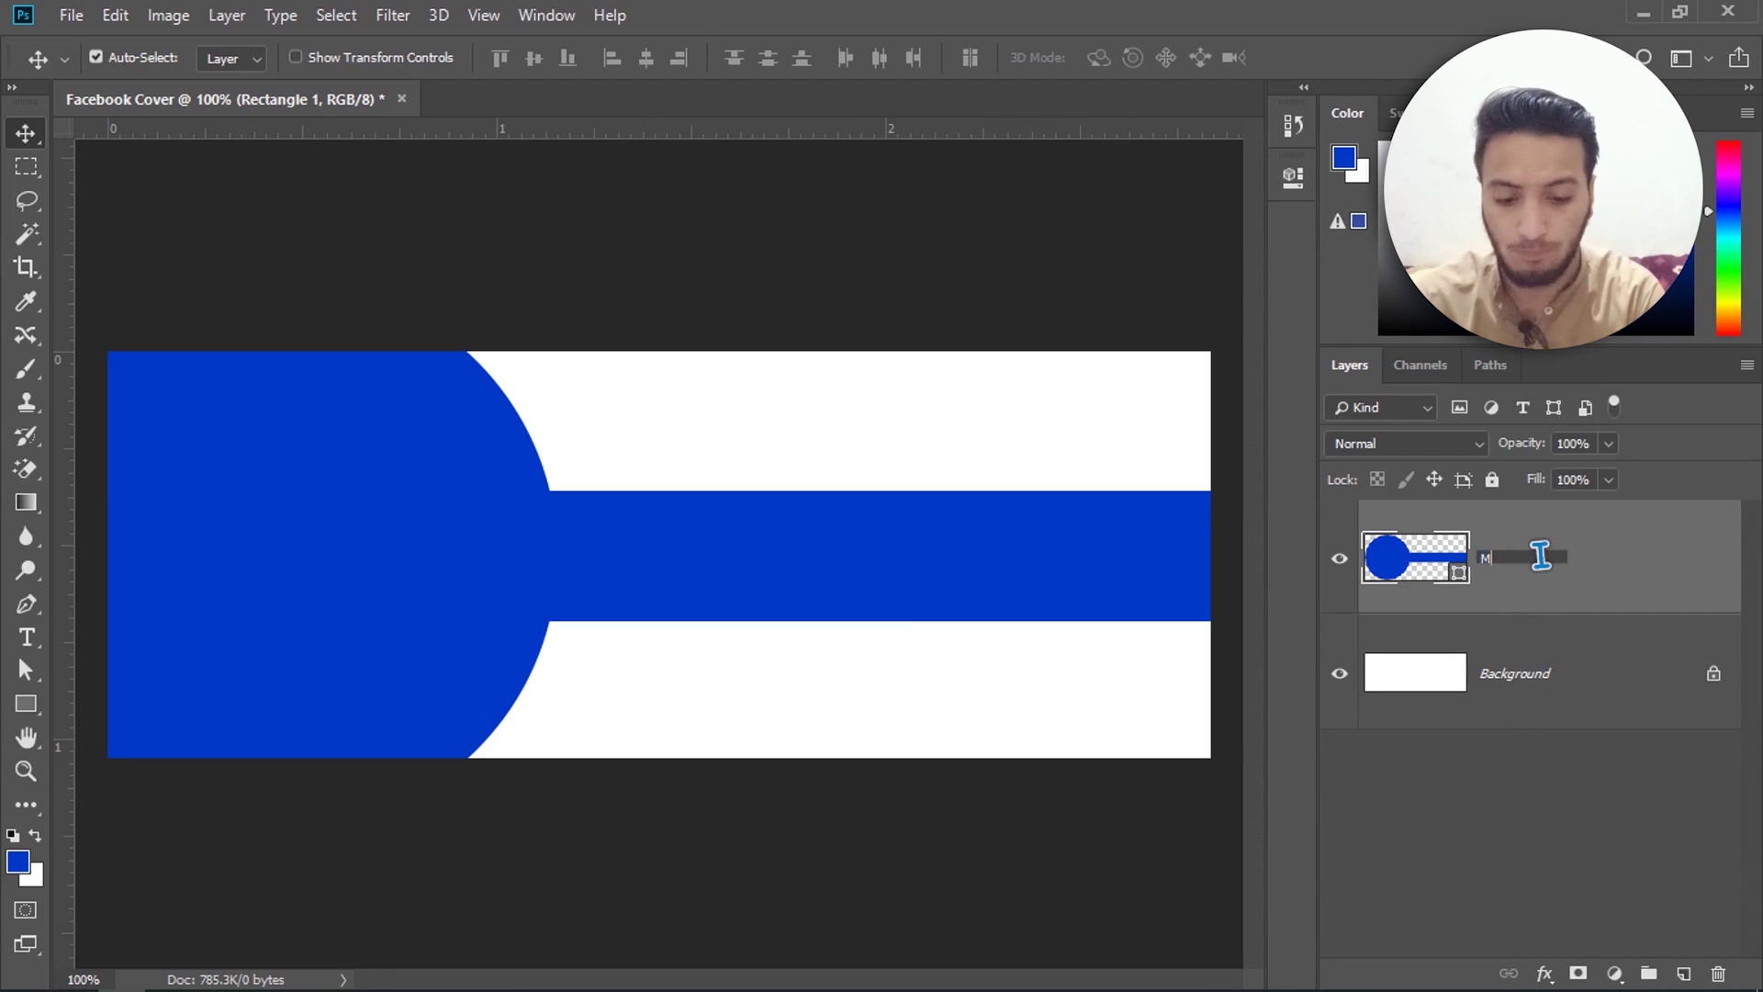
{"action": "type", "text": "ain sh"}
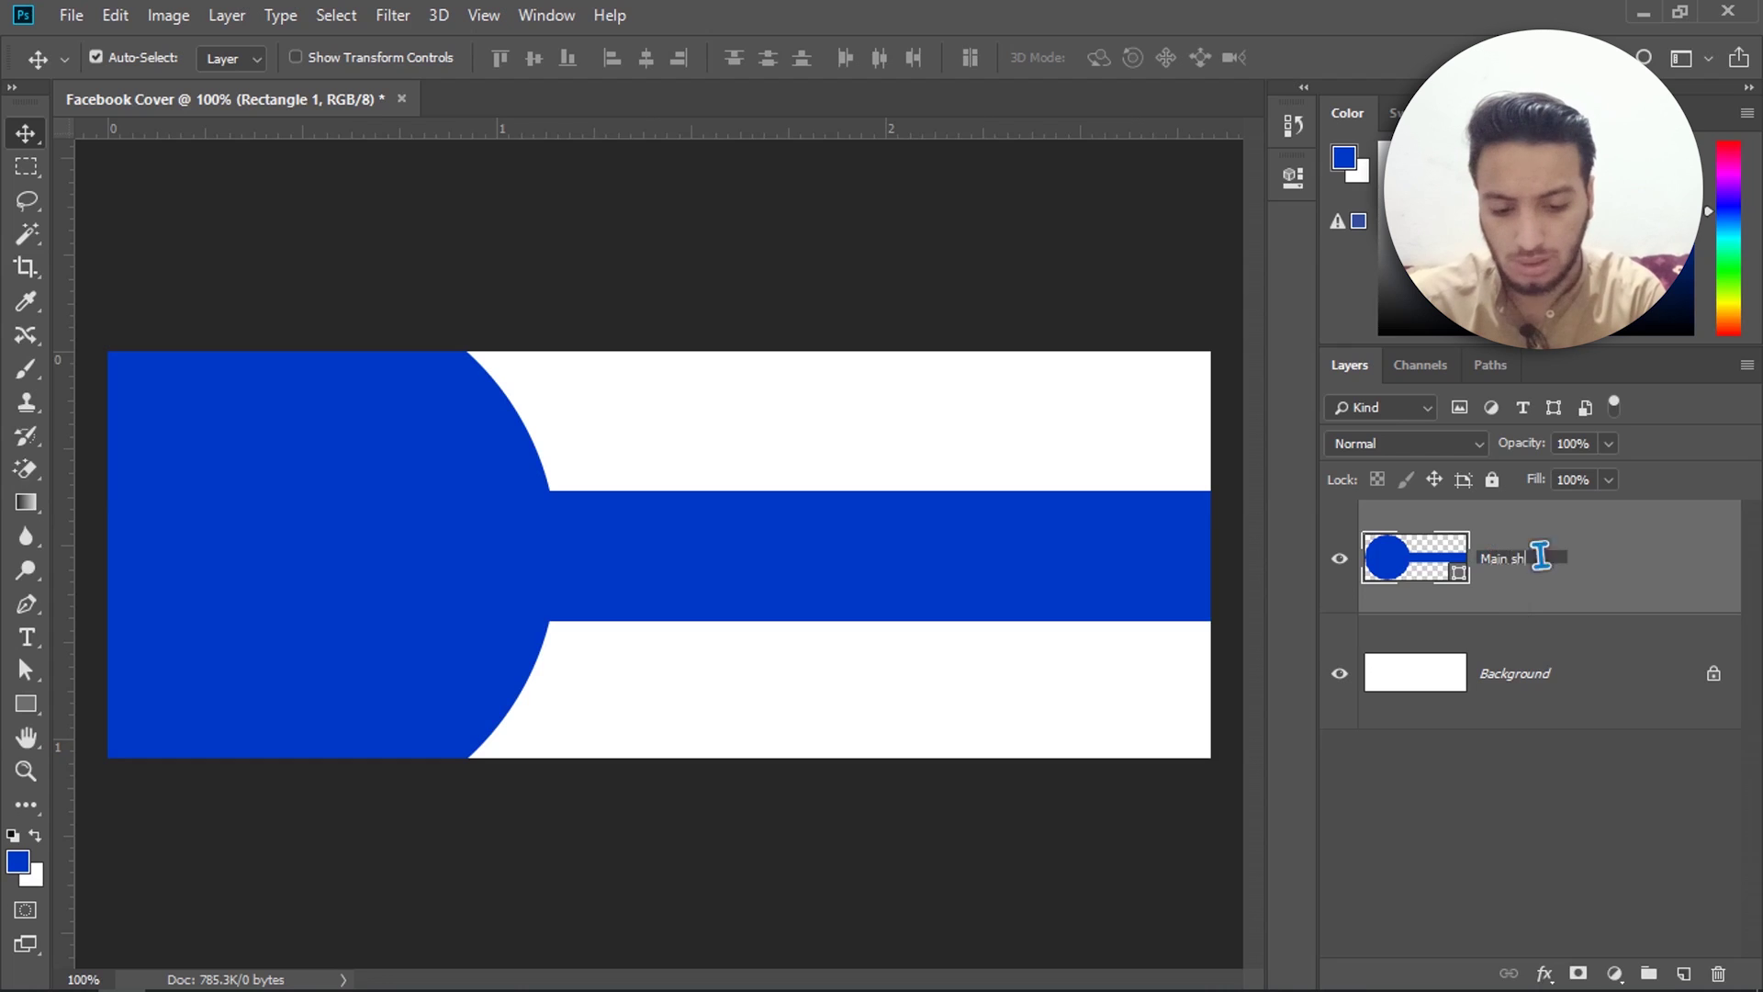
{"action": "key", "text": "Return"}
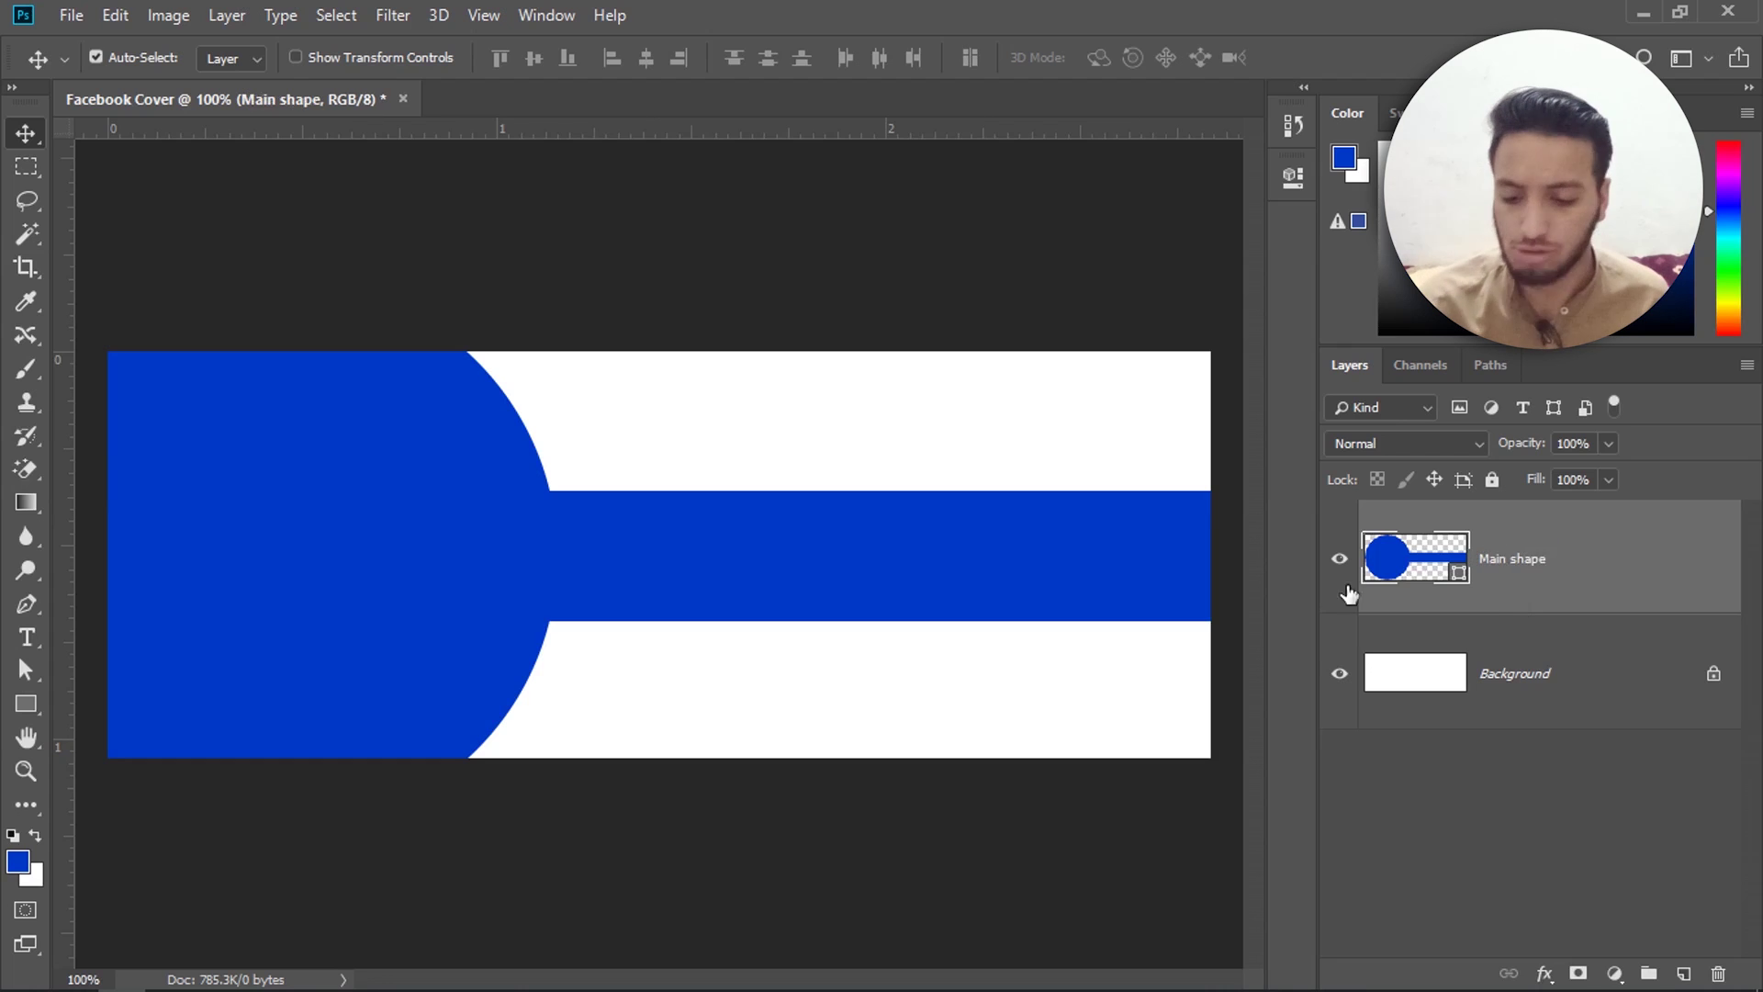
{"action": "left_click", "coordinate": [813, 397]}
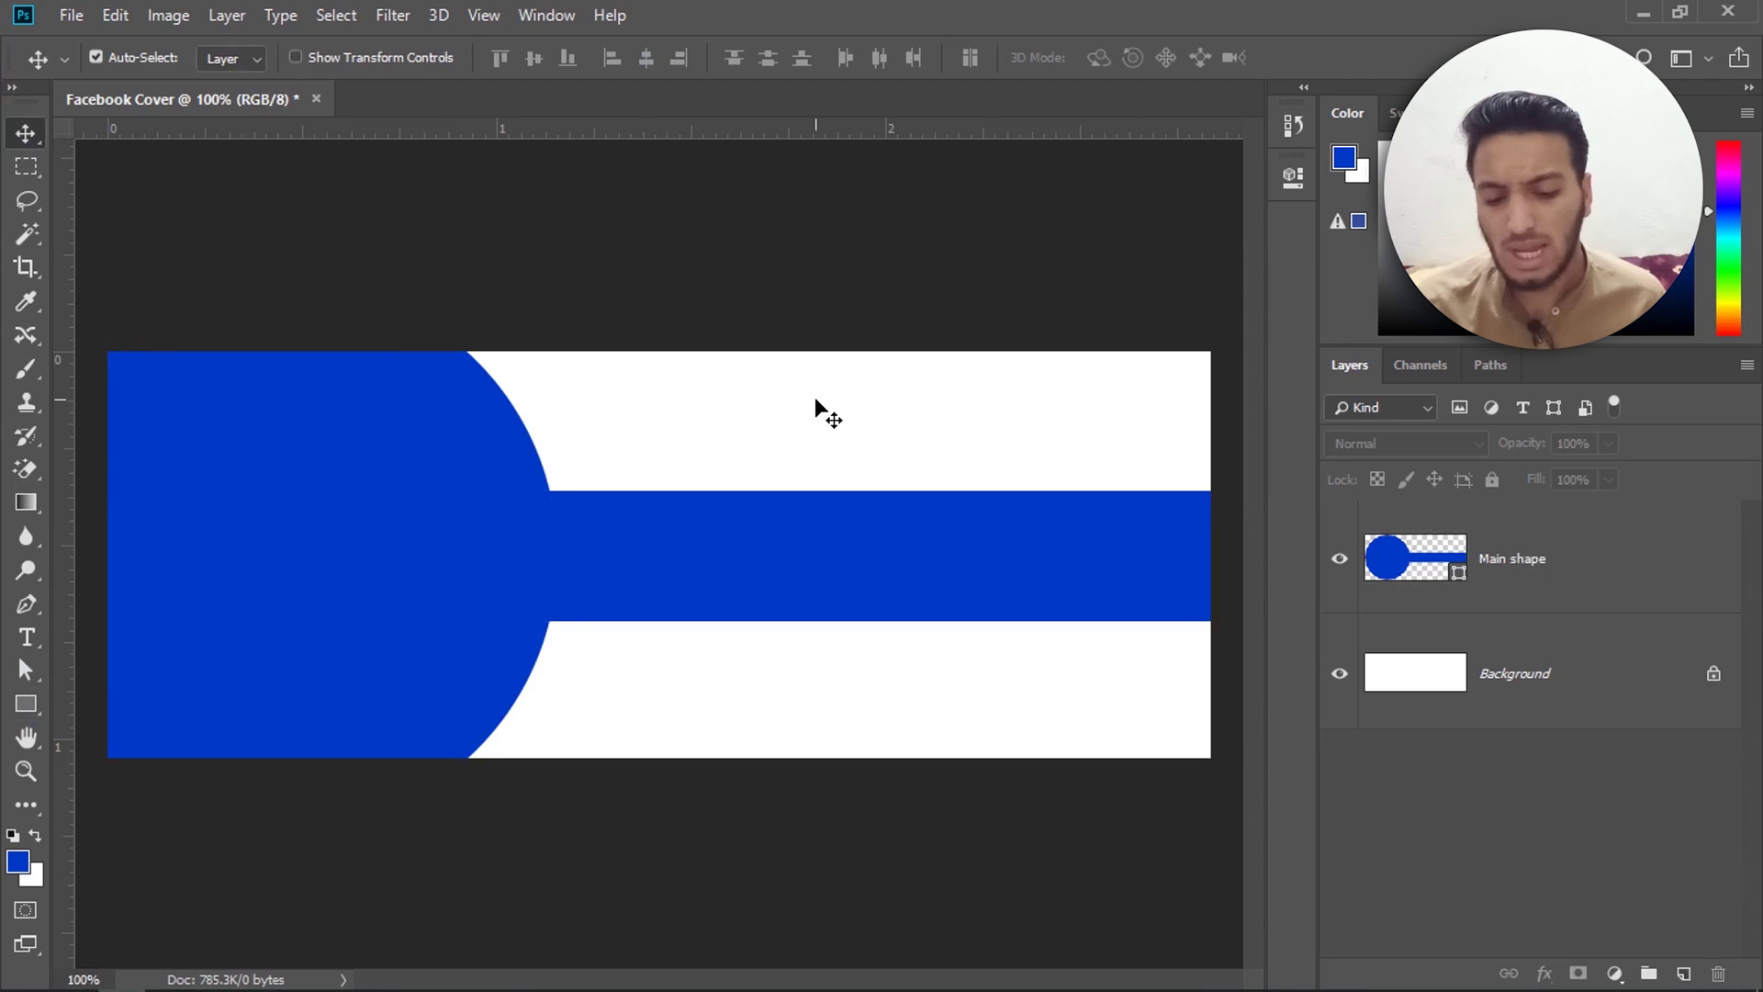
Step: Draw a circle about 186 px in diameter inside the blue circular area, with no stroke and a white fill
{"action": "left_click", "coordinate": [27, 722]}
{"action": "right_click", "coordinate": [27, 721]}
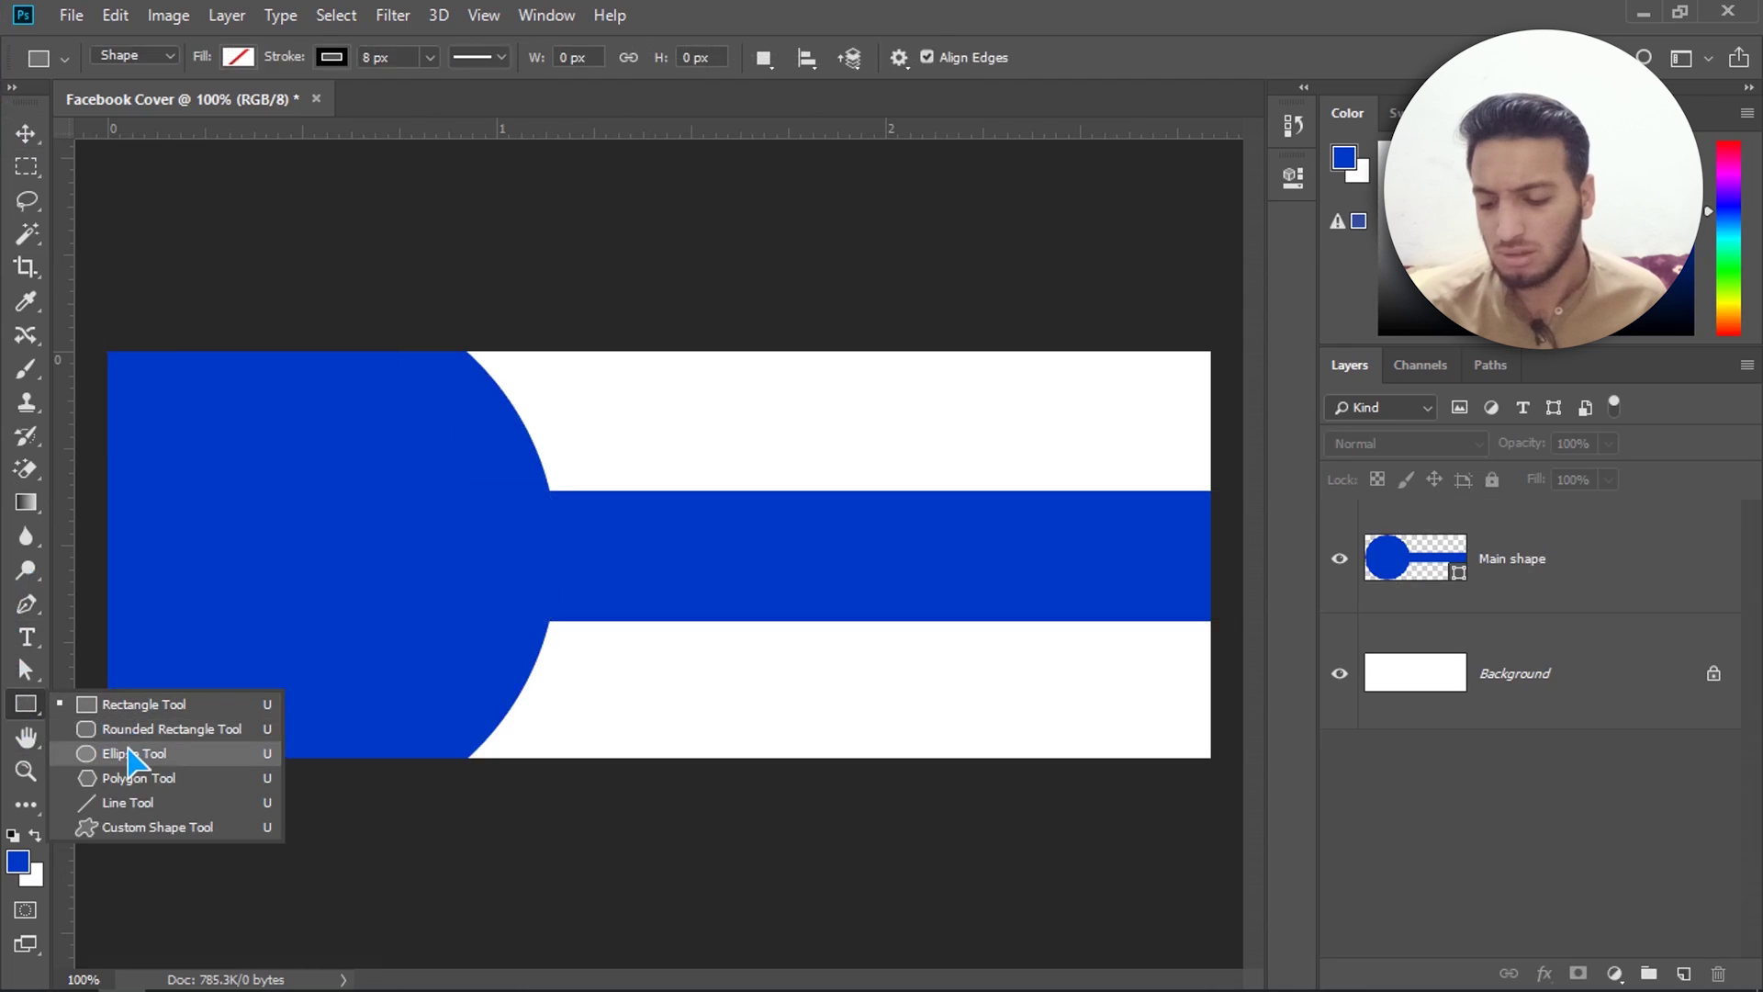
{"action": "left_click", "coordinate": [119, 755]}
{"action": "left_click_drag", "start_coordinate": [372, 562], "coordinate": [251, 426]}
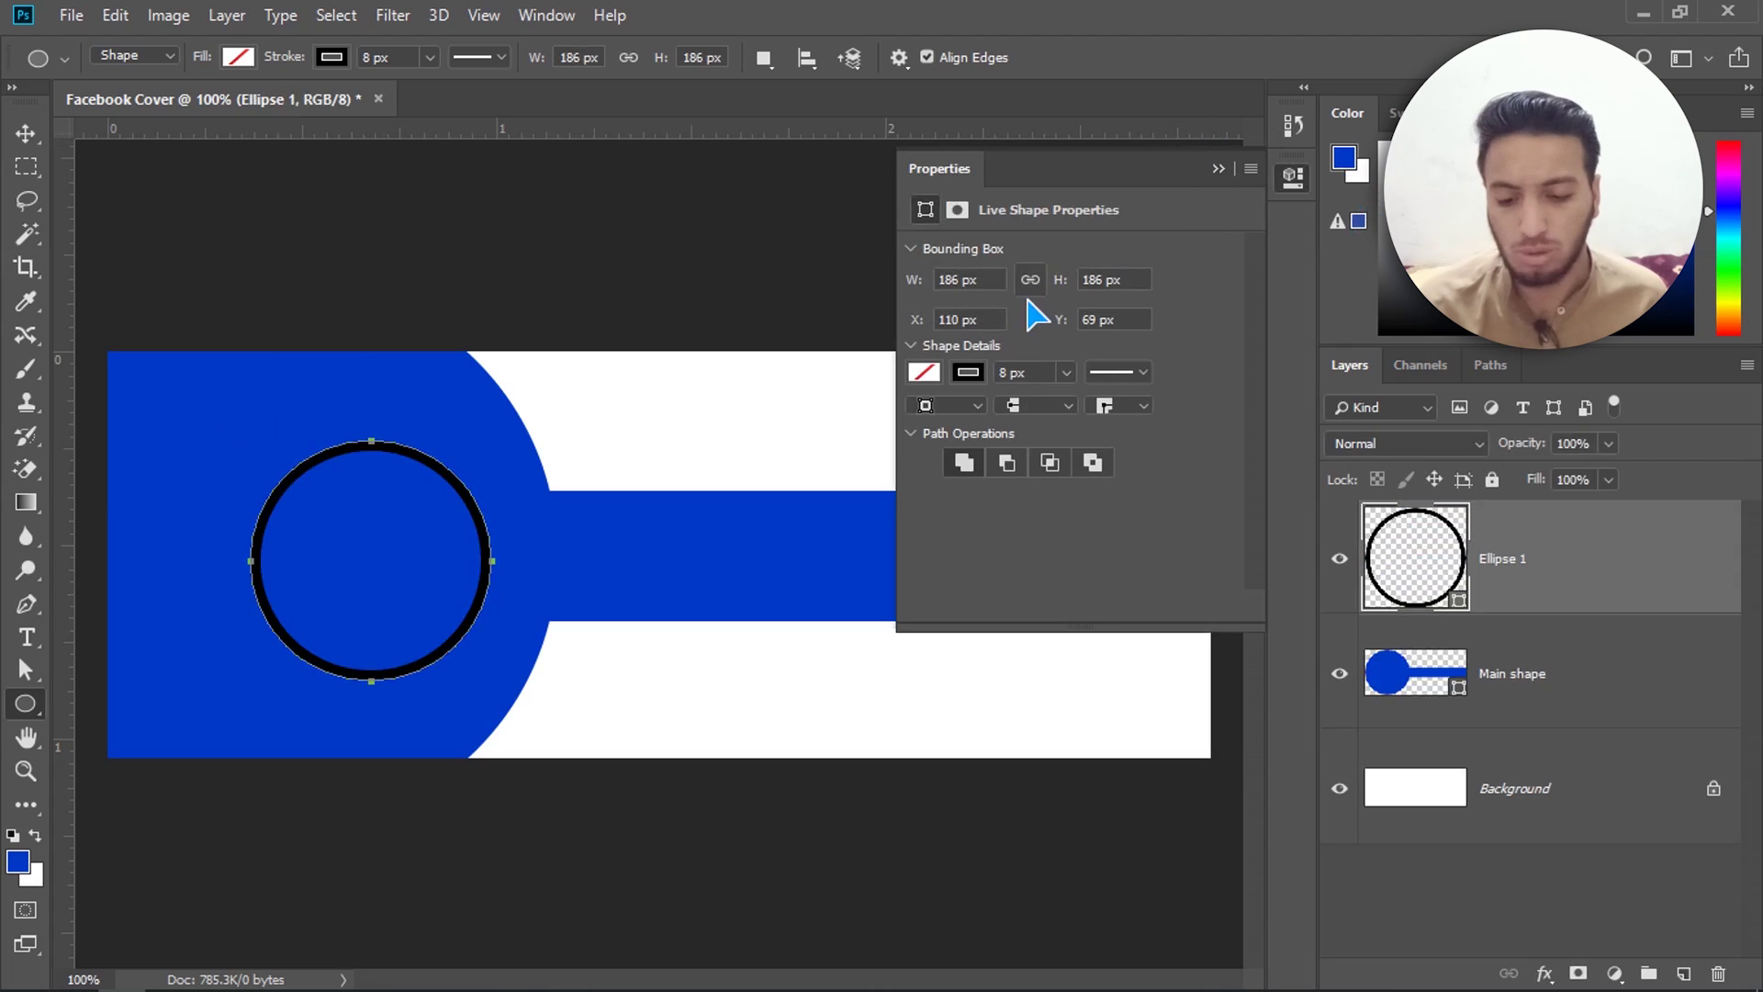
{"action": "left_click", "coordinate": [968, 372]}
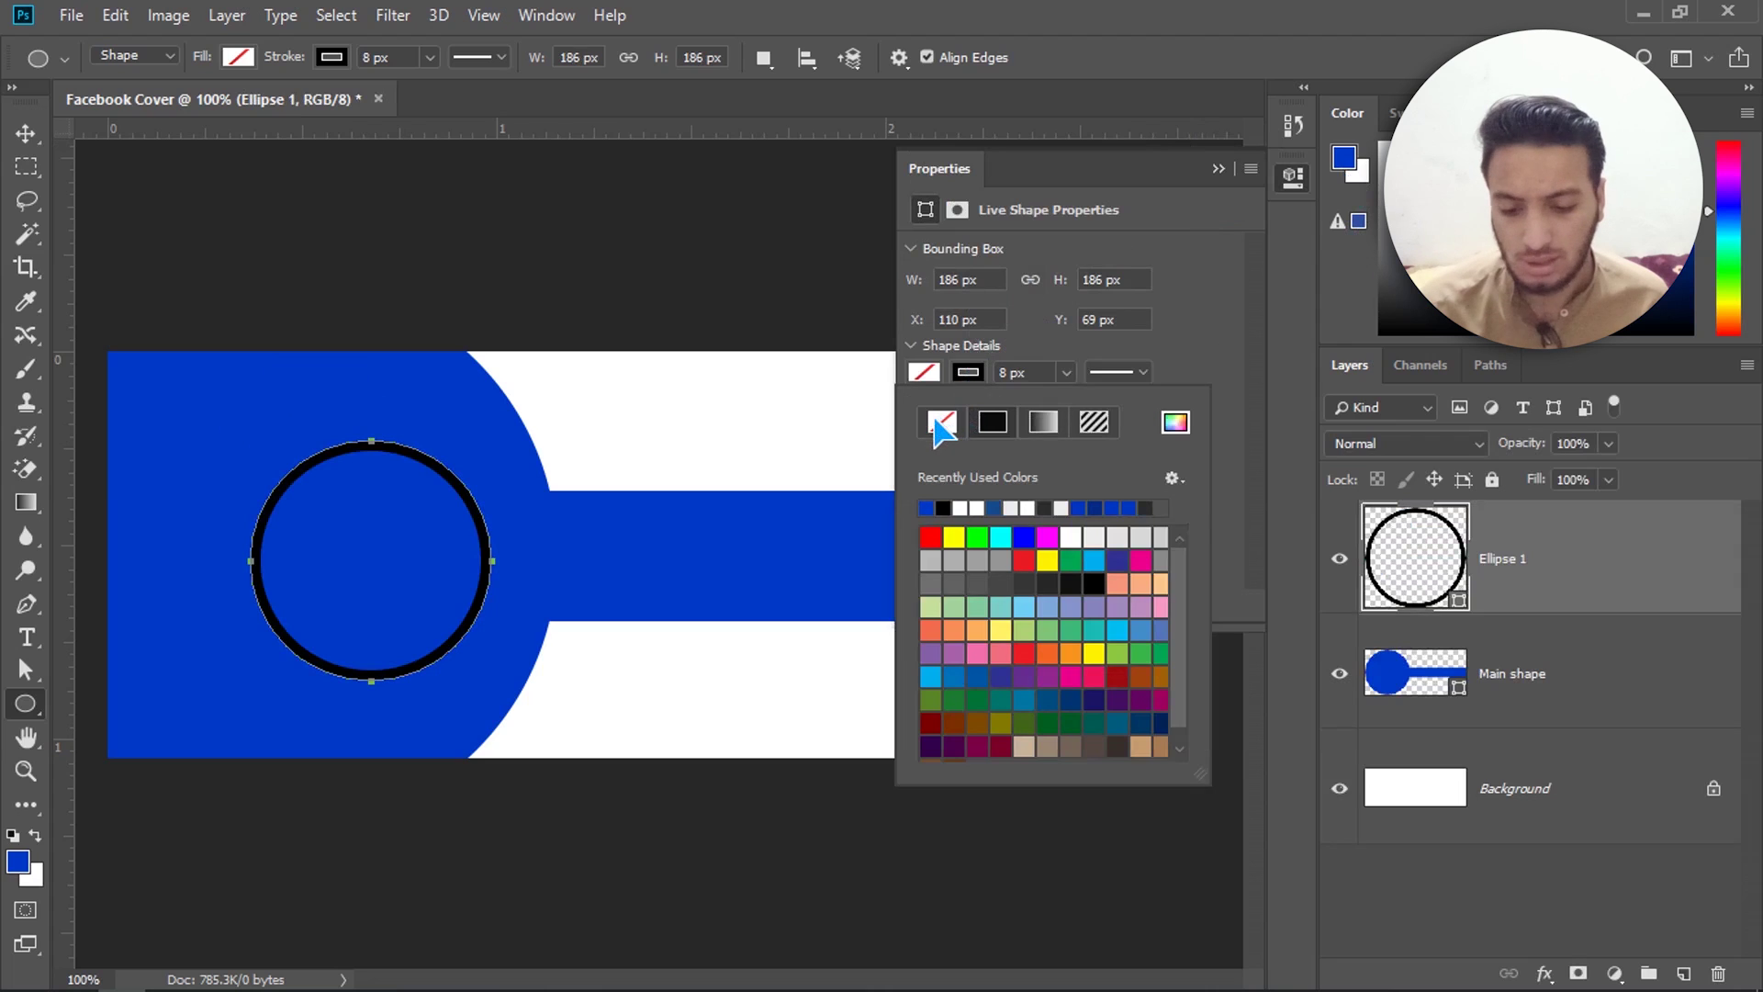
{"action": "left_click", "coordinate": [936, 423]}
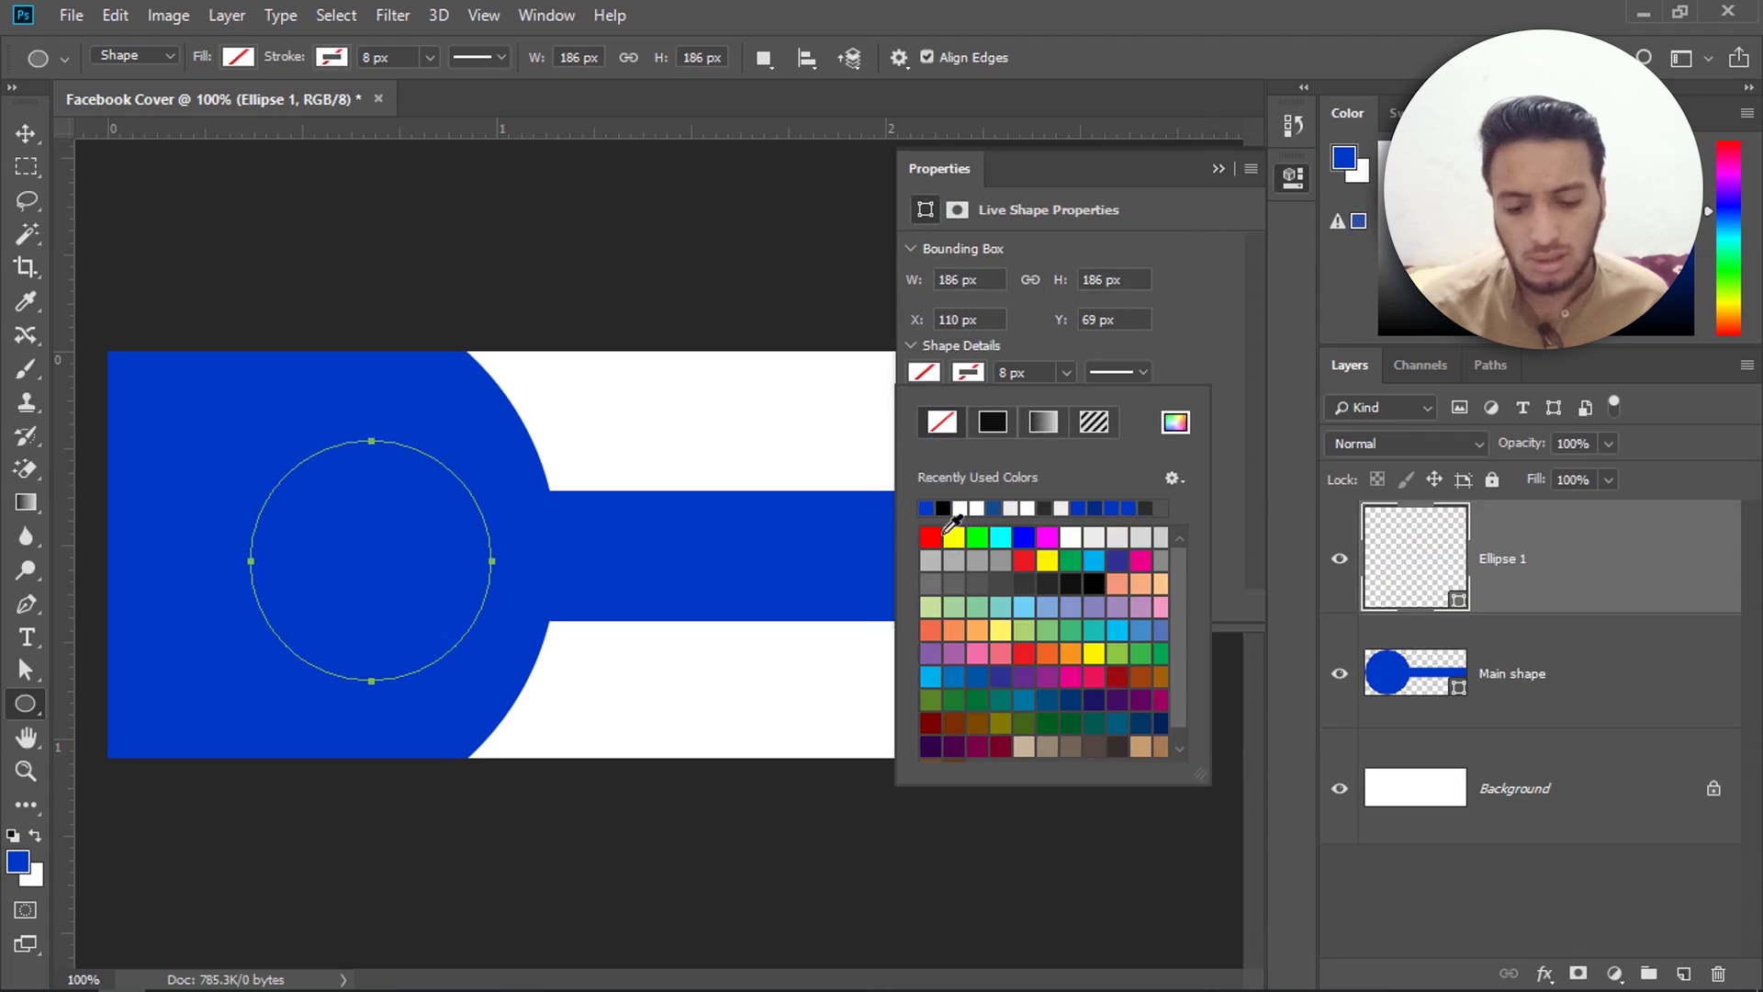
{"action": "left_click", "coordinate": [963, 507]}
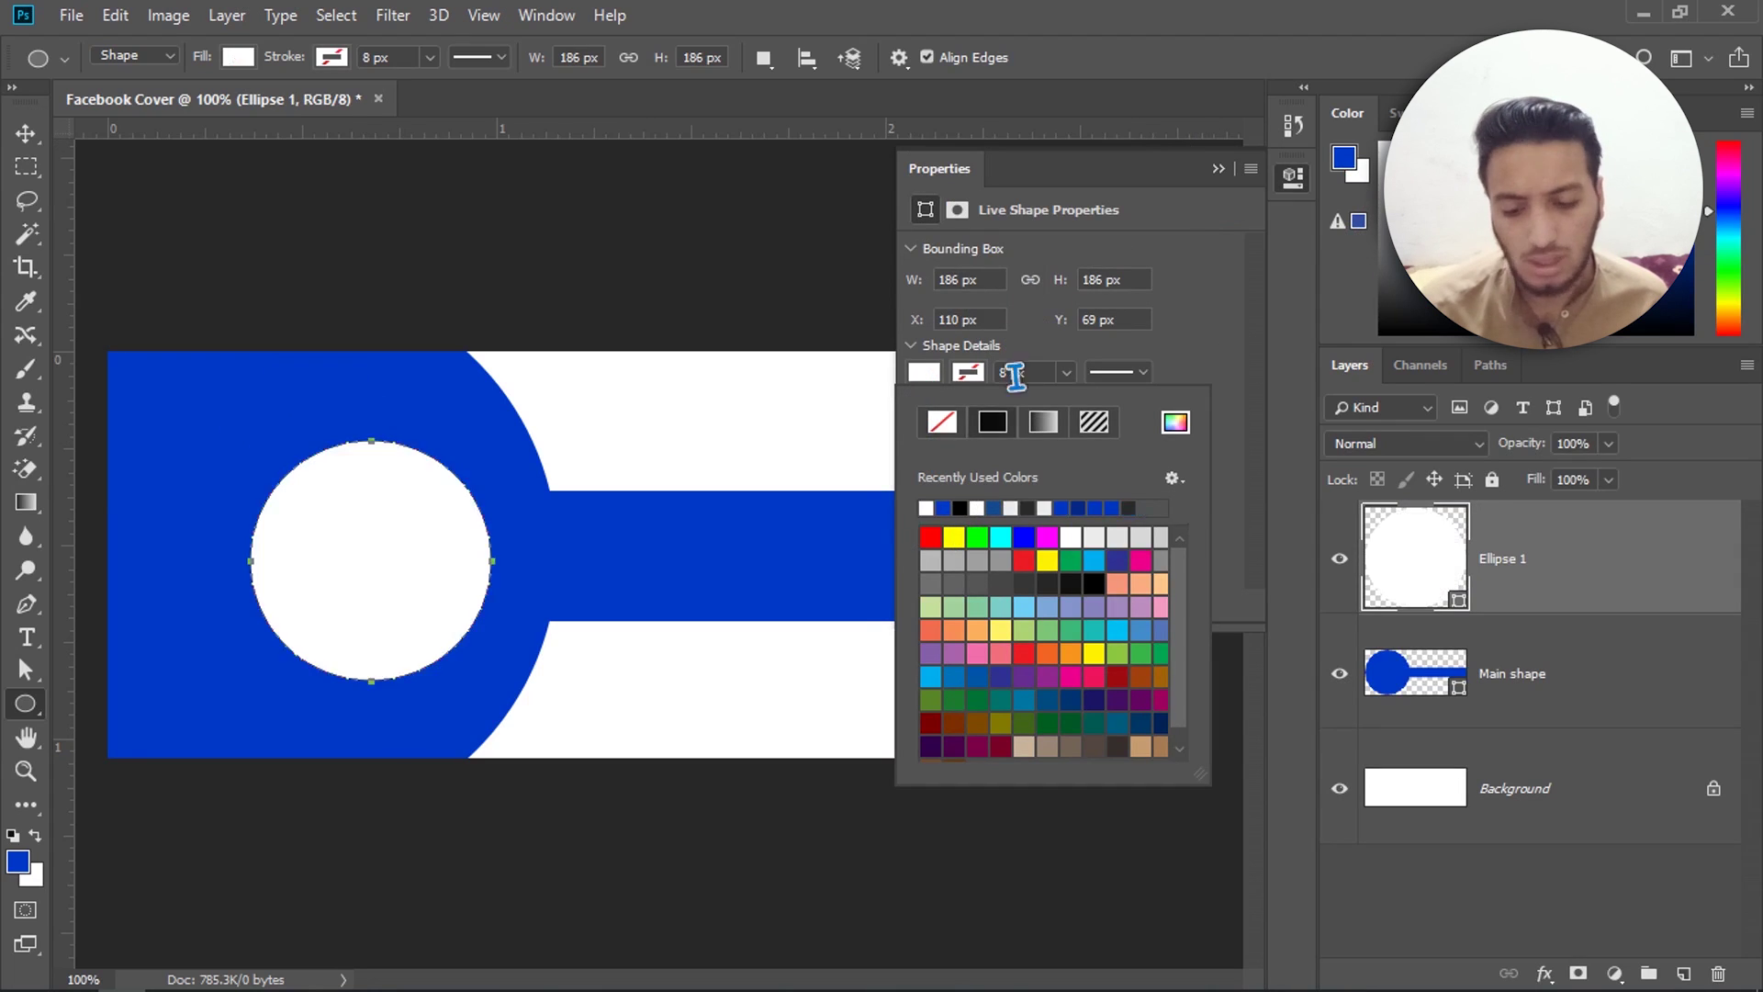
Step: Move the white circle so its centre sits at X 190 px, Y 158 px, vertically centred on the canvas
{"action": "key", "text": "v"}
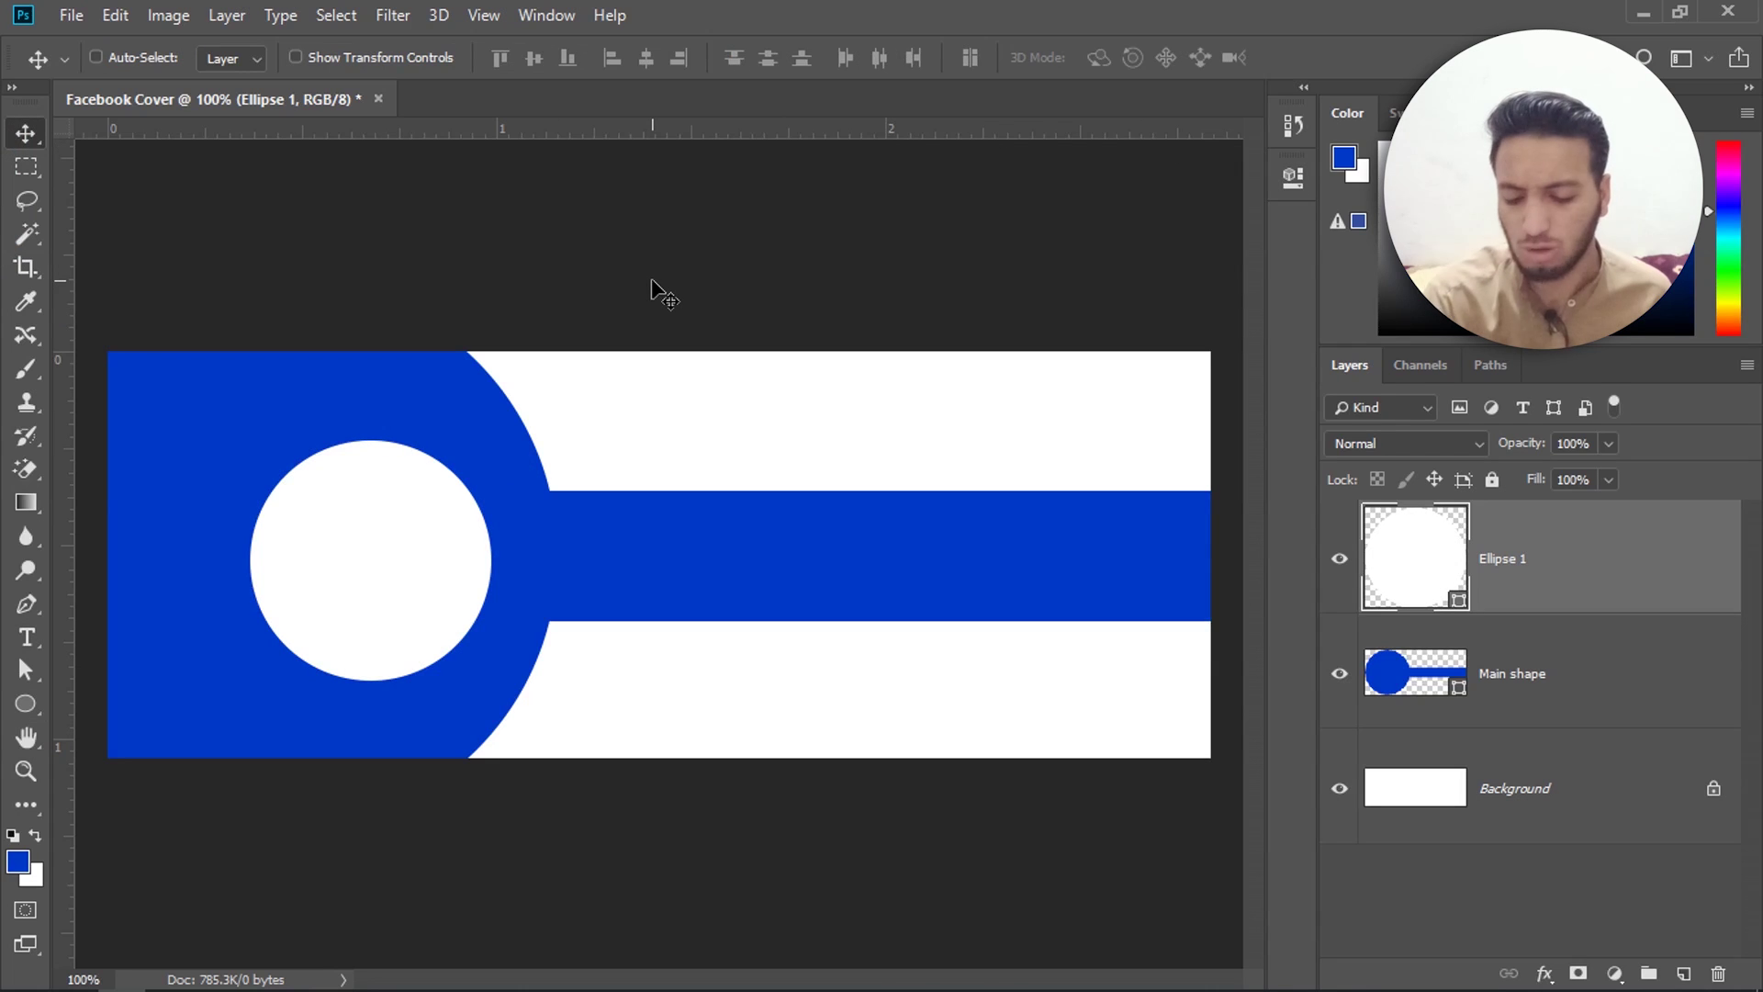
{"action": "key", "text": "ctrl+t"}
{"action": "mouse_move", "coordinate": [461, 580]}
{"action": "left_mouse_down"}
{"action": "mouse_move", "coordinate": [475, 571]}
{"action": "mouse_move", "coordinate": [422, 565]}
{"action": "mouse_move", "coordinate": [443, 565]}
{"action": "left_mouse_up"}
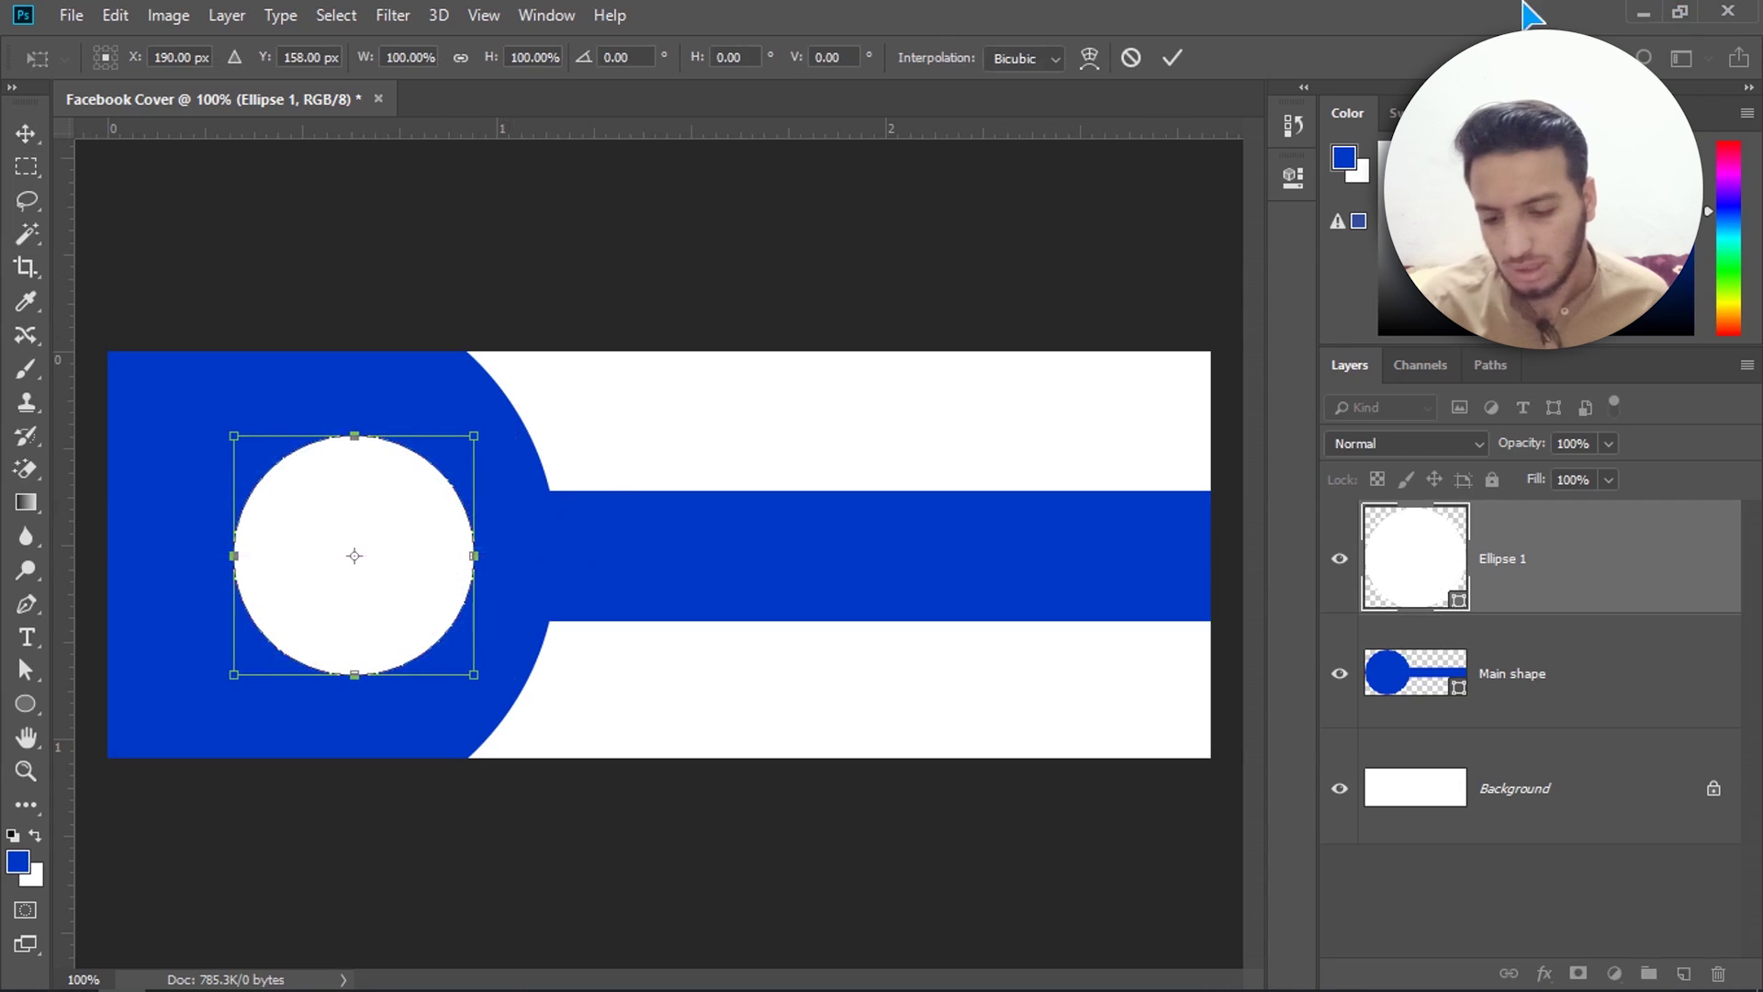
{"action": "left_click", "coordinate": [1172, 60]}
Step: Draw a circle about 232 px in diameter beside the white circle, with no fill and a white 8 px stroke
{"action": "left_click", "coordinate": [20, 709]}
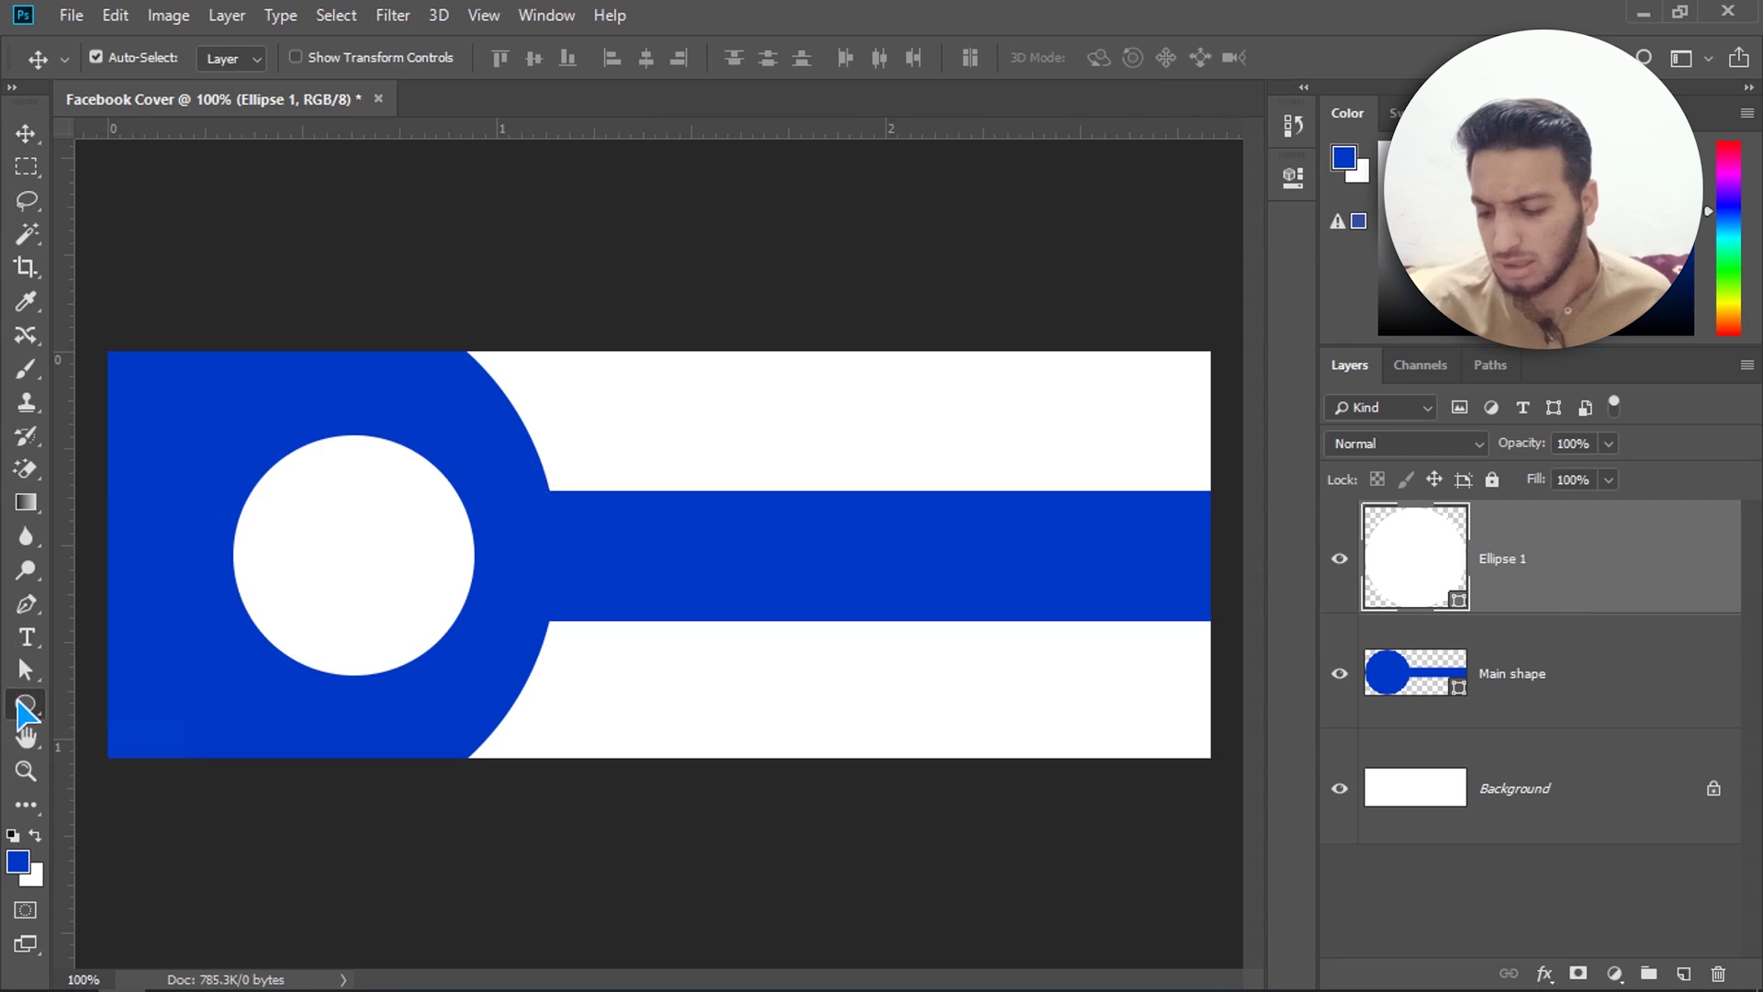
{"action": "left_click_drag", "start_coordinate": [611, 575], "coordinate": [460, 422]}
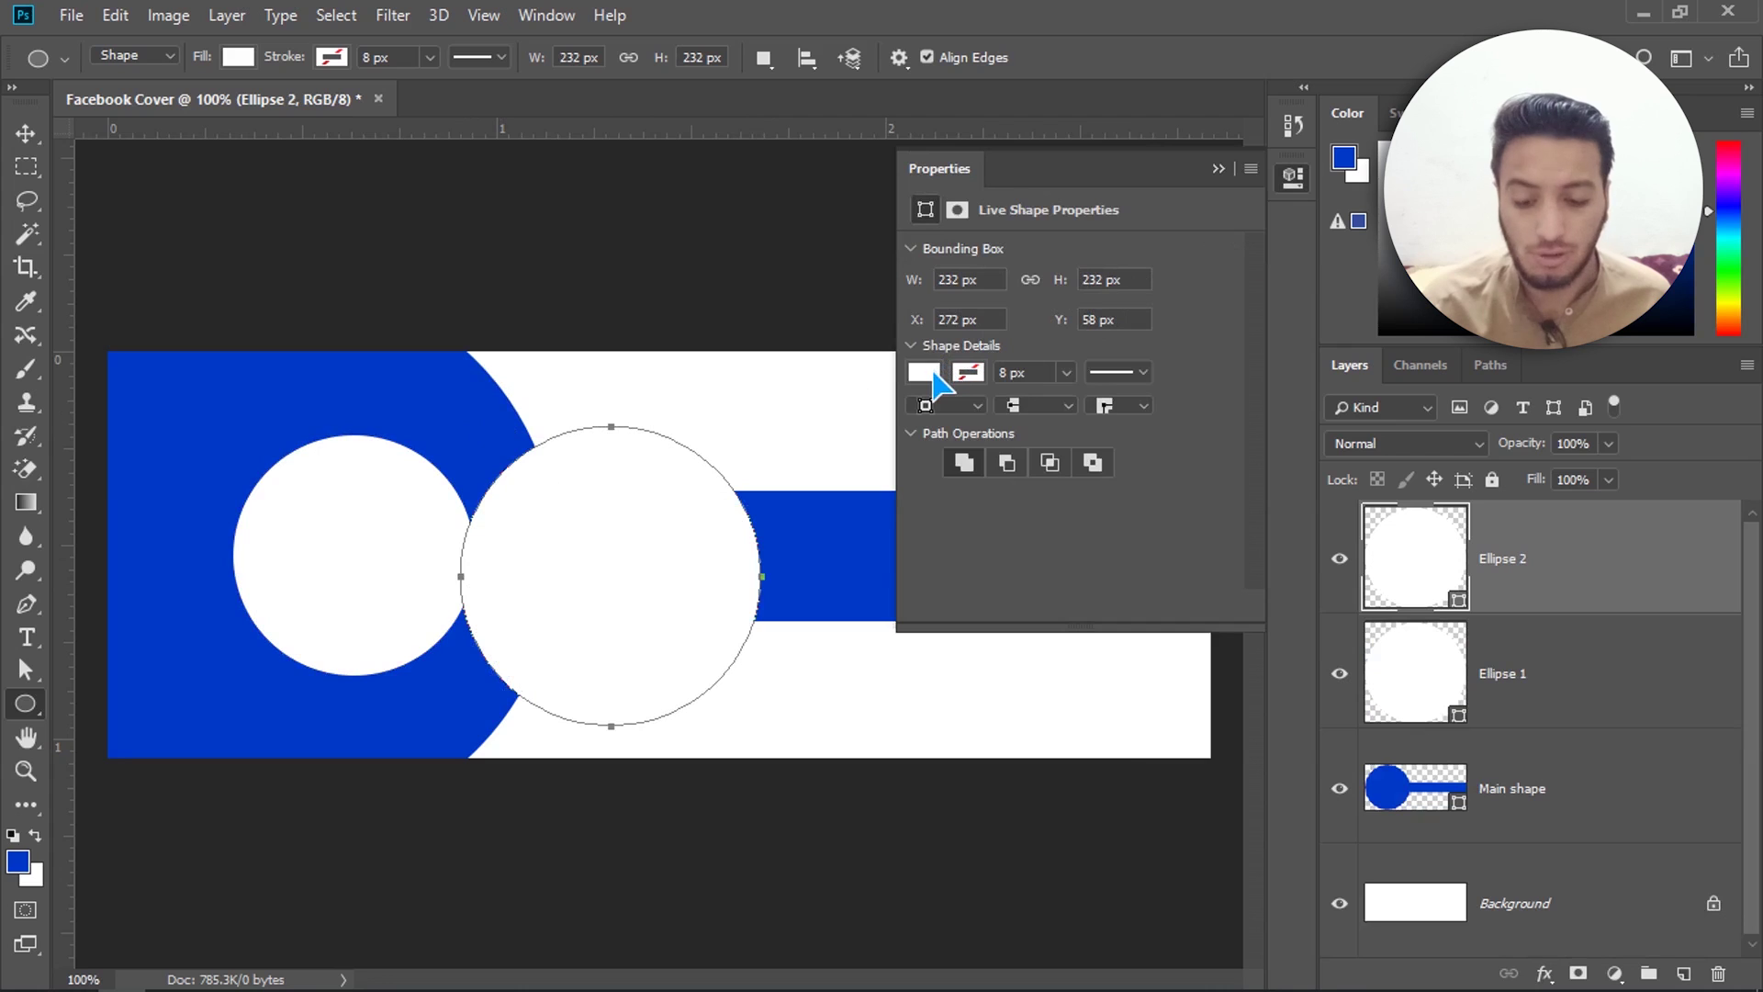
{"action": "left_click", "coordinate": [933, 374]}
{"action": "left_click", "coordinate": [941, 421]}
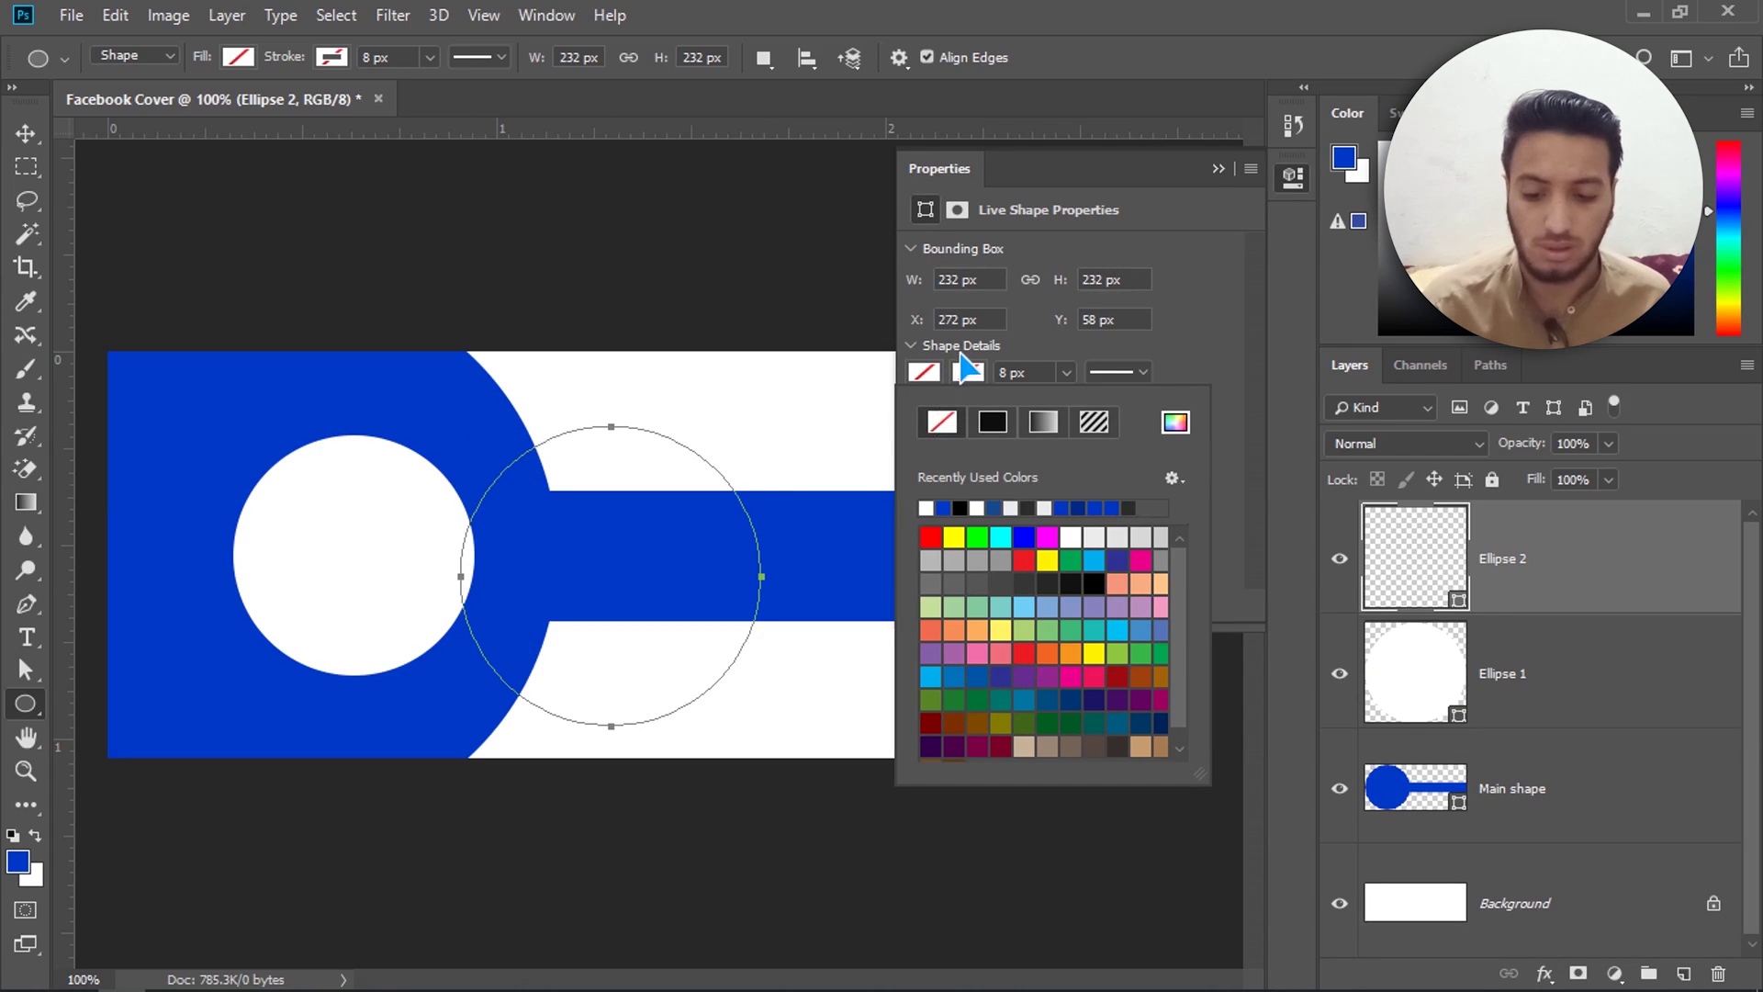
{"action": "left_click", "coordinate": [969, 370]}
{"action": "left_click", "coordinate": [971, 374]}
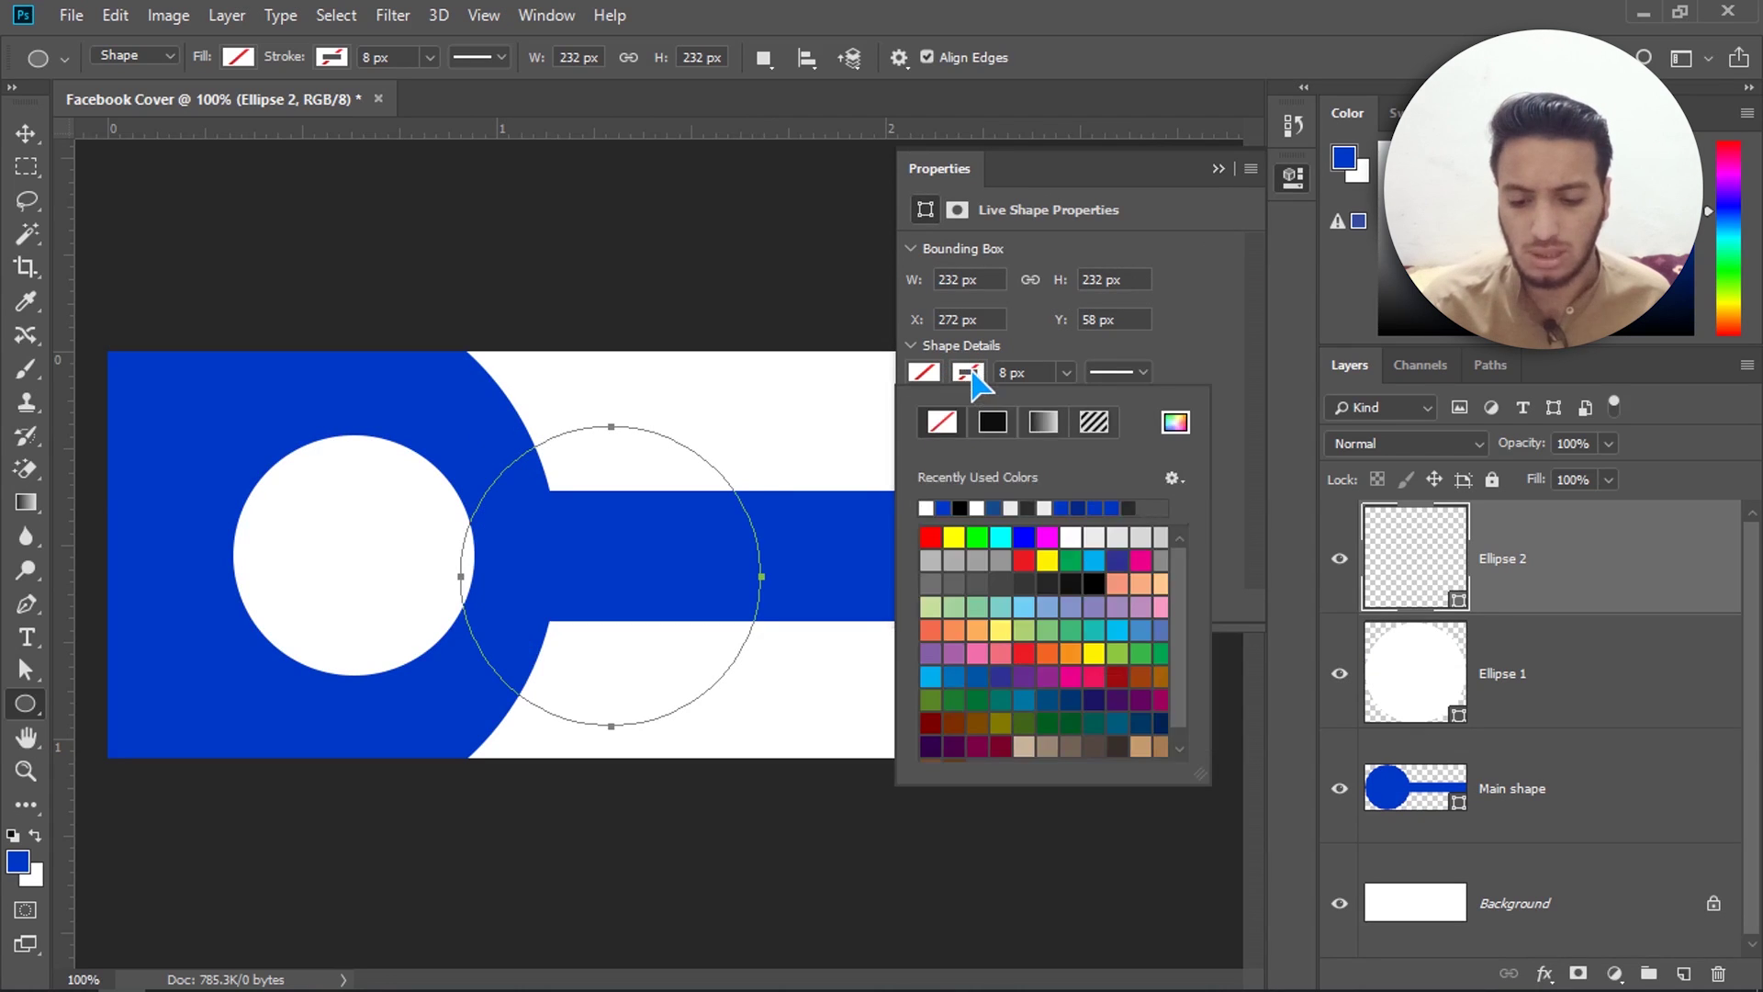
{"action": "left_click", "coordinate": [925, 508]}
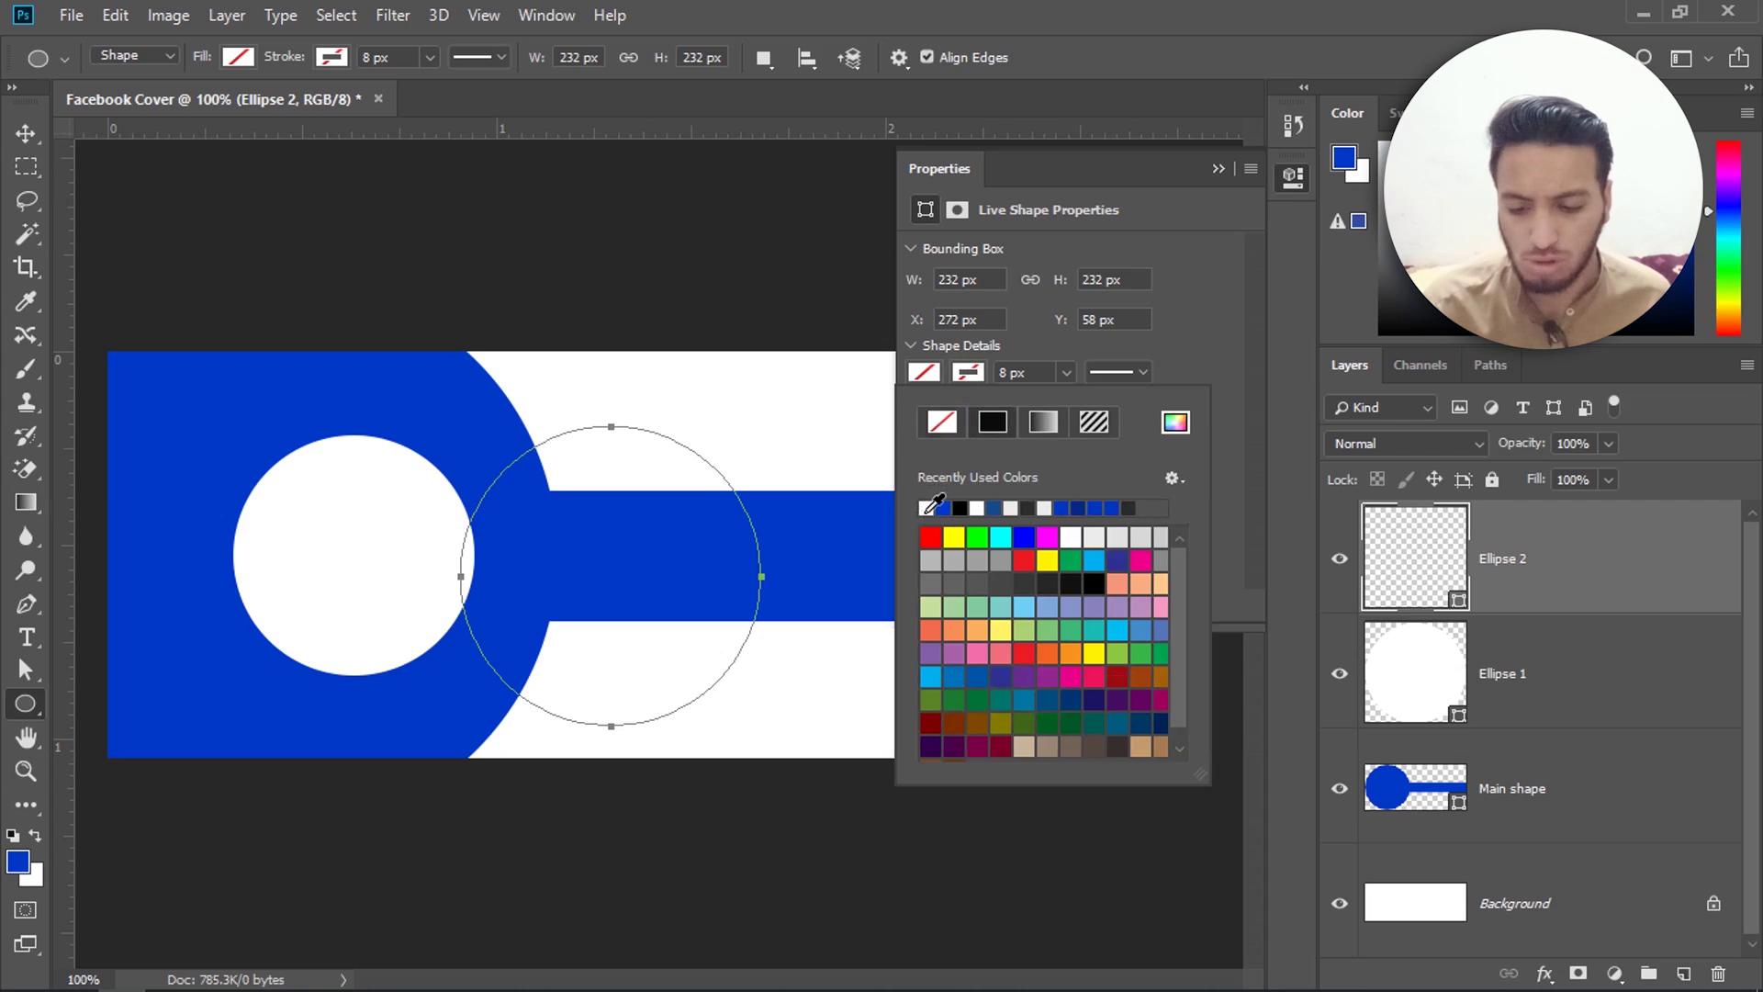
{"action": "left_click", "coordinate": [1218, 169]}
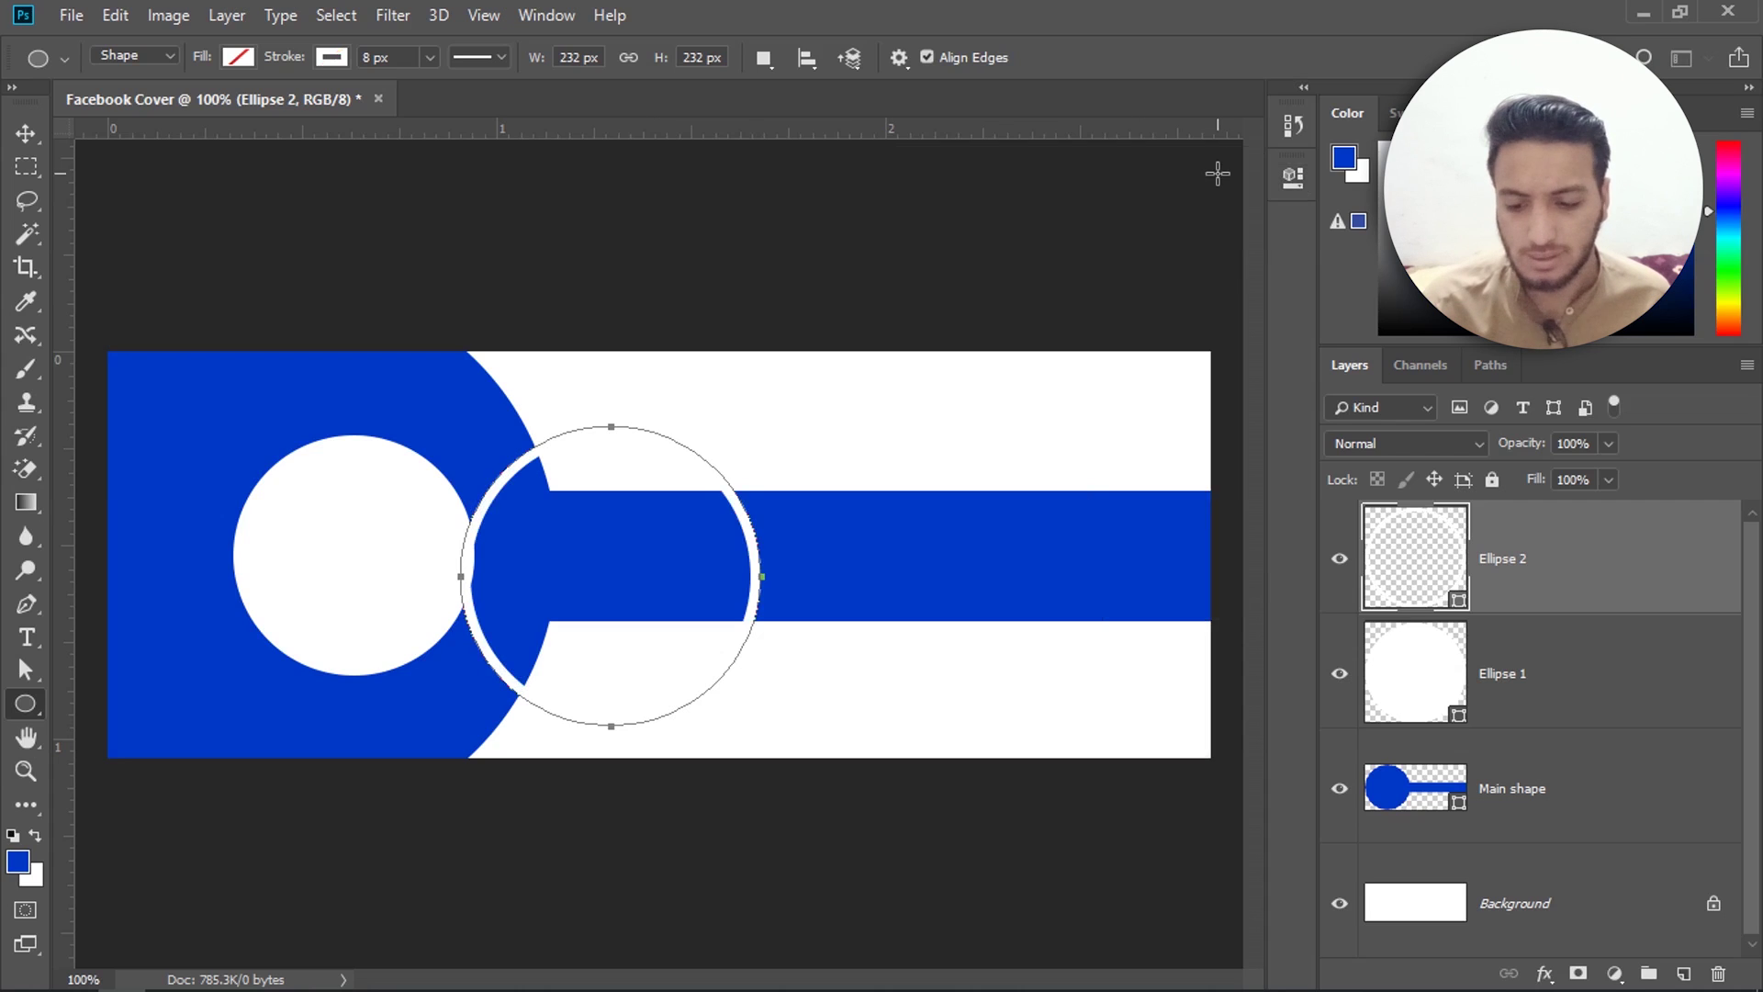
Step: Move the white ring around the white circle so its centre sits at X 190 px, Y 158 px
{"action": "key", "text": "ctrl+t"}
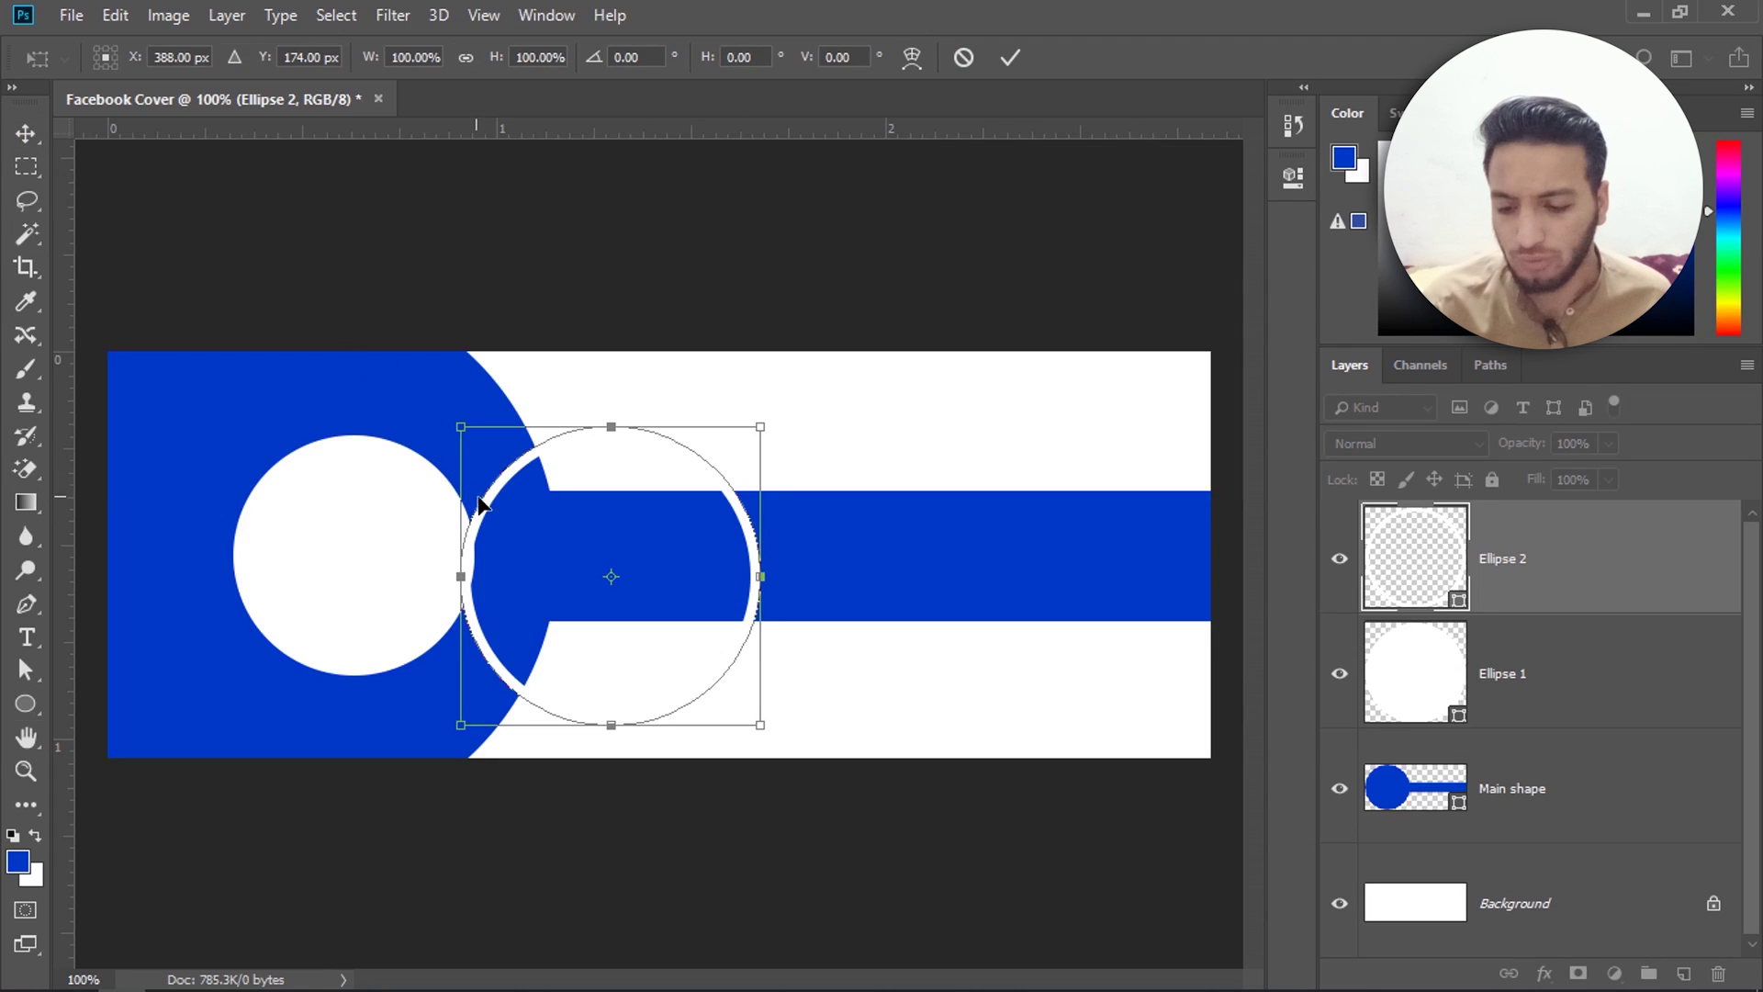
{"action": "left_click_drag", "start_coordinate": [496, 511], "coordinate": [233, 475]}
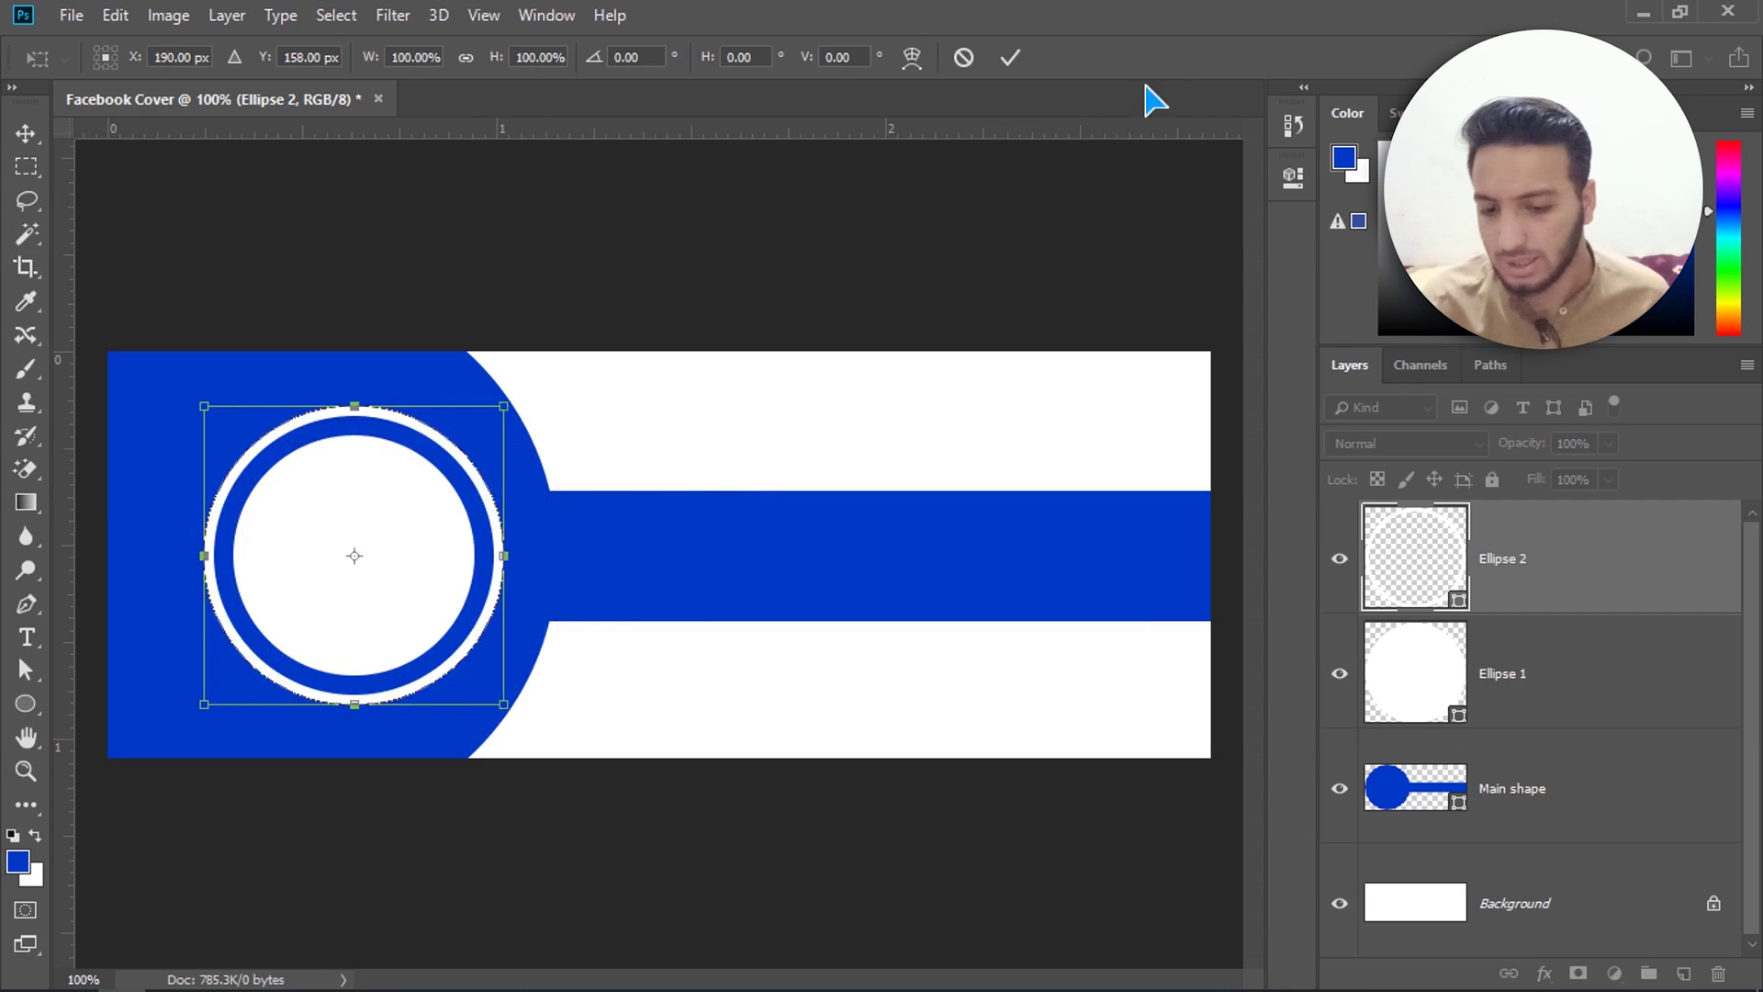
{"action": "left_click", "coordinate": [1010, 59]}
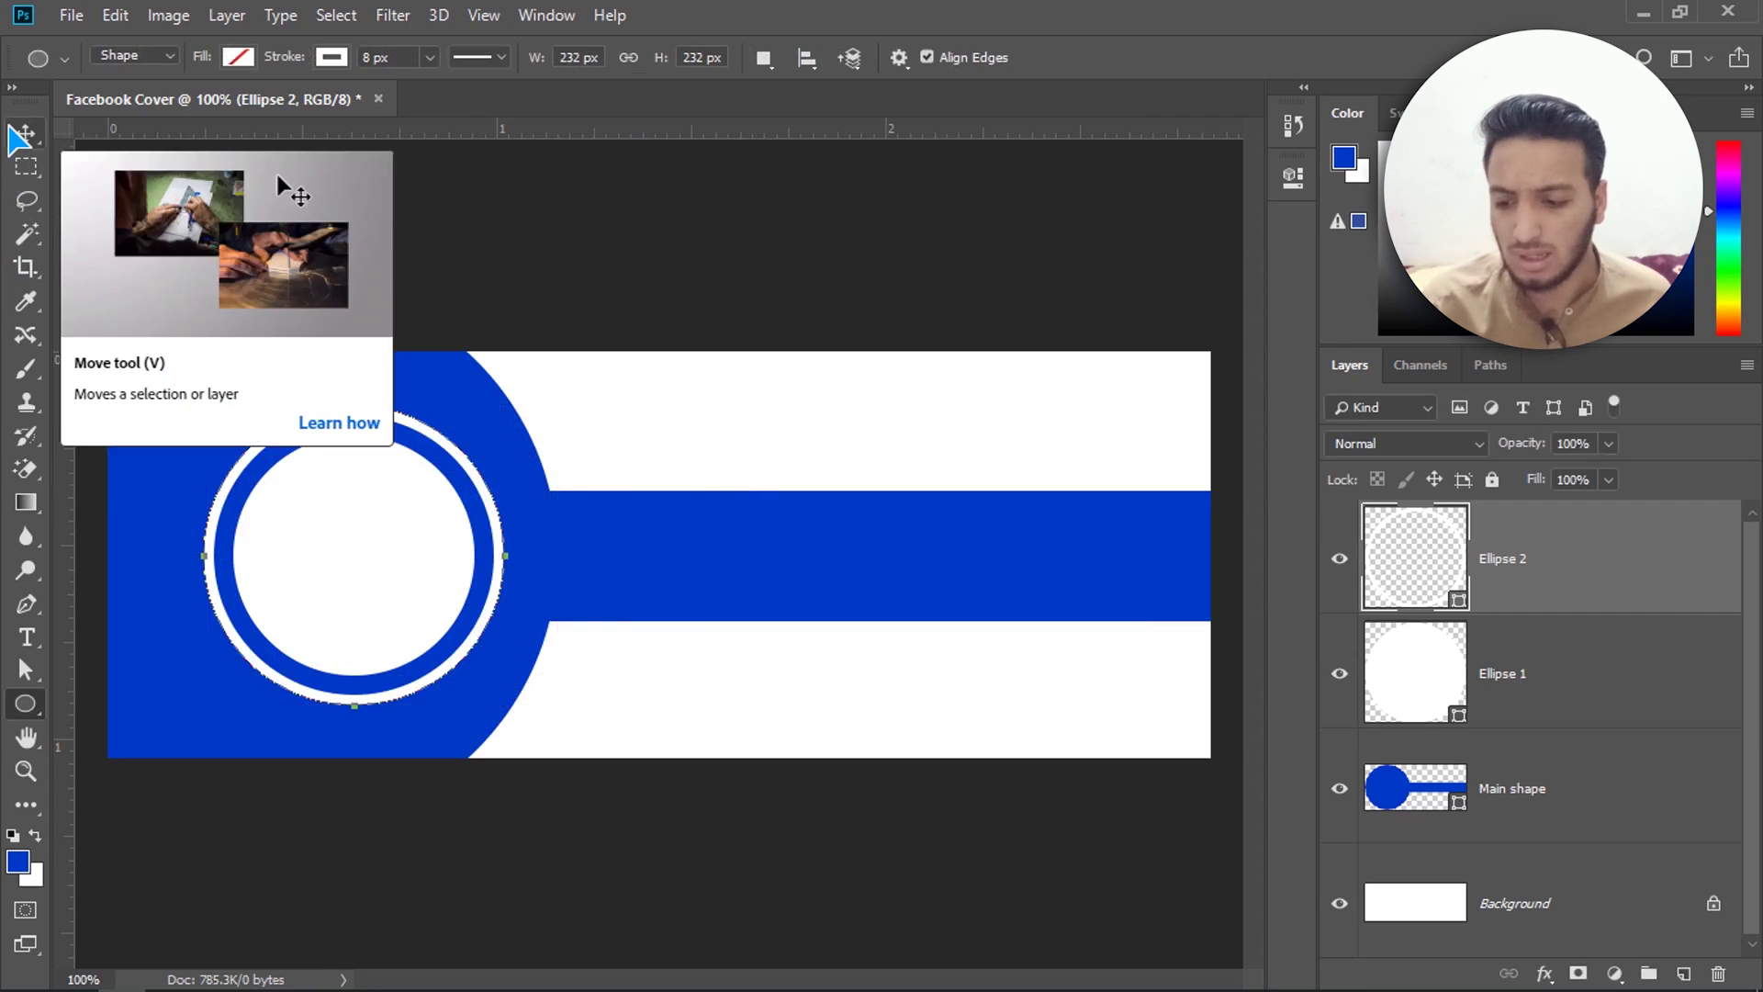
Step: Lock the Main shape layer against all edits and deselect it
{"action": "left_click", "coordinate": [20, 134]}
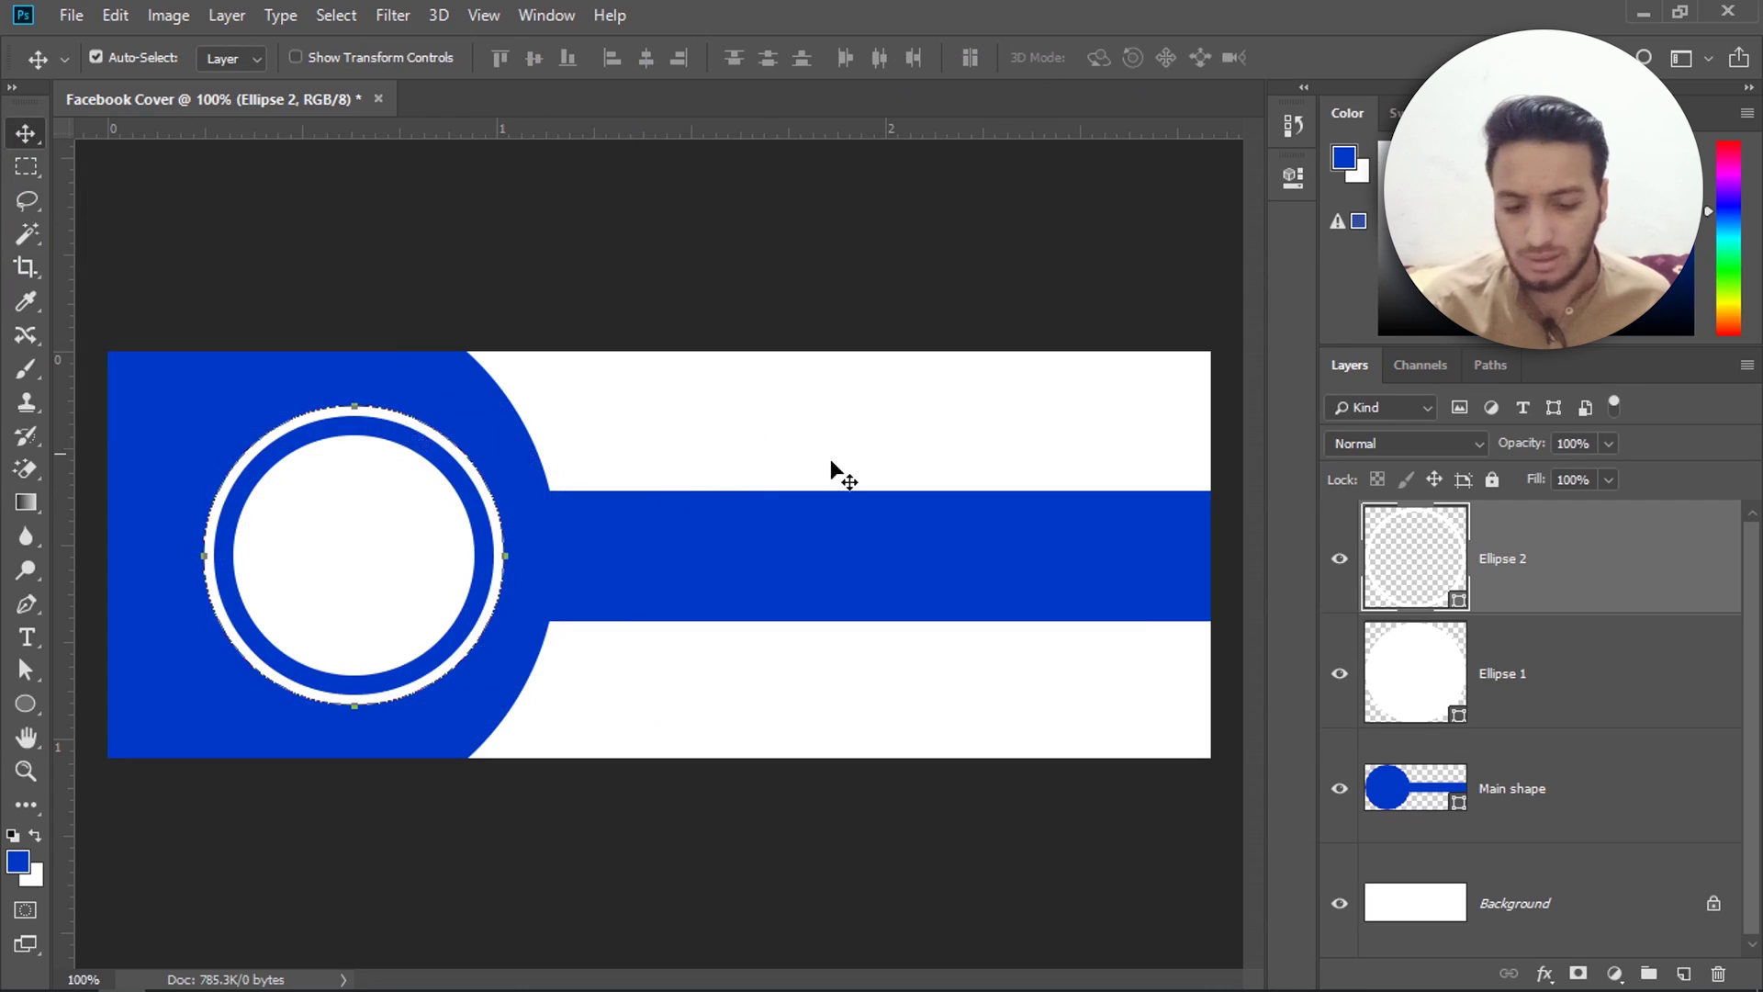
{"action": "left_click", "coordinate": [1670, 799]}
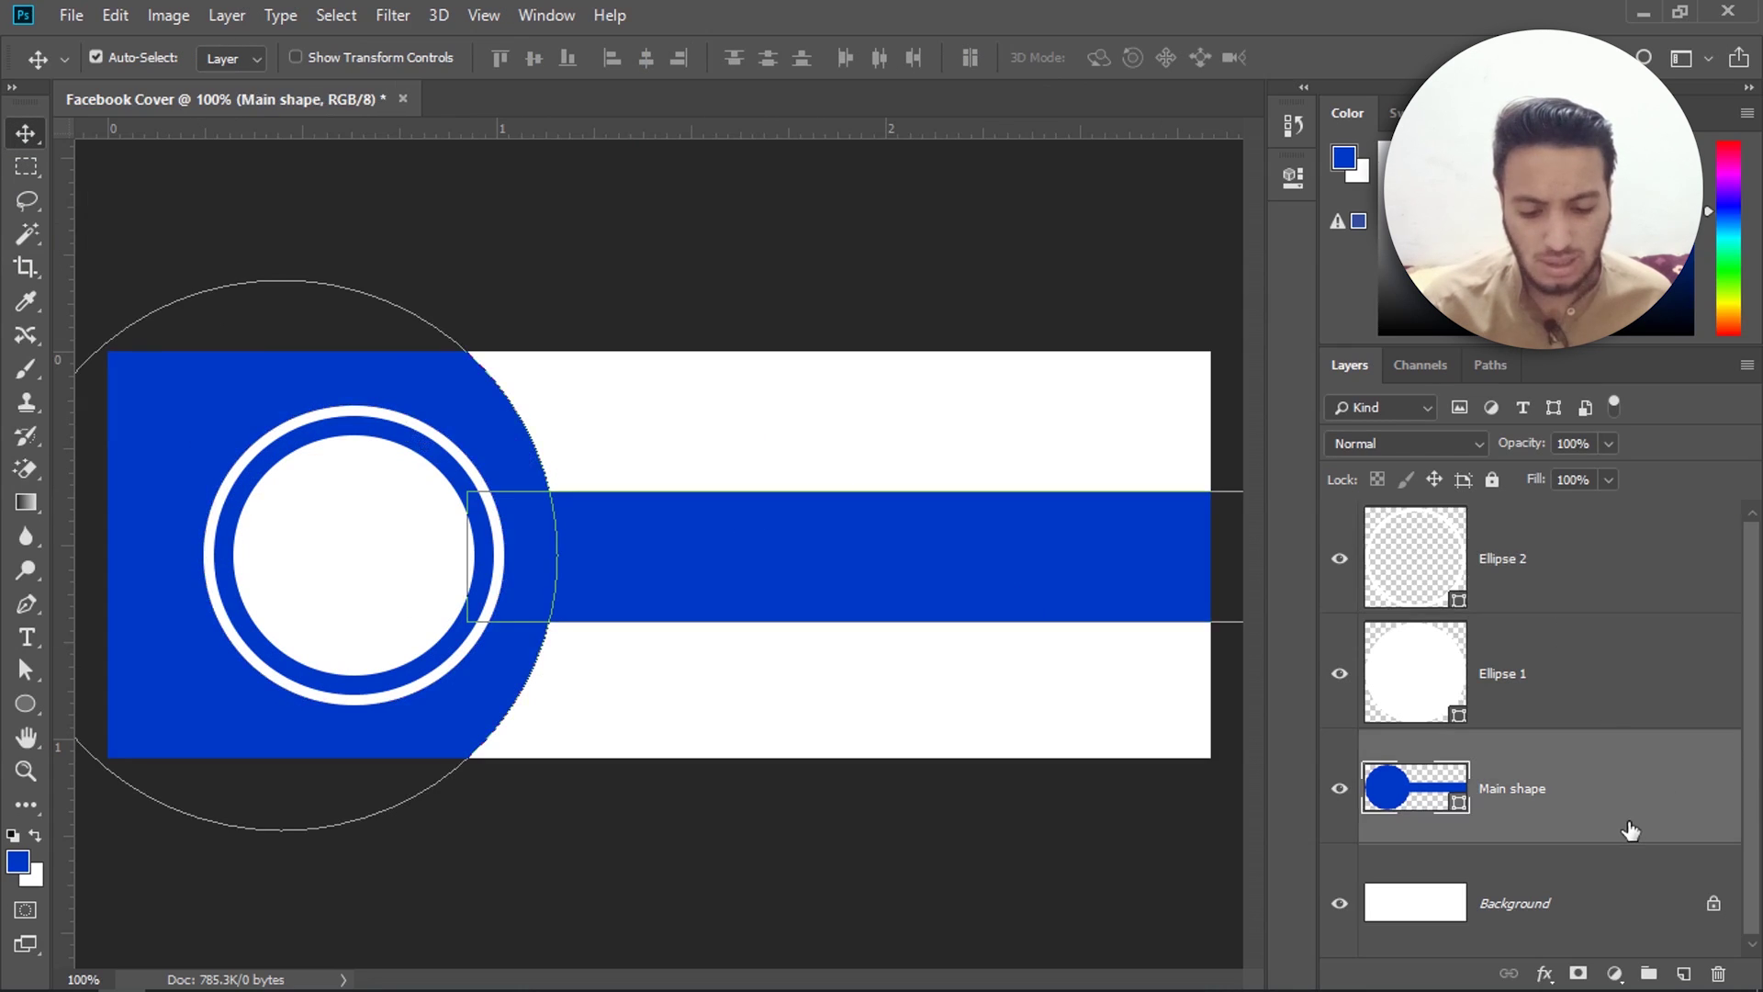
{"action": "left_click", "coordinate": [1491, 480]}
{"action": "left_click", "coordinate": [490, 423]}
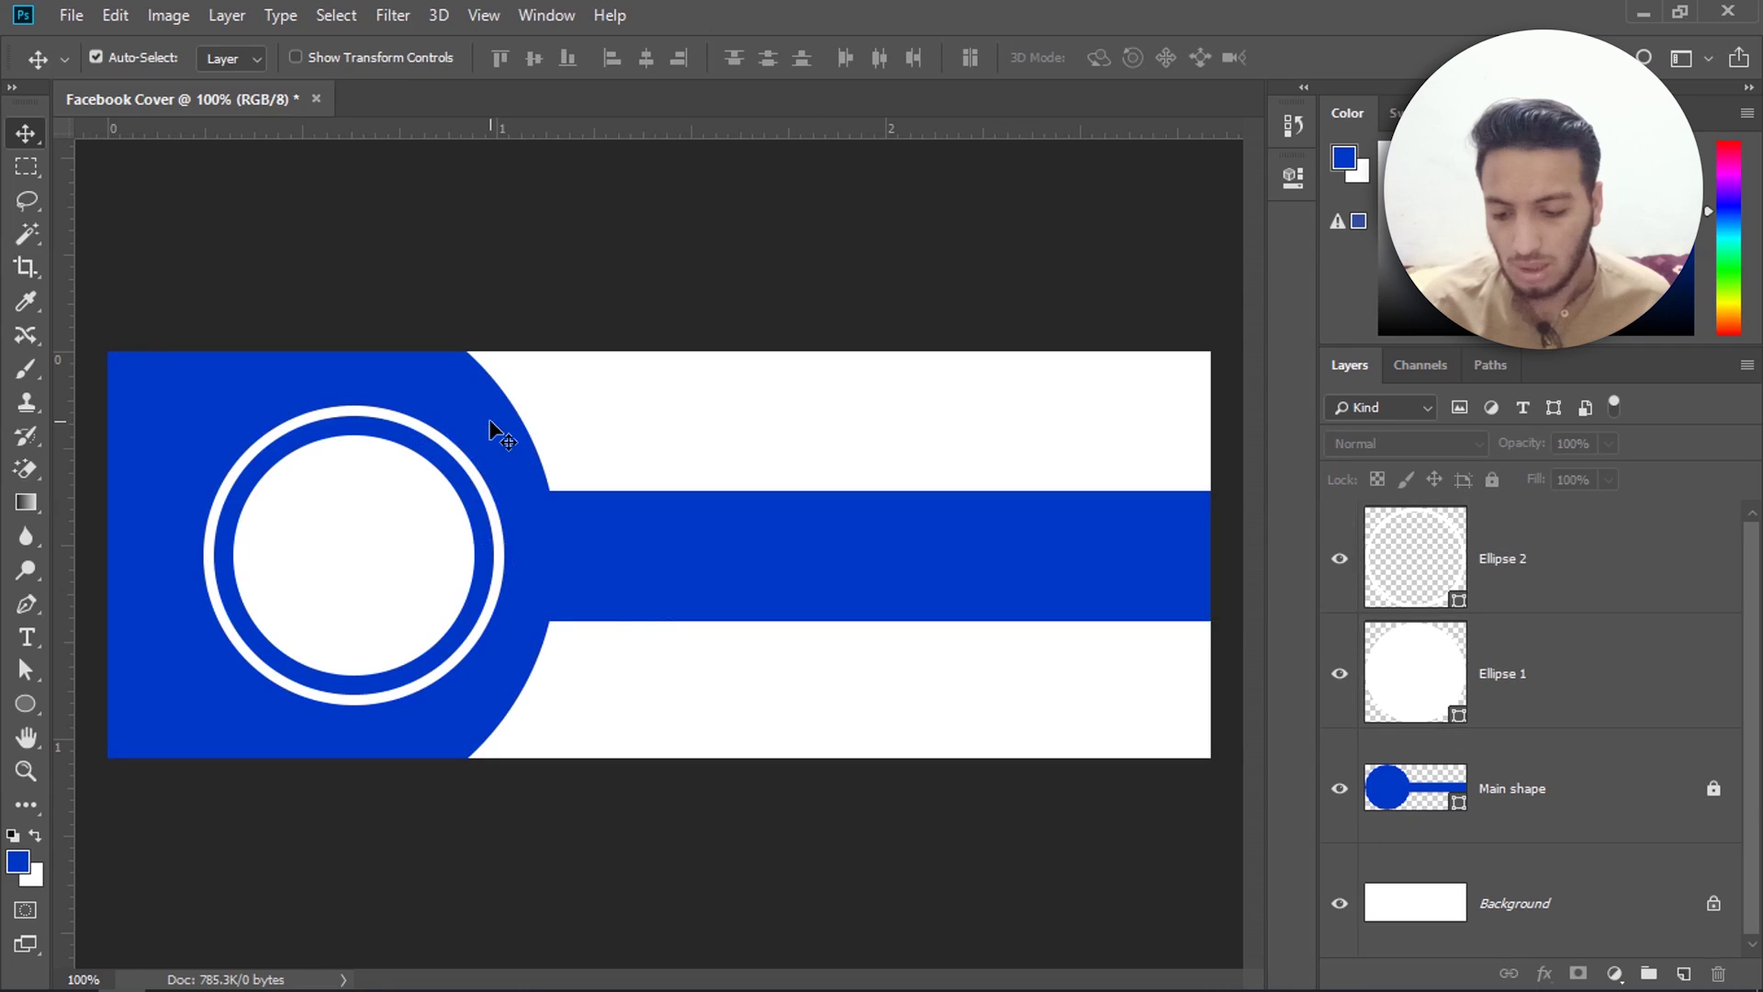
Step: Rename the white ring's layer to stroke
{"action": "left_click", "coordinate": [470, 474]}
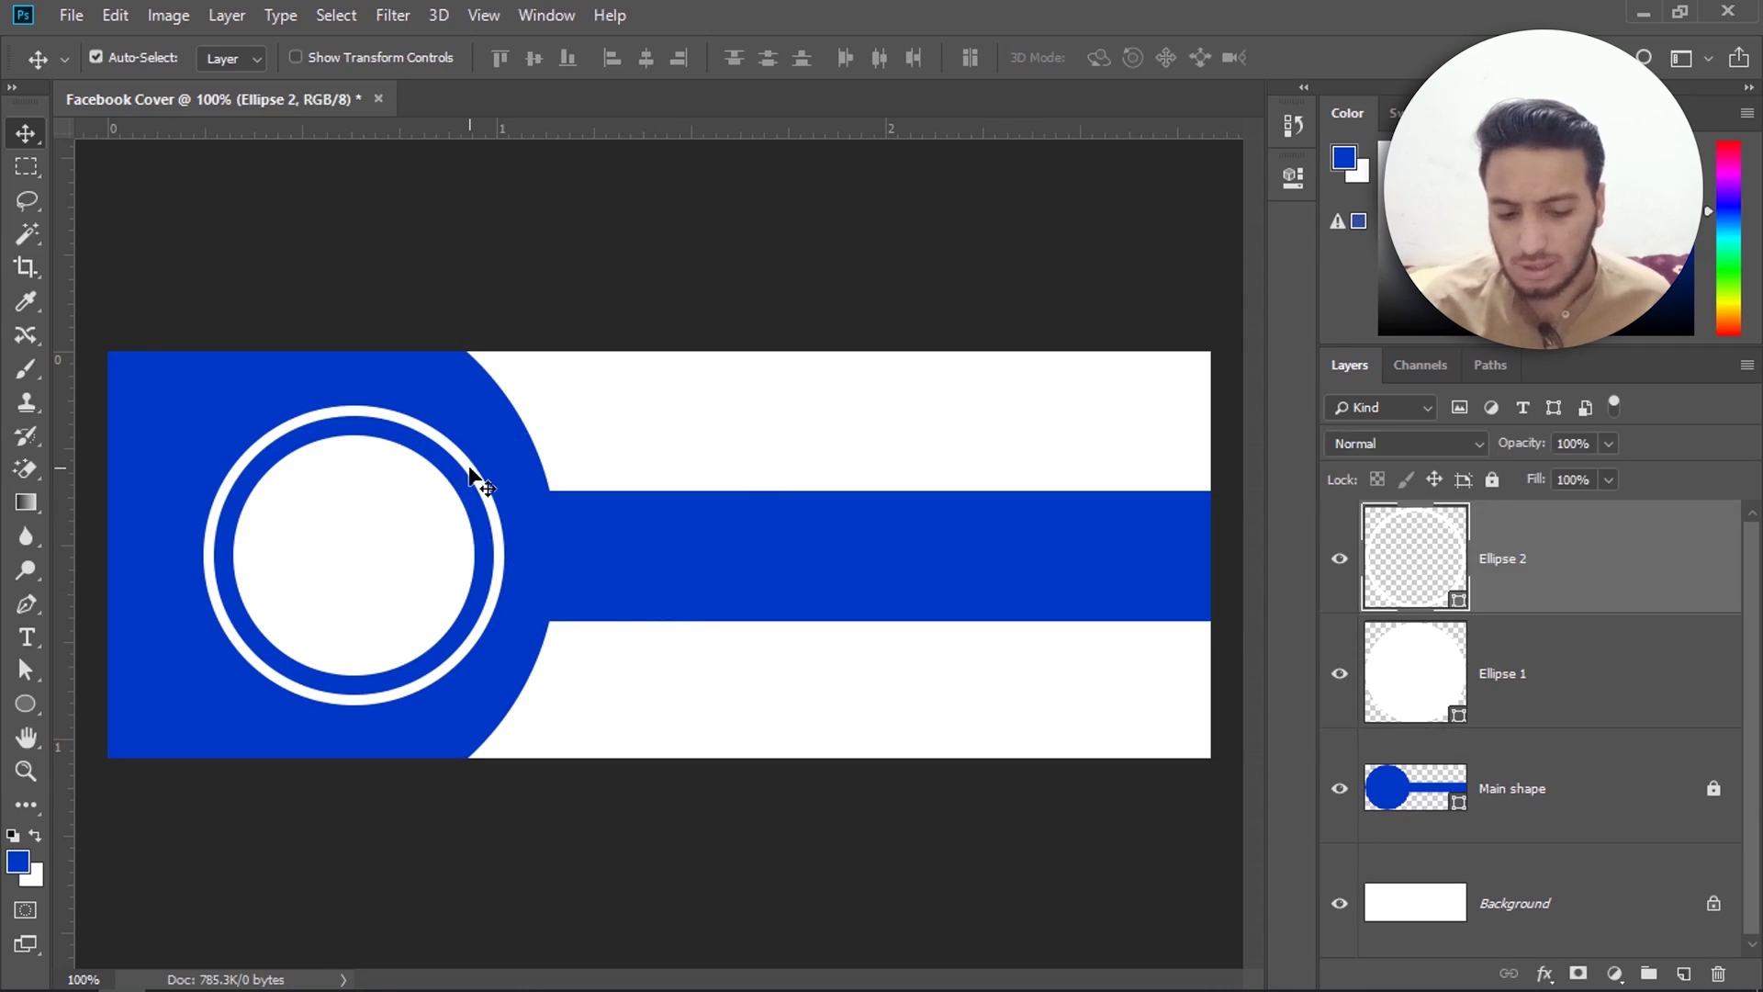
{"action": "double_click", "coordinate": [1505, 557]}
{"action": "type", "text": "stroke"}
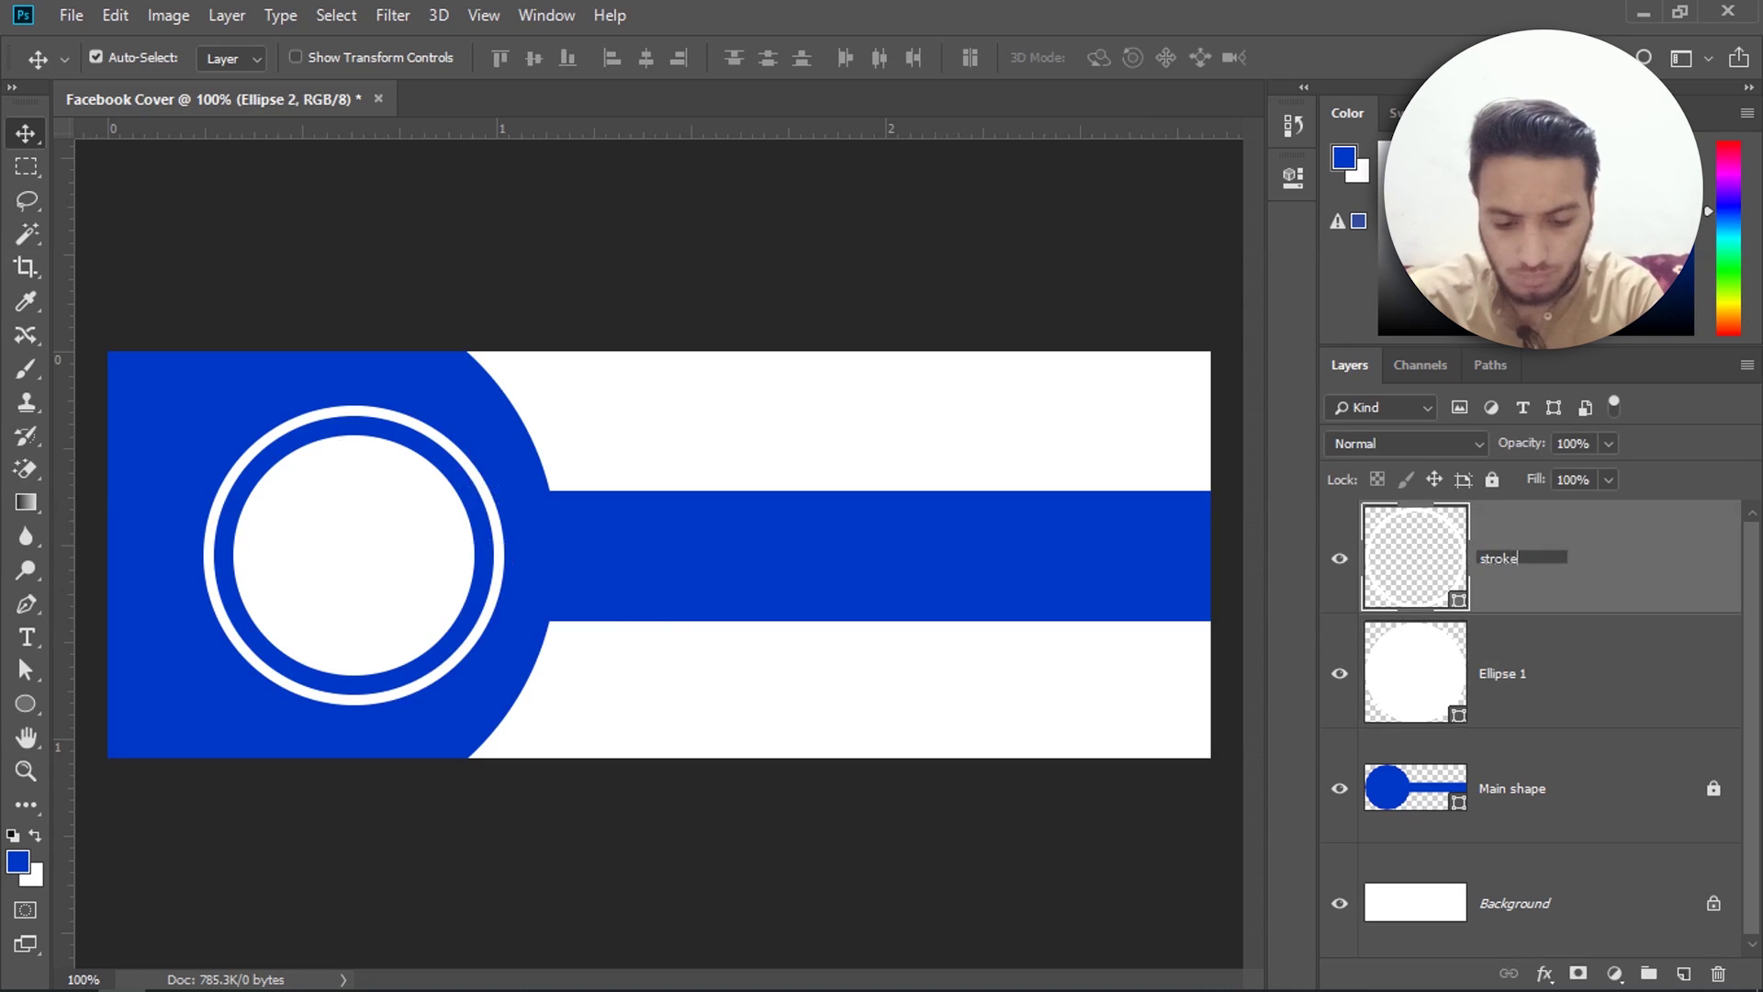
{"action": "key", "text": "Return"}
Step: Add a layer mask to the stroke layer and set up a 45 px hard brush with black as the foreground colour
{"action": "key", "text": "u"}
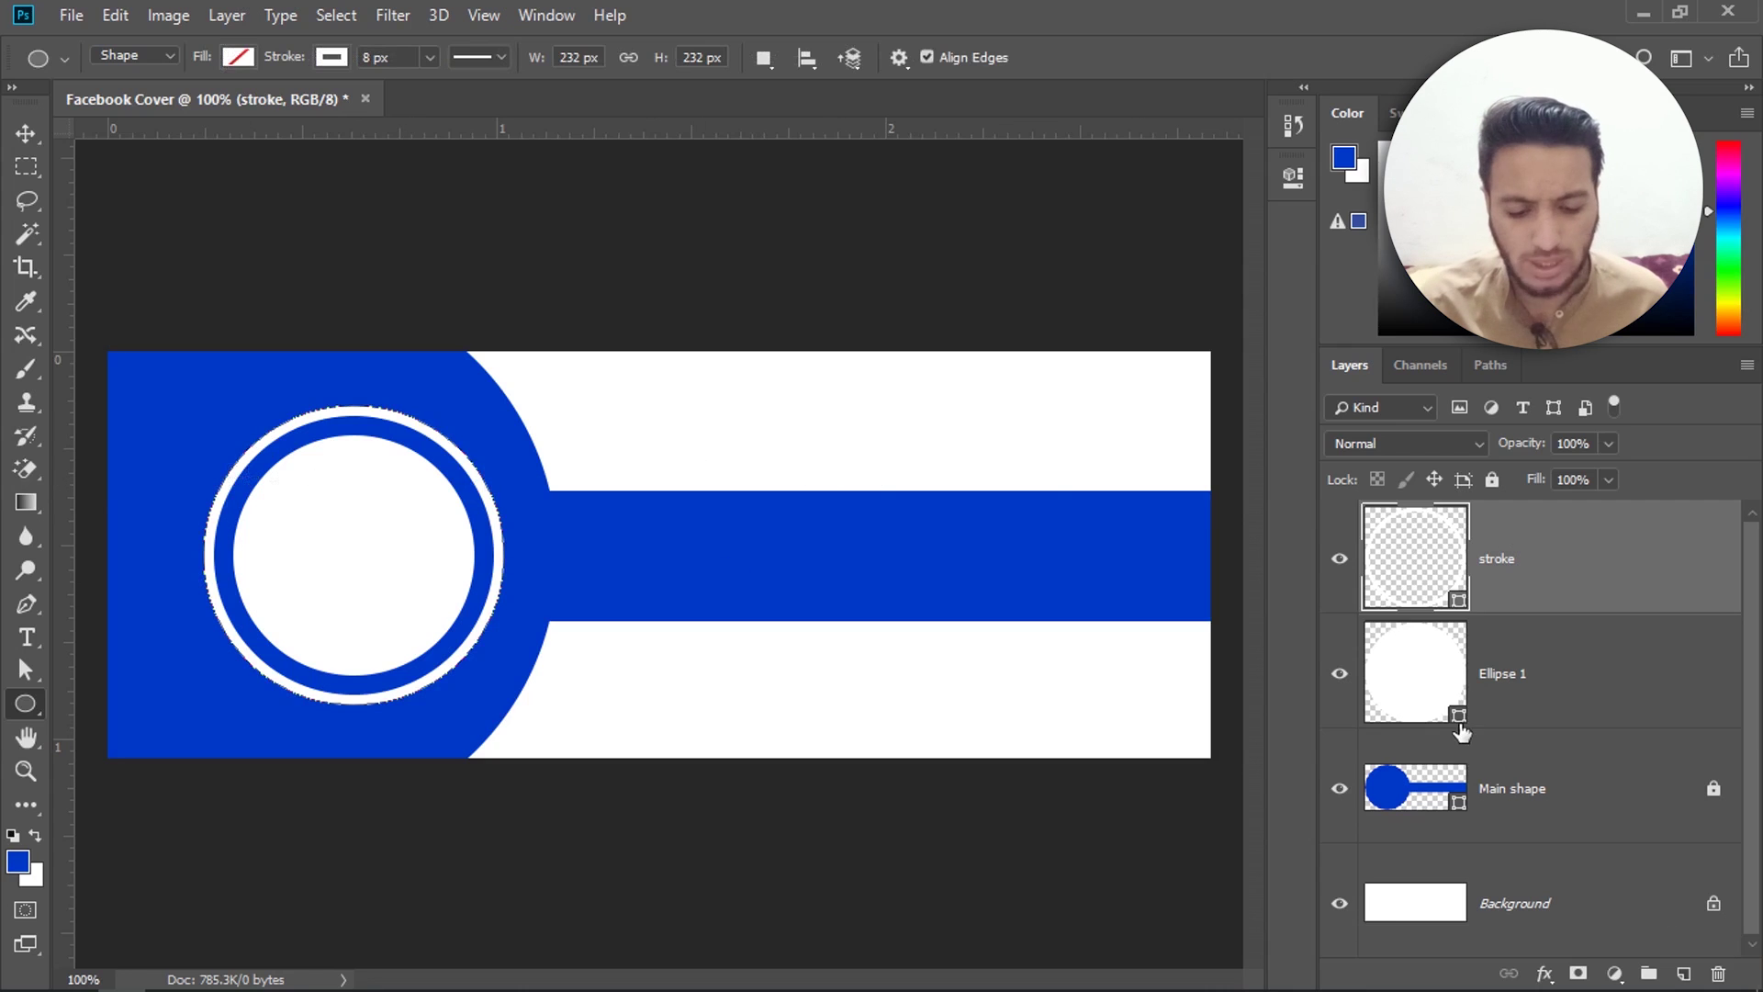
{"action": "left_click", "coordinate": [1581, 969]}
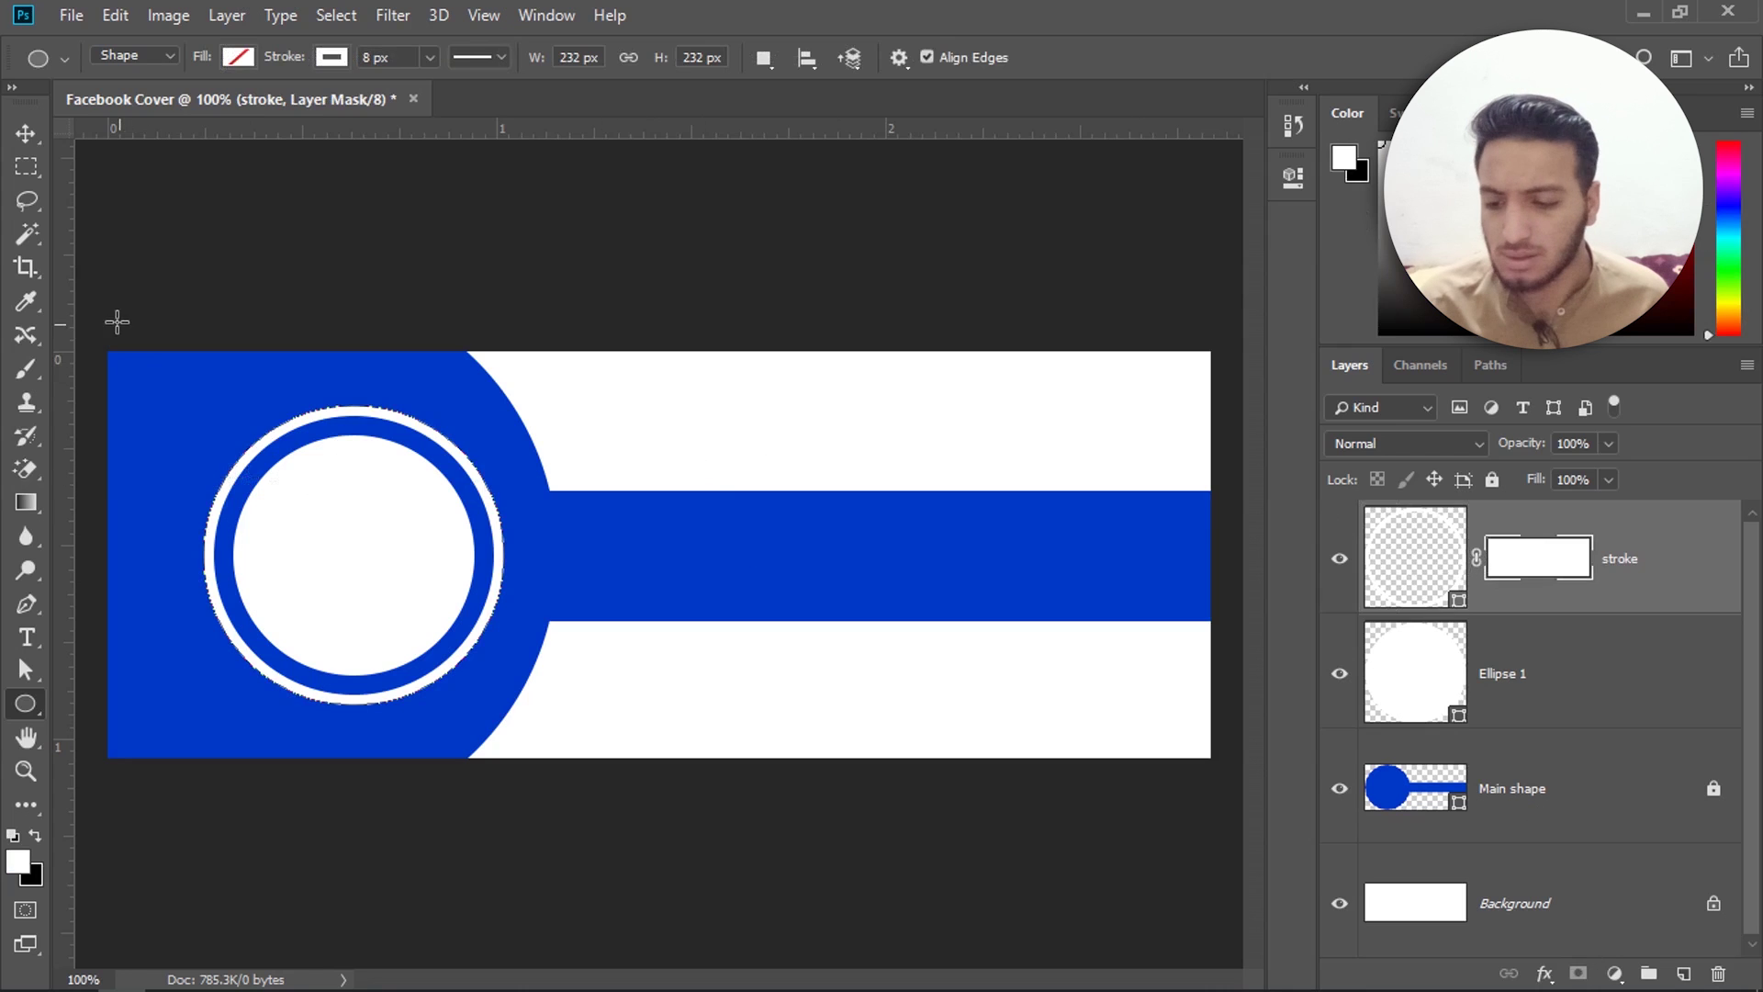
{"action": "left_click", "coordinate": [23, 370]}
{"action": "left_click", "coordinate": [137, 58]}
{"action": "left_click", "coordinate": [182, 133]}
{"action": "left_click", "coordinate": [286, 170]}
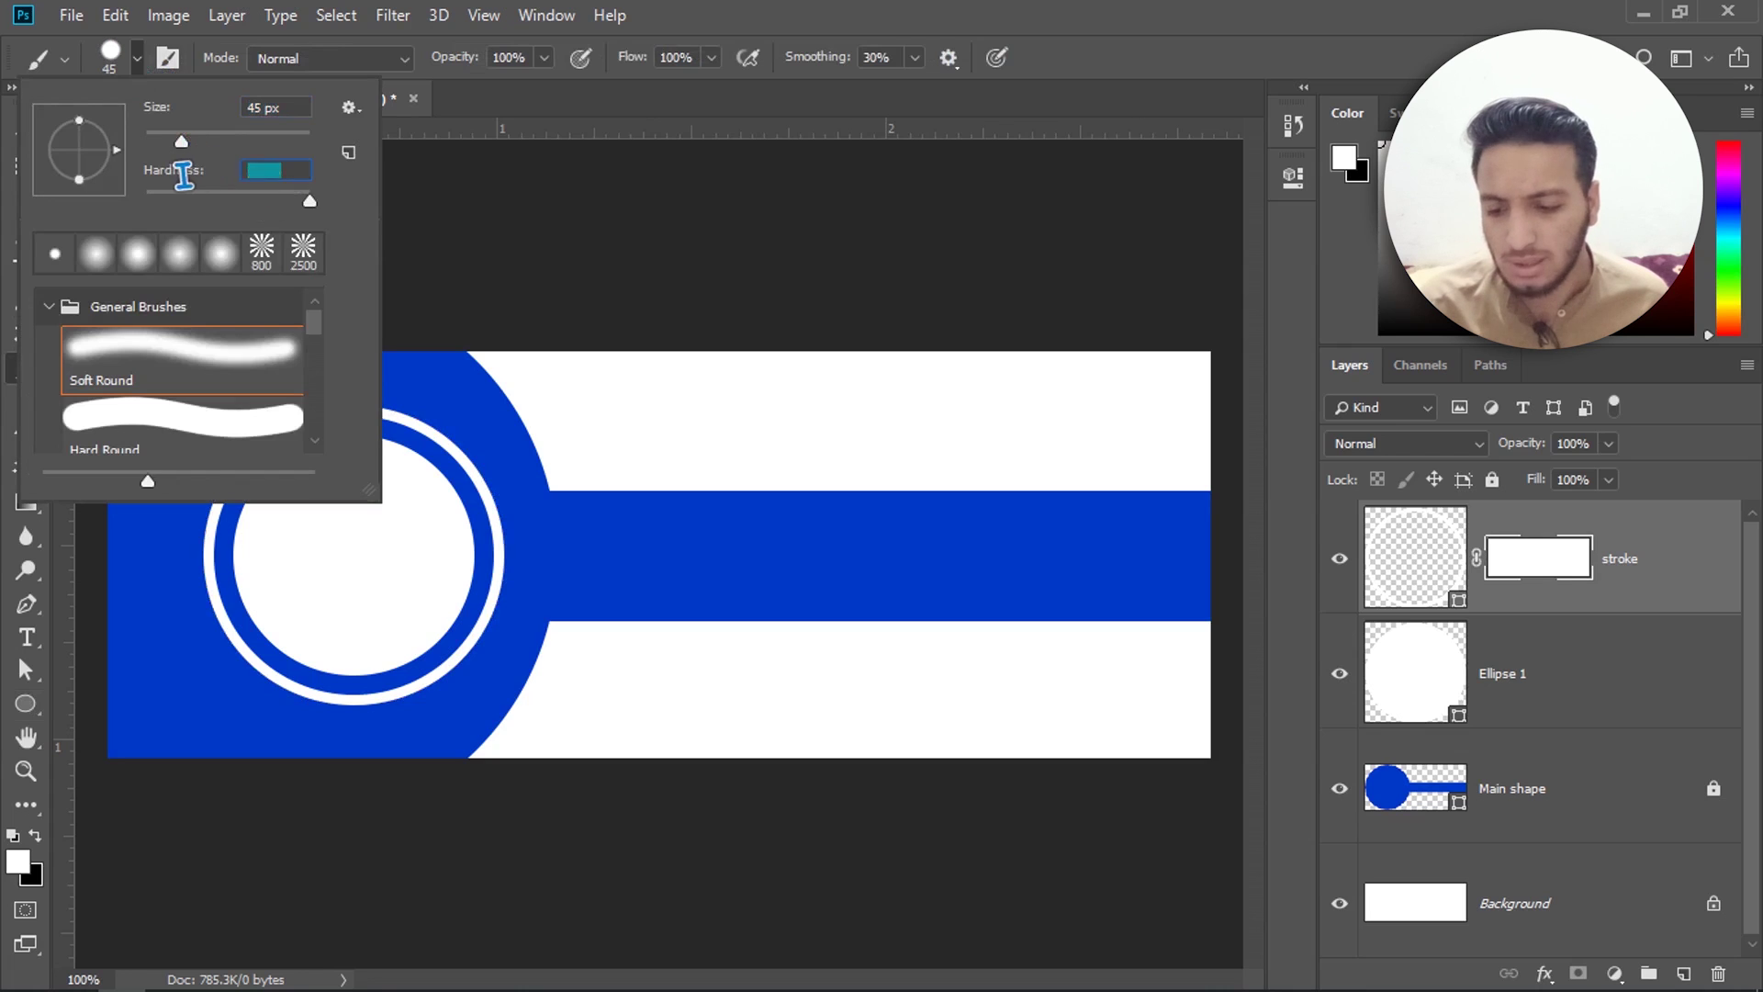
{"action": "left_click", "coordinate": [35, 836]}
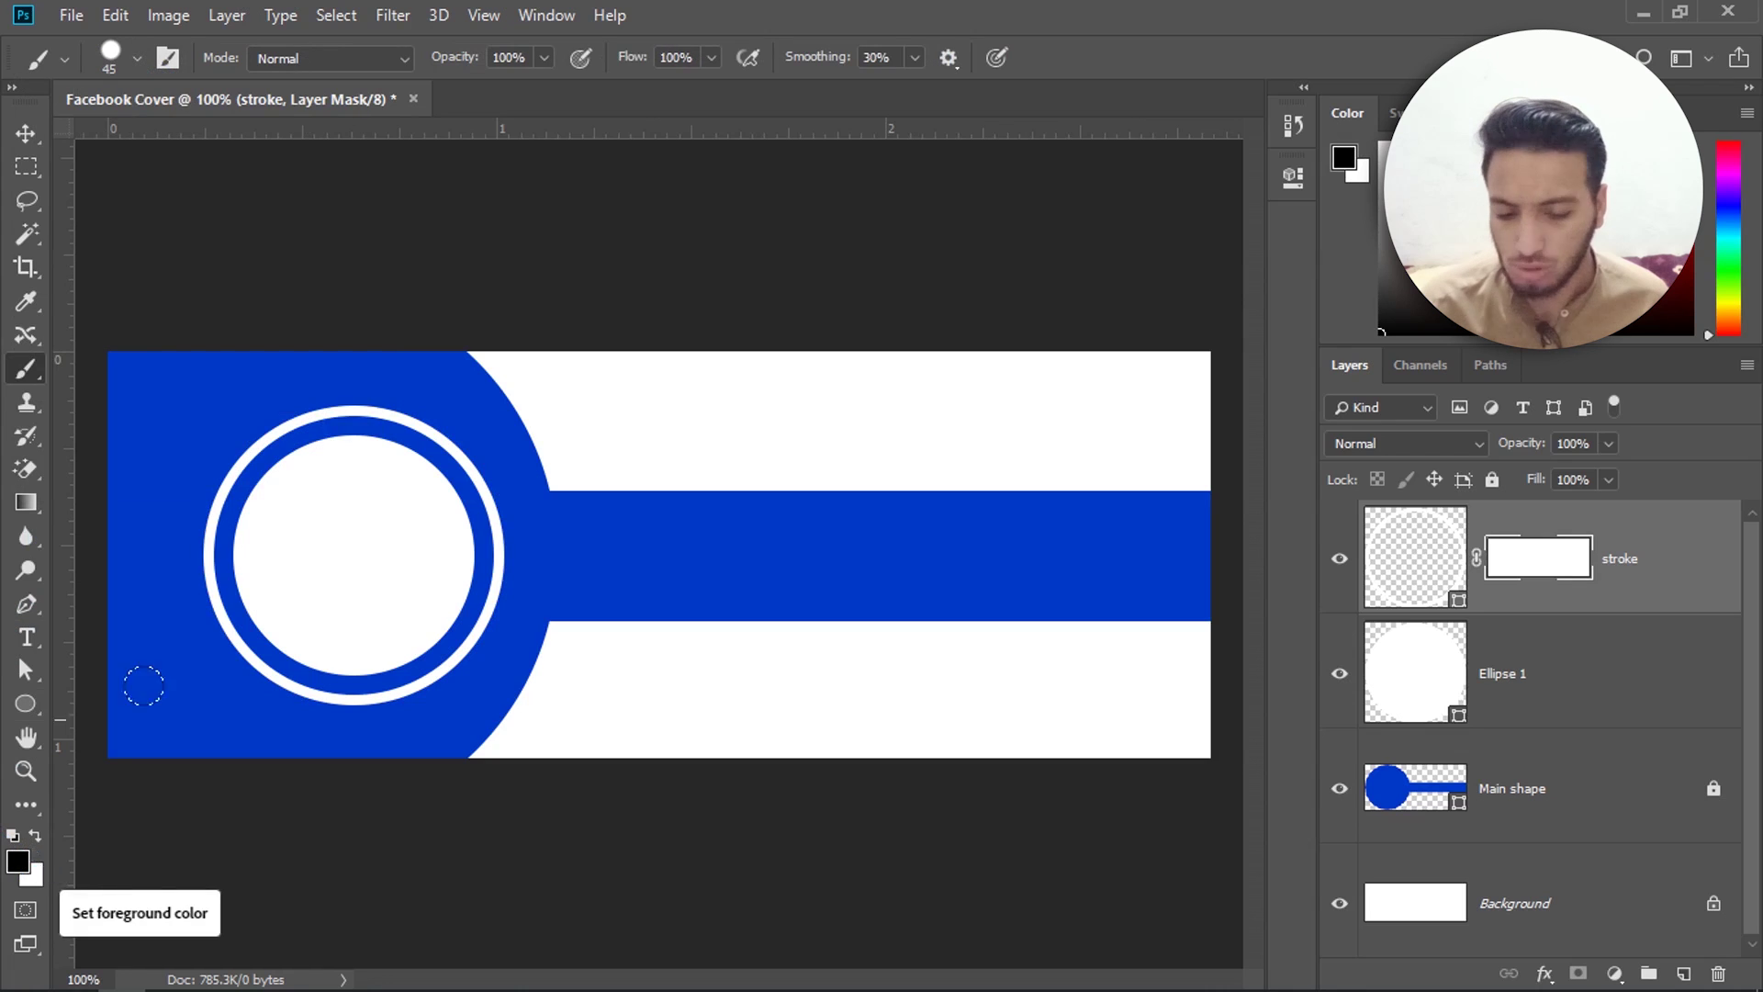
{"action": "left_click", "coordinate": [36, 843]}
{"action": "left_click", "coordinate": [37, 843]}
{"action": "left_click", "coordinate": [36, 843]}
{"action": "left_click", "coordinate": [36, 842]}
{"action": "left_click", "coordinate": [36, 844]}
{"action": "left_click", "coordinate": [36, 845]}
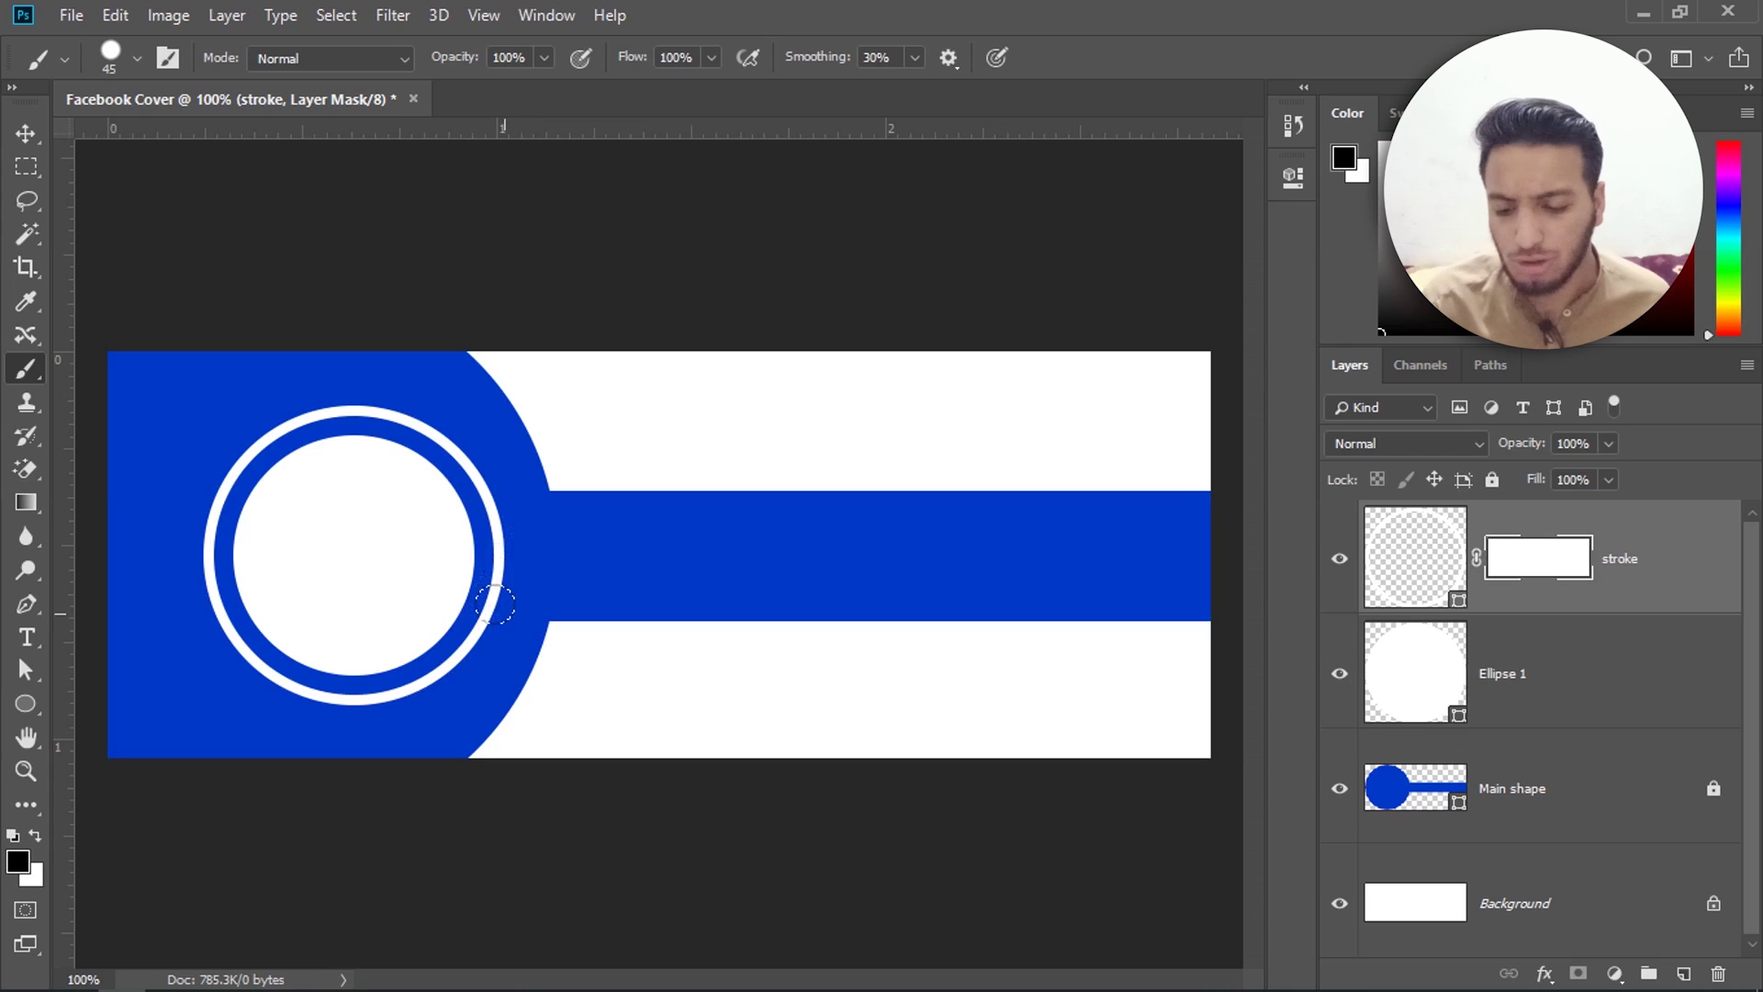
Step: Paint black on the stroke layer's mask to hide the ring's upper-right part, leaving an arc along its lower left
{"action": "mouse_move", "coordinate": [484, 620]}
{"action": "left_mouse_down"}
{"action": "mouse_move", "coordinate": [485, 530]}
{"action": "mouse_move", "coordinate": [459, 438]}
{"action": "mouse_move", "coordinate": [360, 385]}
{"action": "left_mouse_up"}
{"action": "left_click_drag", "start_coordinate": [255, 411], "coordinate": [234, 440]}
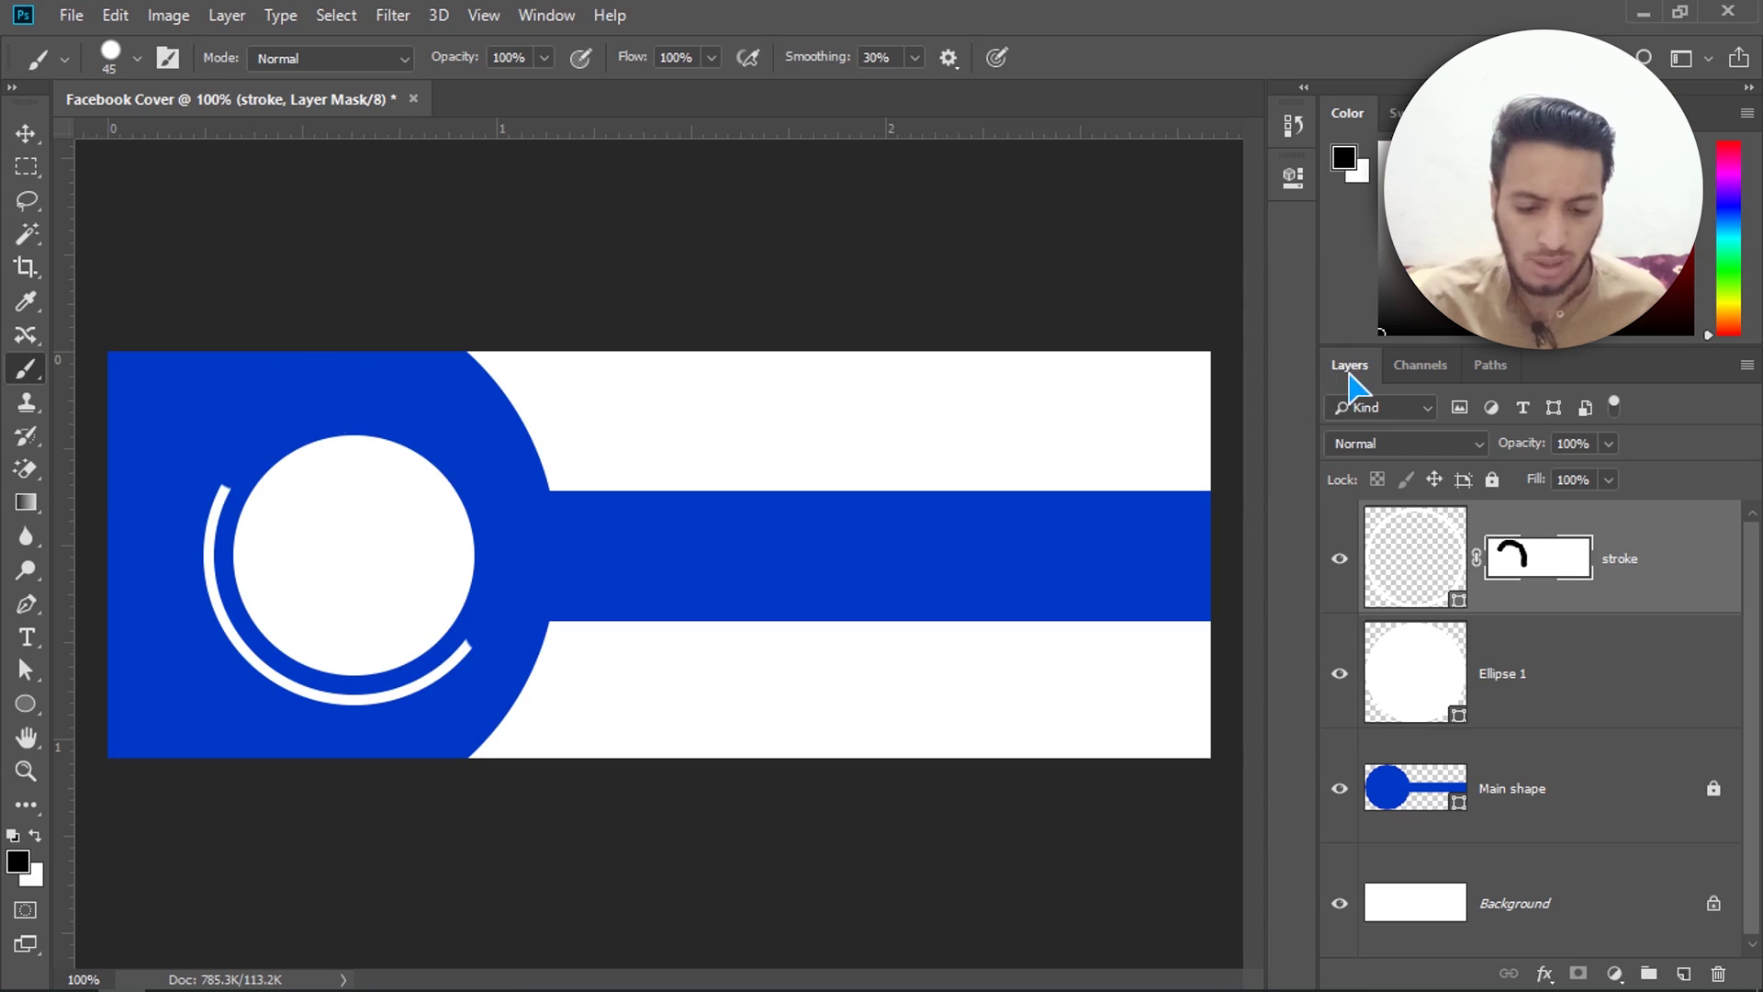
Step: Scale the masked arc up proportionally about its centre to about 104.7%
{"action": "key", "text": "ctrl+t"}
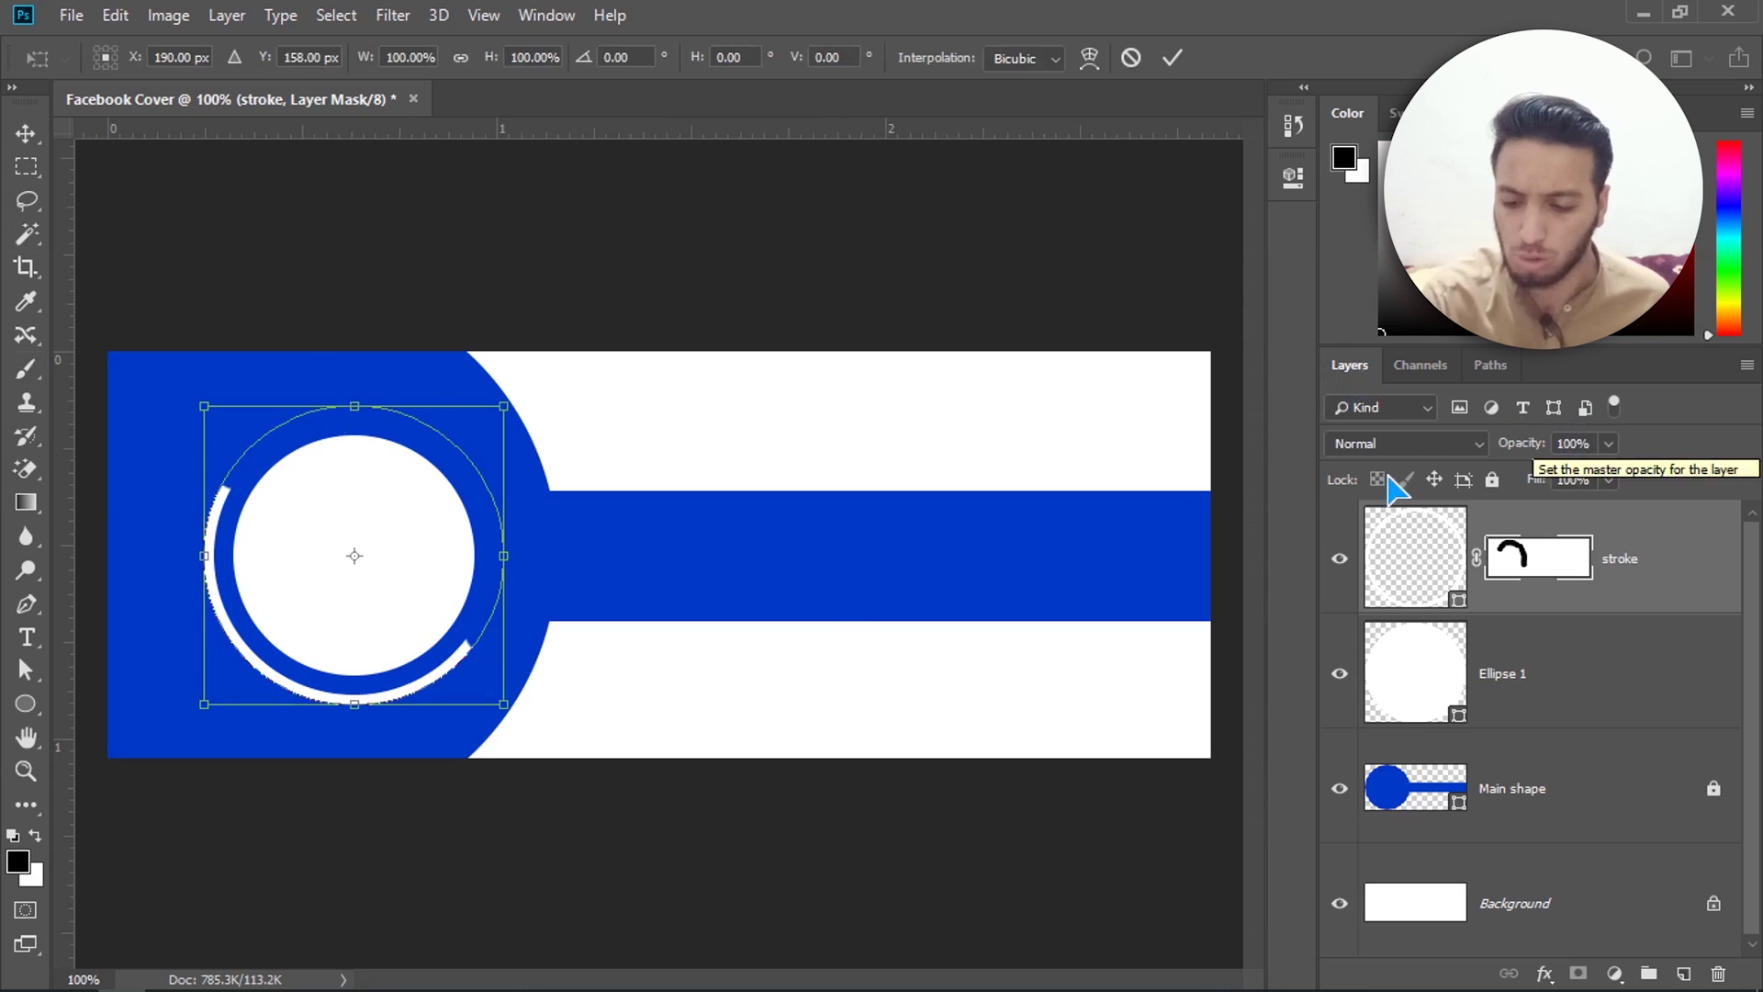
{"action": "left_click_drag", "start_coordinate": [503, 698], "coordinate": [512, 712]}
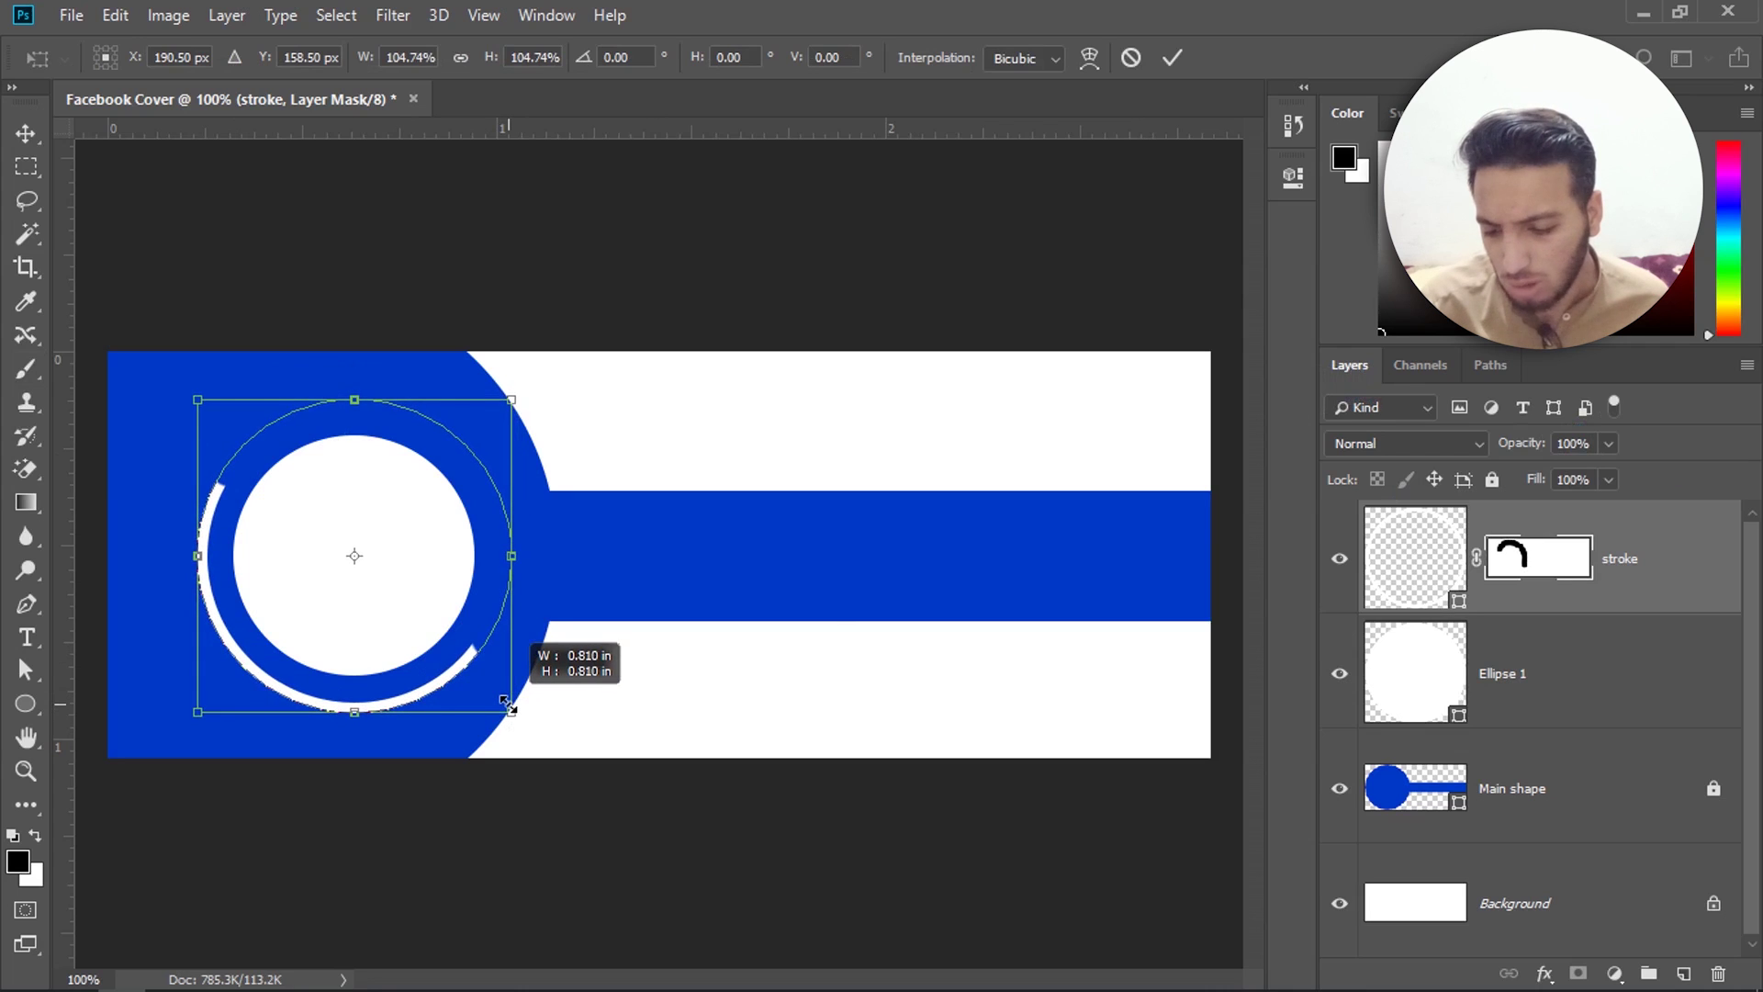
{"action": "left_click", "coordinate": [1173, 61]}
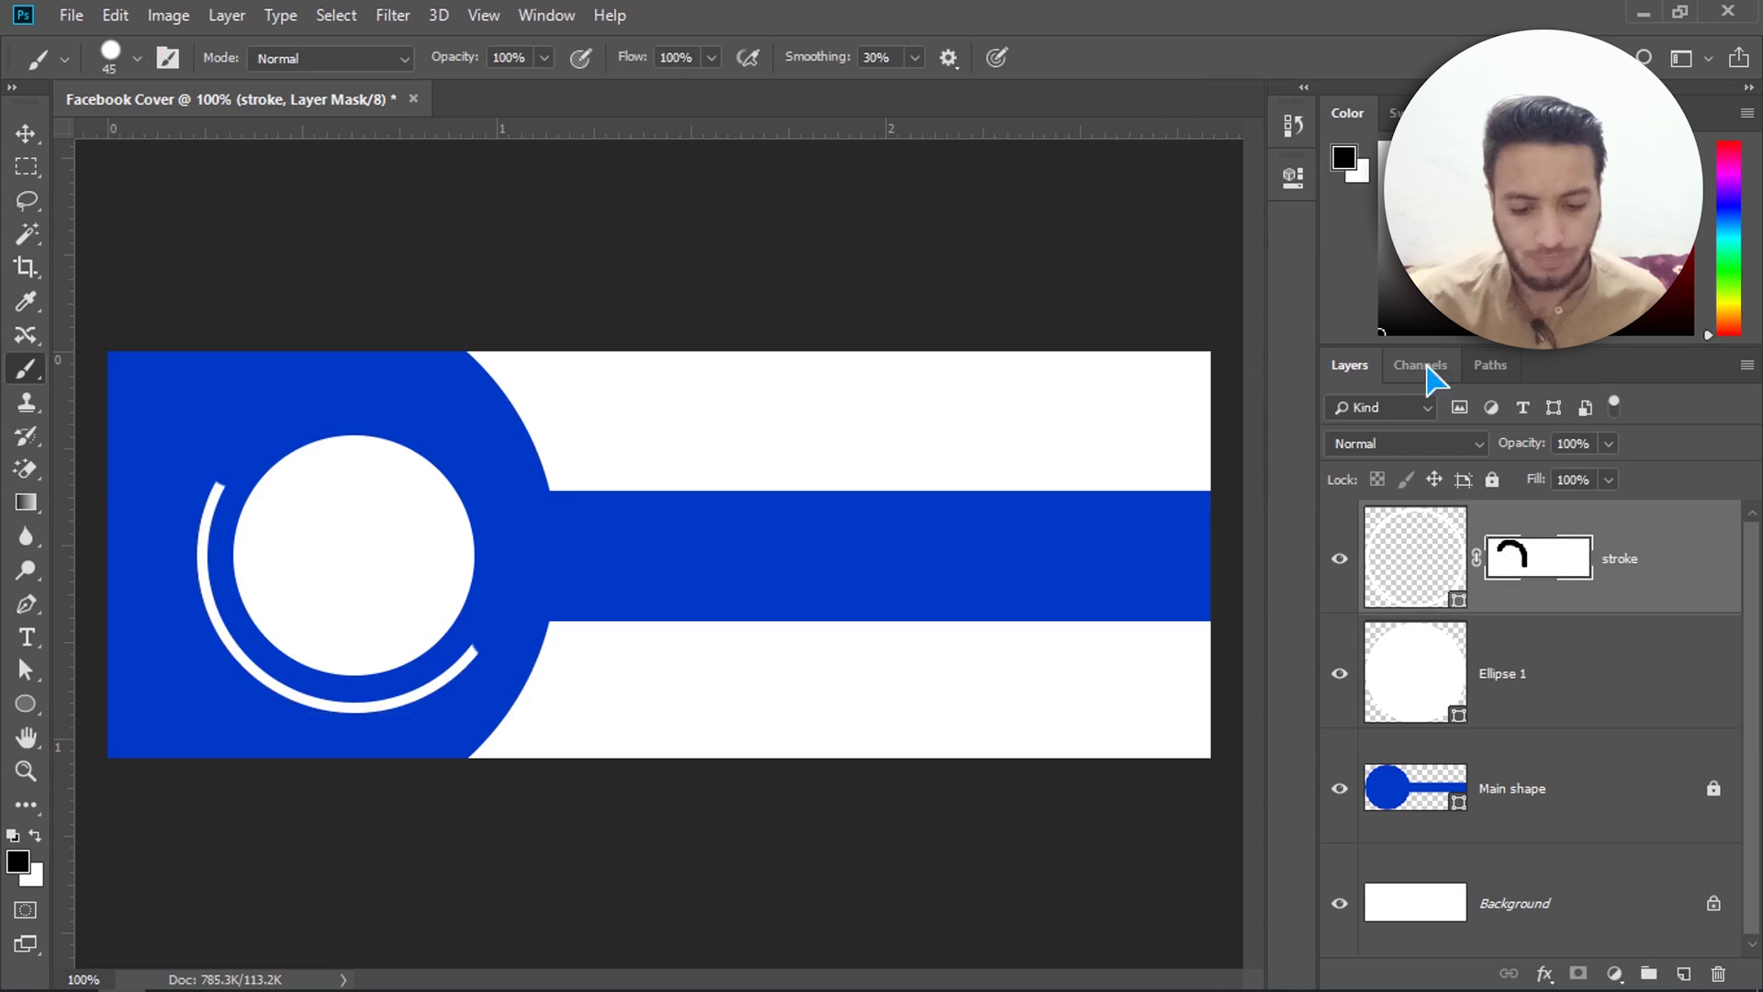
Step: Rasterize the stroke layer and apply its layer mask, checking the arc by toggling the layer's visibility
{"action": "right_click", "coordinate": [1701, 568]}
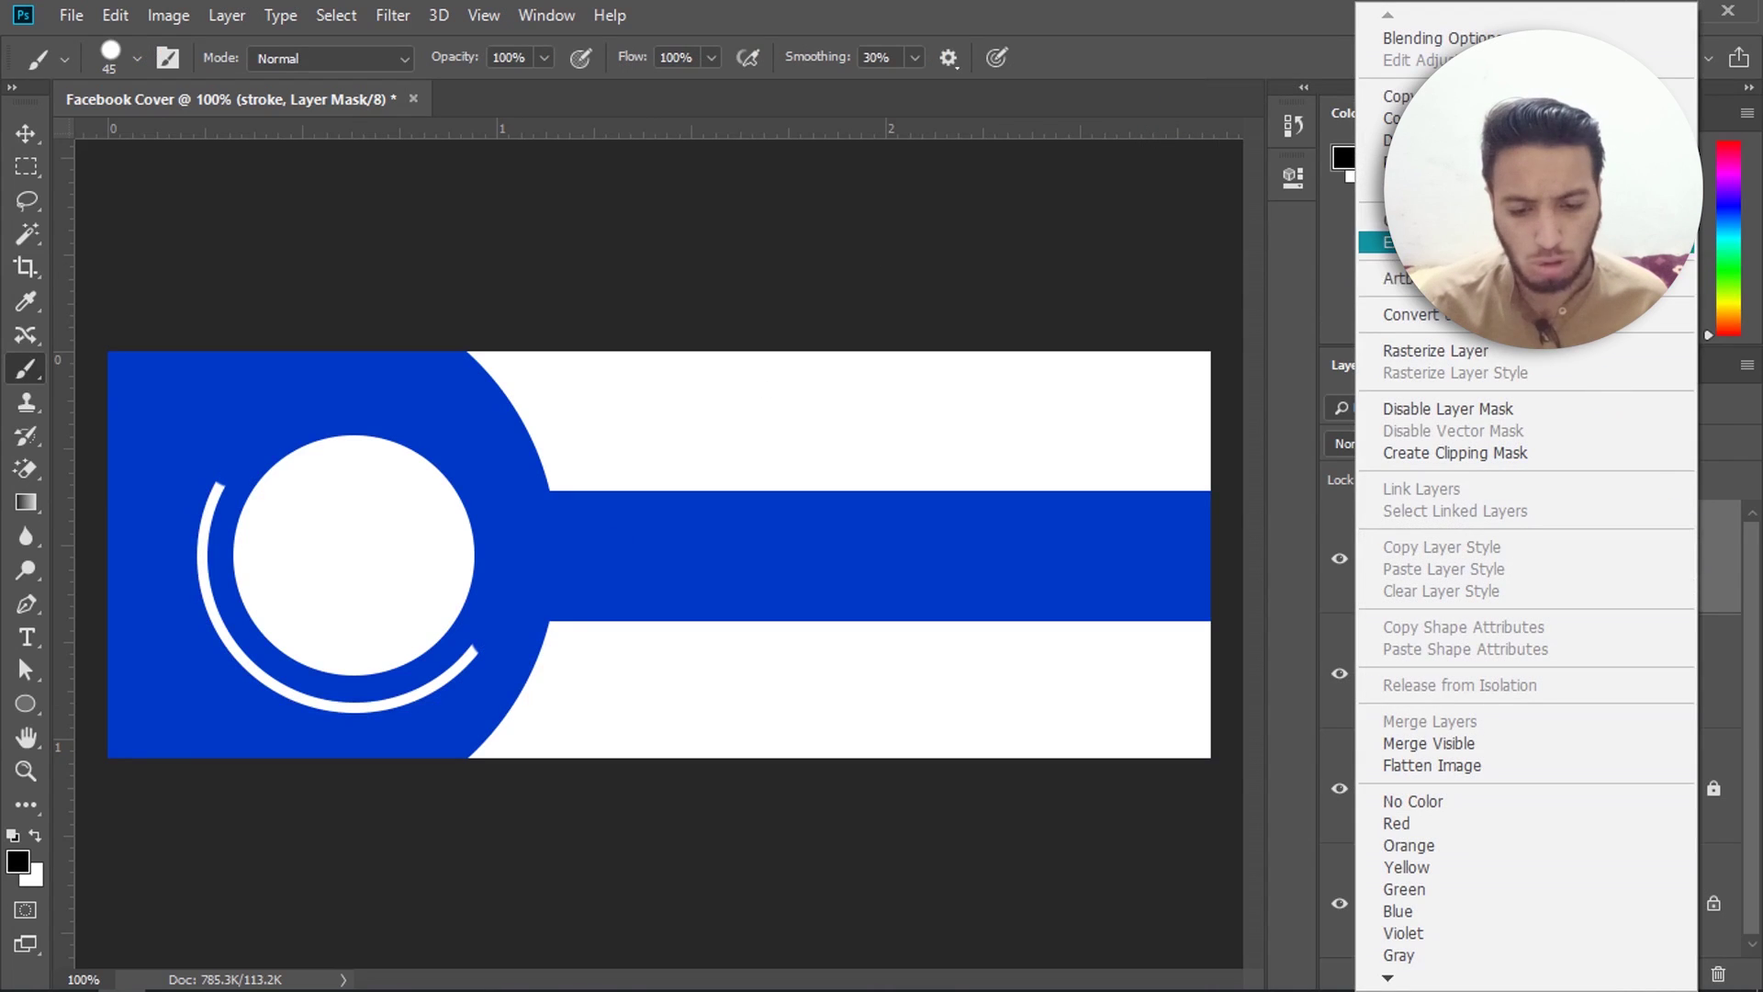
{"action": "left_click", "coordinate": [1498, 358]}
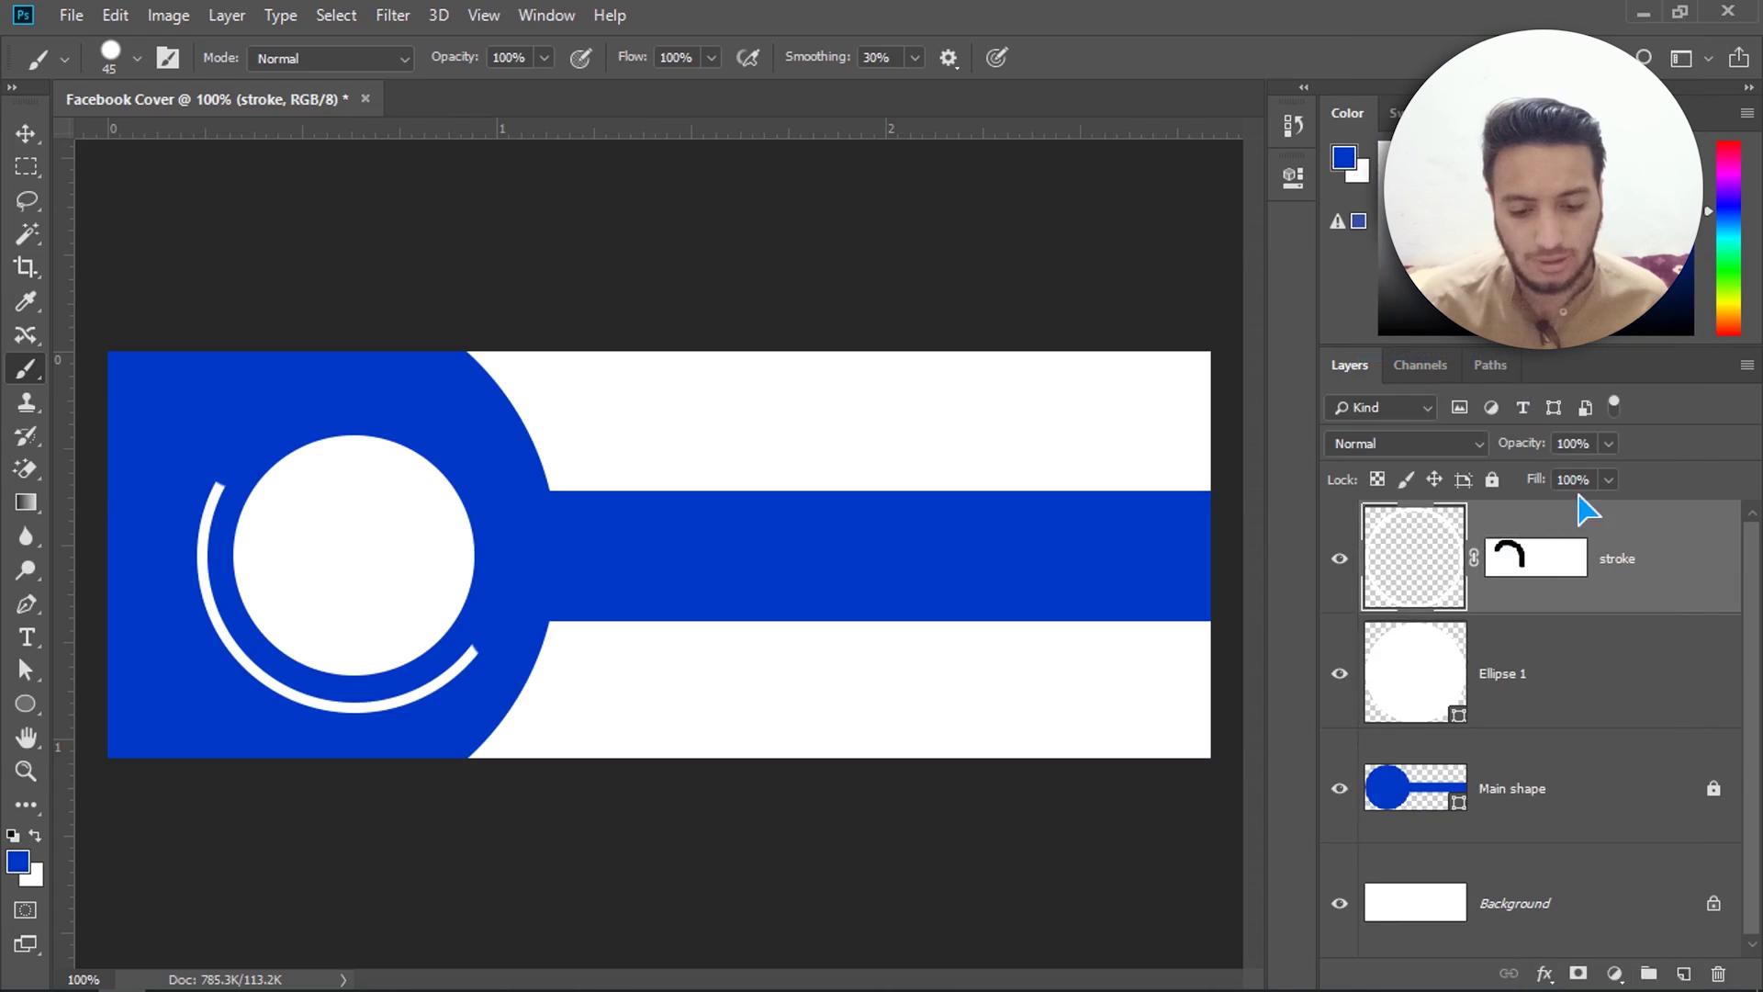
{"action": "left_click", "coordinate": [1550, 562]}
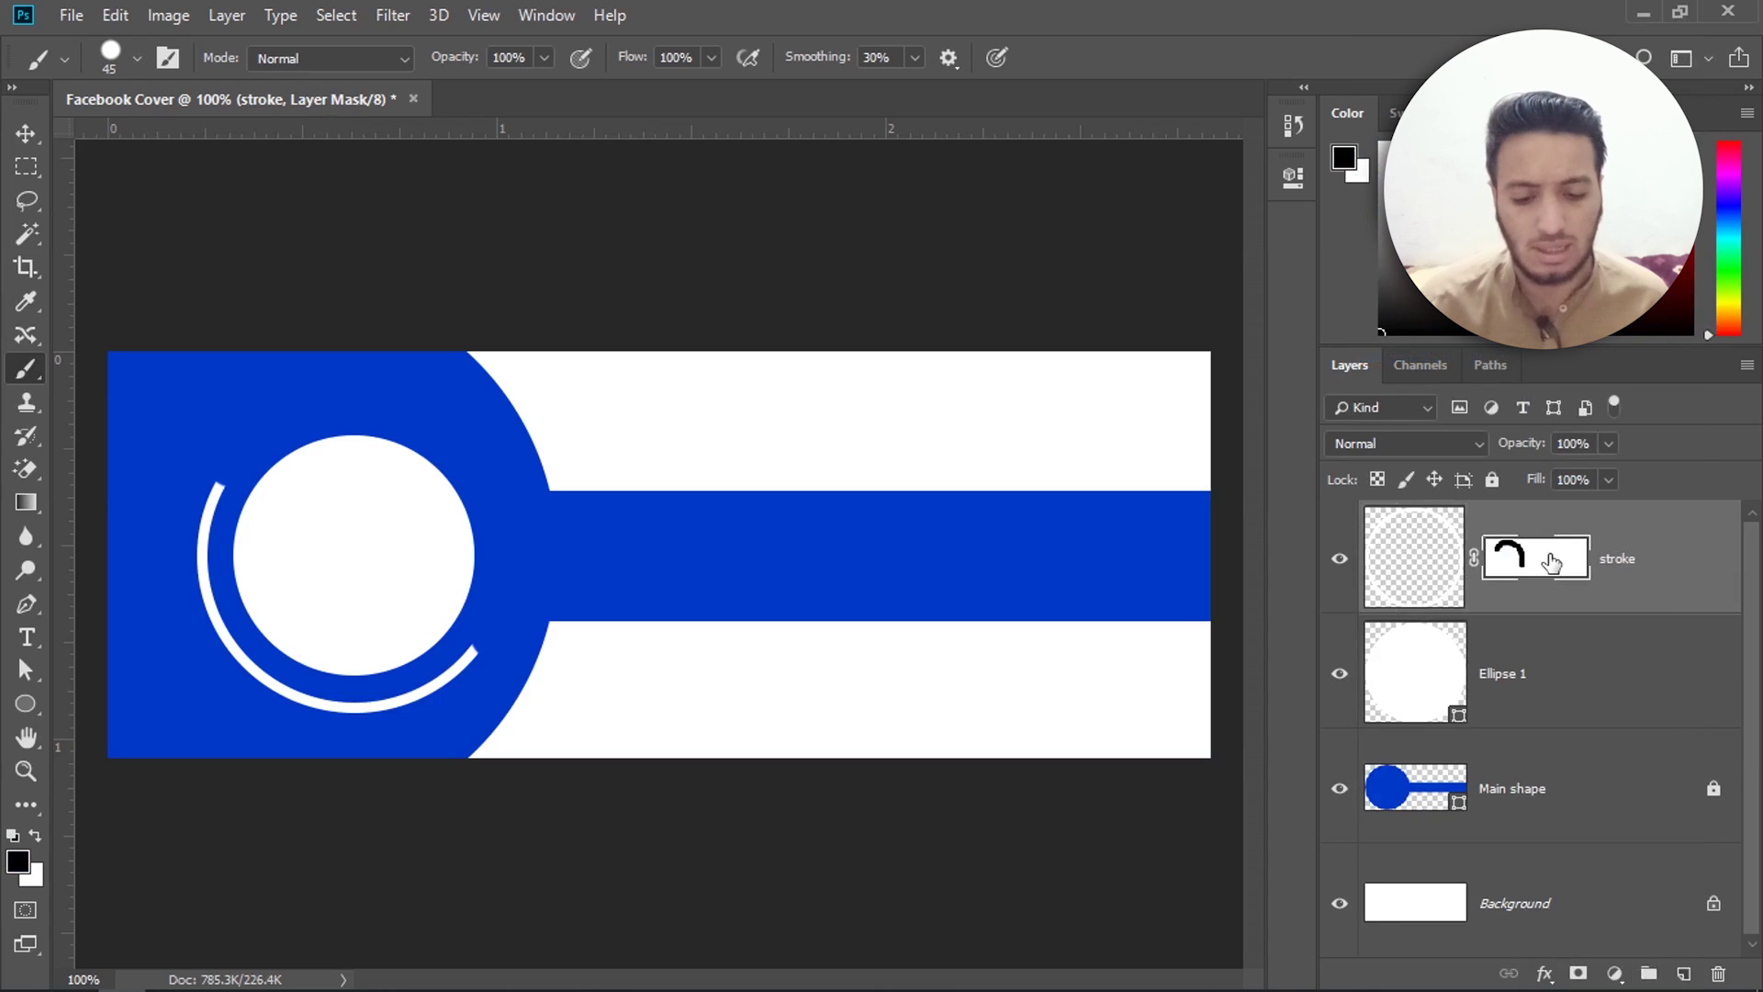
{"action": "right_click", "coordinate": [1550, 562]}
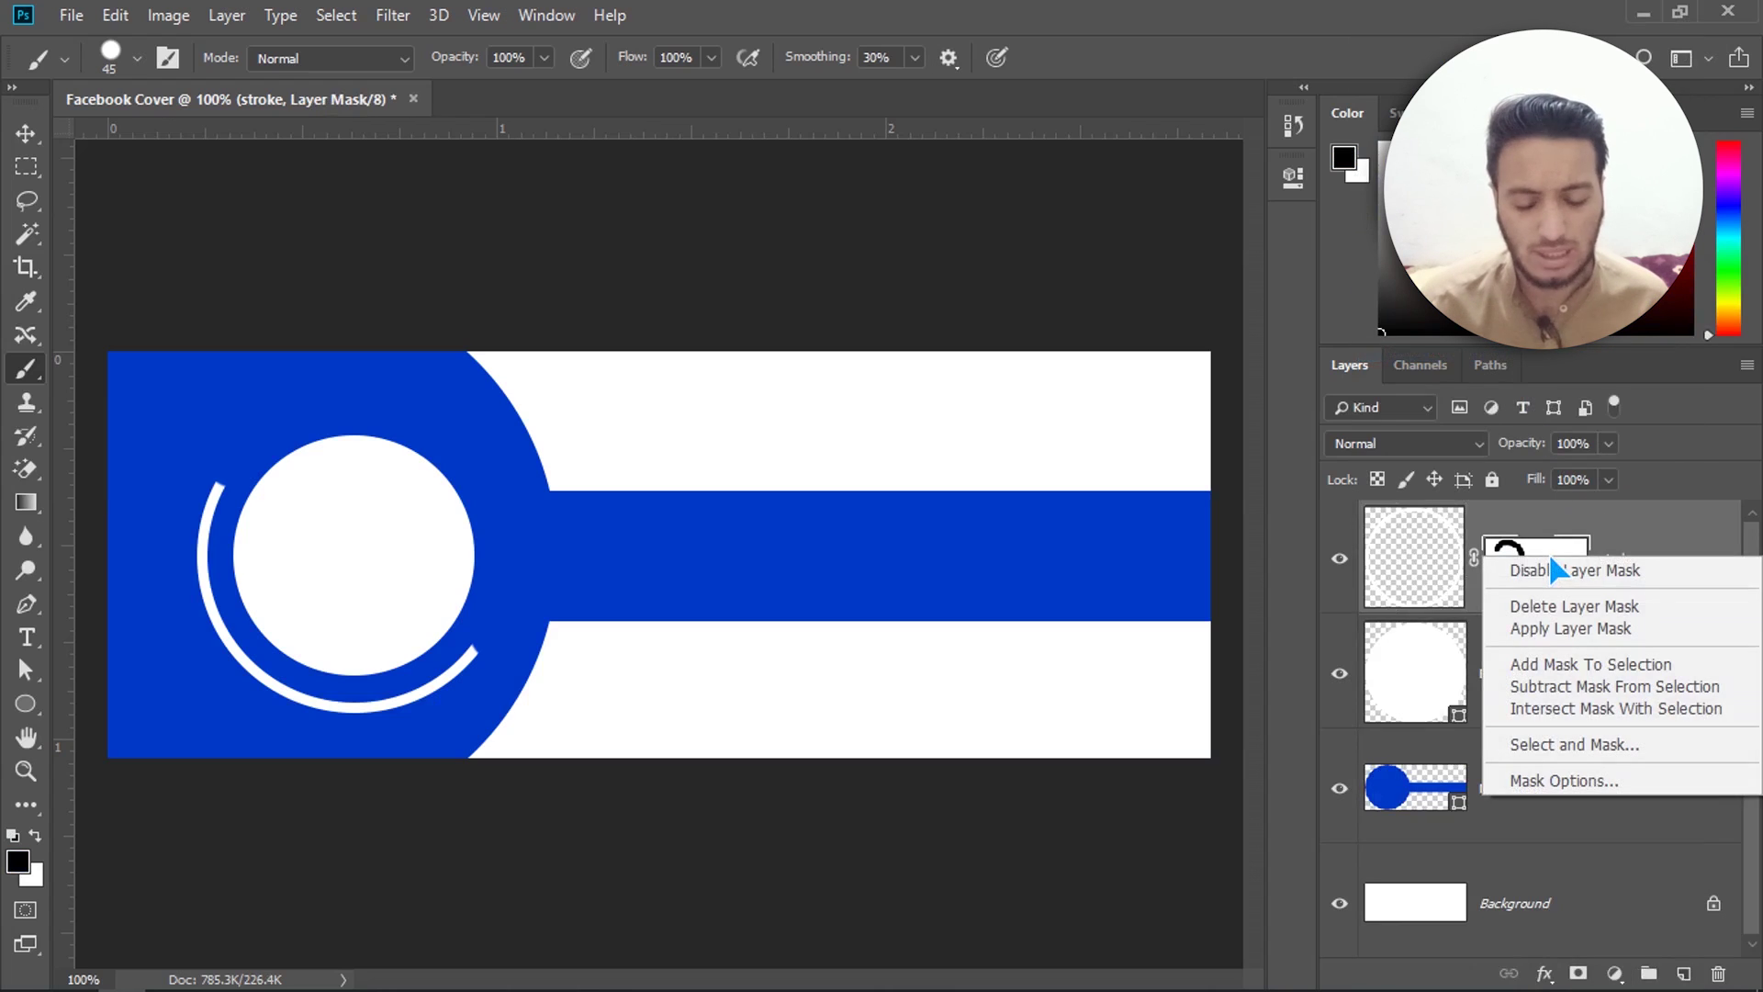
{"action": "left_click", "coordinate": [1572, 632]}
{"action": "left_click", "coordinate": [1340, 558]}
{"action": "left_click", "coordinate": [1340, 558]}
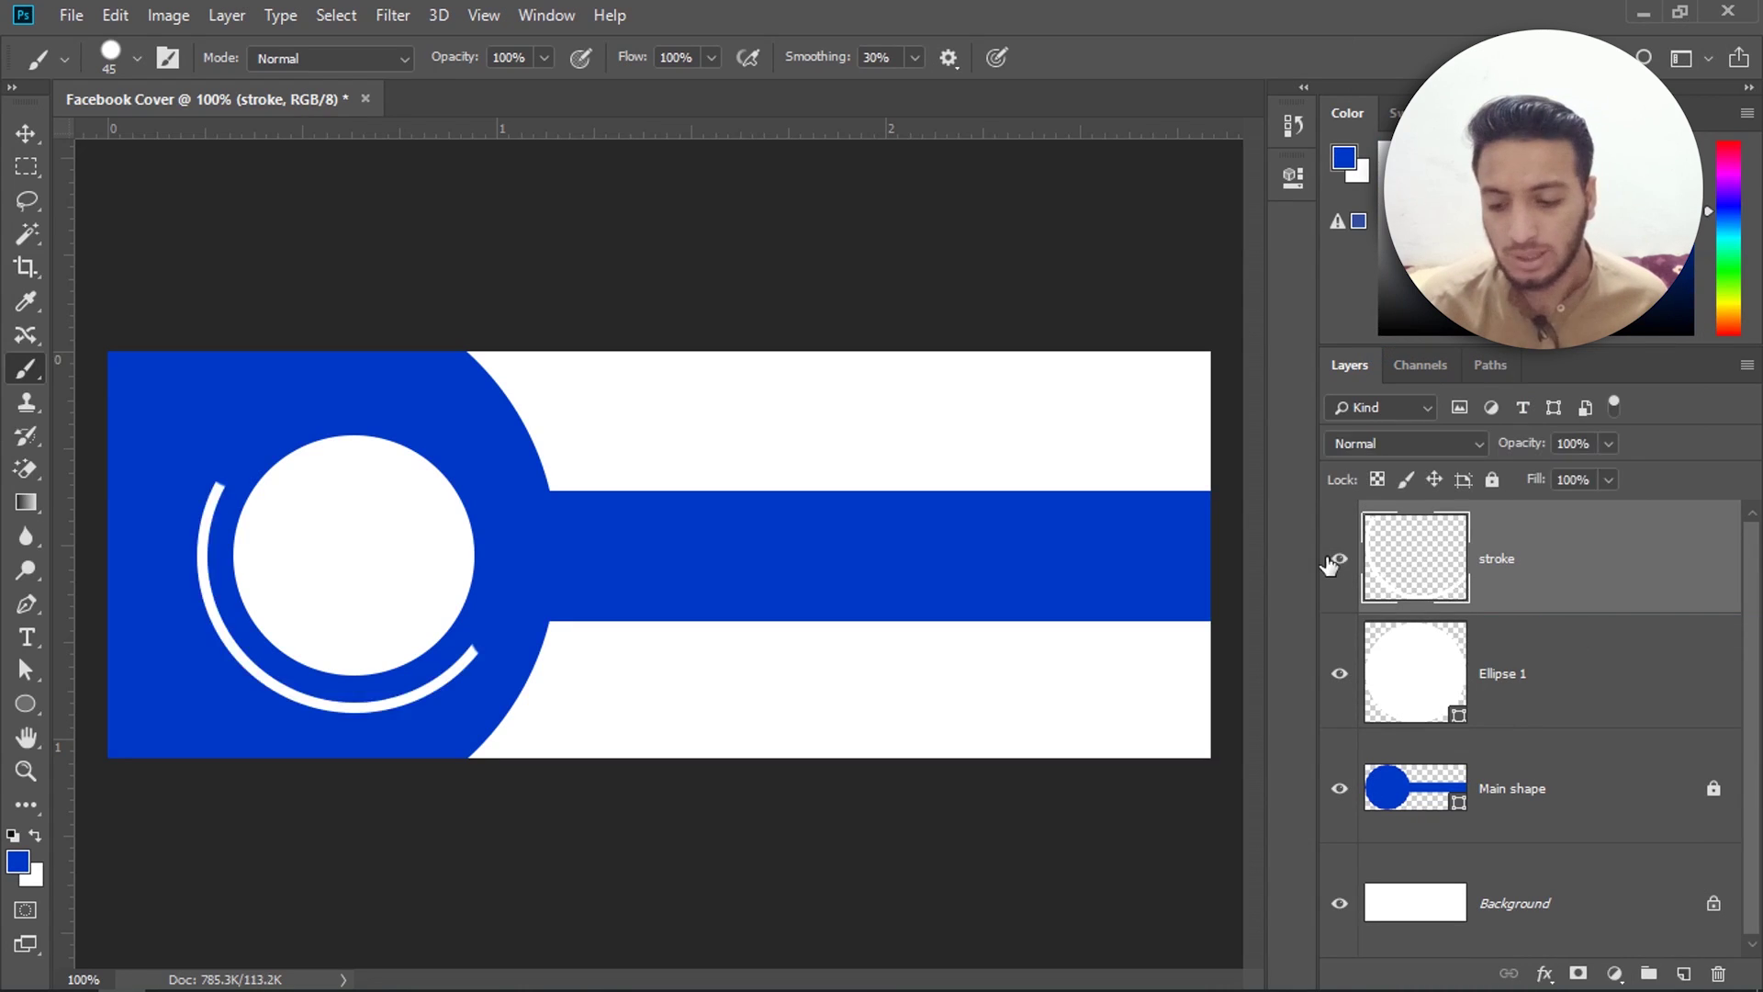
Step: Draw a circle about 26 px in diameter beside the arc's lower-right end, with no stroke and a white fill
{"action": "left_click", "coordinate": [26, 704]}
{"action": "left_click_drag", "start_coordinate": [501, 647], "coordinate": [481, 635]}
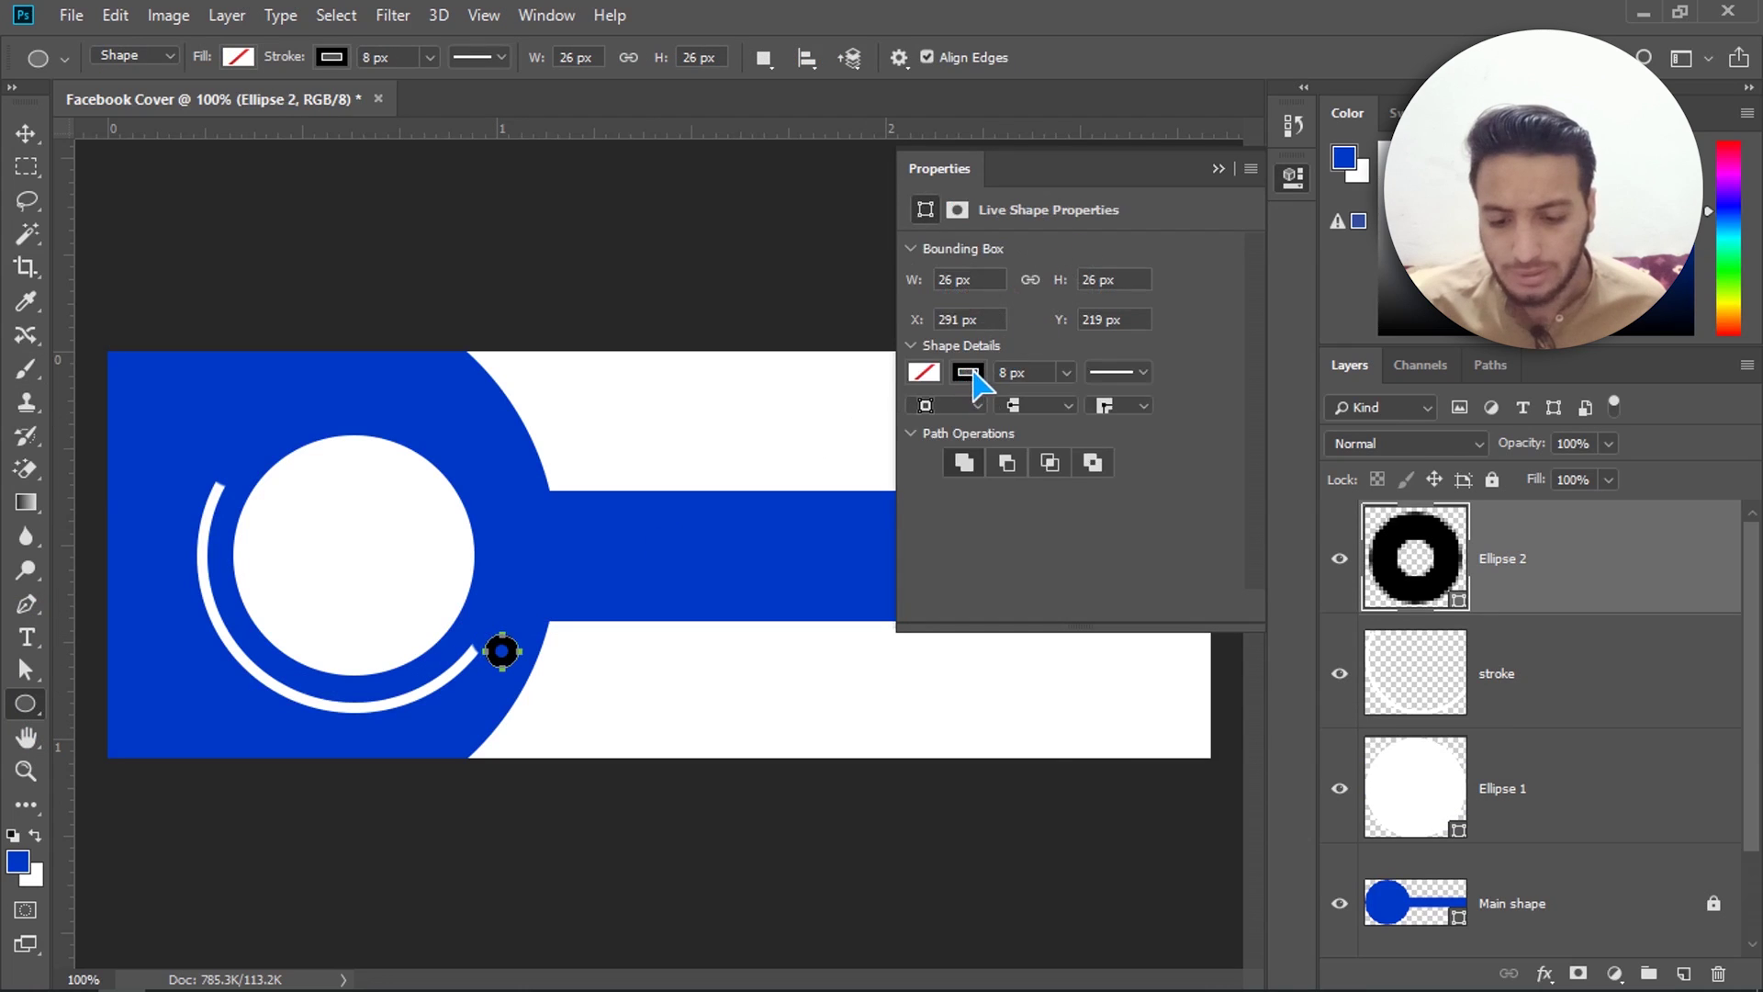
{"action": "left_click", "coordinate": [967, 373]}
{"action": "left_click", "coordinate": [942, 422]}
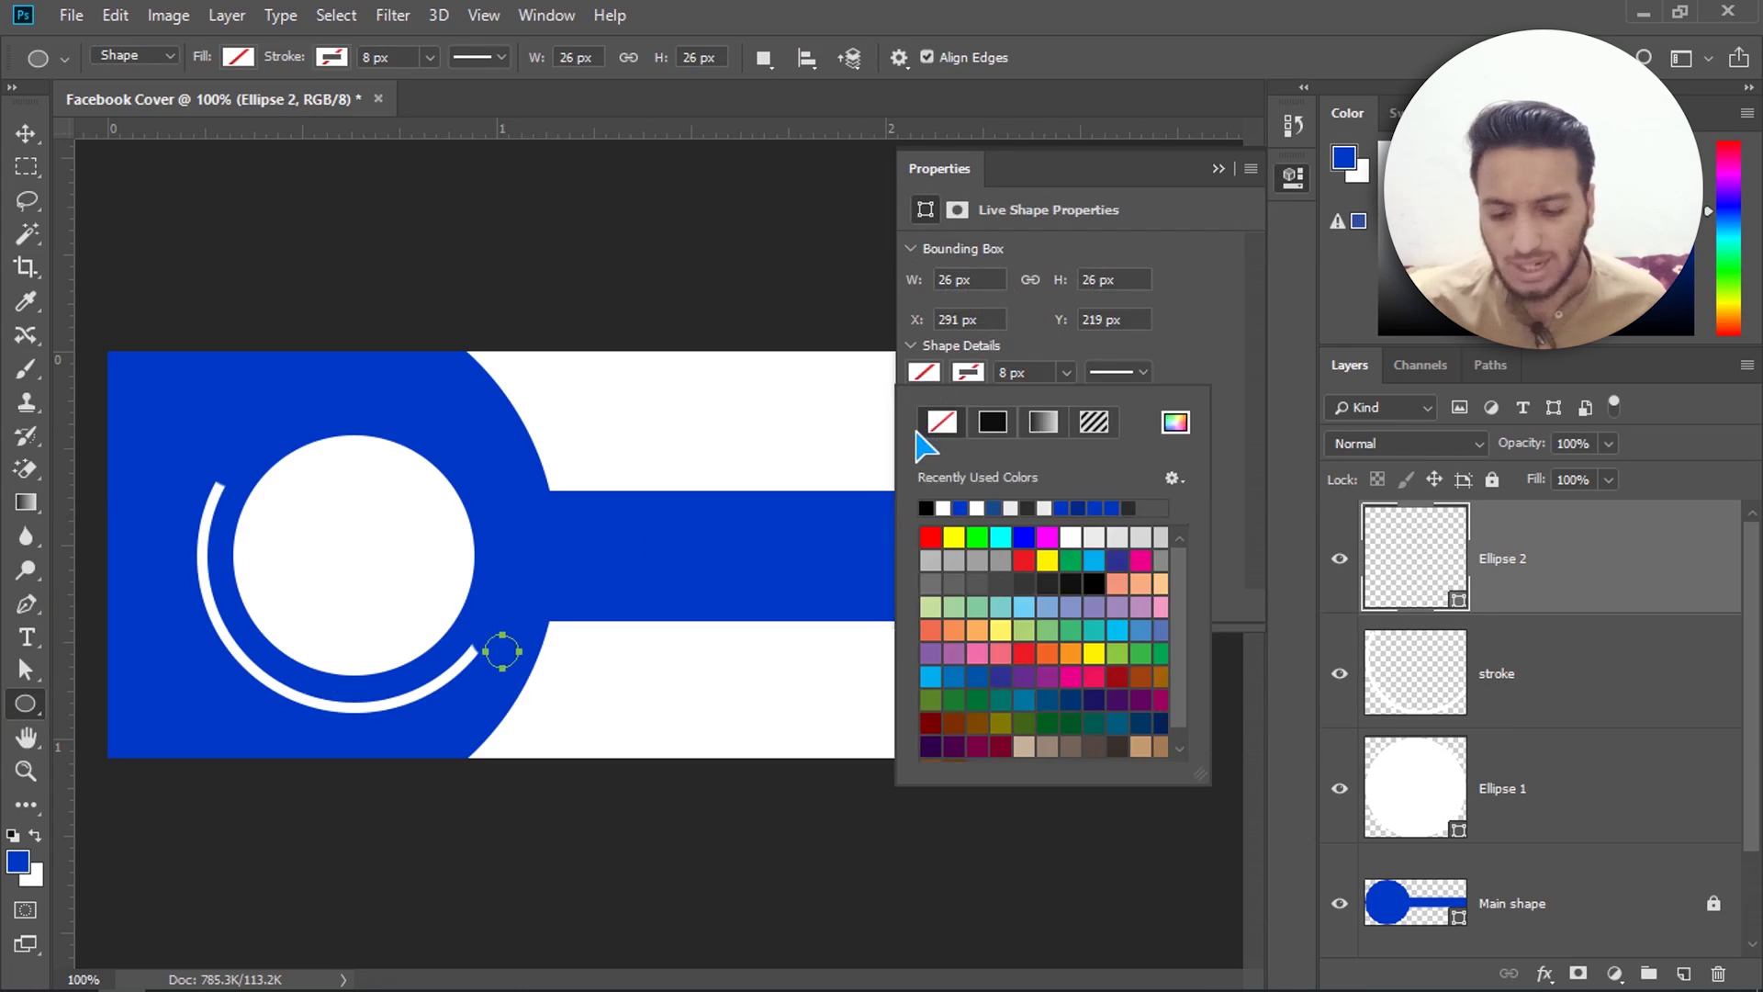
{"action": "left_click", "coordinate": [943, 507]}
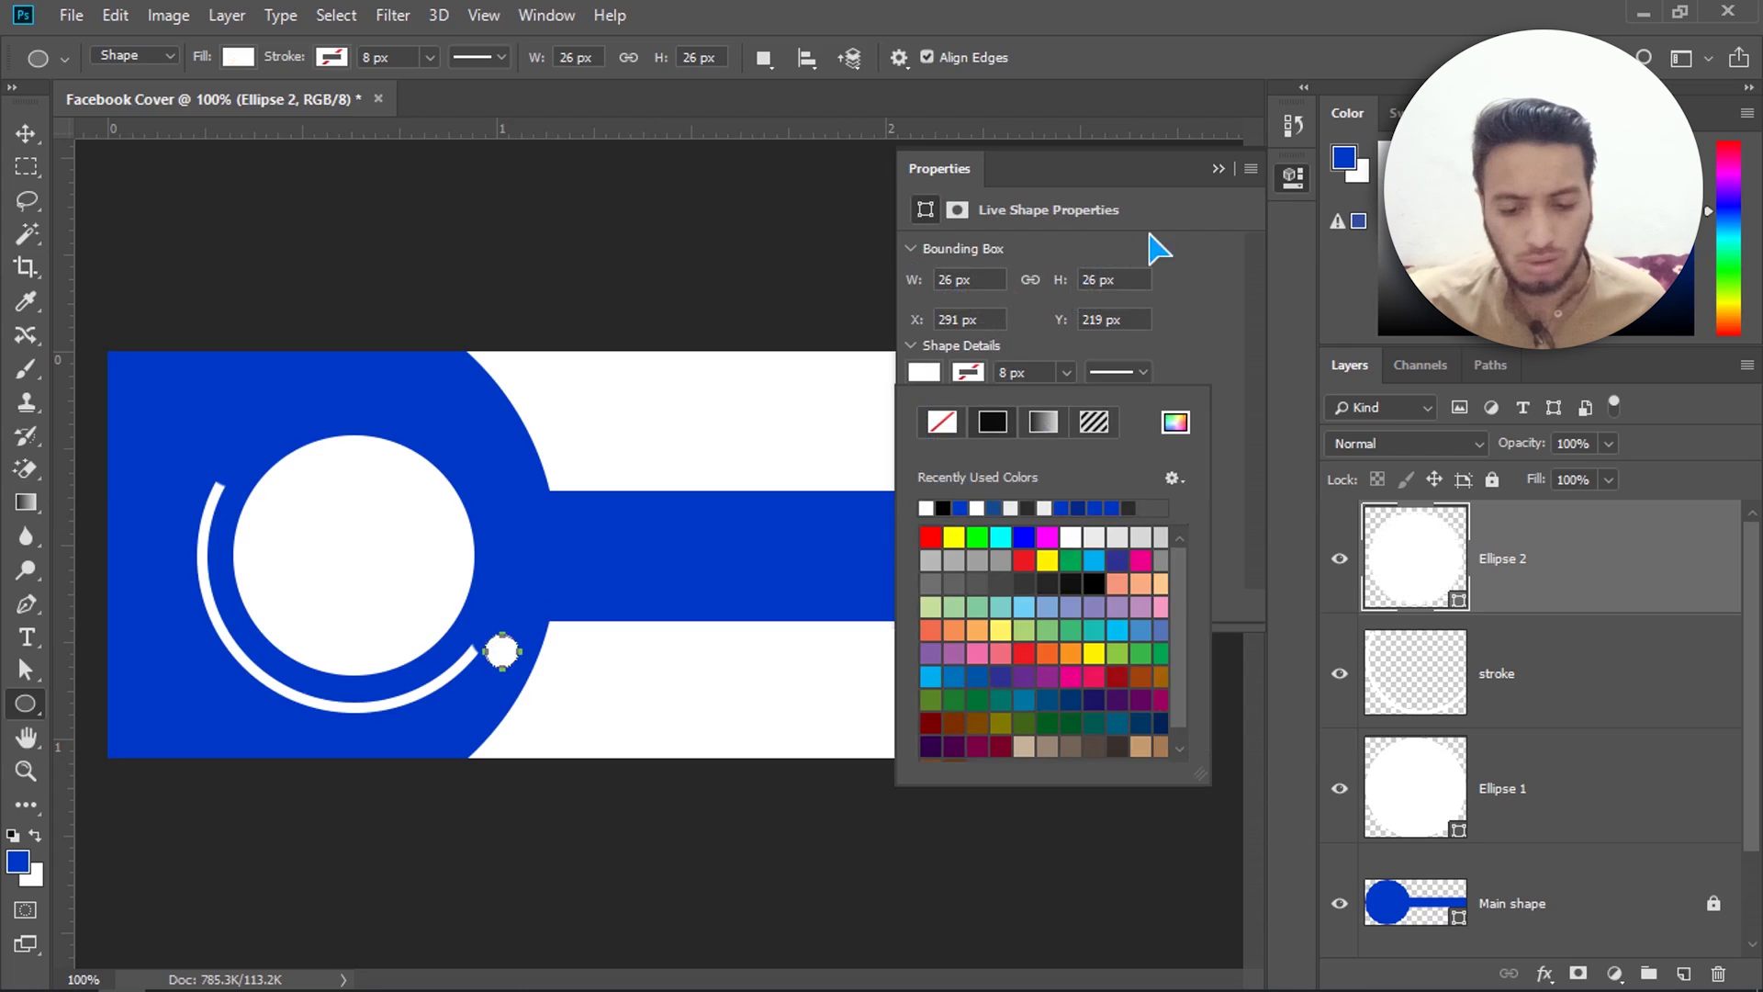
{"action": "left_click", "coordinate": [1219, 166]}
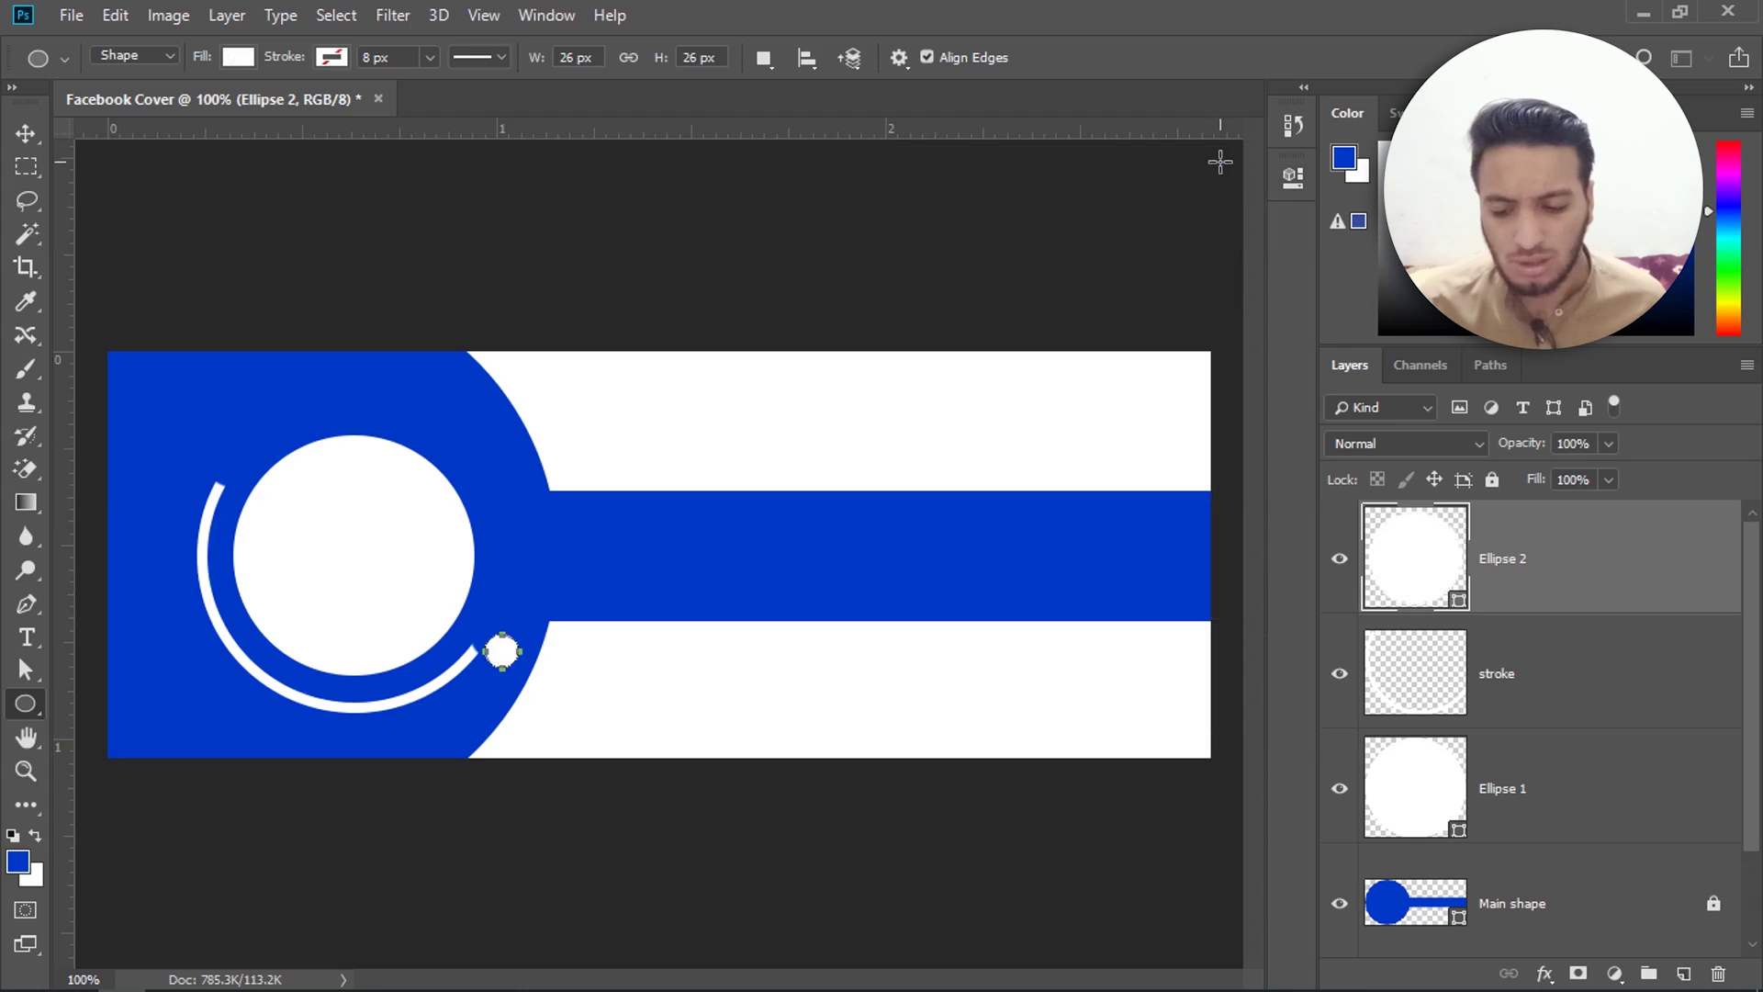
Step: Centre the small circle on the arc's lower-right end at X 290 px, Y 222 px, and place a copy on its upper-left end
{"action": "key", "text": "ctrl+t"}
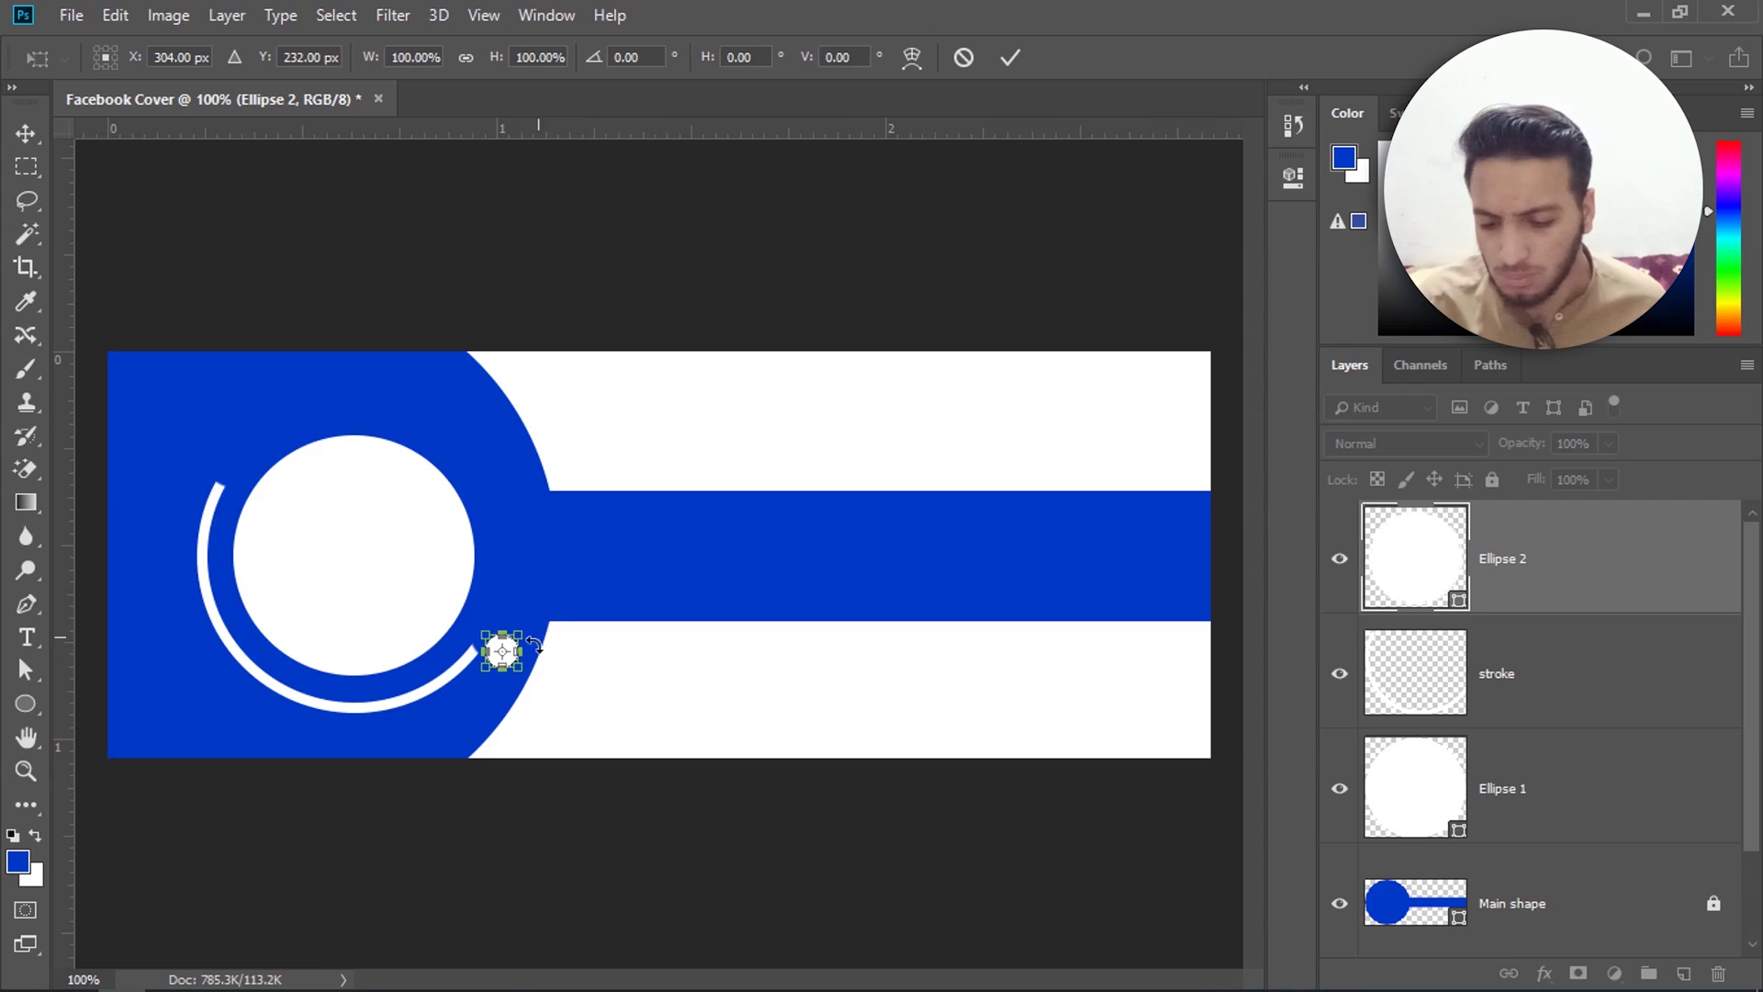
{"action": "left_click_drag", "start_coordinate": [512, 663], "coordinate": [497, 655]}
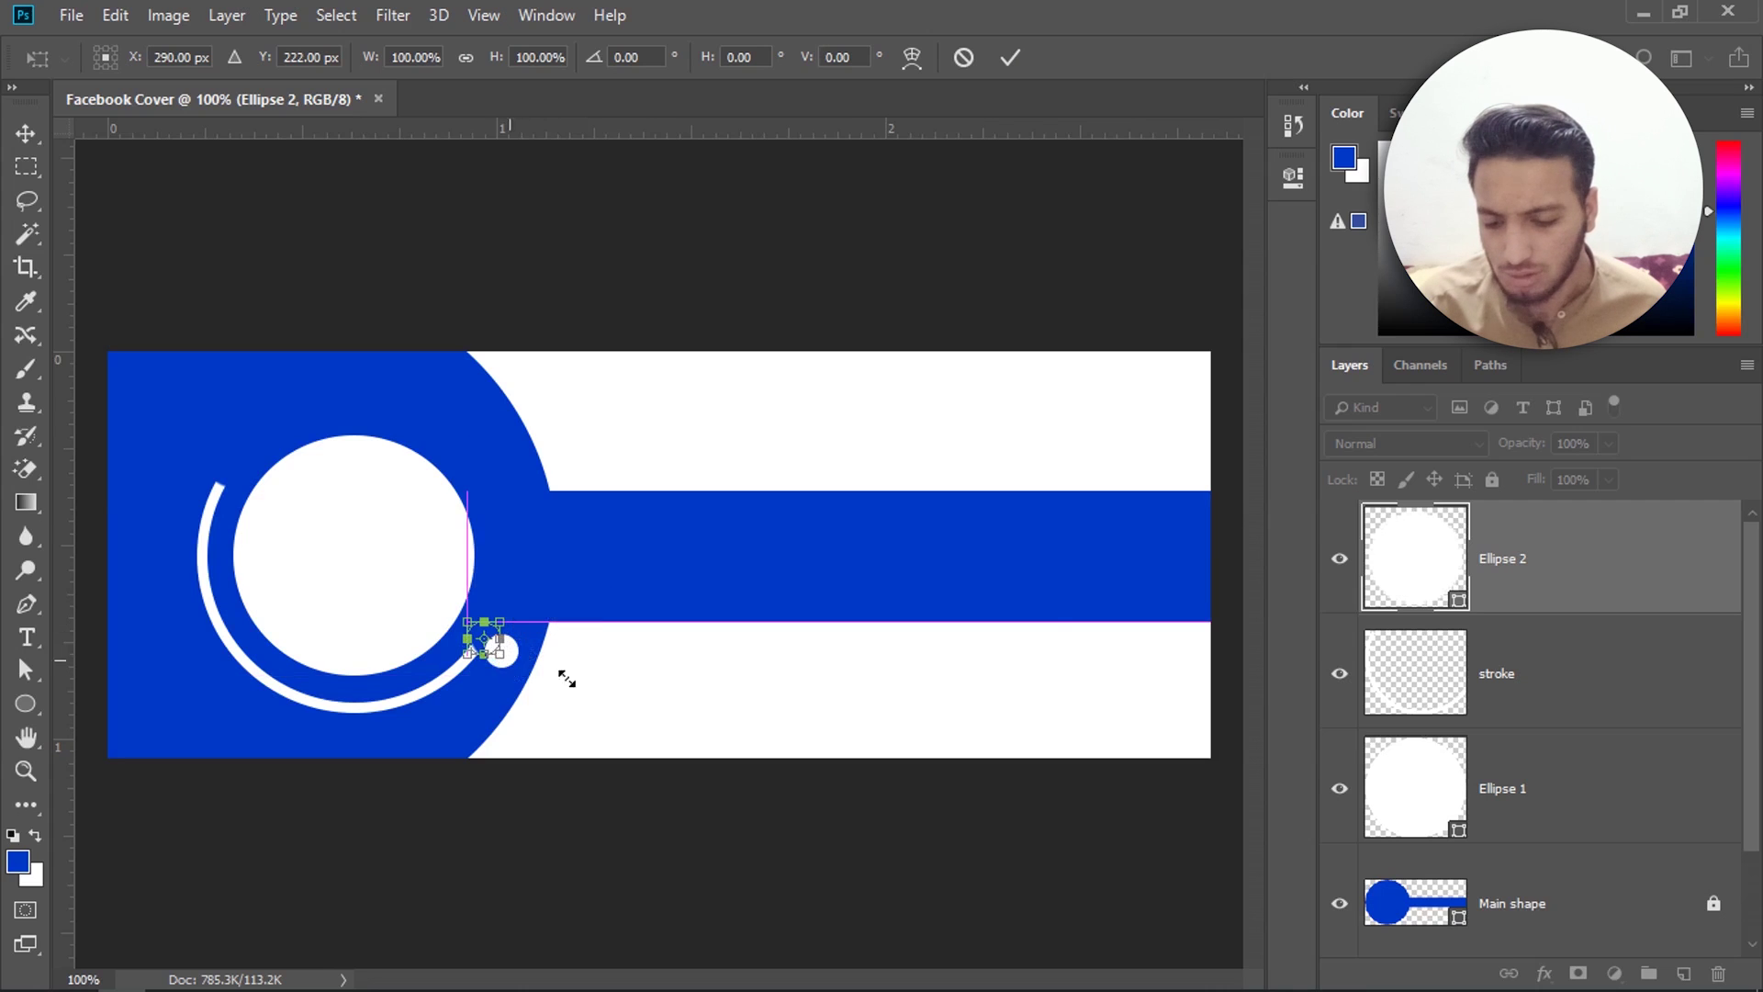
{"action": "left_click", "coordinate": [1011, 58]}
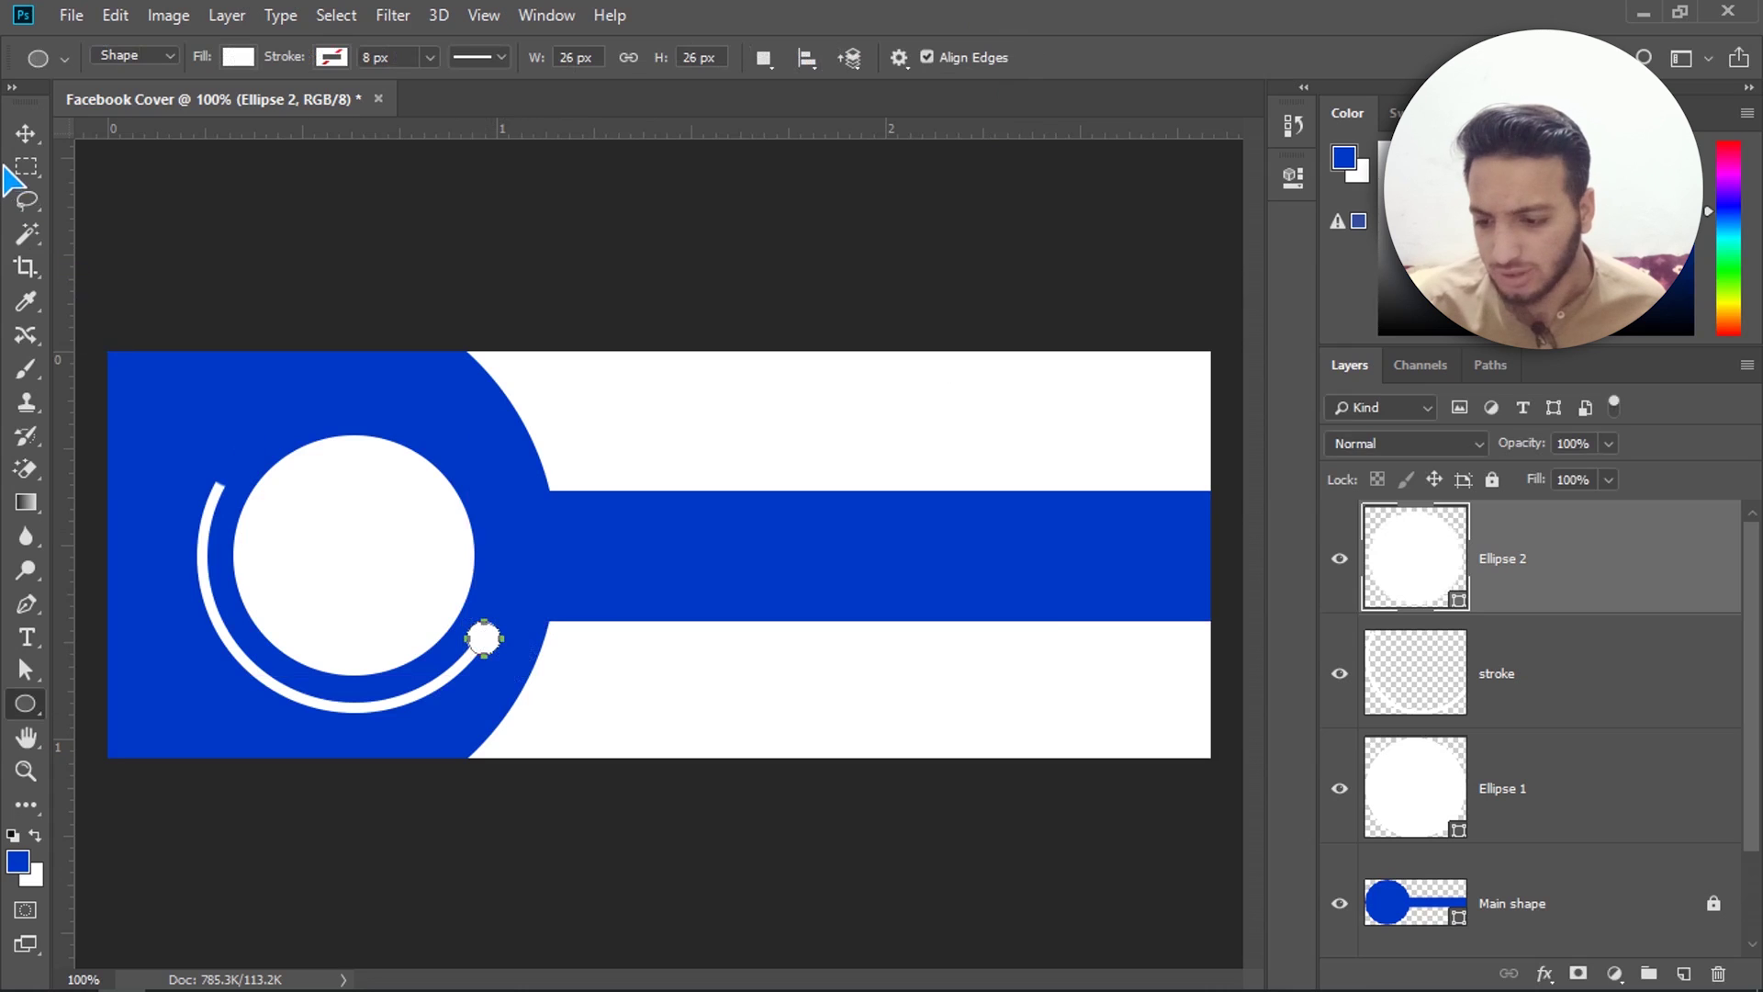
{"action": "left_click", "coordinate": [25, 134]}
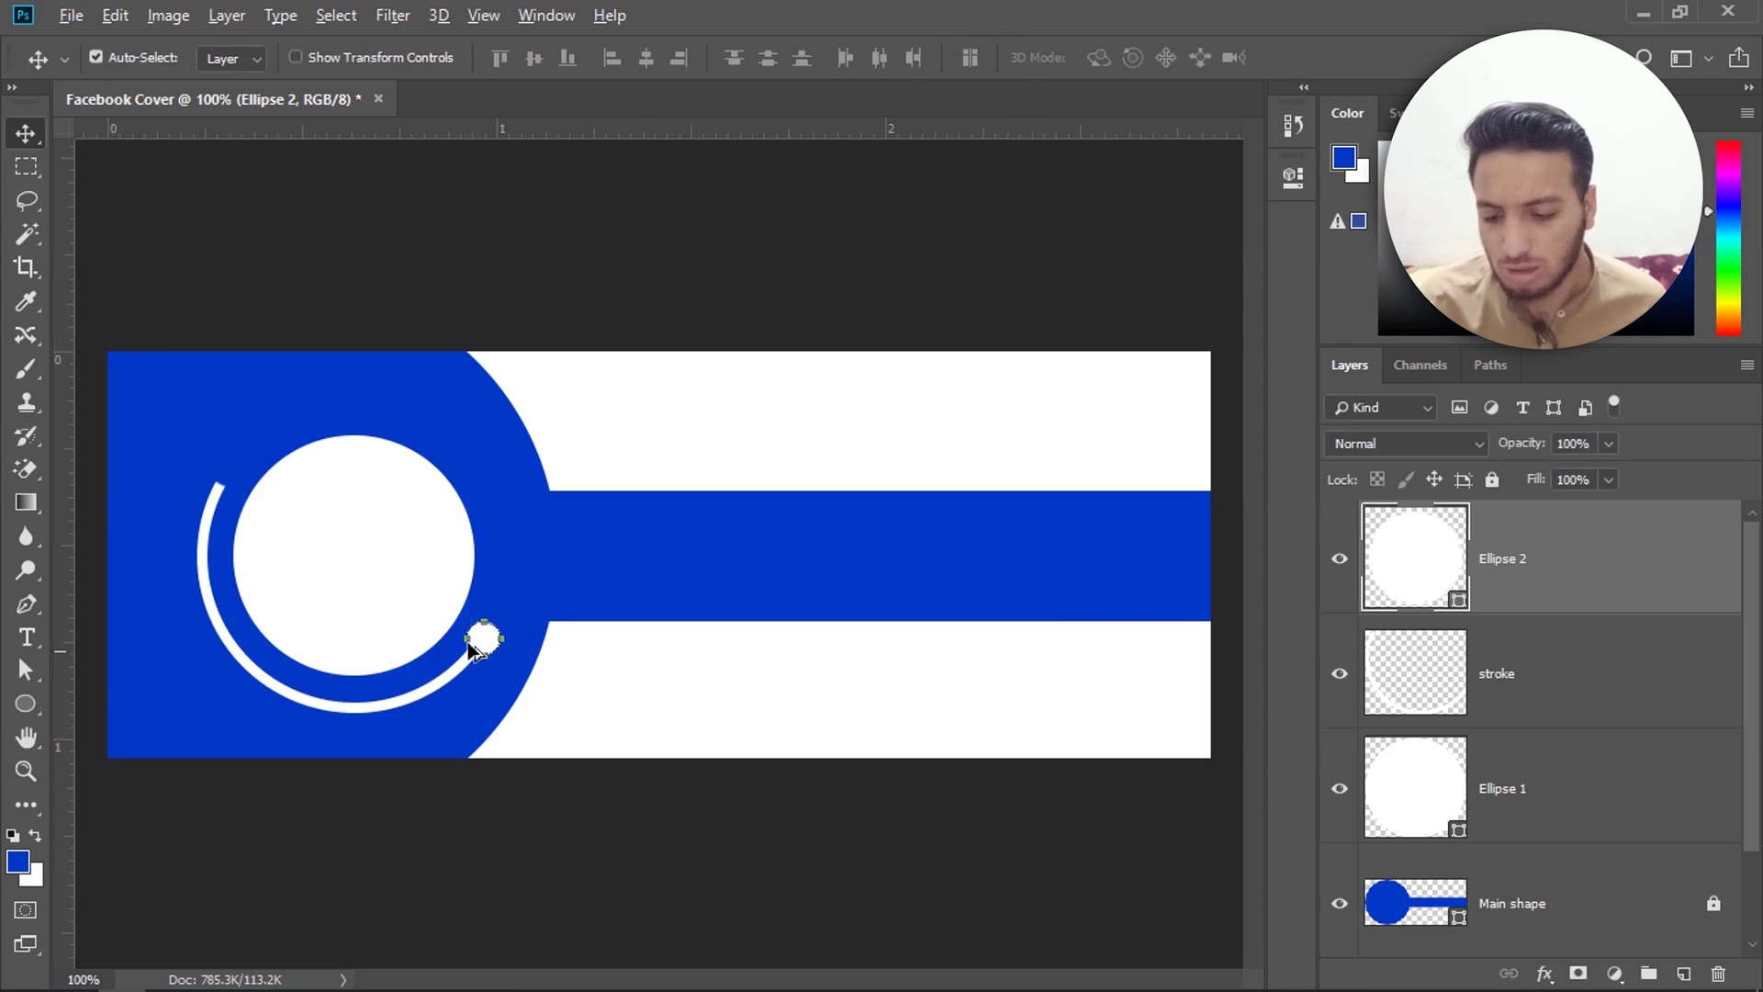
{"action": "left_click_drag", "start_coordinate": [484, 643], "coordinate": [226, 492]}
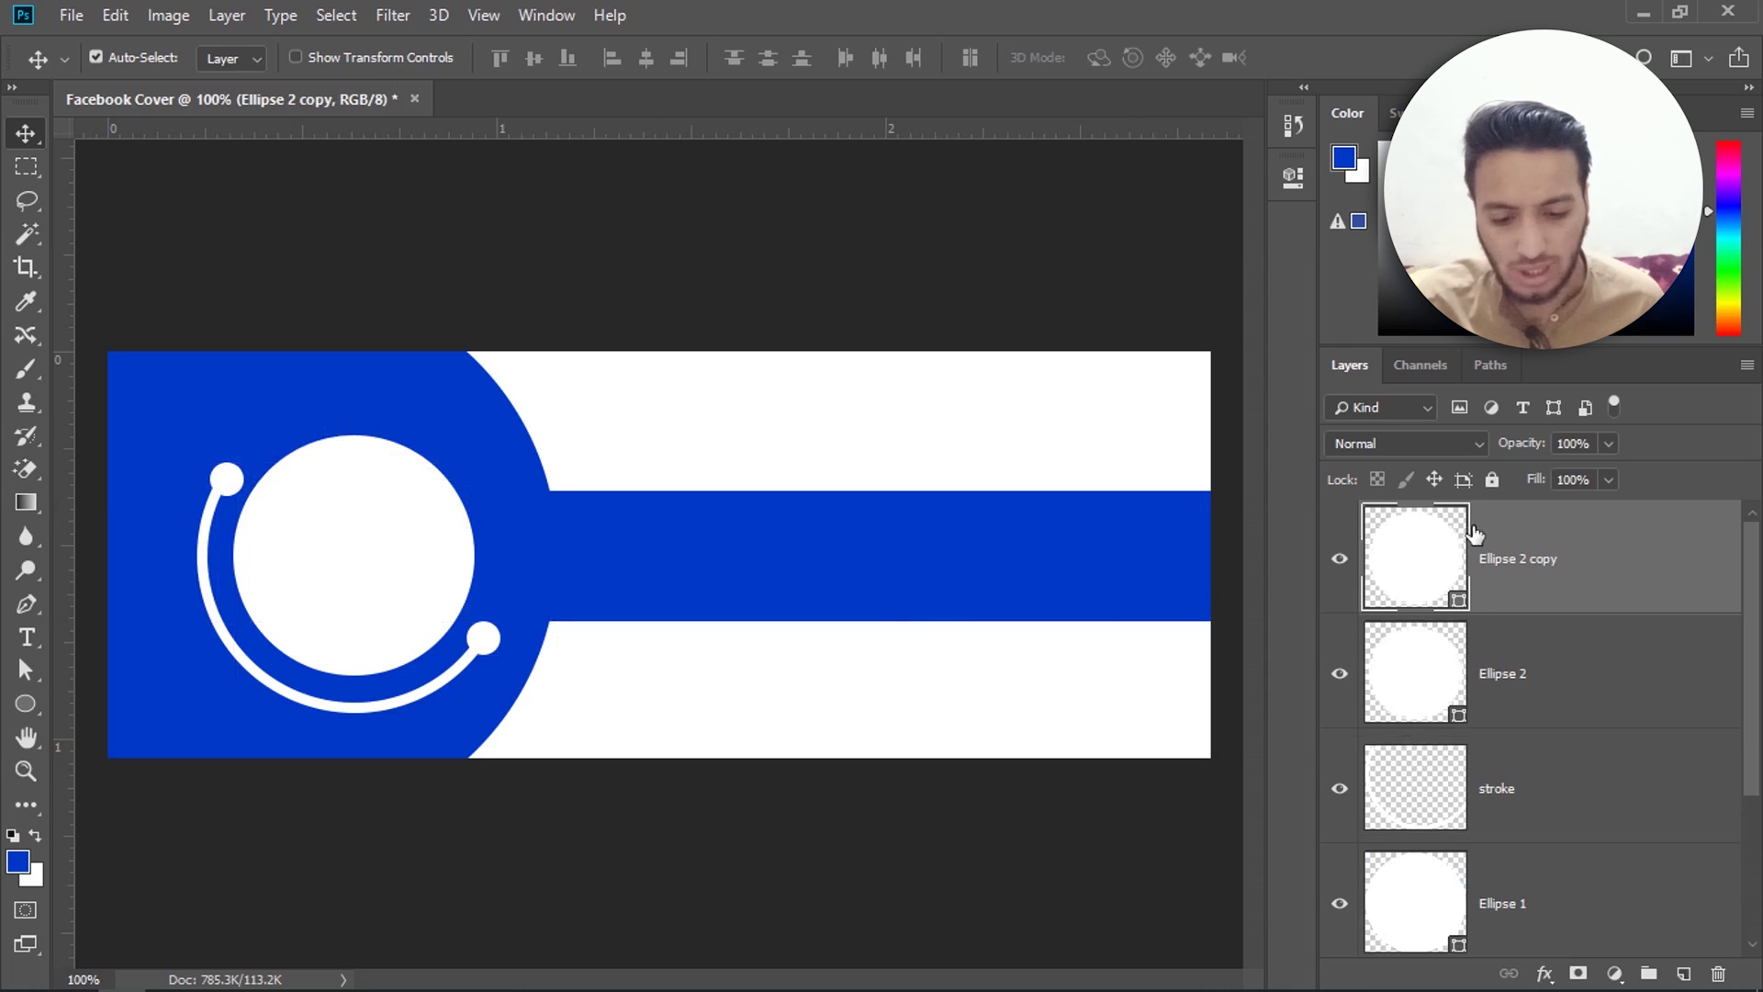
Step: Merge both small circles and the stroke layer into one layer, checking it by toggling its visibility
{"action": "left_click", "coordinate": [1629, 790], "text": "shift"}
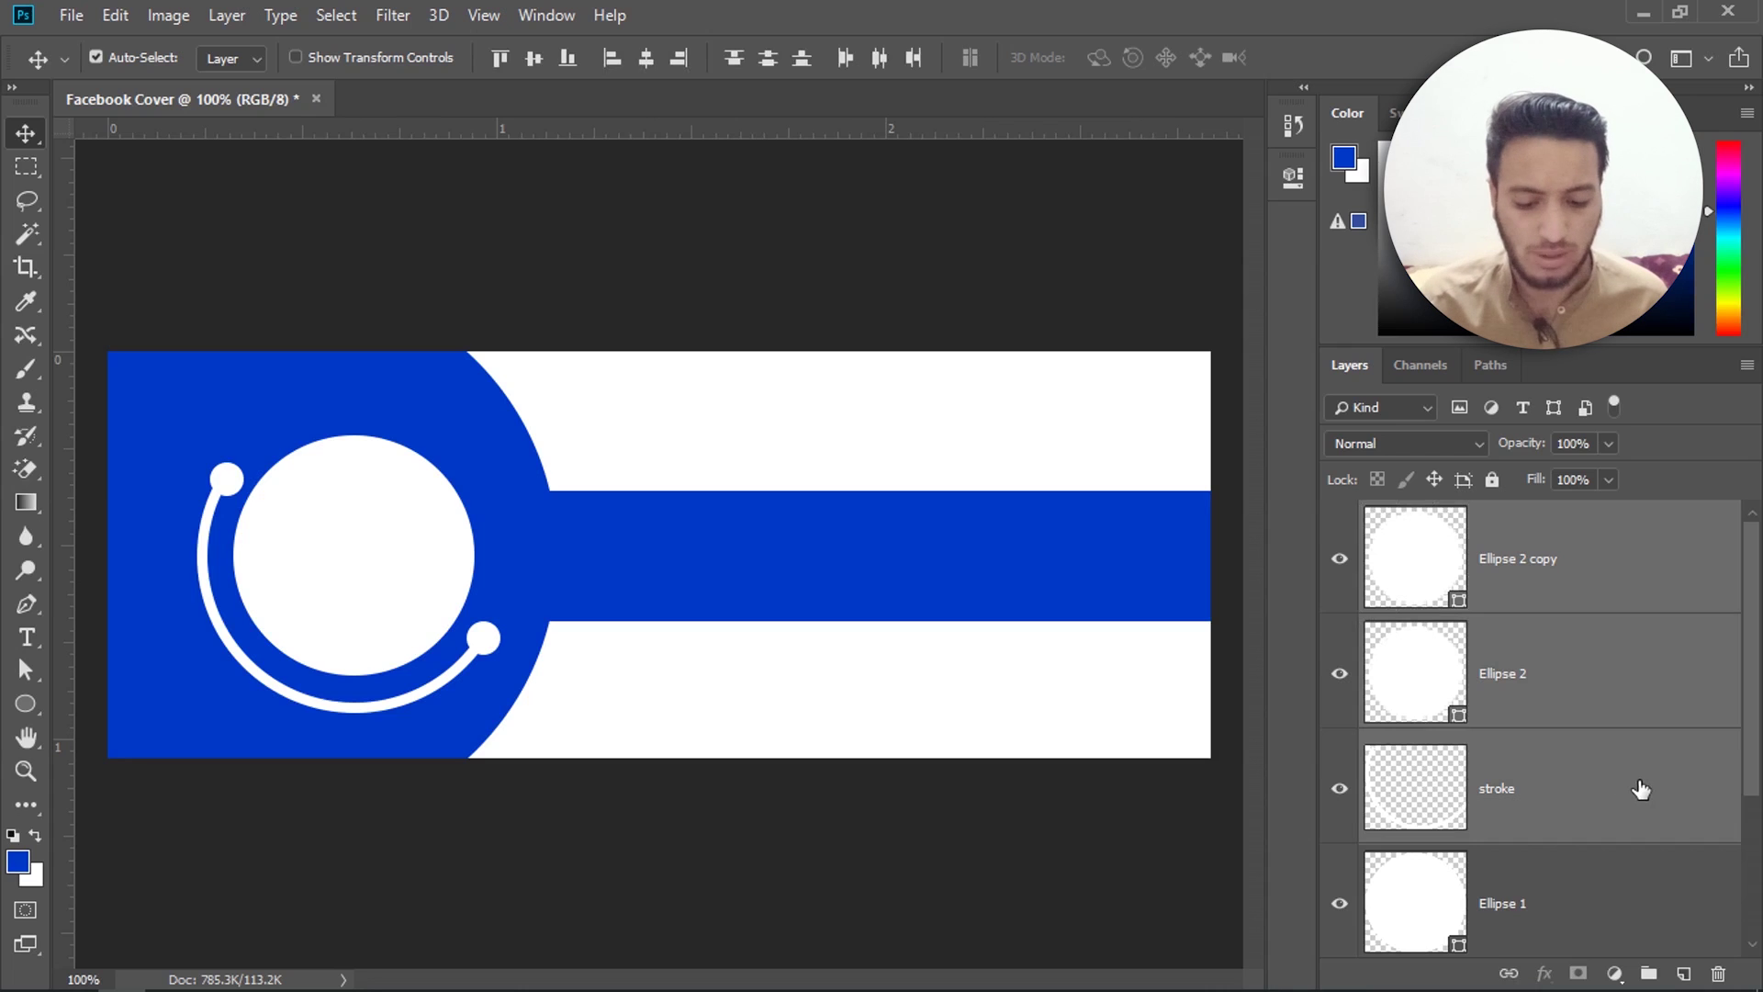
{"action": "right_click", "coordinate": [1641, 790]}
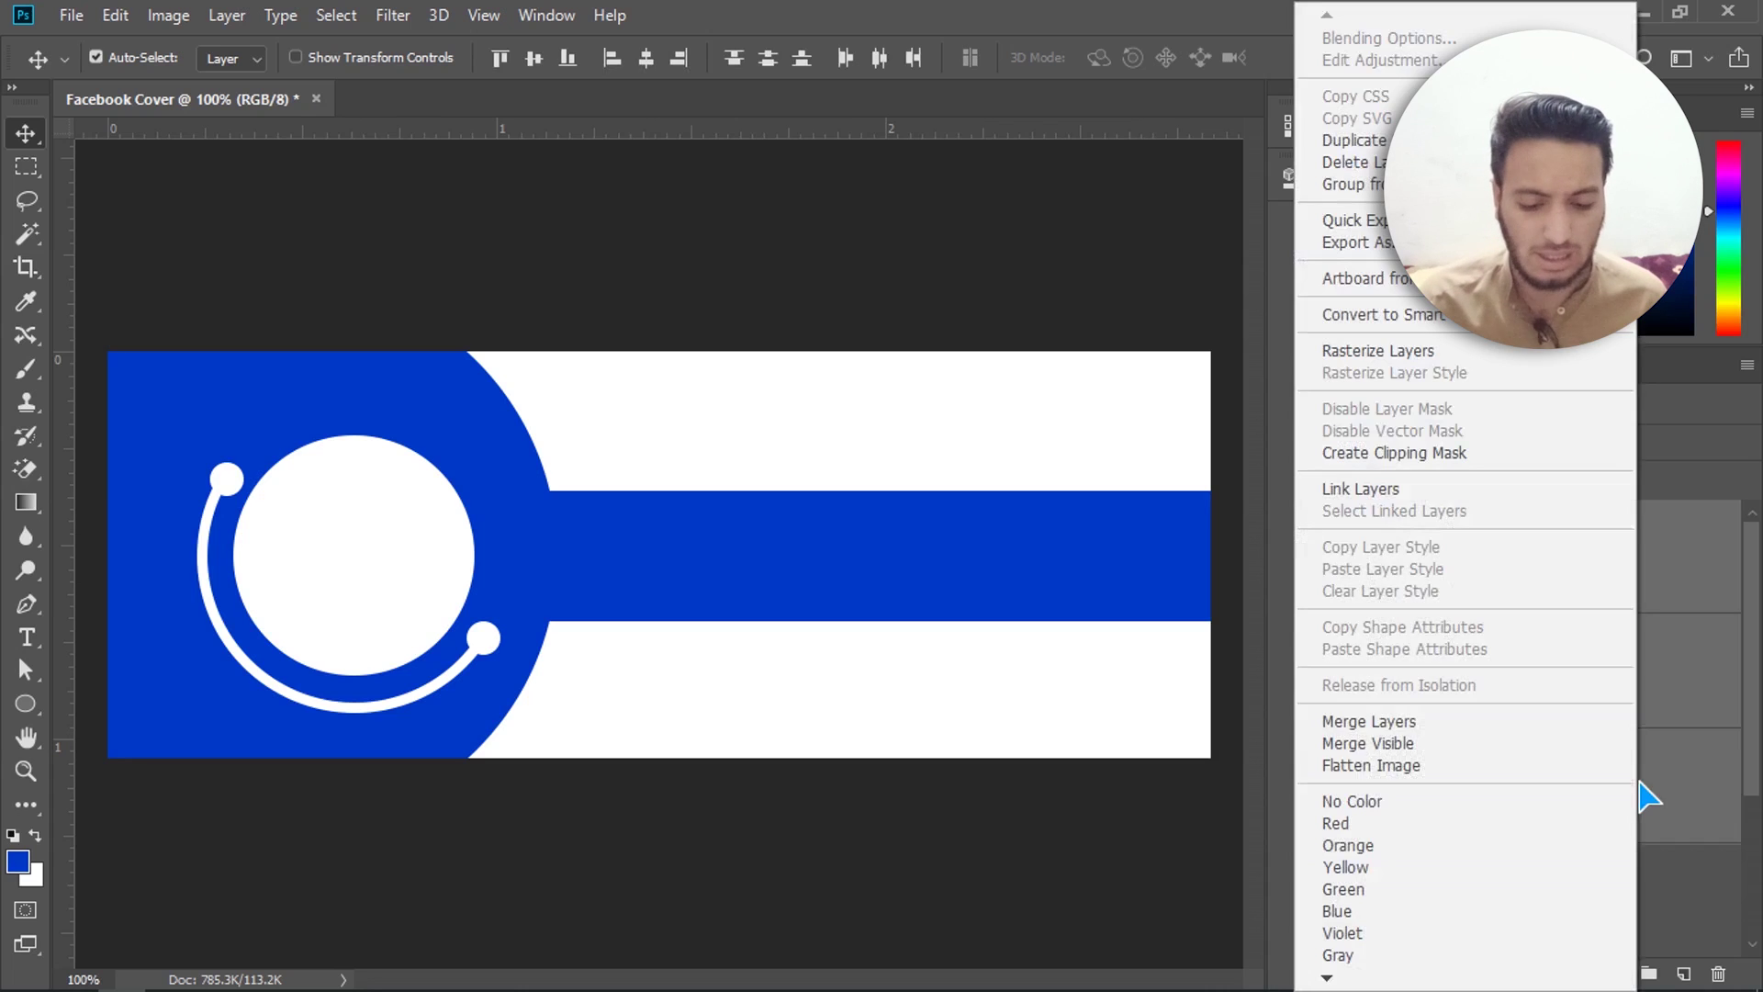
{"action": "left_click", "coordinate": [1405, 722]}
{"action": "left_click", "coordinate": [1340, 558]}
{"action": "left_click", "coordinate": [1340, 558]}
Step: Rename the merged arc layer to style
{"action": "double_click", "coordinate": [1529, 562]}
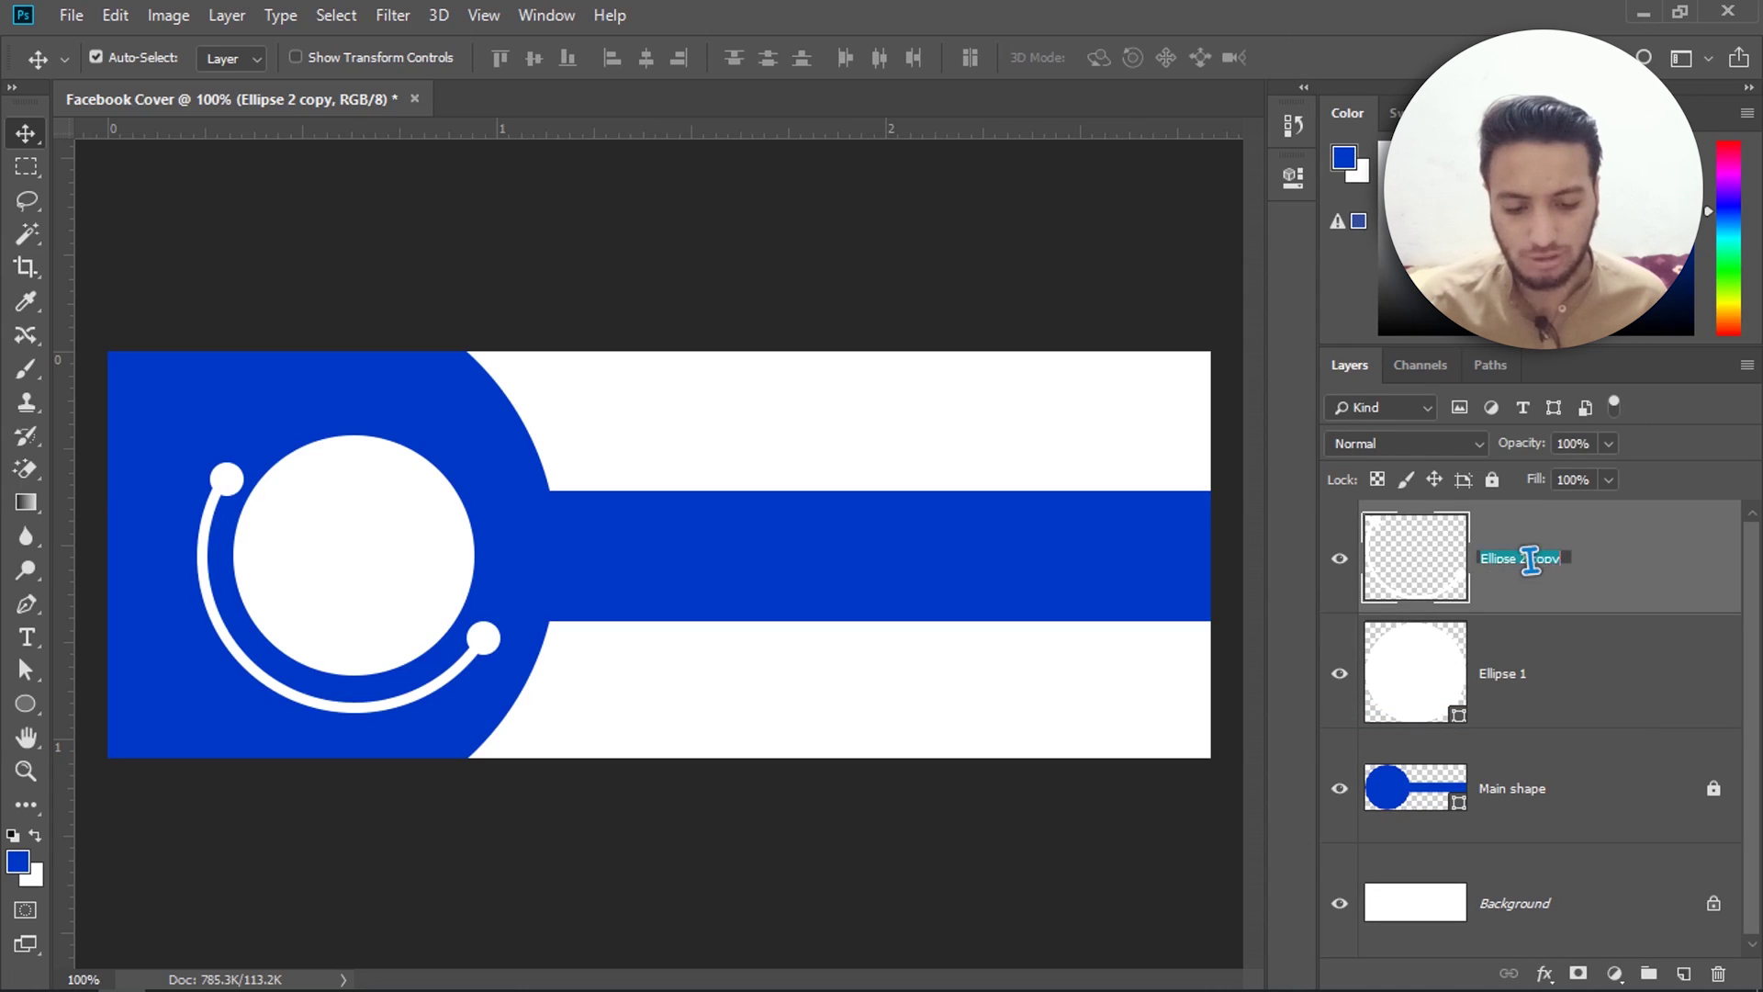
{"action": "type", "text": "stvle"}
{"action": "key", "text": "Return"}
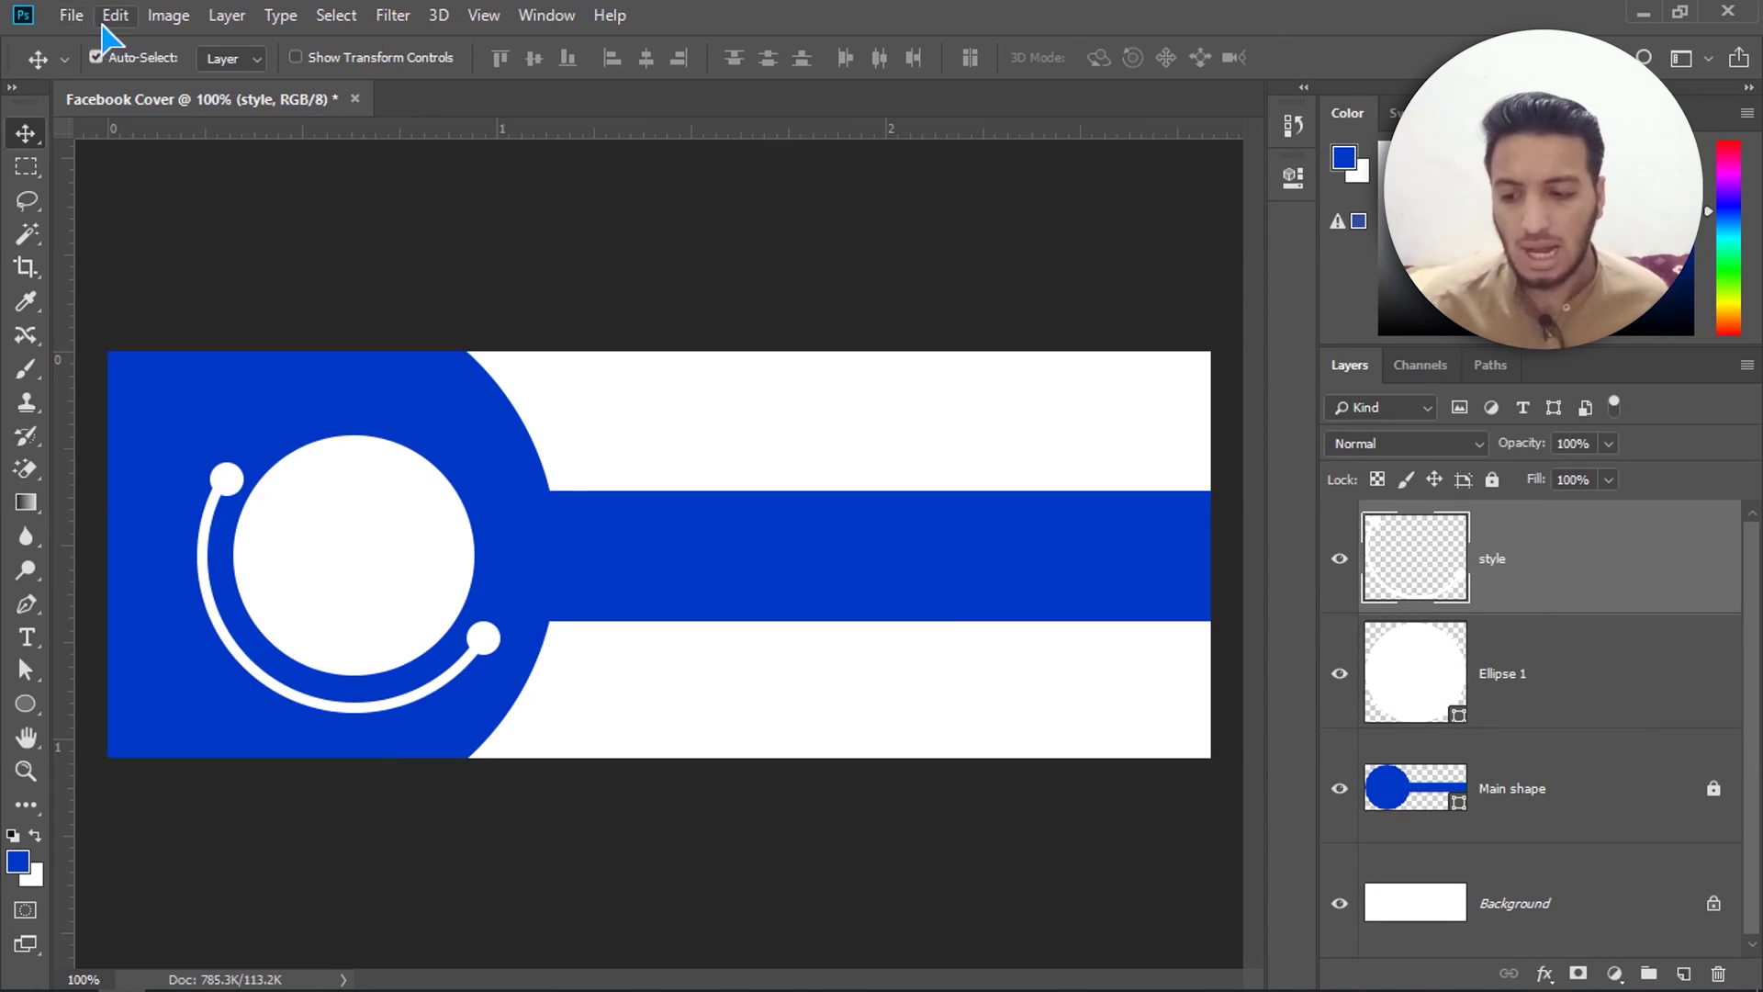
Step: Place the Bubles image over the blue circle area at X 134.5 px, Y 158.5 px, and move its layer directly below Ellipse 1
{"action": "left_click", "coordinate": [70, 15]}
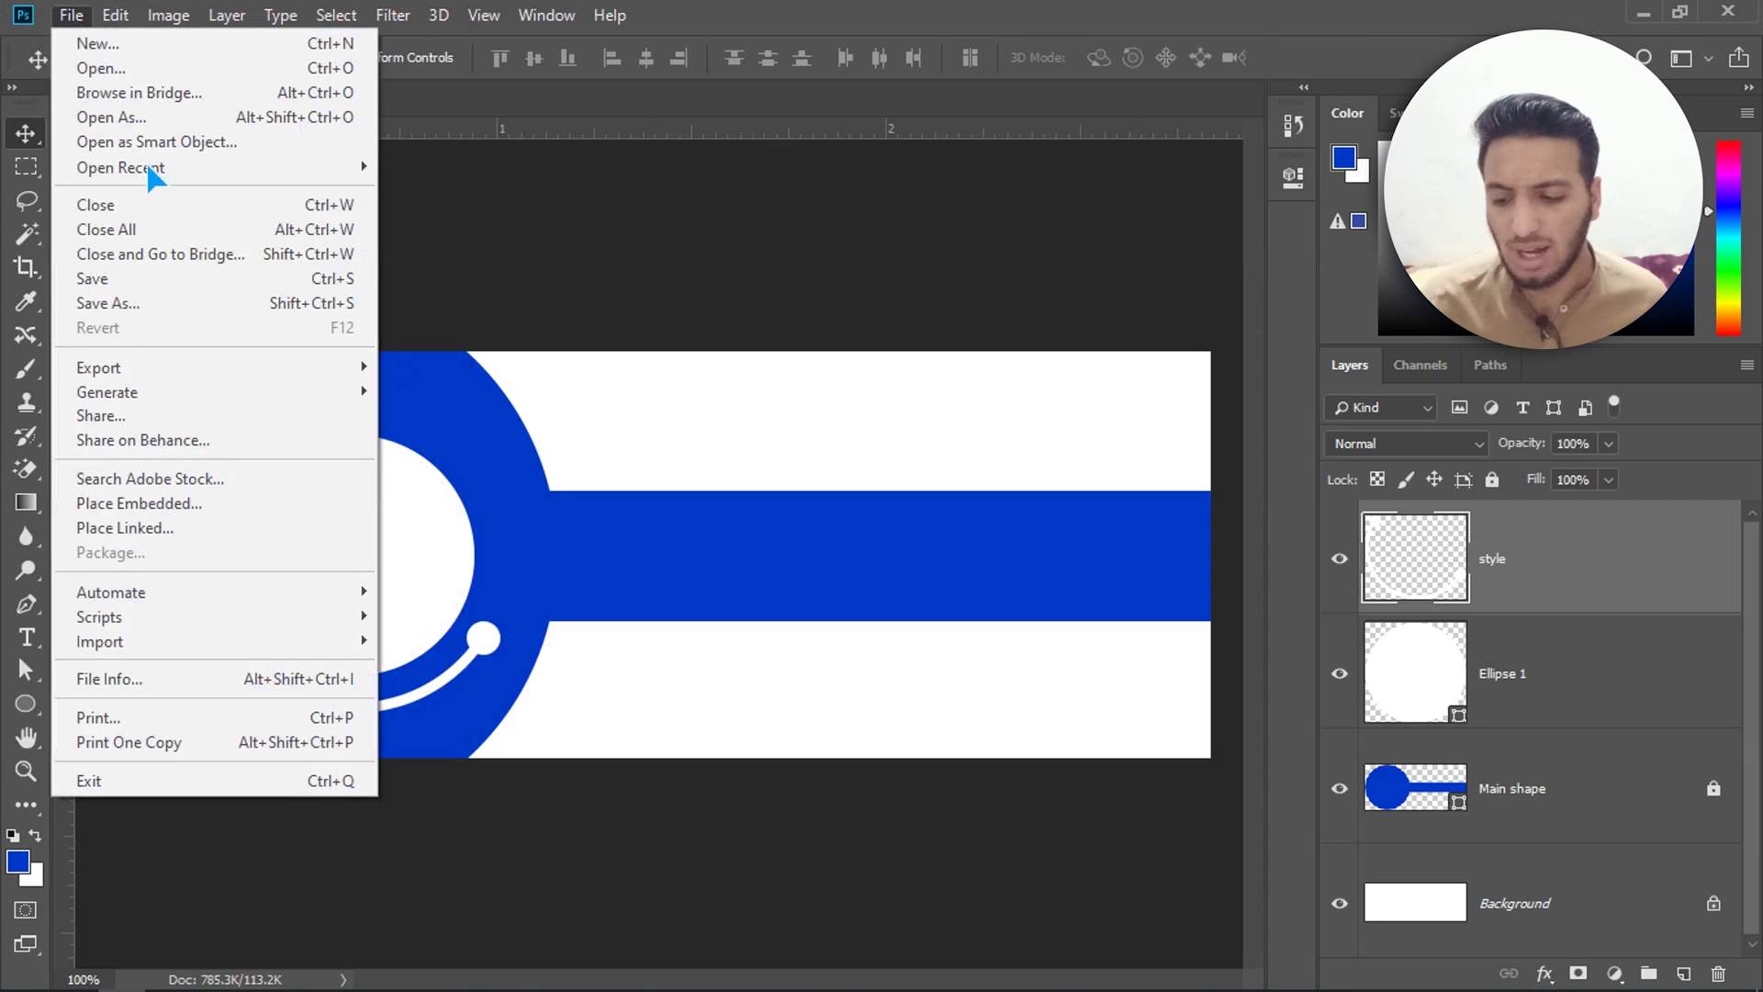
{"action": "left_click", "coordinate": [204, 503]}
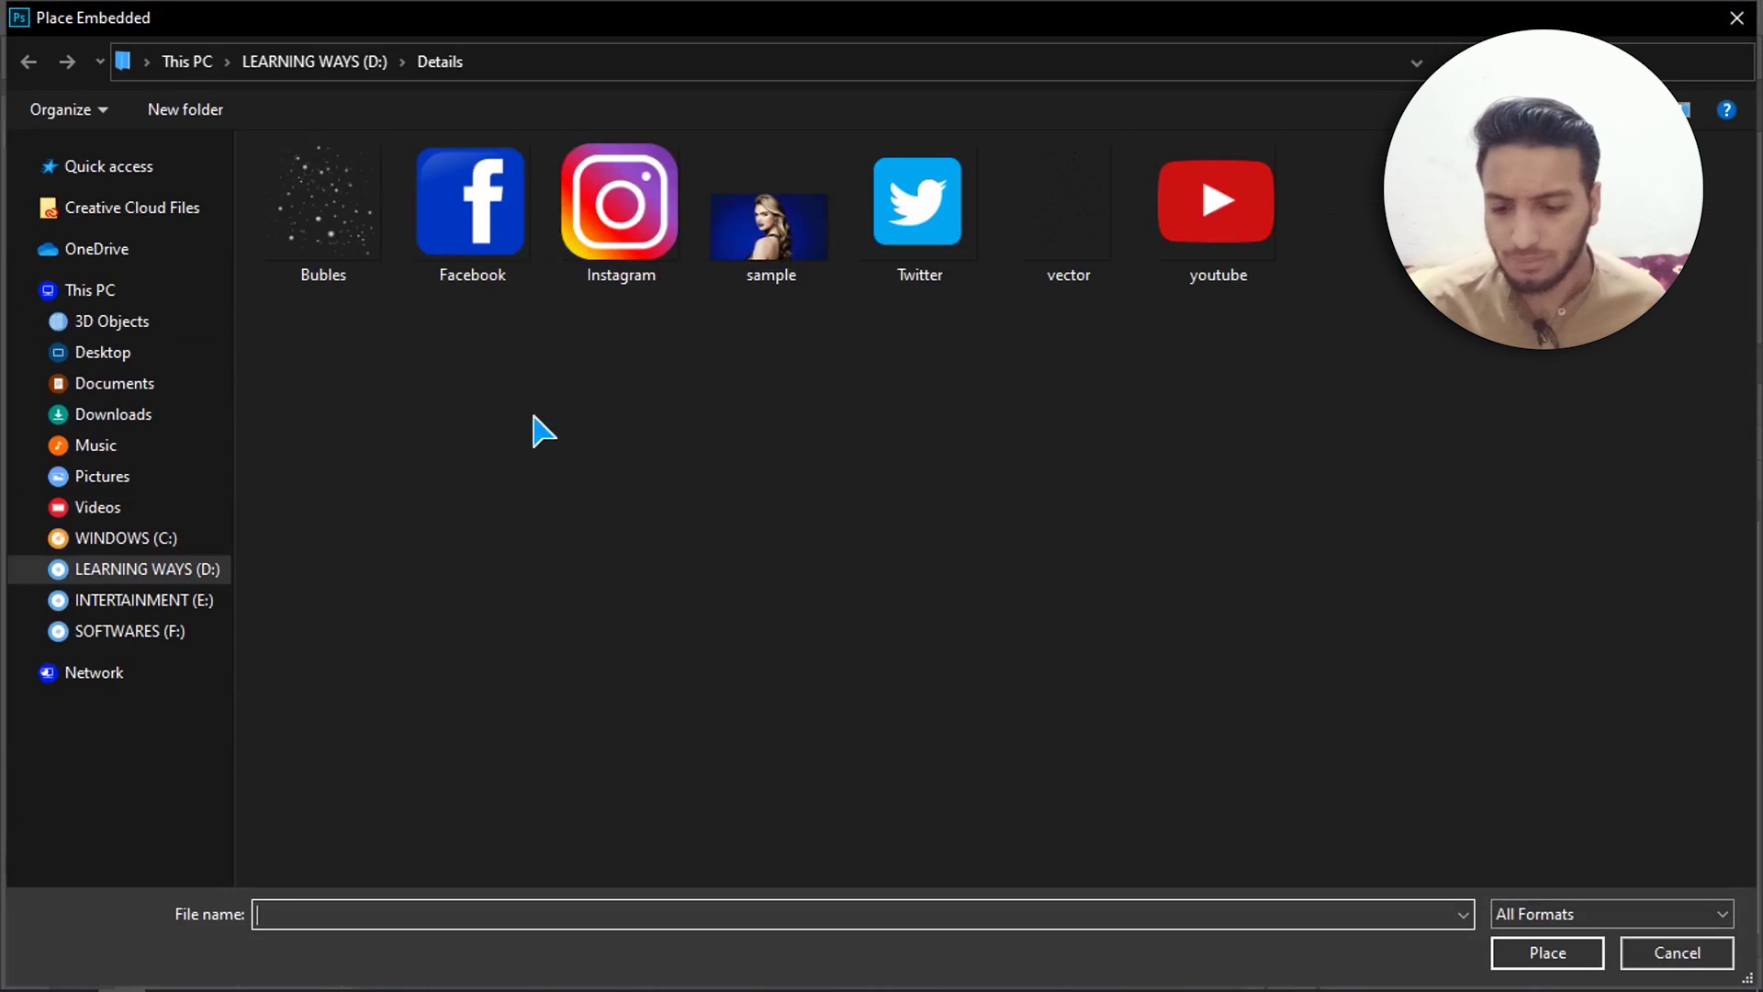
{"action": "double_click", "coordinate": [301, 238]}
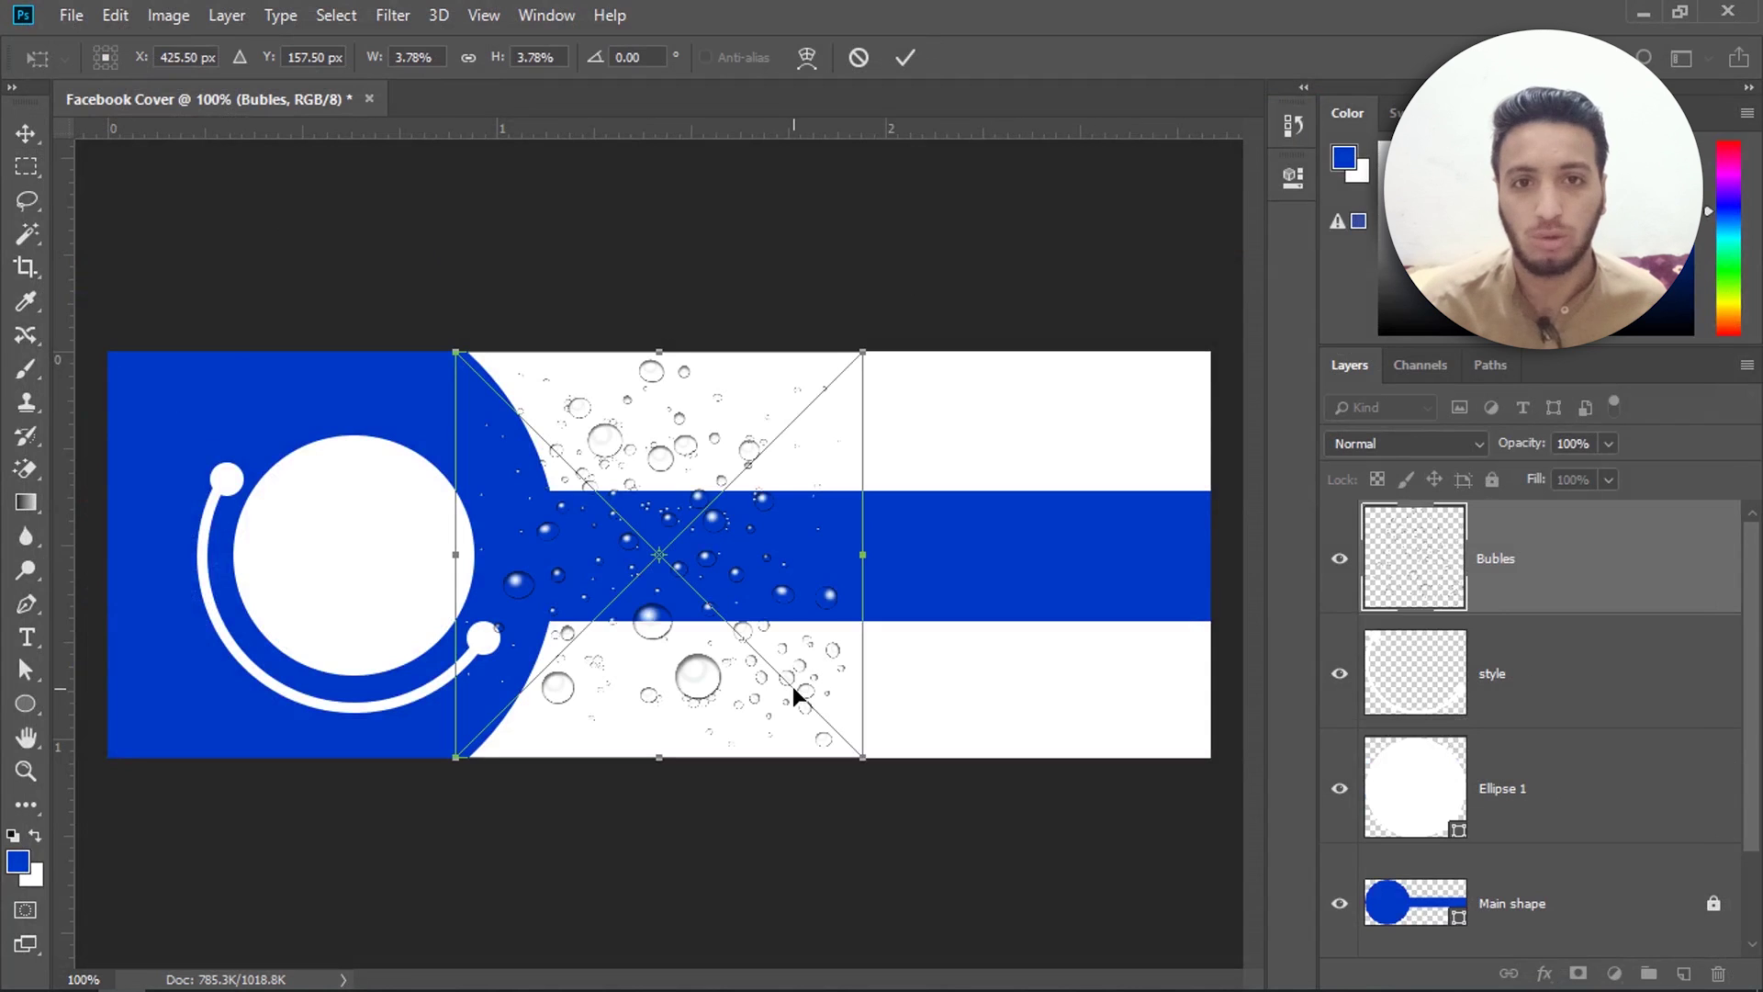
{"action": "left_click_drag", "start_coordinate": [780, 691], "coordinate": [418, 697]}
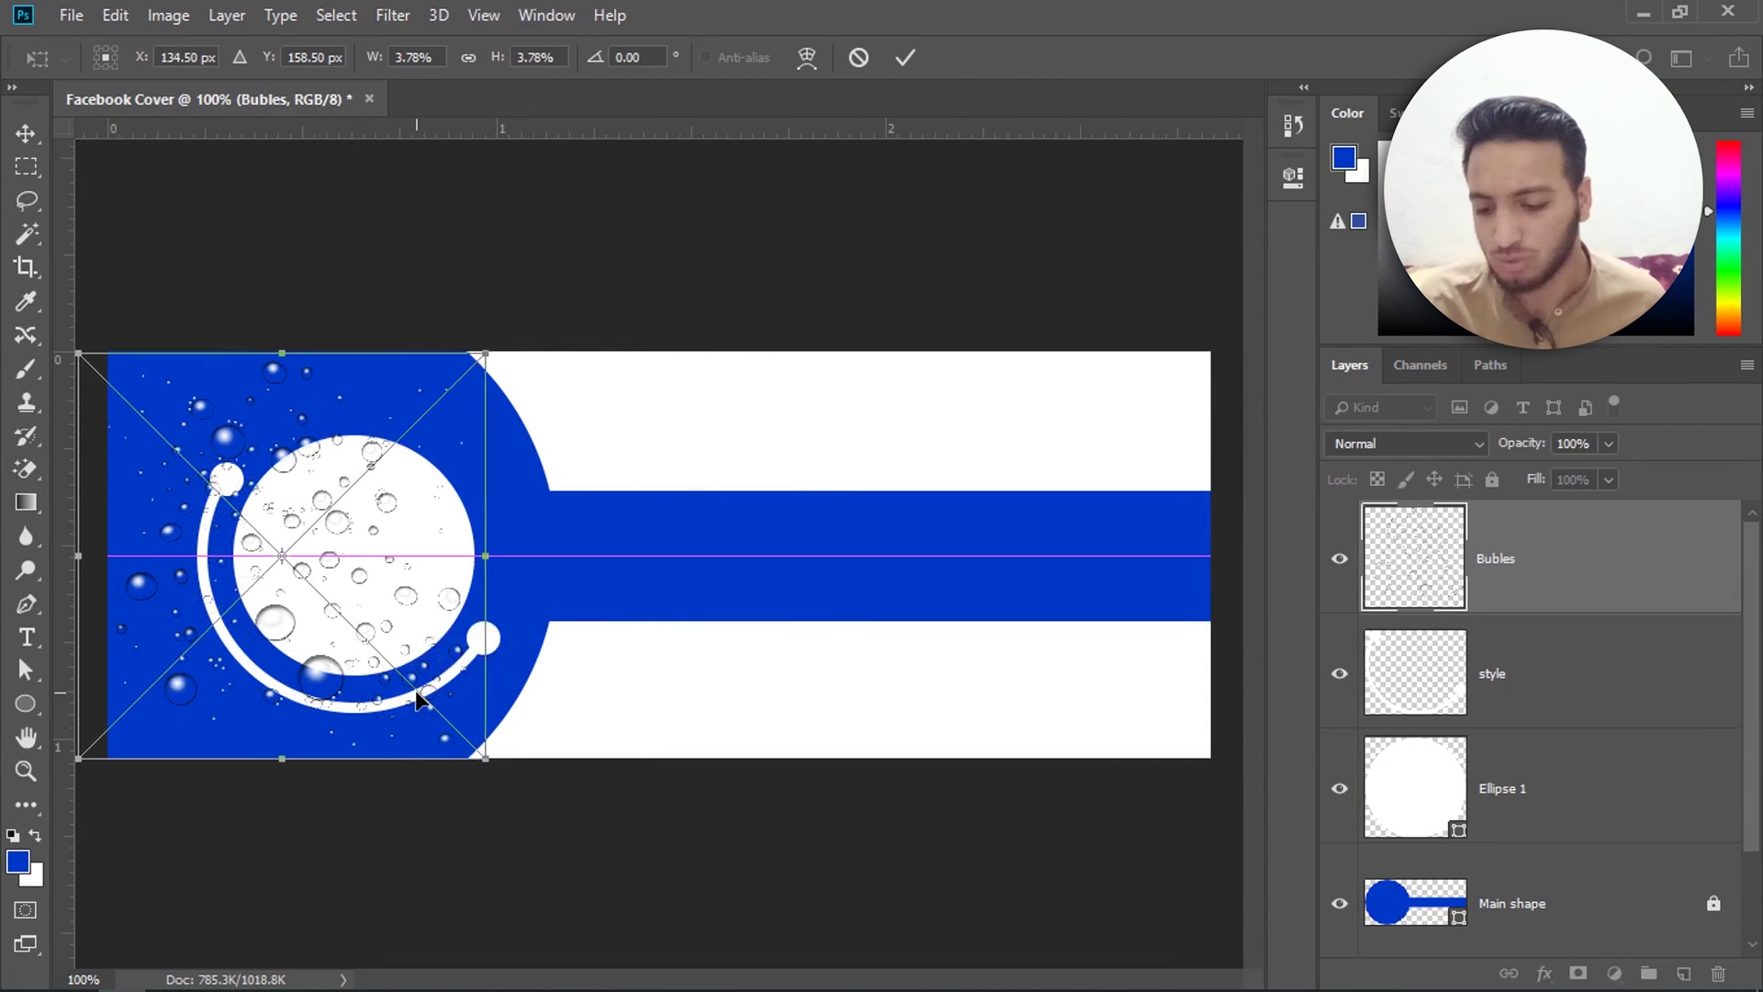
{"action": "left_click", "coordinate": [906, 42]}
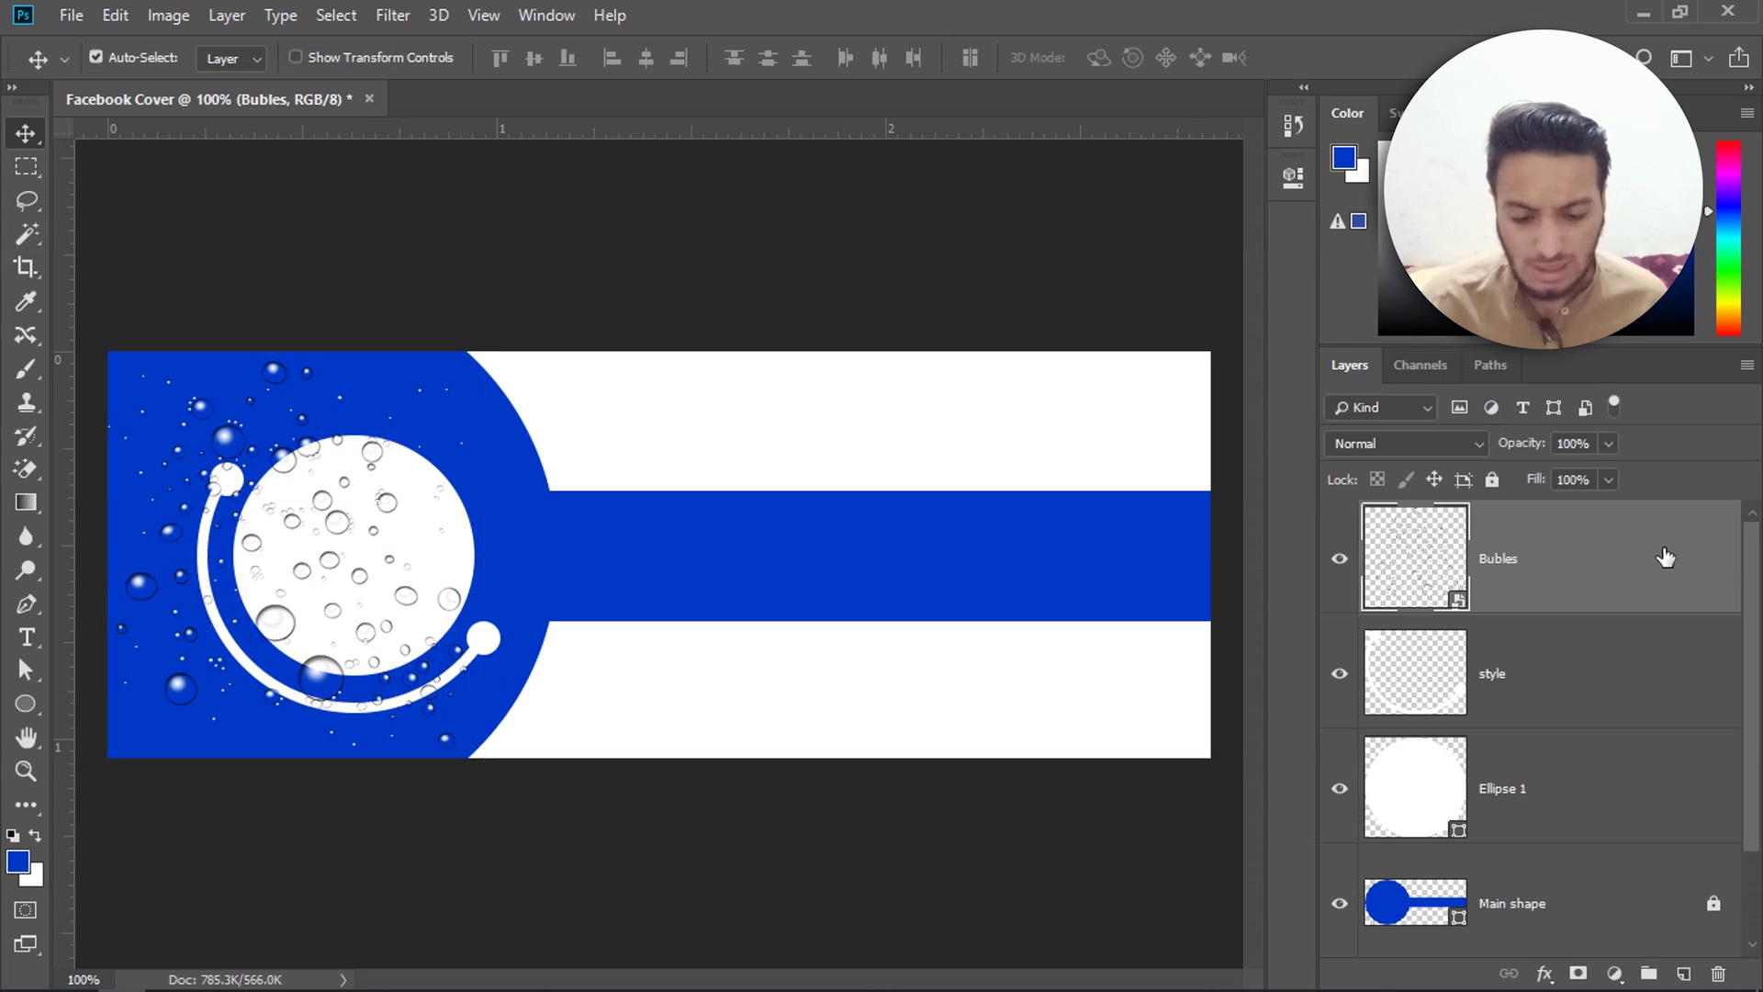
{"action": "left_click_drag", "start_coordinate": [1666, 557], "coordinate": [1651, 836]}
{"action": "left_click_drag", "start_coordinate": [1761, 661], "coordinate": [1761, 831]}
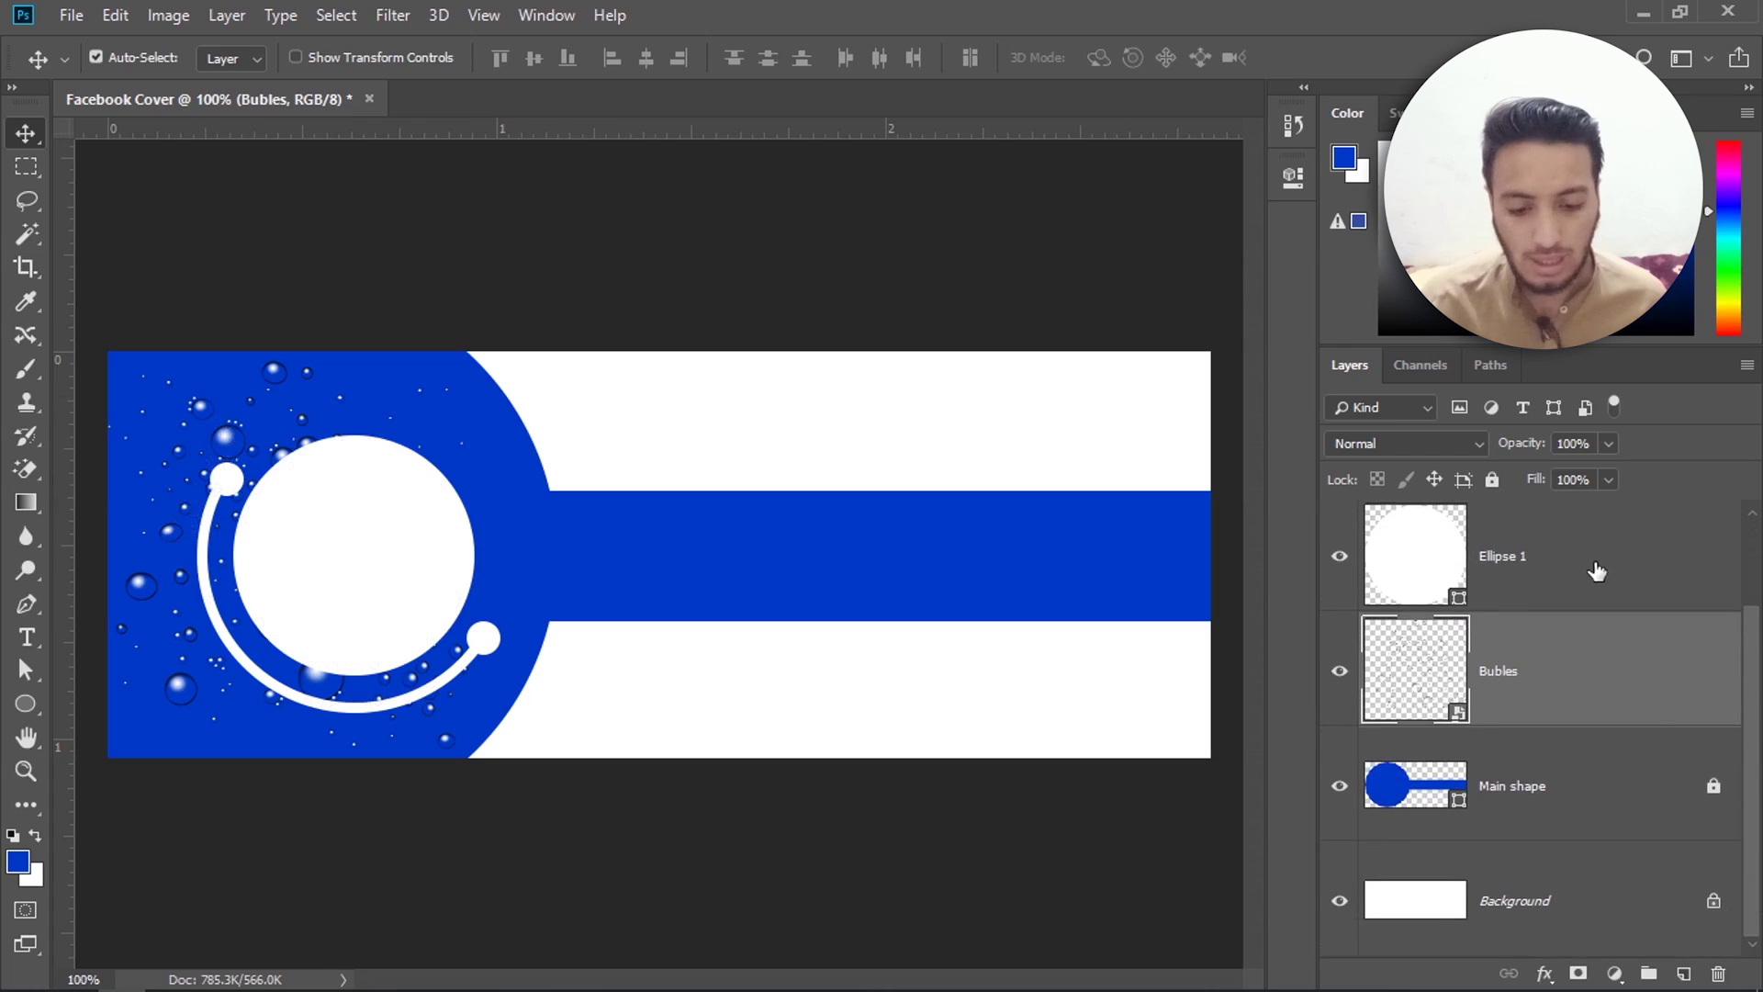
Step: Place the sample image directly above Ellipse 1, scaled to about 6.4% and centred over the white circle at X 190 px, Y 158 px
{"action": "left_click", "coordinate": [419, 523]}
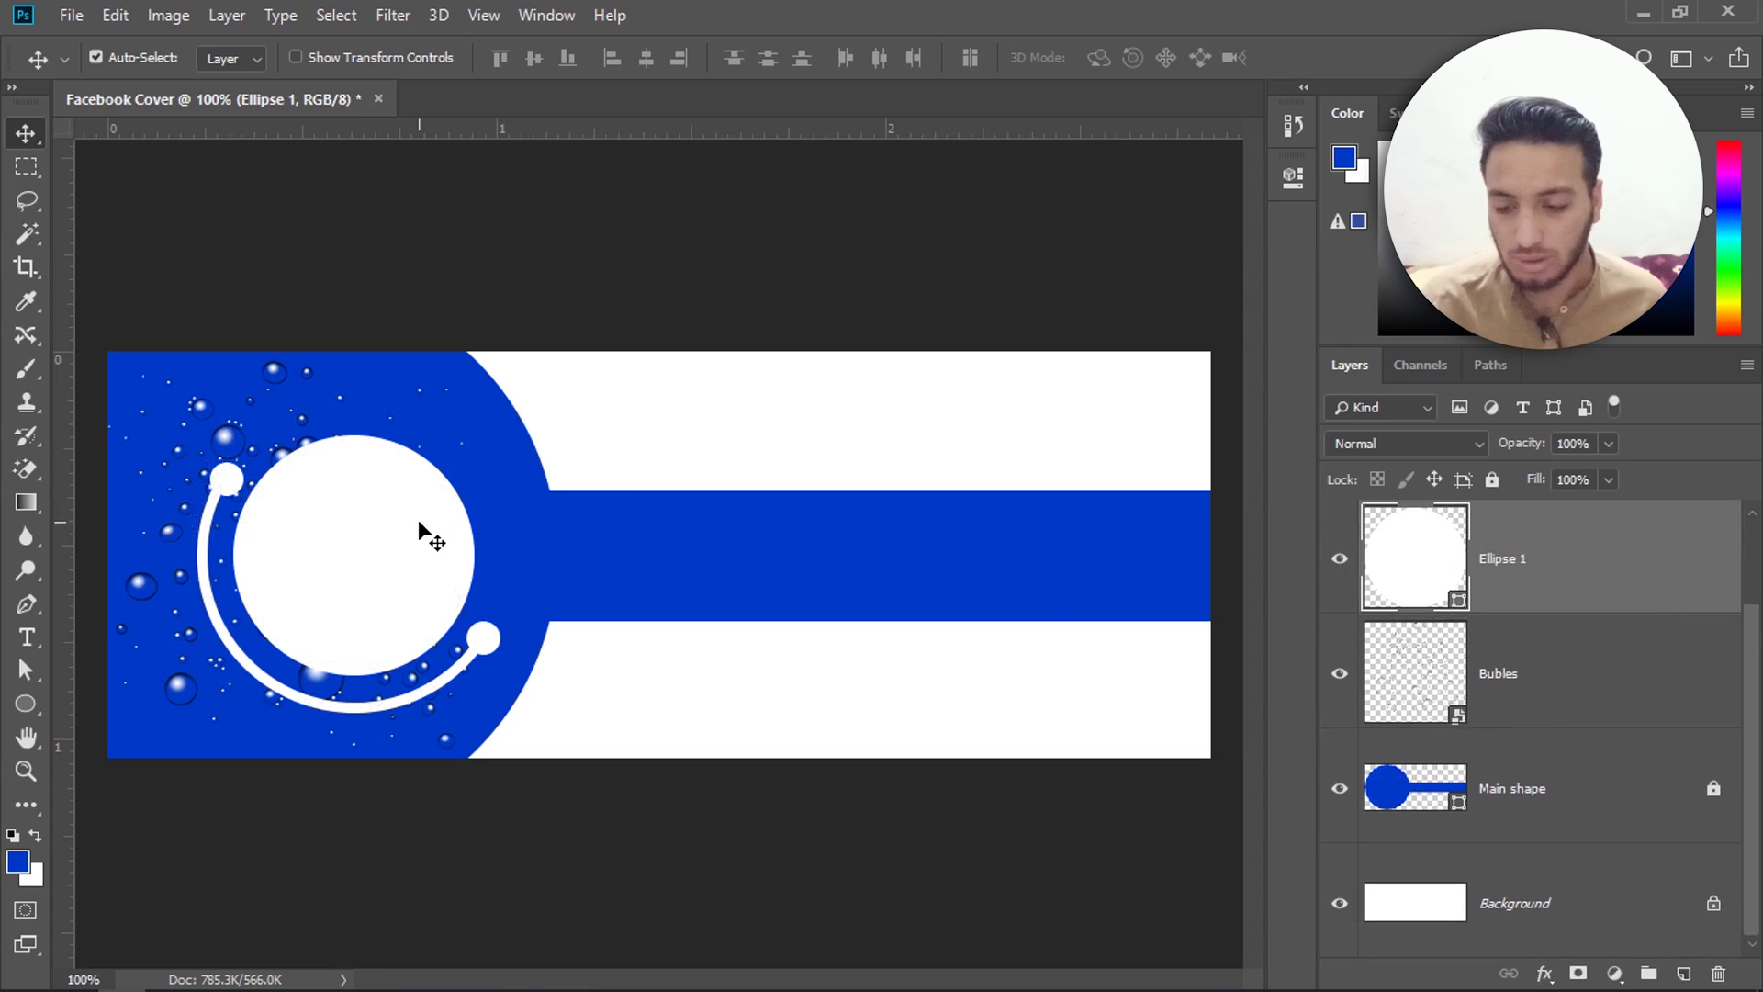
{"action": "left_click", "coordinate": [71, 14]}
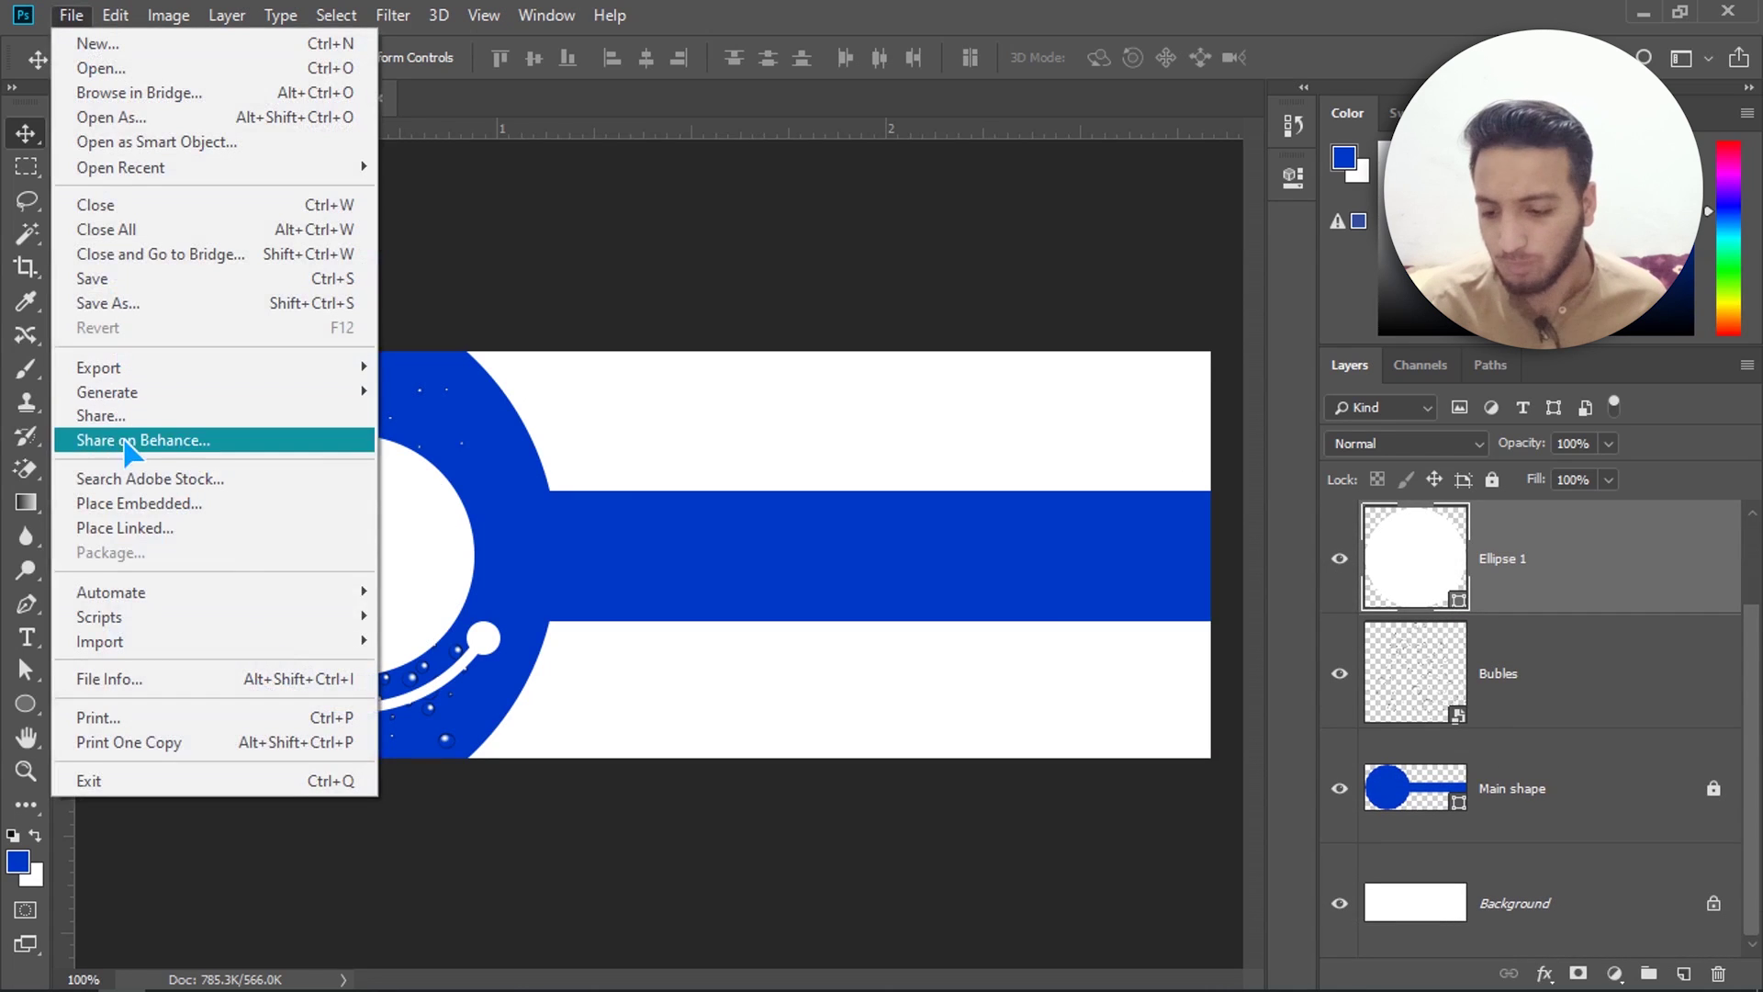
{"action": "left_click", "coordinate": [154, 504]}
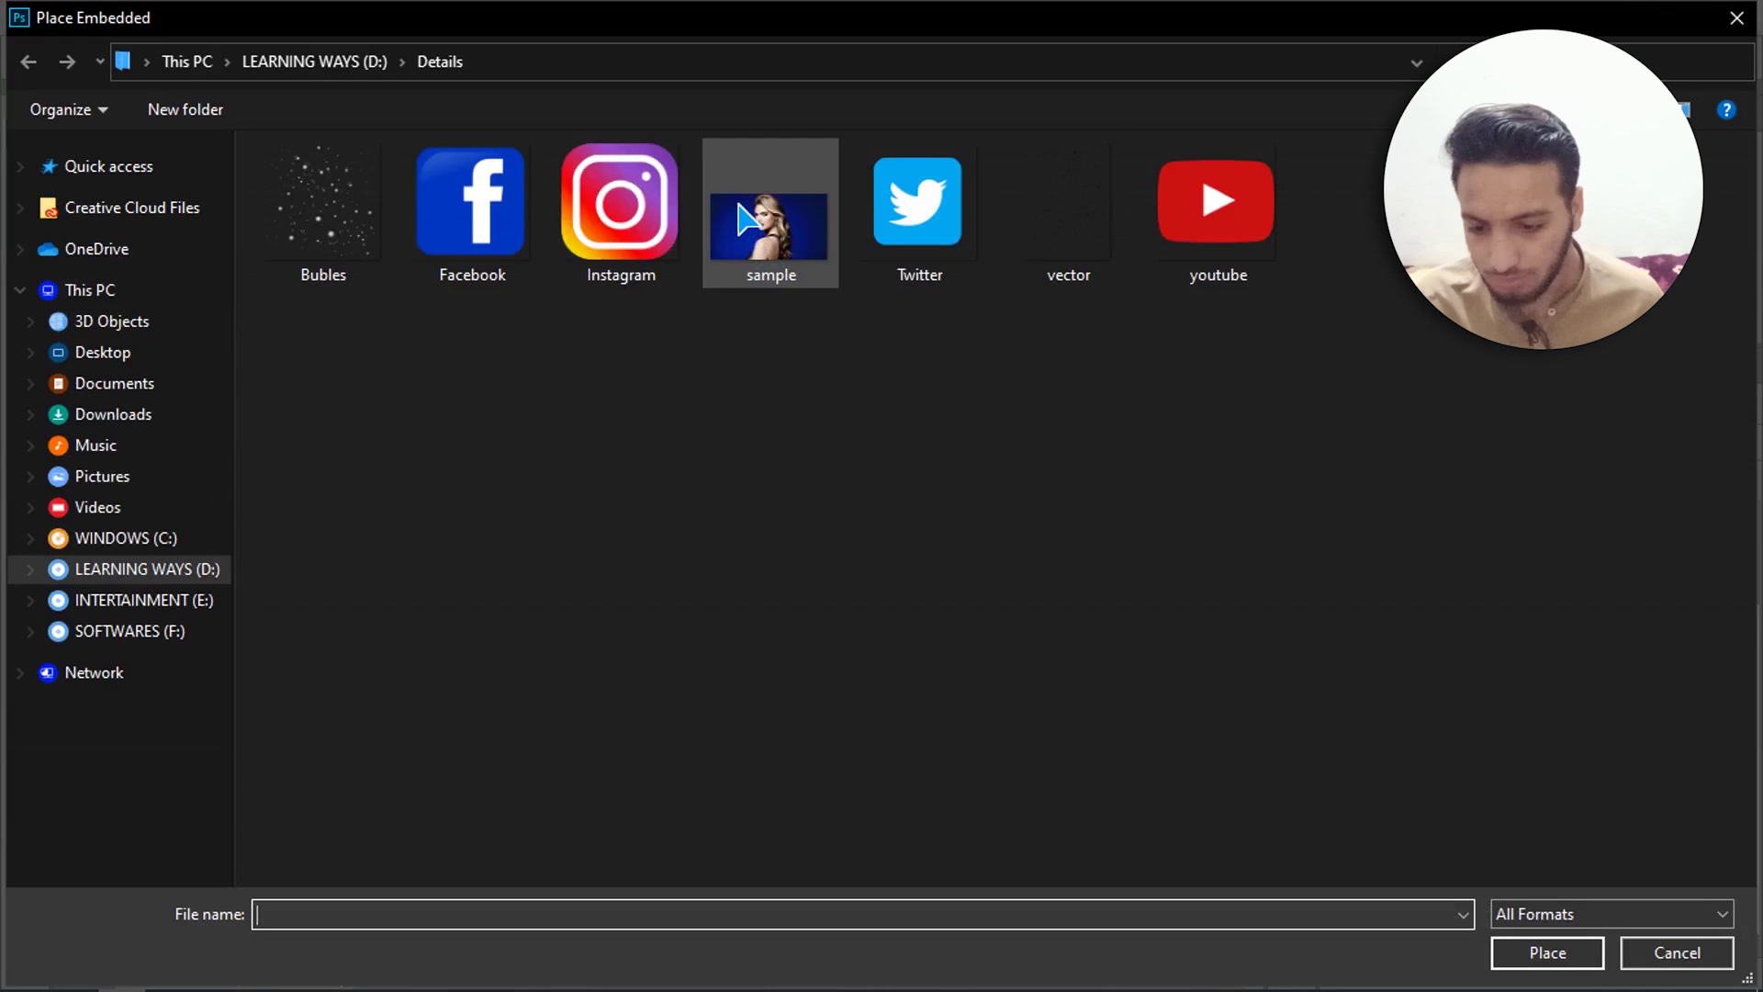
{"action": "double_click", "coordinate": [806, 268]}
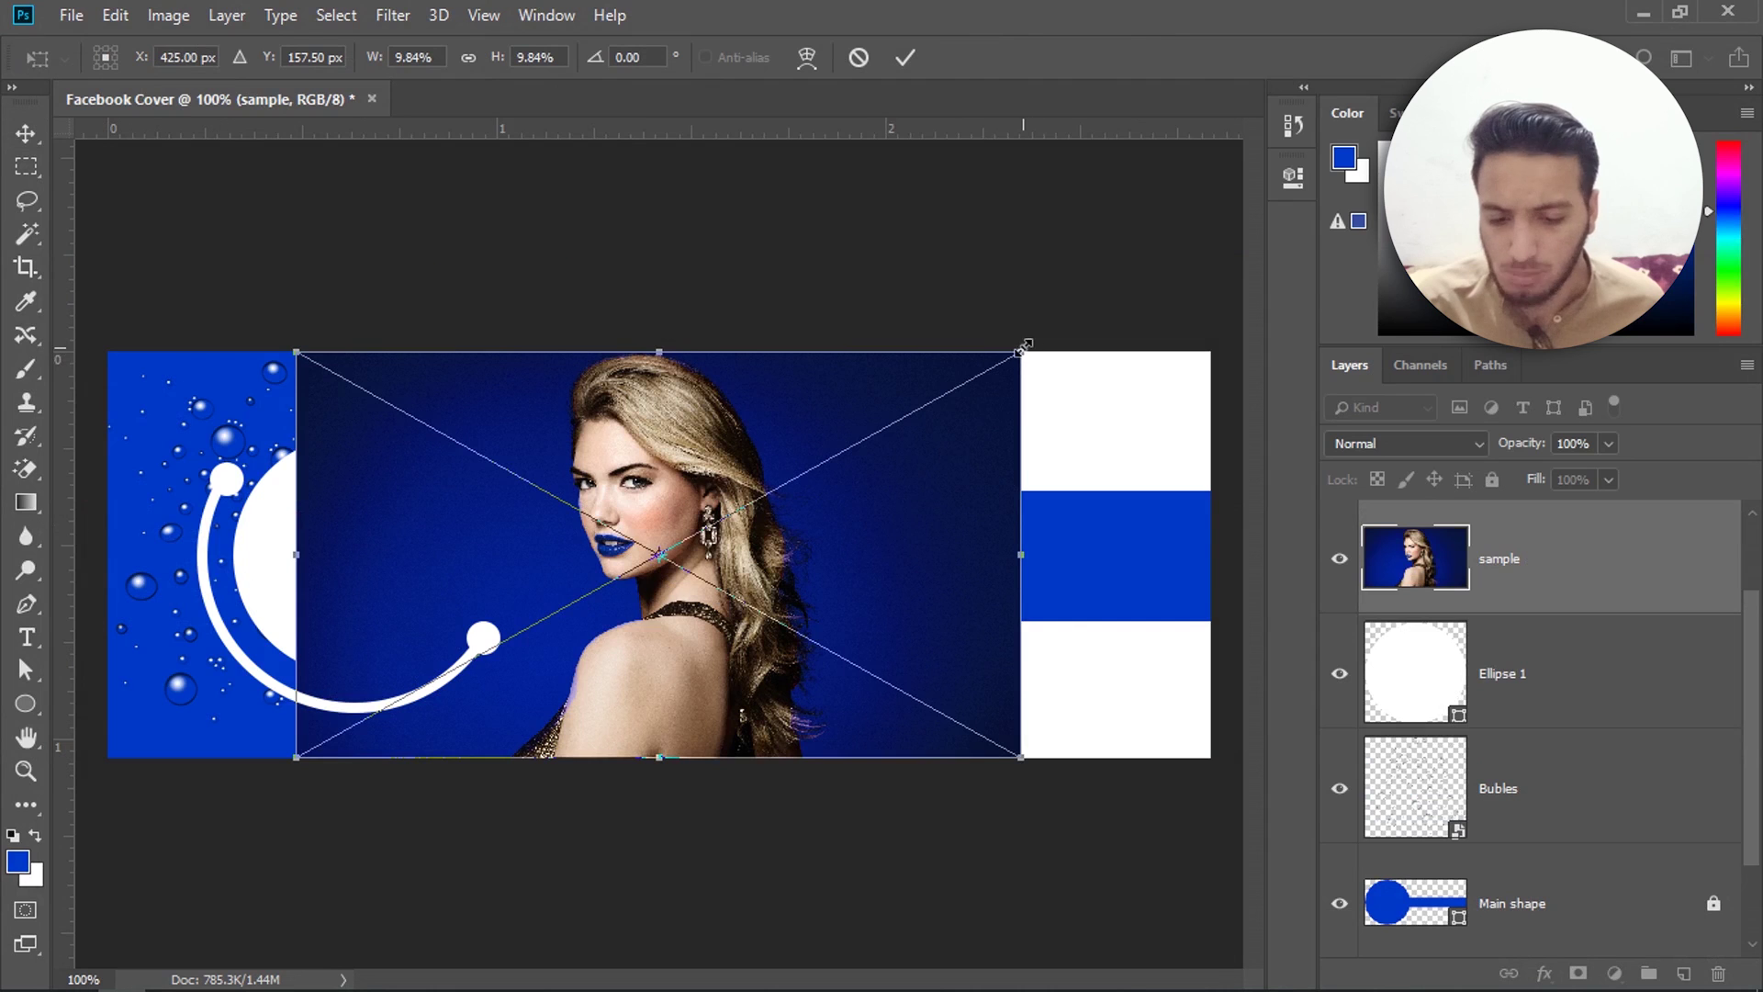
{"action": "left_click_drag", "start_coordinate": [1022, 347], "coordinate": [909, 444]}
{"action": "left_click_drag", "start_coordinate": [847, 551], "coordinate": [548, 552]}
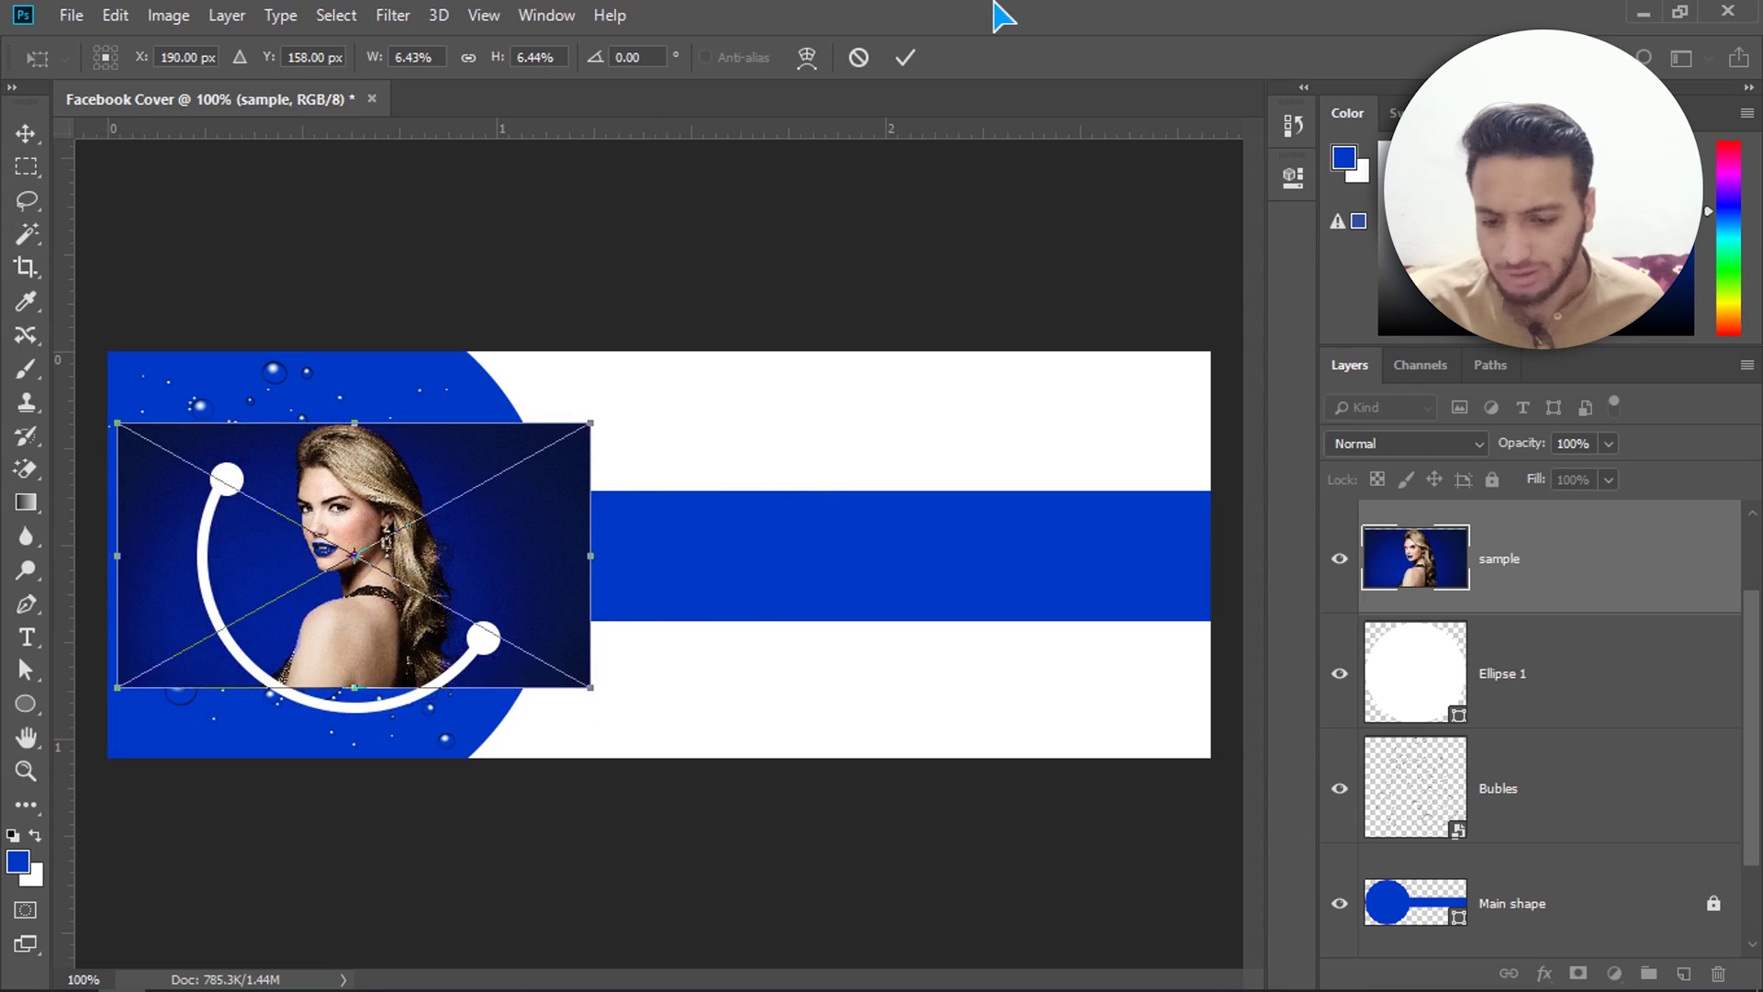
{"action": "left_click", "coordinate": [907, 59]}
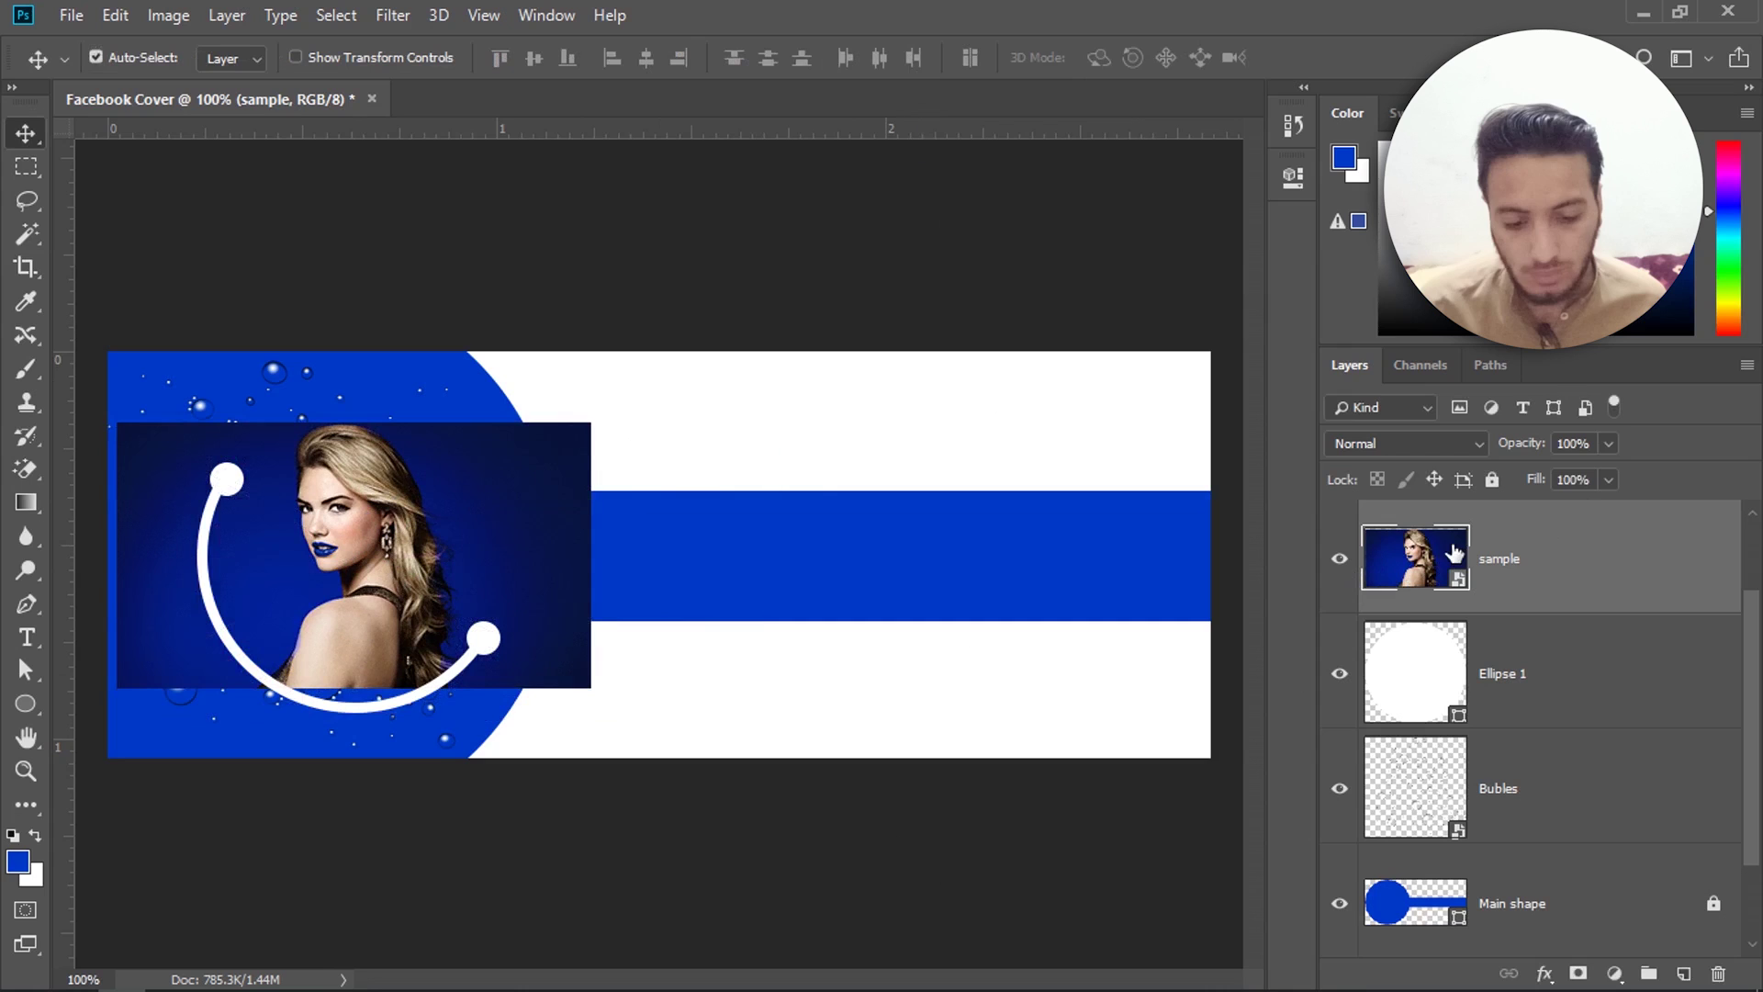
Step: Clip the sample photo to the Ellipse 1 circle and shift it down to Y 168 px
{"action": "right_click", "coordinate": [1691, 577]}
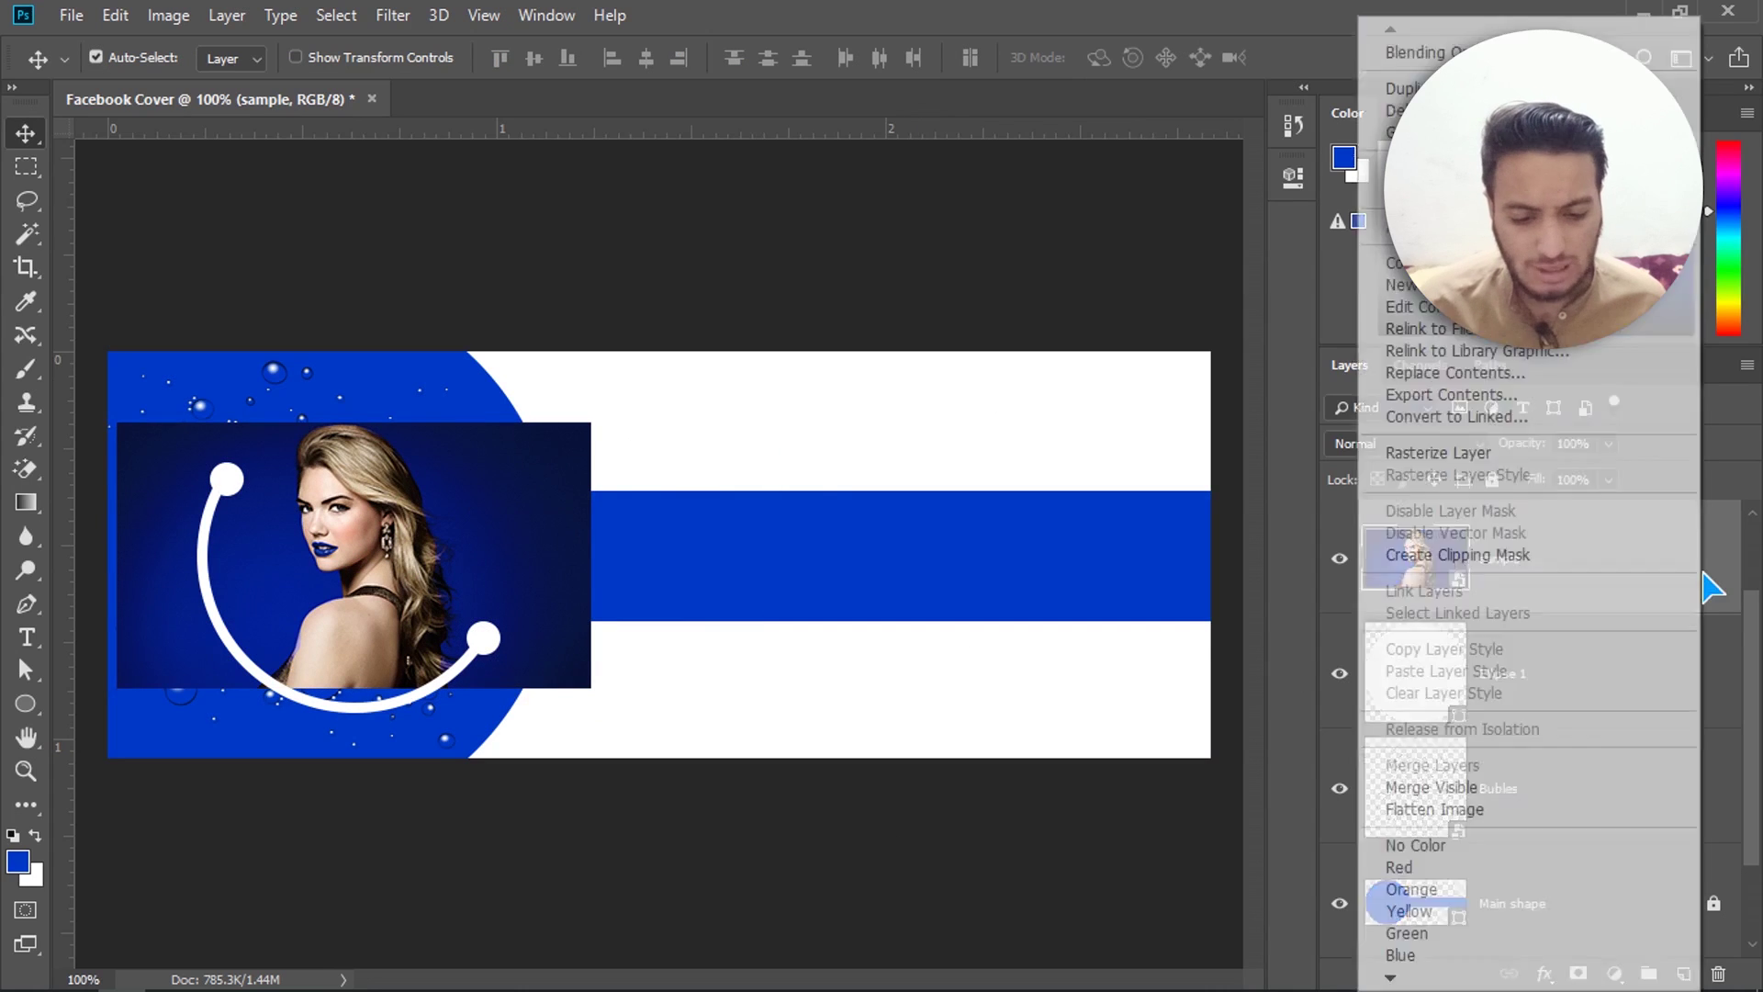
{"action": "left_click", "coordinate": [1499, 556]}
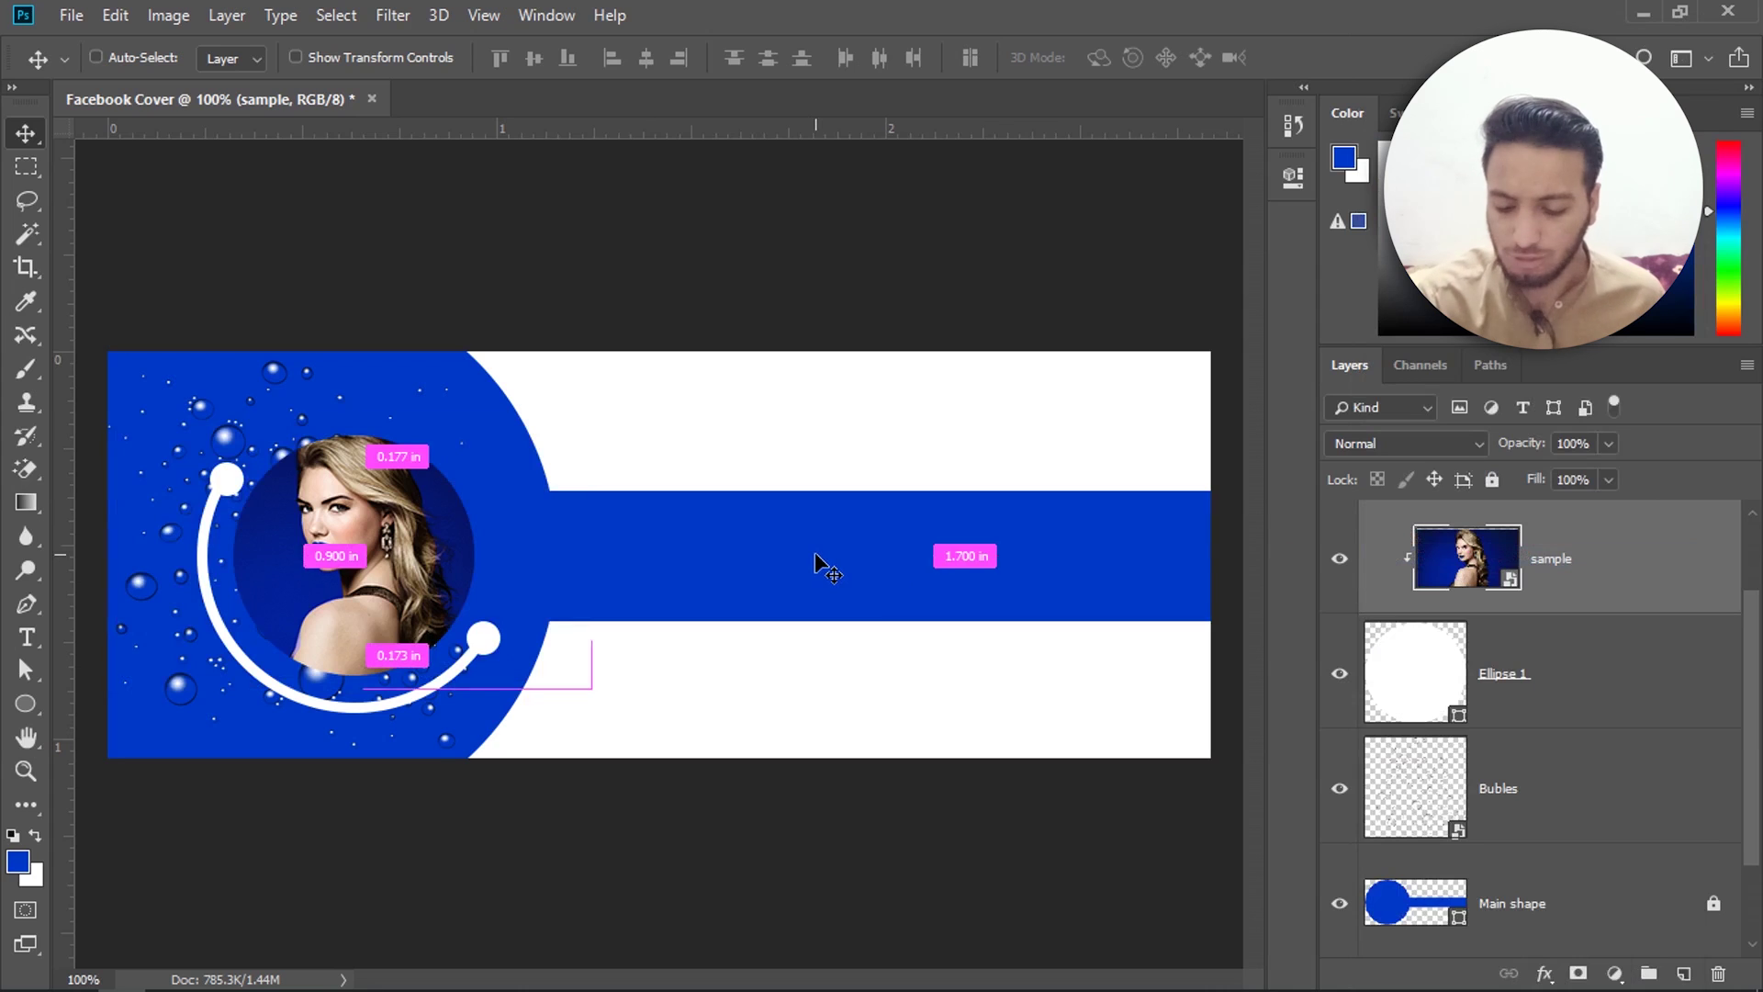
{"action": "key", "text": "ctrl+t"}
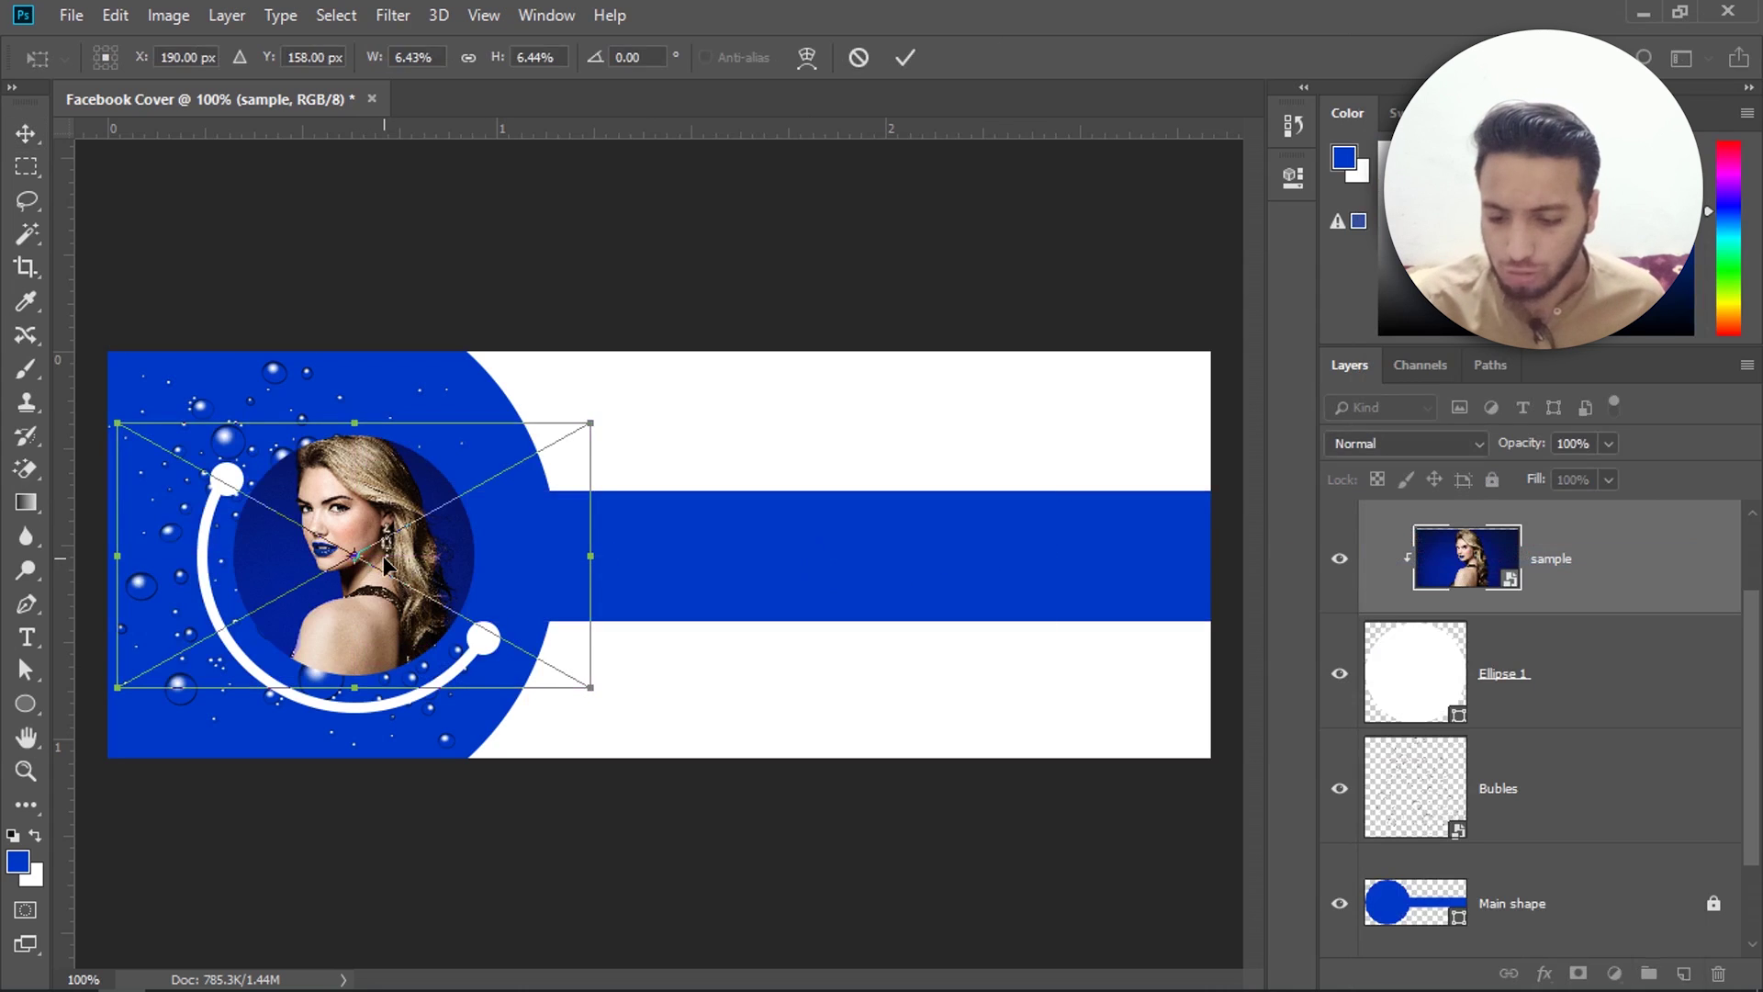
{"action": "left_click_drag", "start_coordinate": [385, 566], "coordinate": [386, 578]}
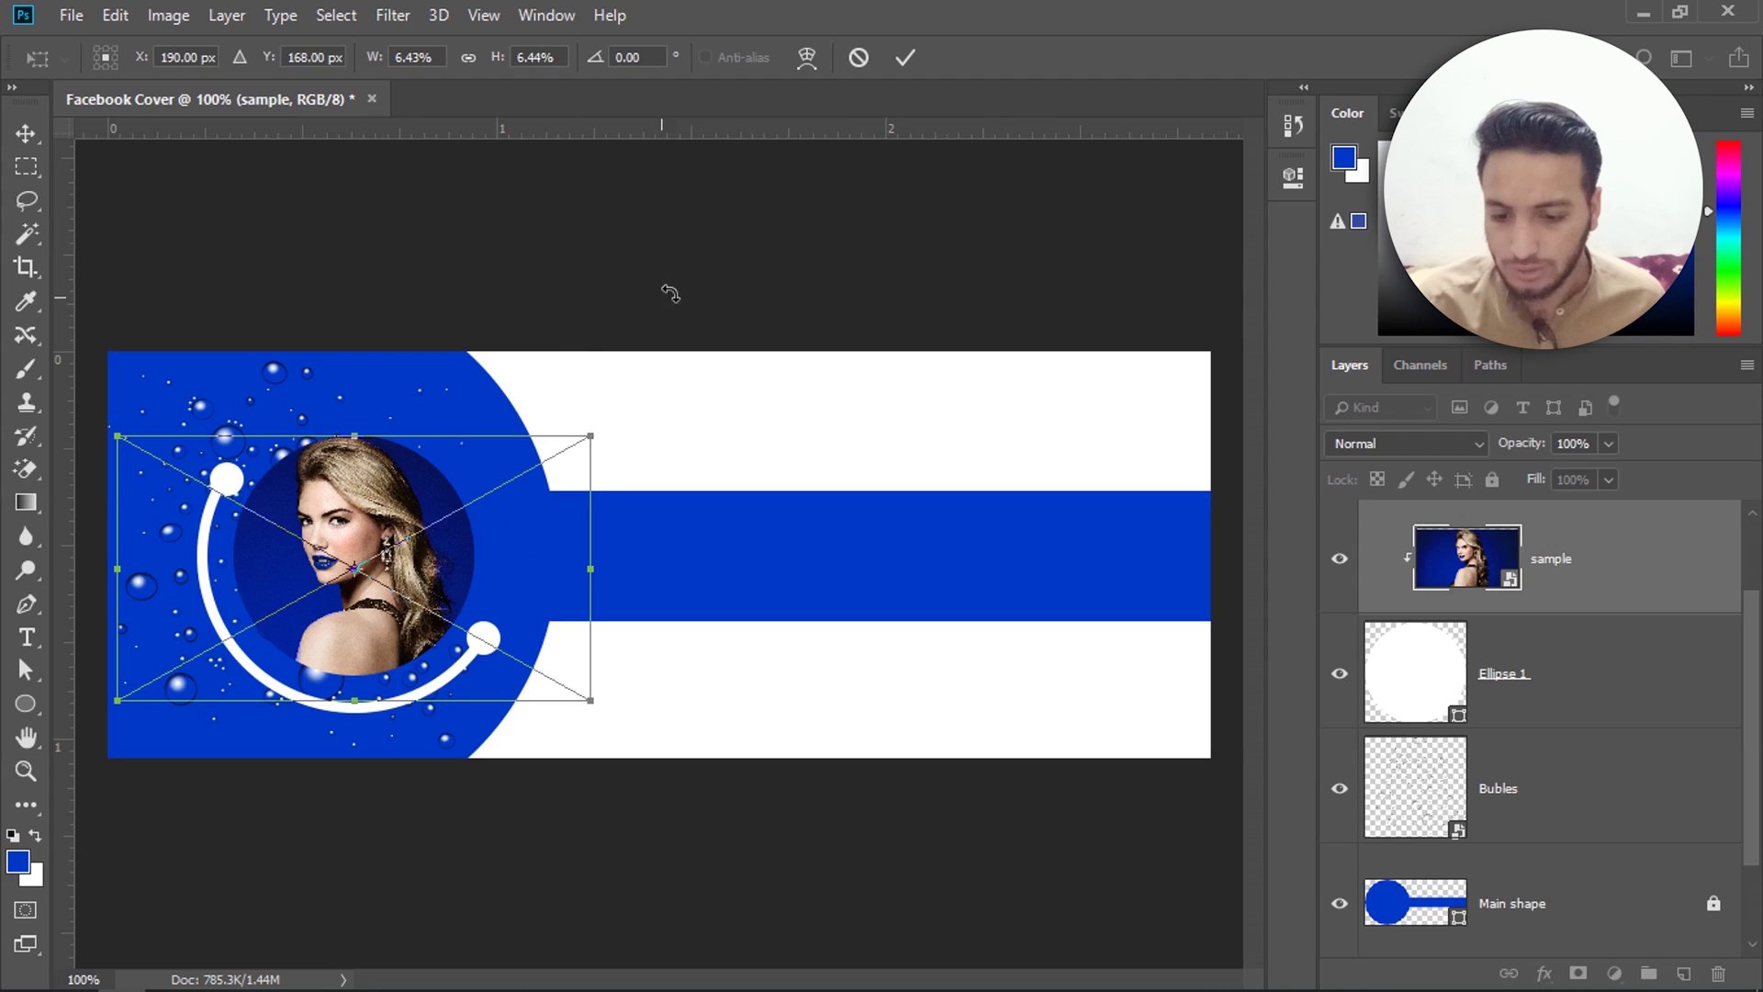
{"action": "left_click", "coordinate": [905, 58]}
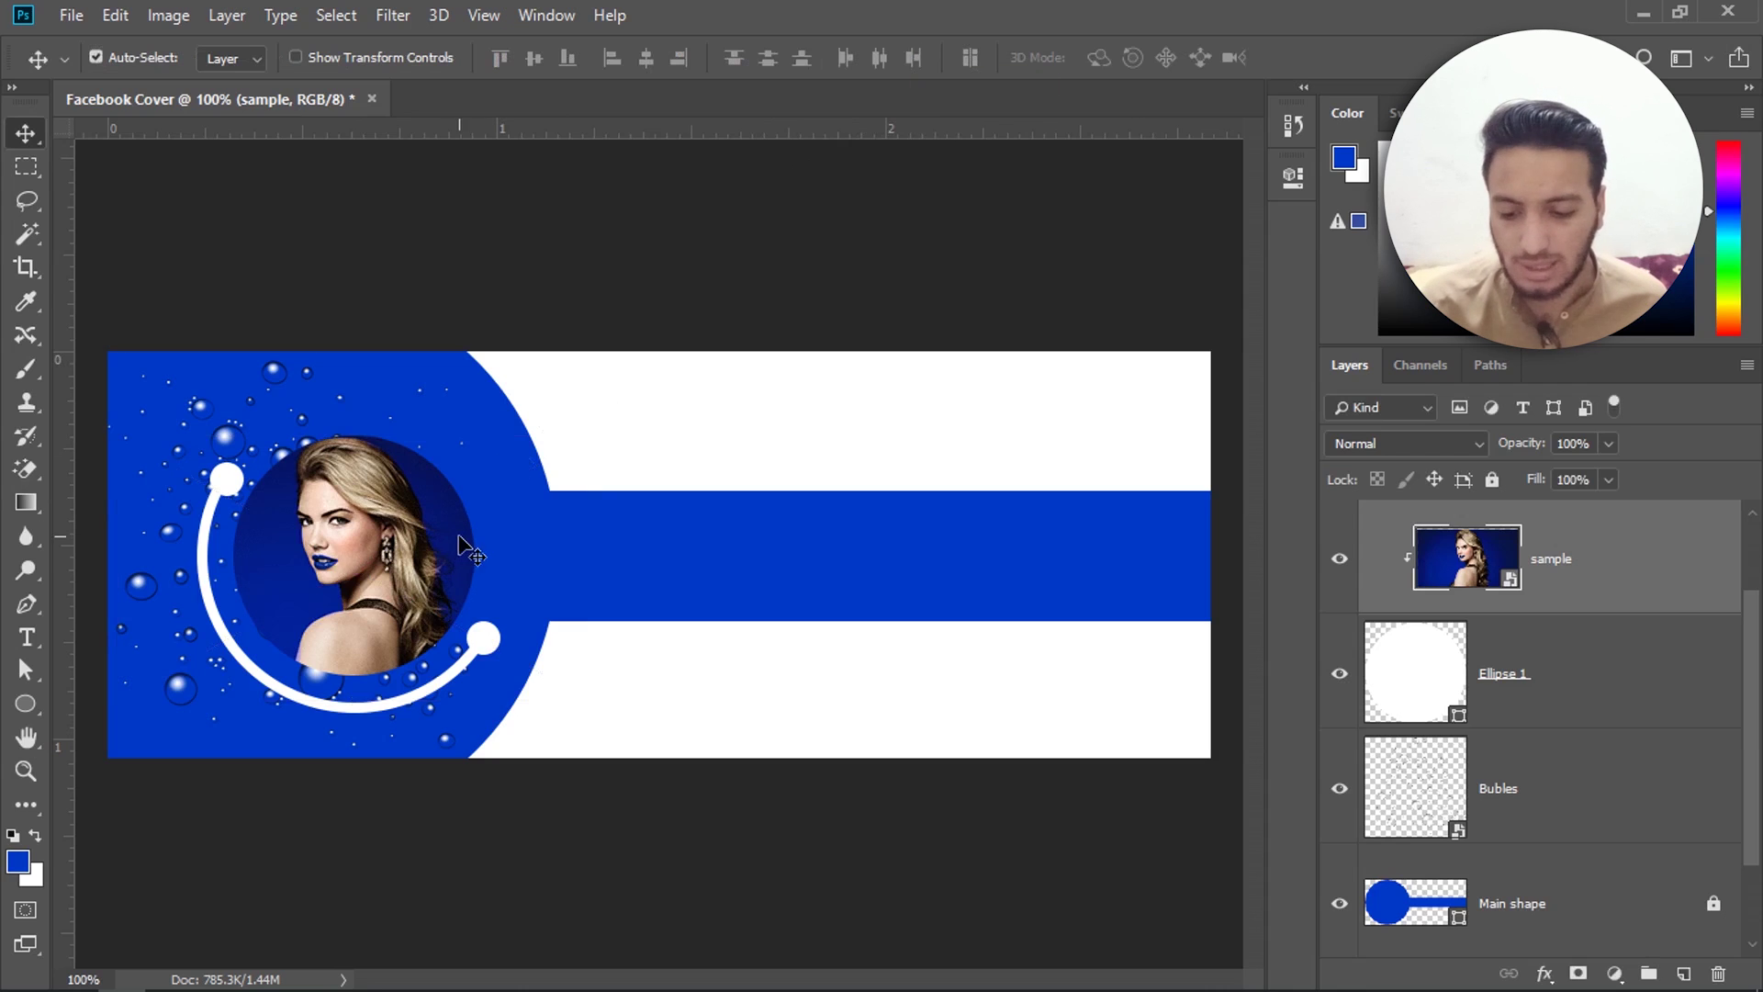
Step: Add a drop shadow to Ellipse 1 with a 45° angle, 8 px distance and 13 px size
{"action": "left_click", "coordinate": [1681, 687]}
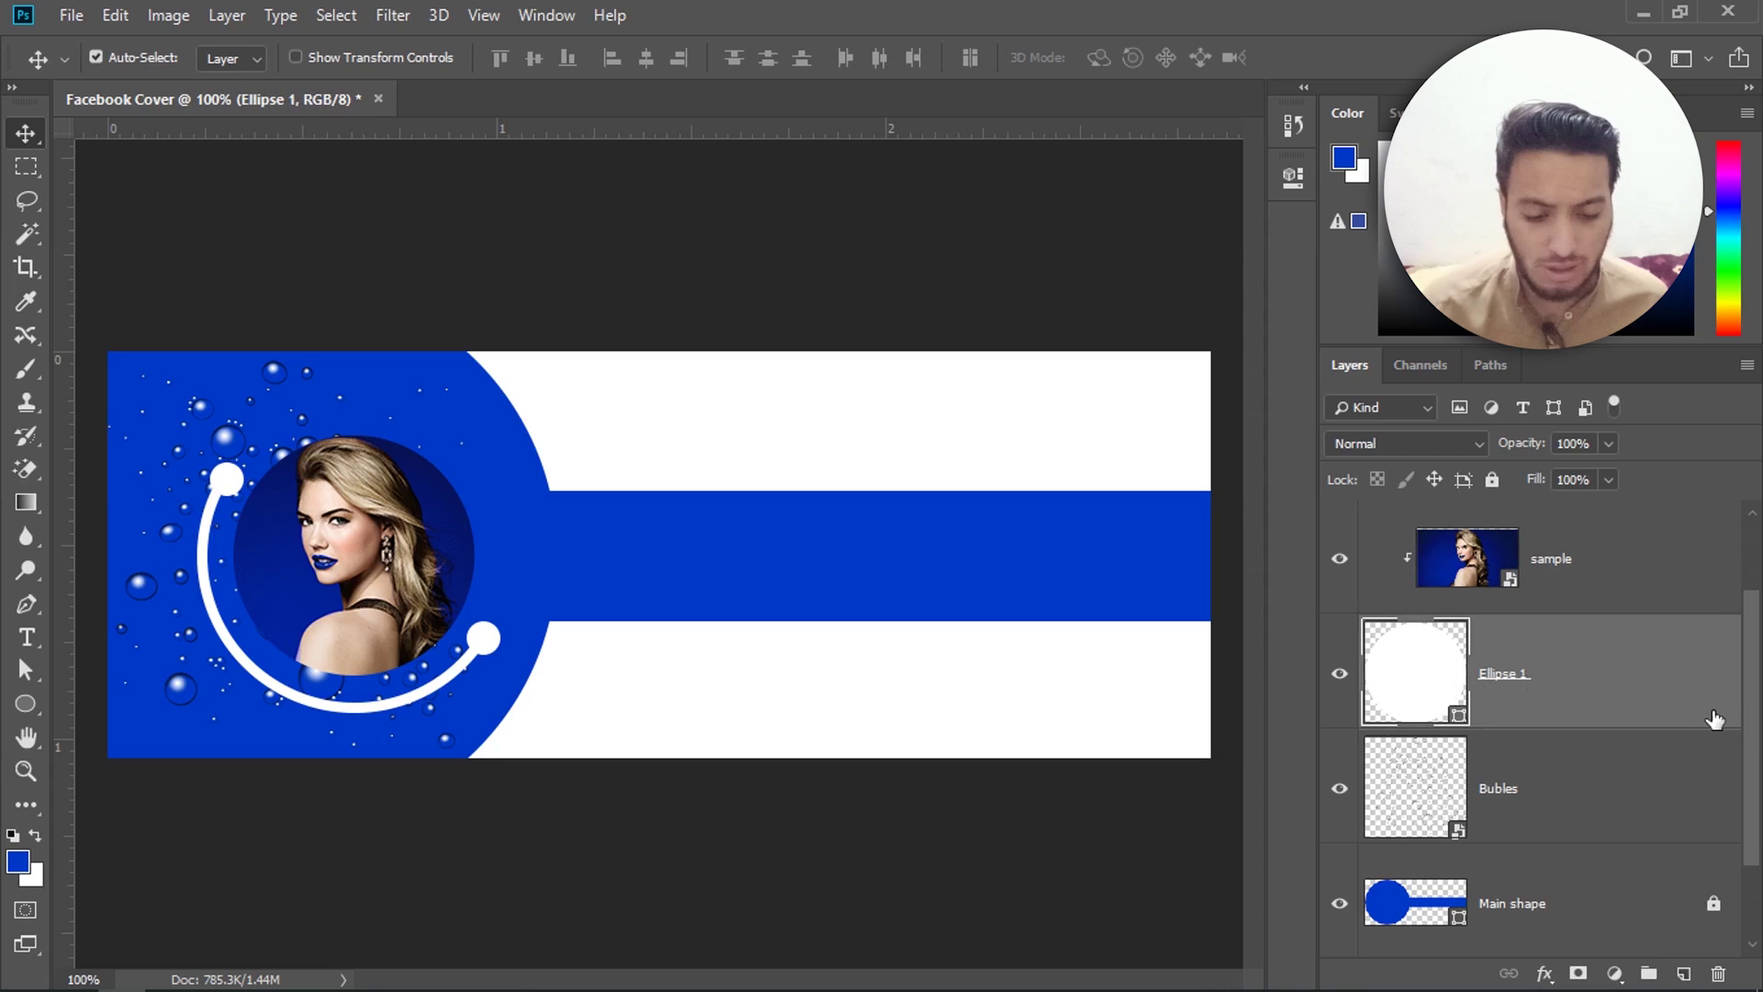
{"action": "right_click", "coordinate": [1696, 704]}
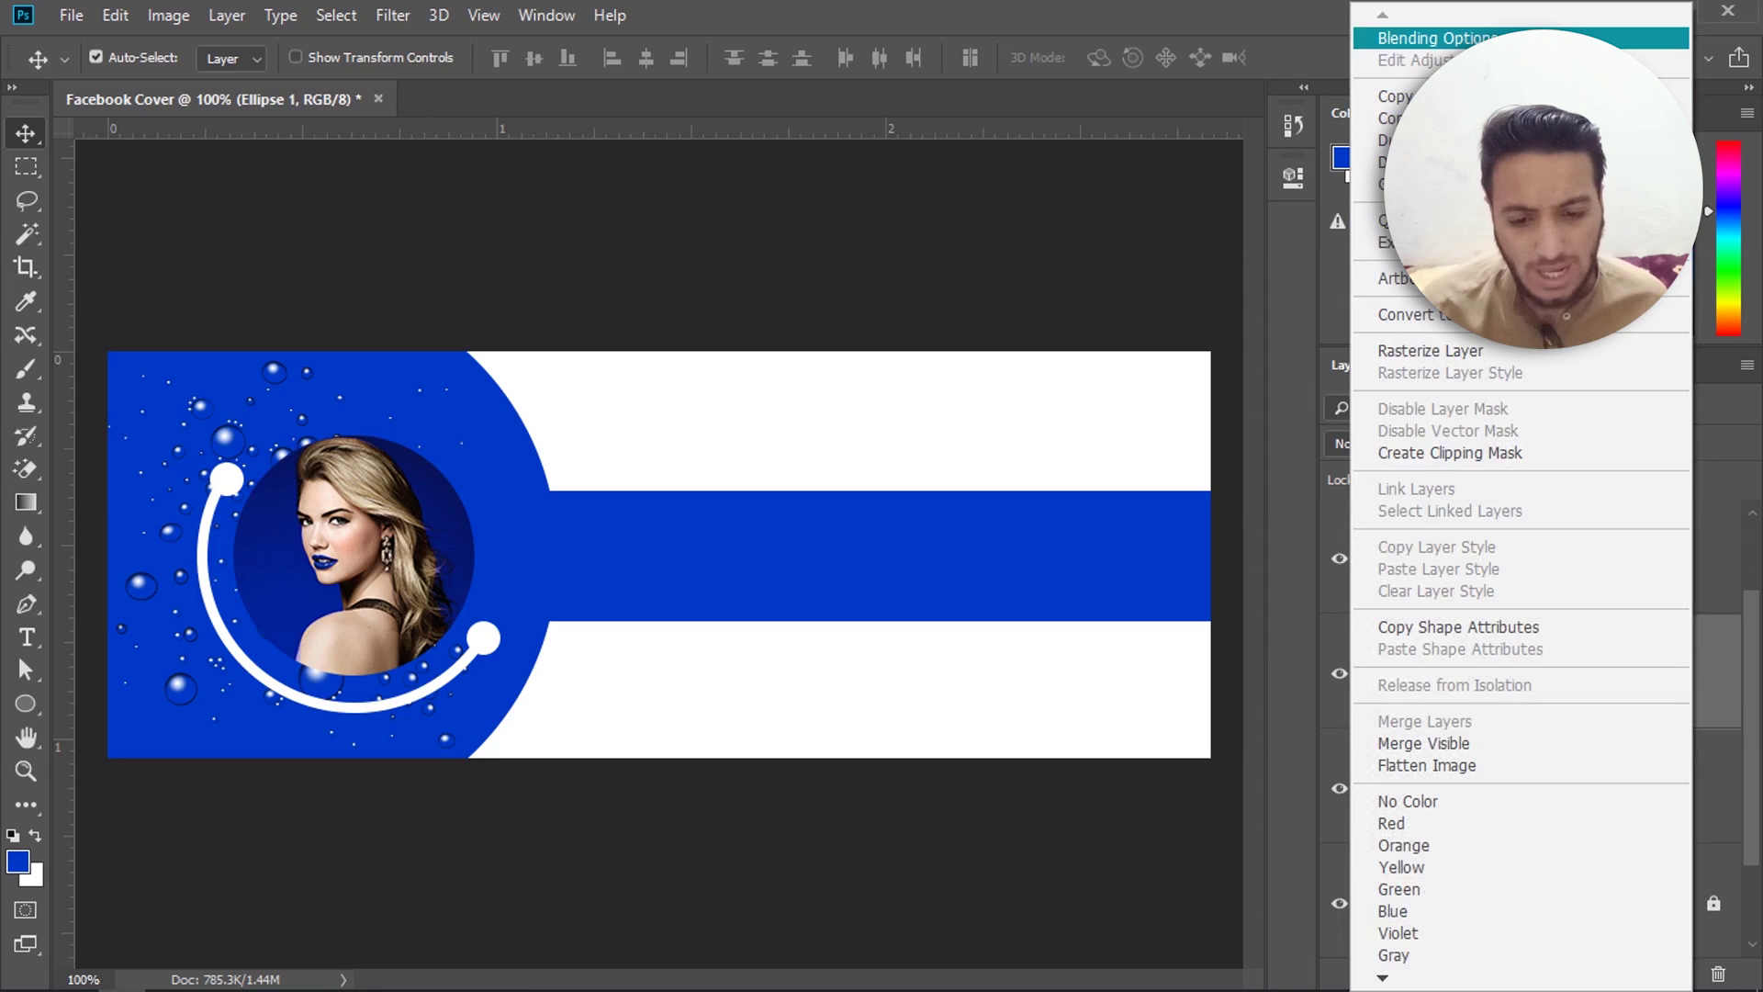
{"action": "left_click", "coordinate": [1433, 37]}
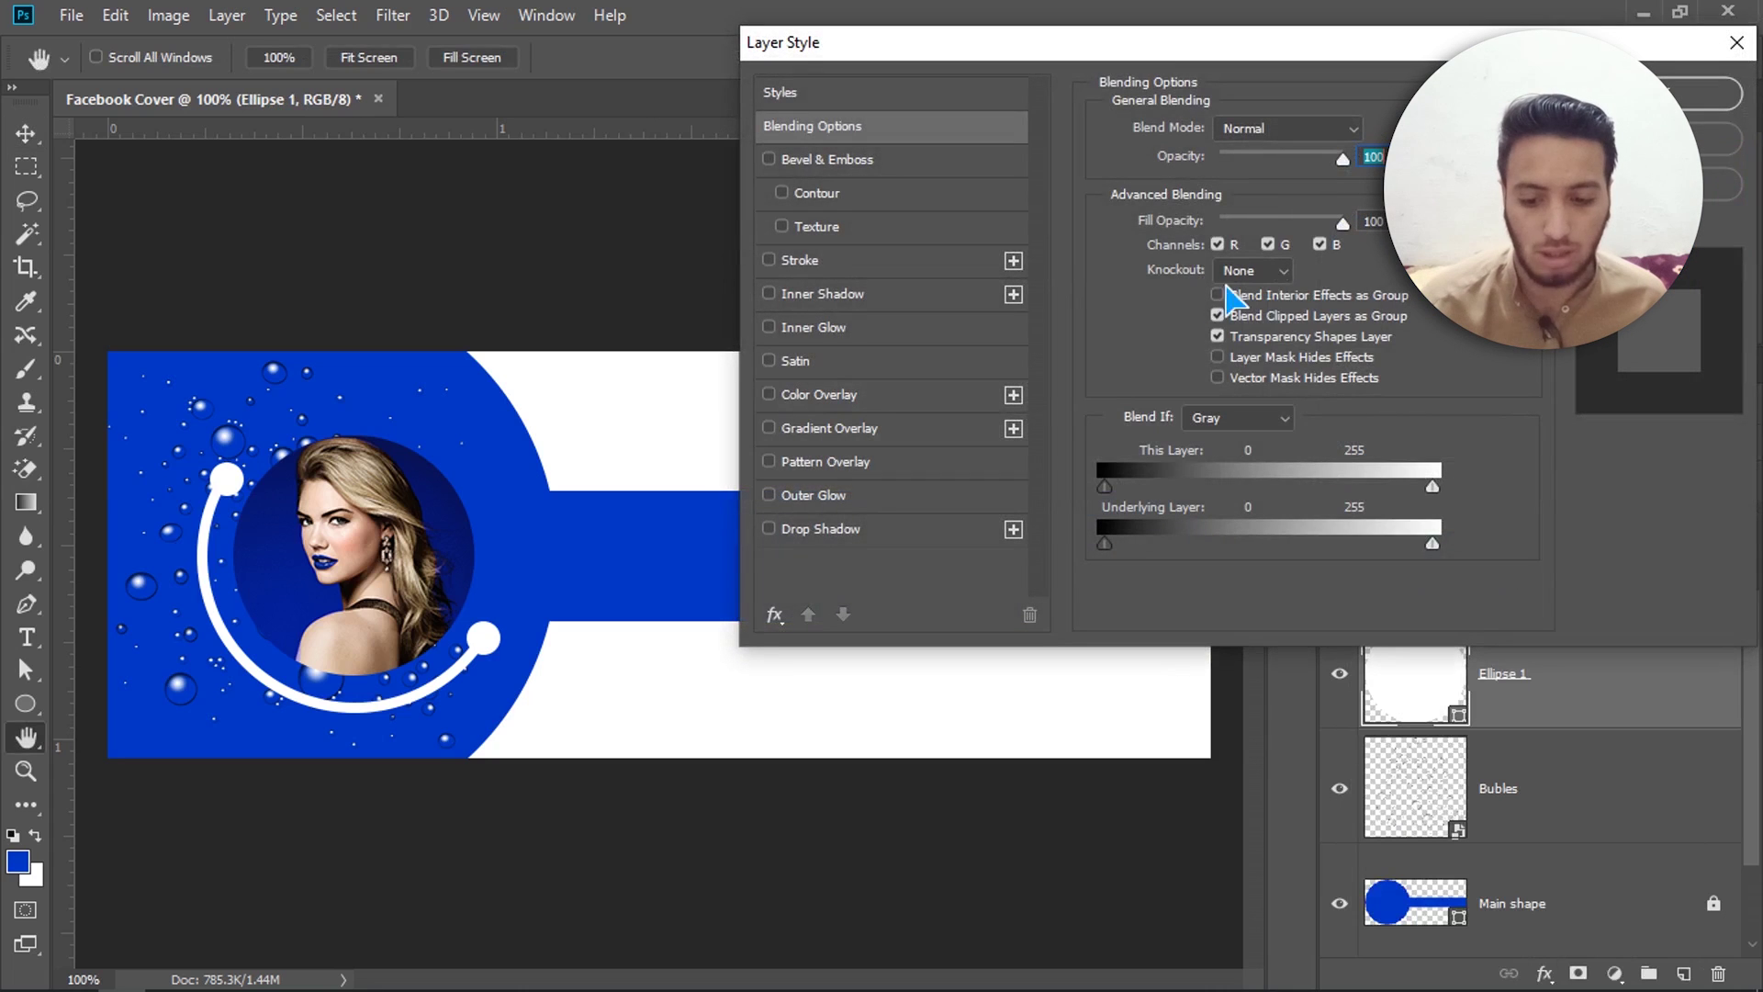
{"action": "left_click", "coordinate": [806, 530]}
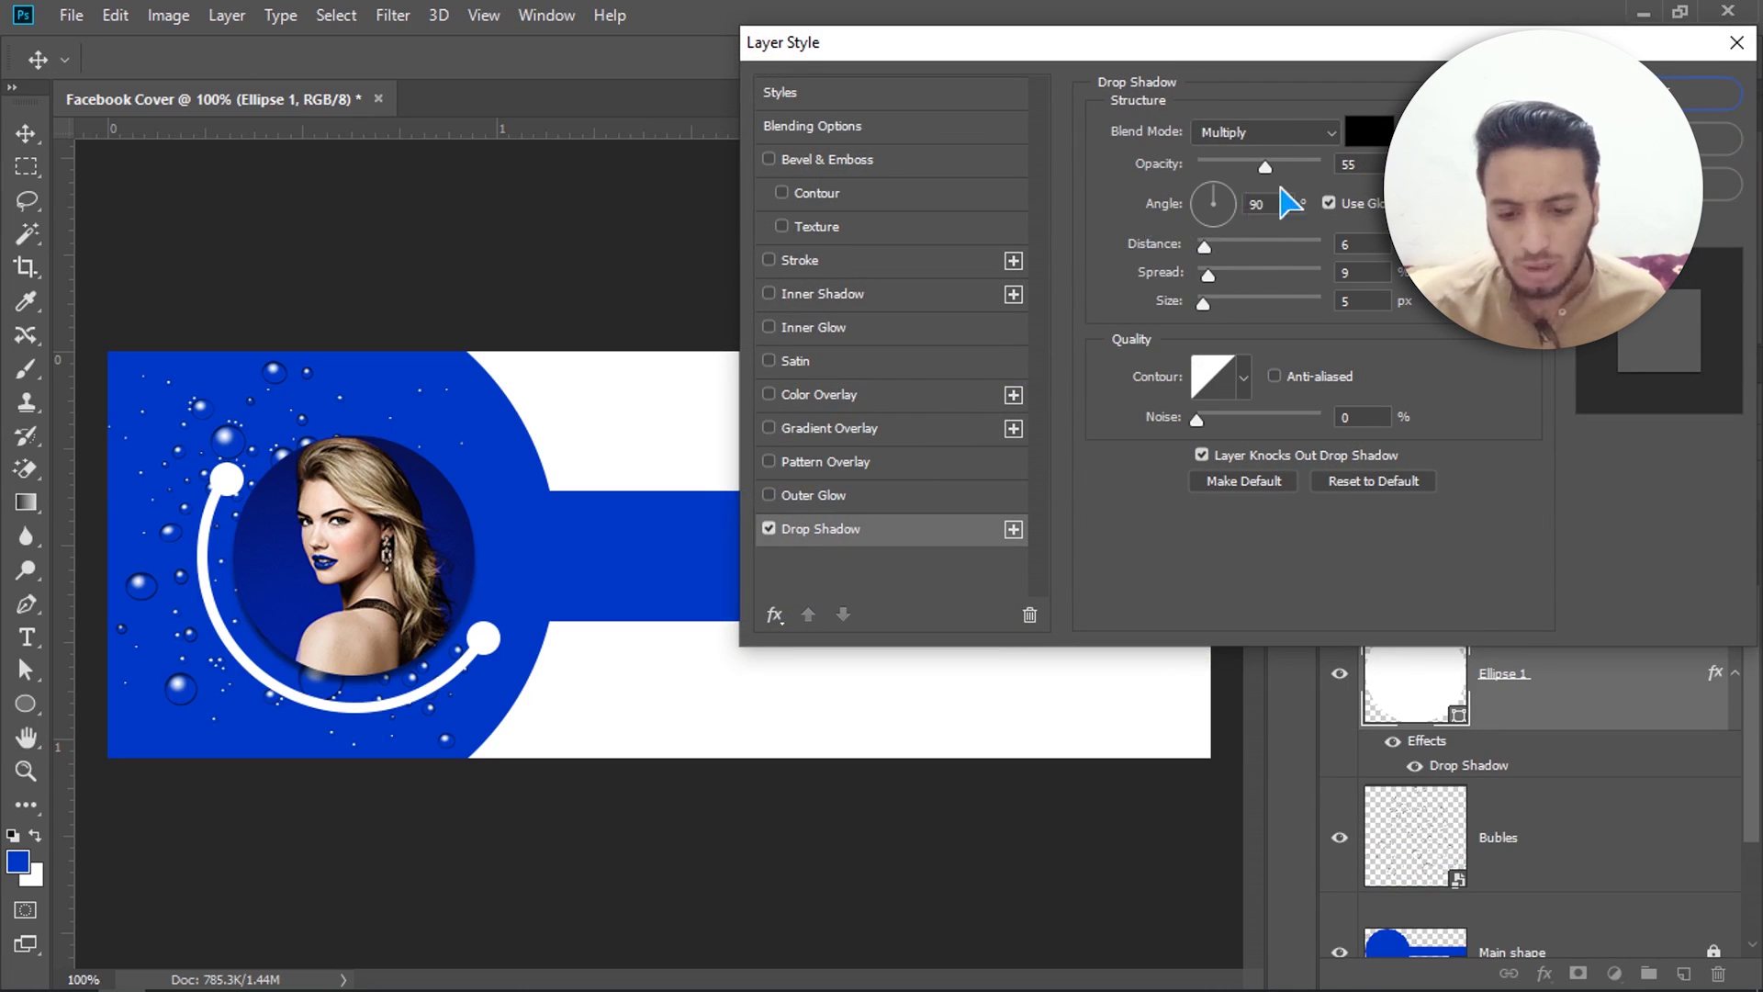
{"action": "left_click", "coordinate": [1271, 206]}
{"action": "type", "text": "45"}
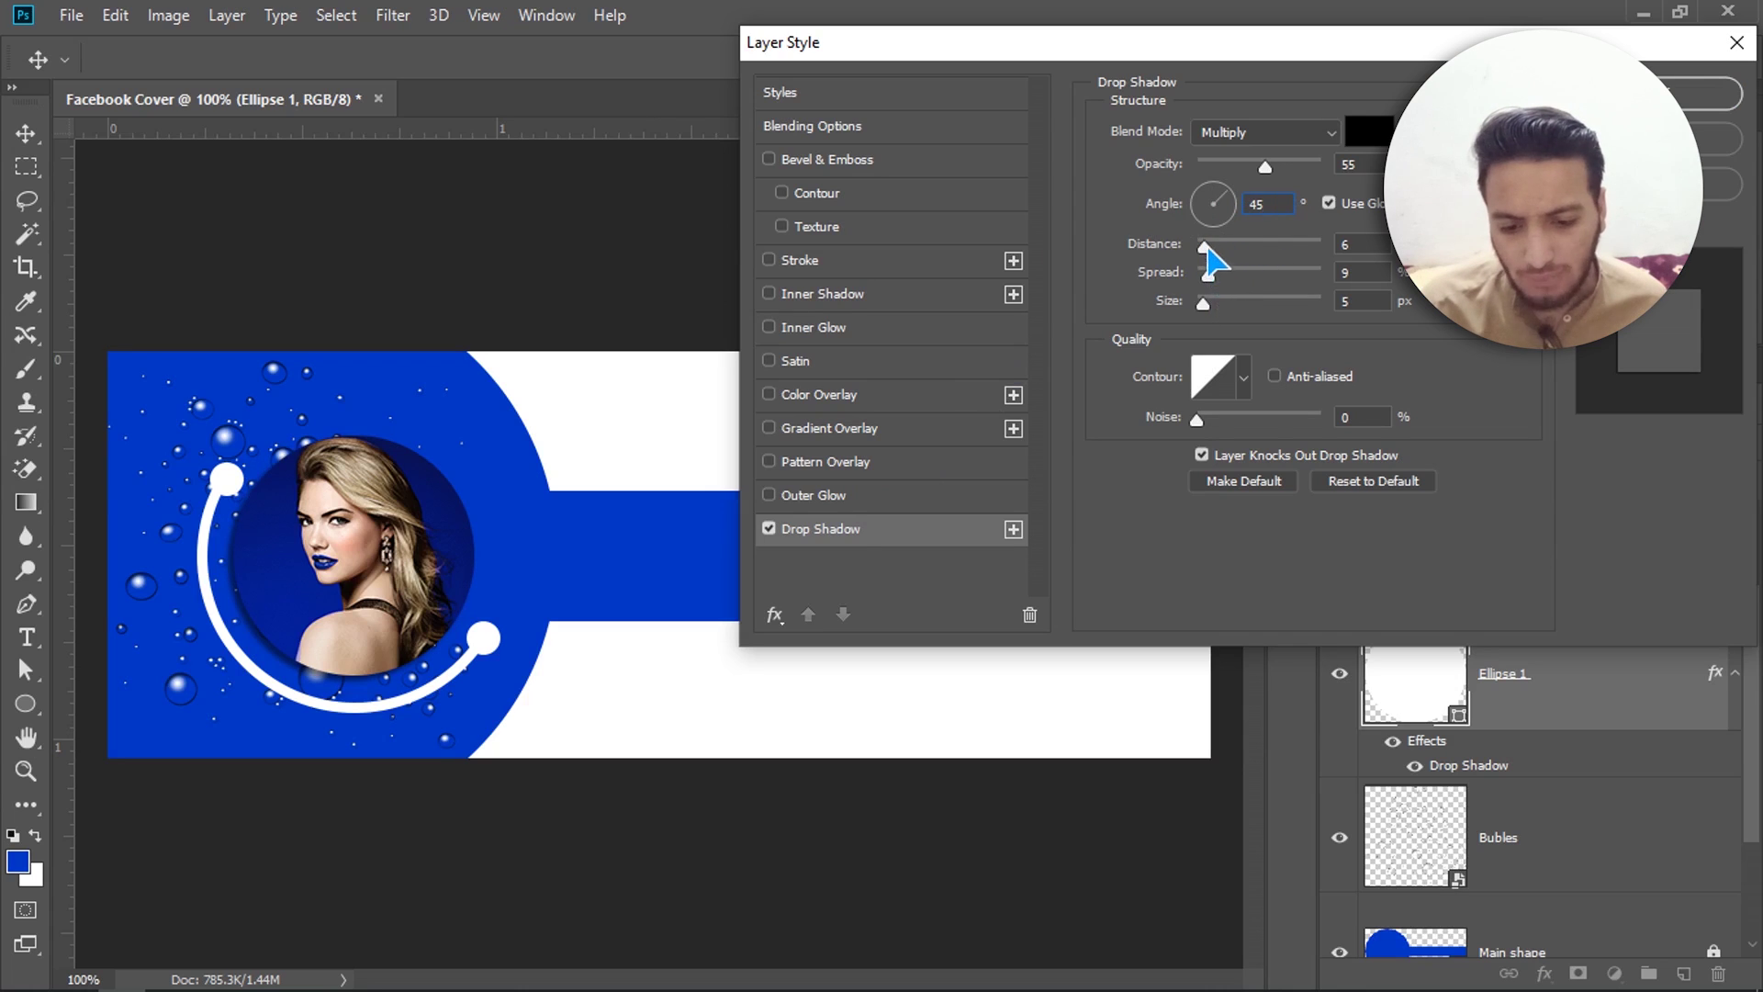
{"action": "left_click_drag", "start_coordinate": [1204, 244], "coordinate": [1207, 244]}
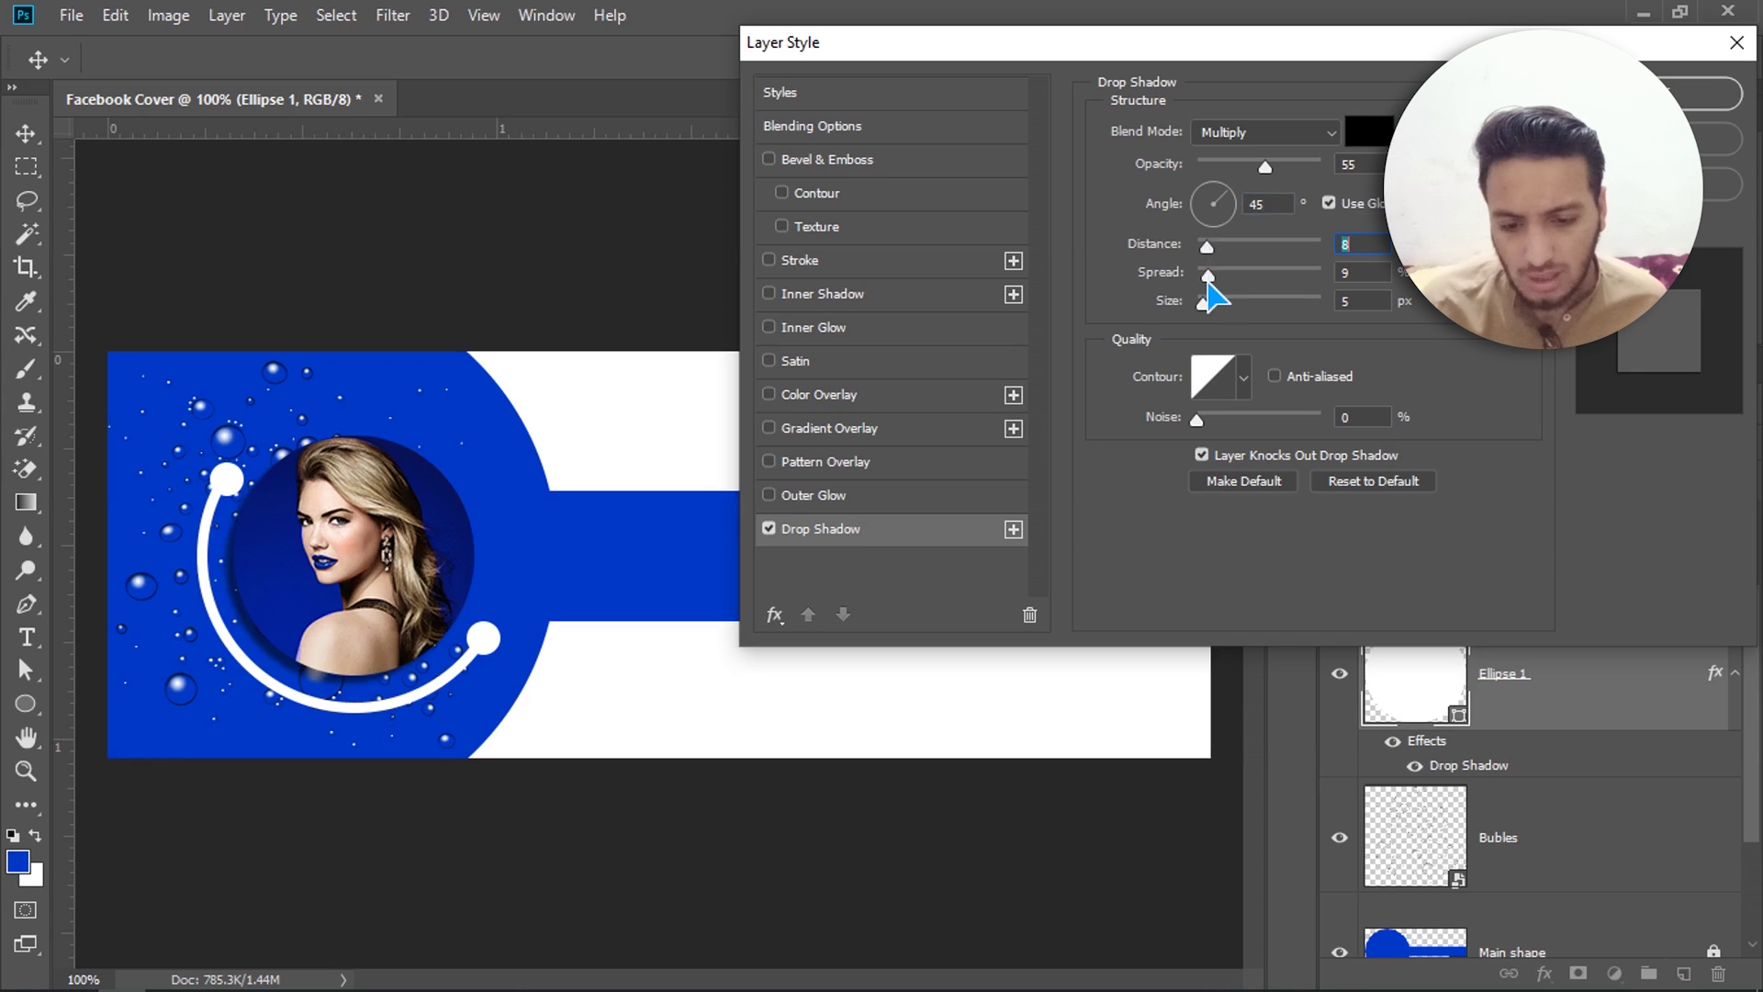
{"action": "left_click_drag", "start_coordinate": [1203, 304], "coordinate": [1212, 307]}
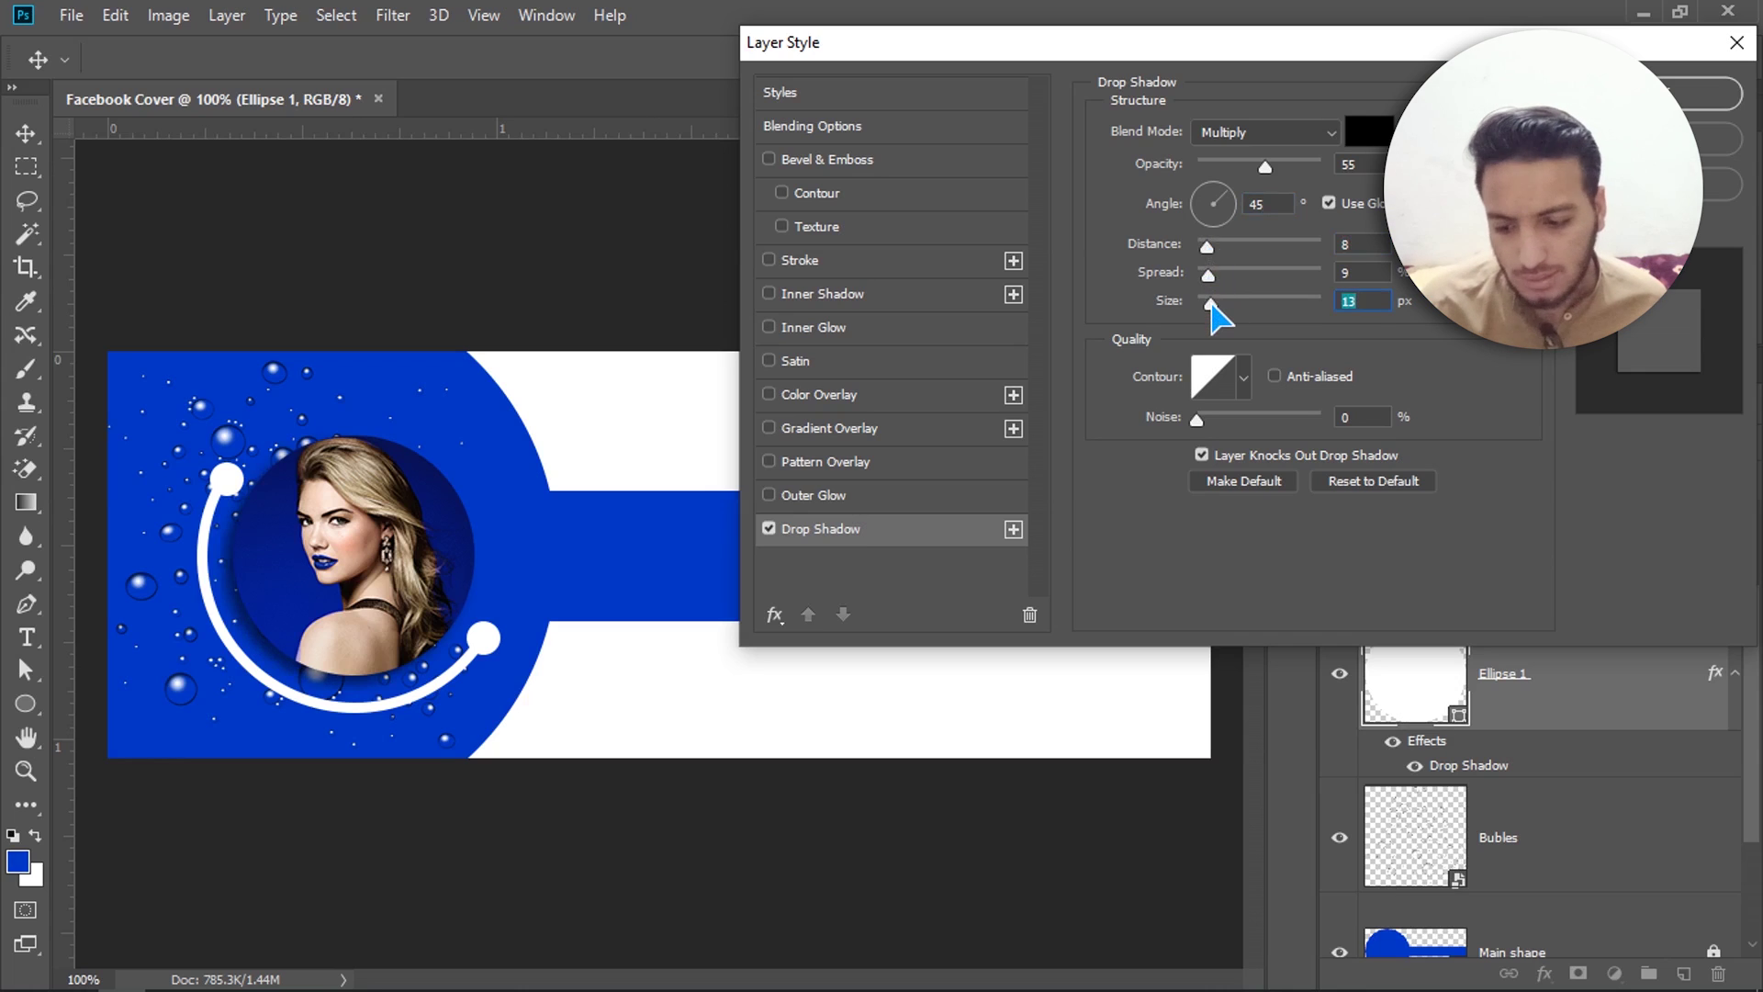
{"action": "left_click", "coordinate": [1682, 101]}
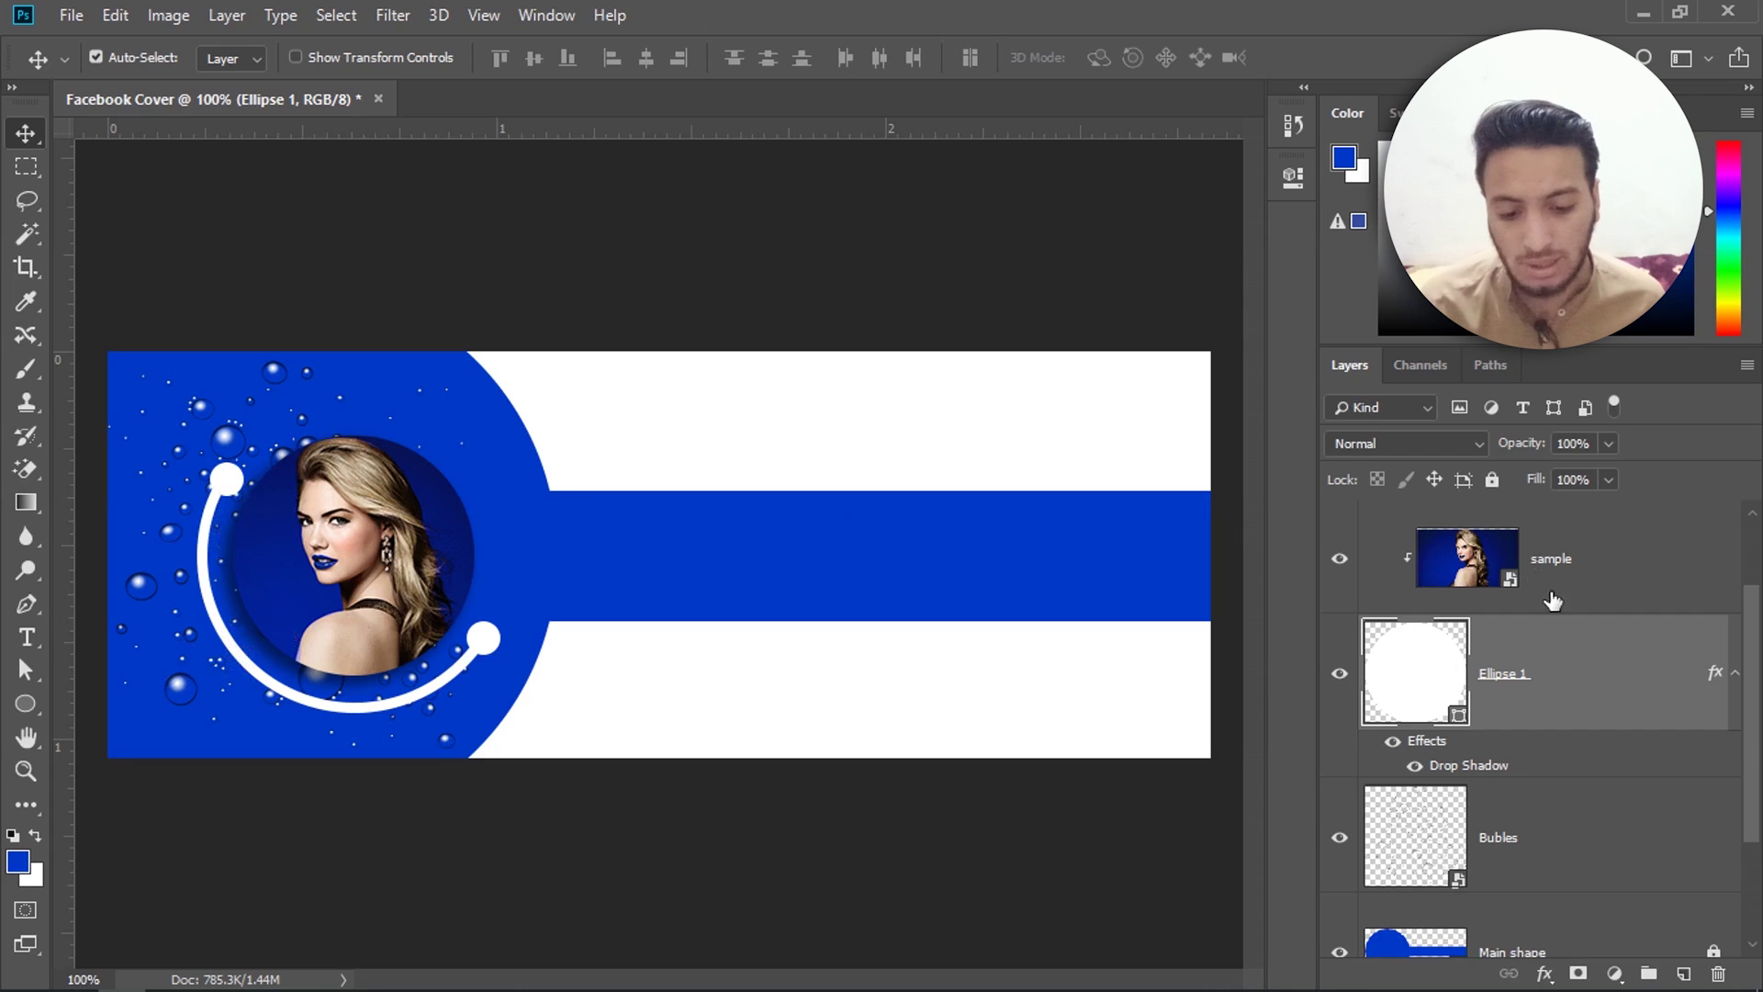
Step: Copy the layer style of Ellipse 1 and paste it onto the style layer
{"action": "right_click", "coordinate": [1618, 709]}
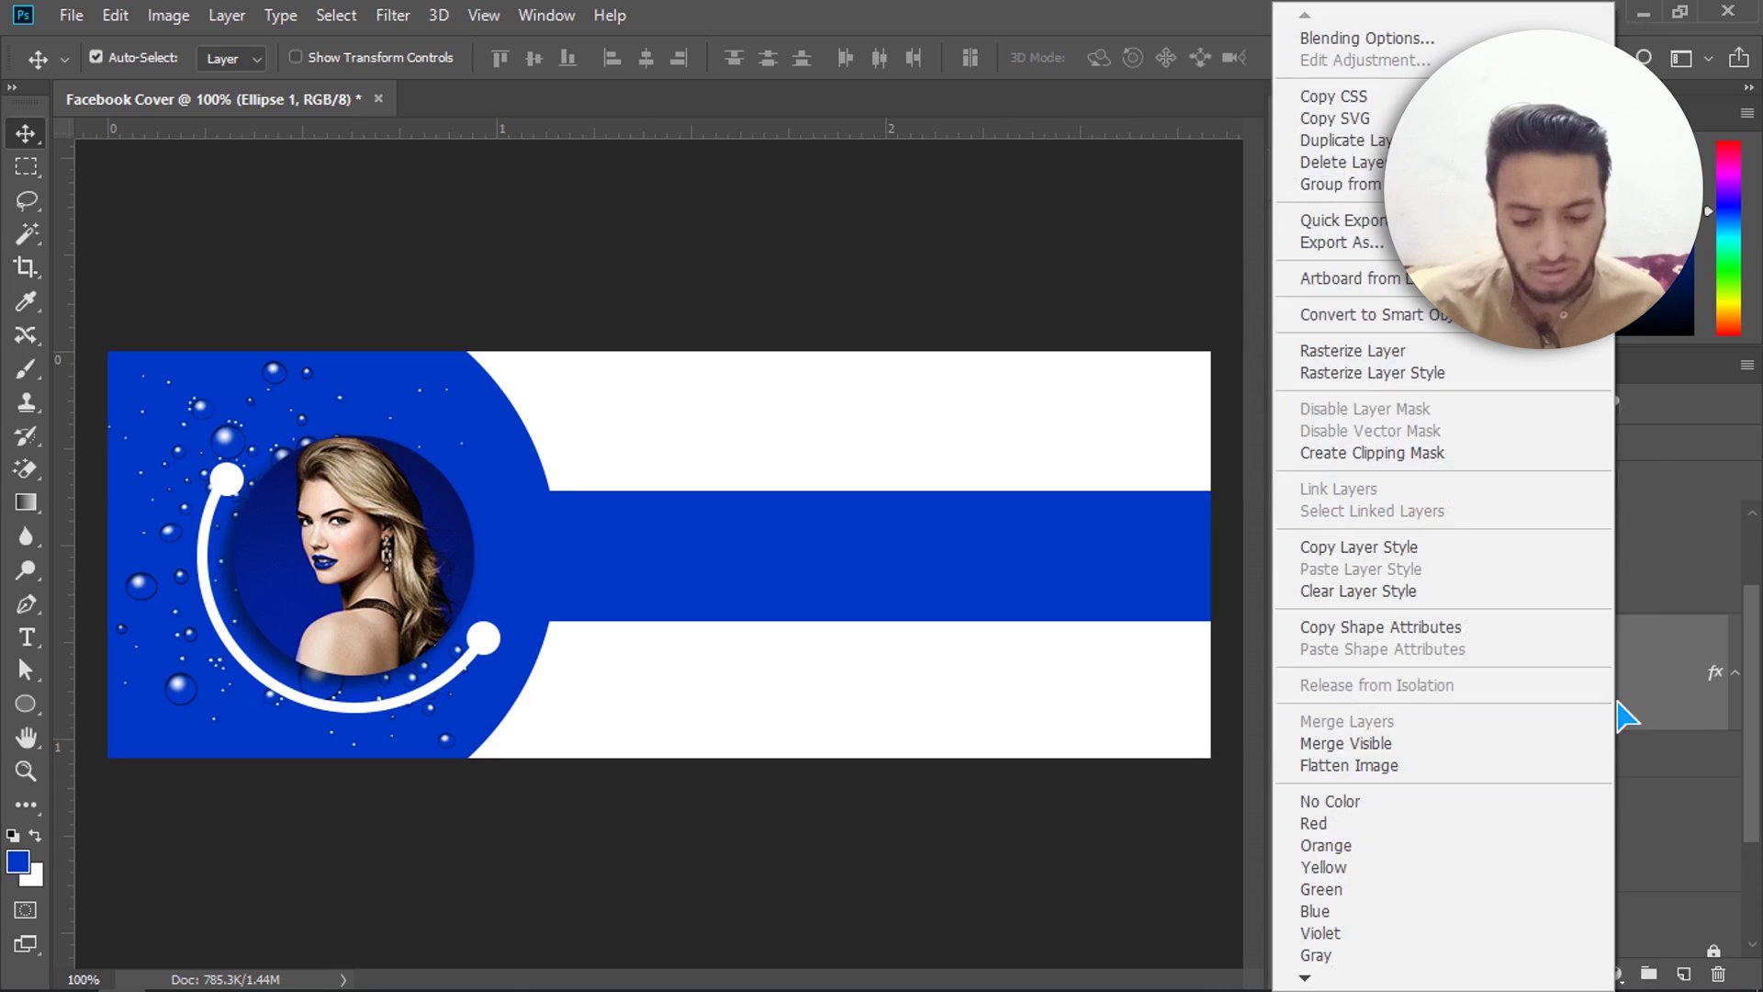
{"action": "left_click", "coordinate": [1411, 551]}
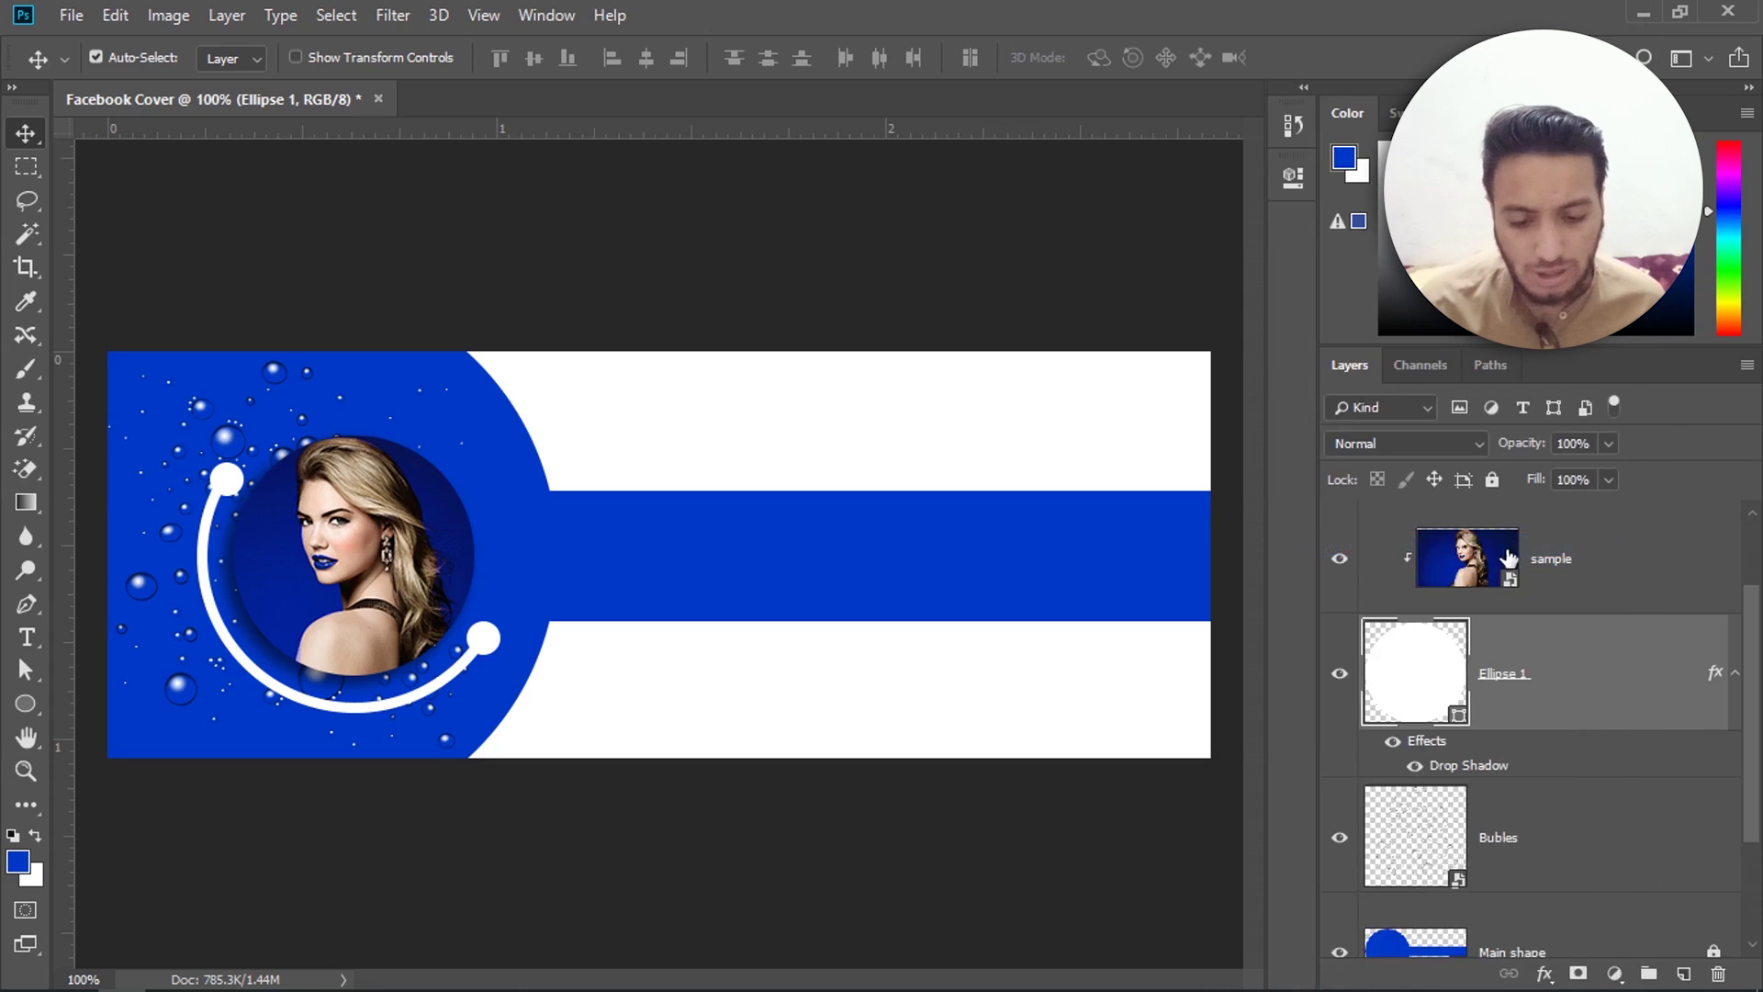
{"action": "scroll", "coordinate": [1586, 818], "scroll_direction": "up", "scroll_amount": 2}
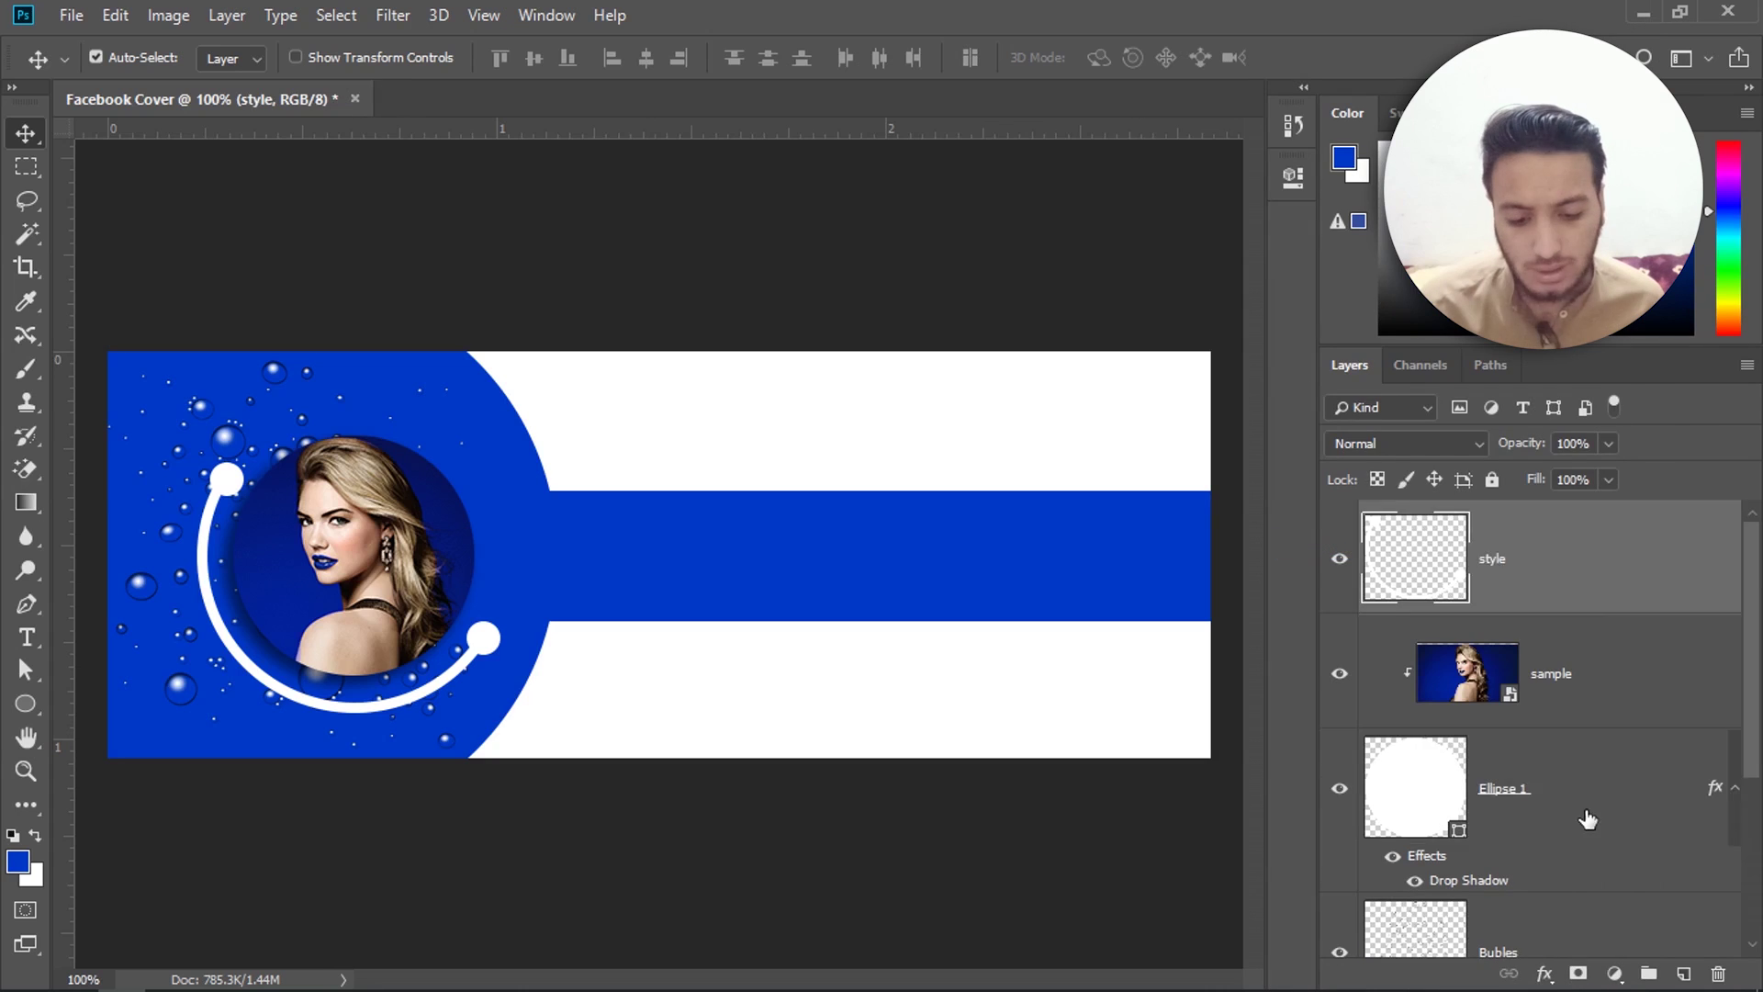
{"action": "left_click", "coordinate": [1563, 578]}
{"action": "right_click", "coordinate": [1607, 578]}
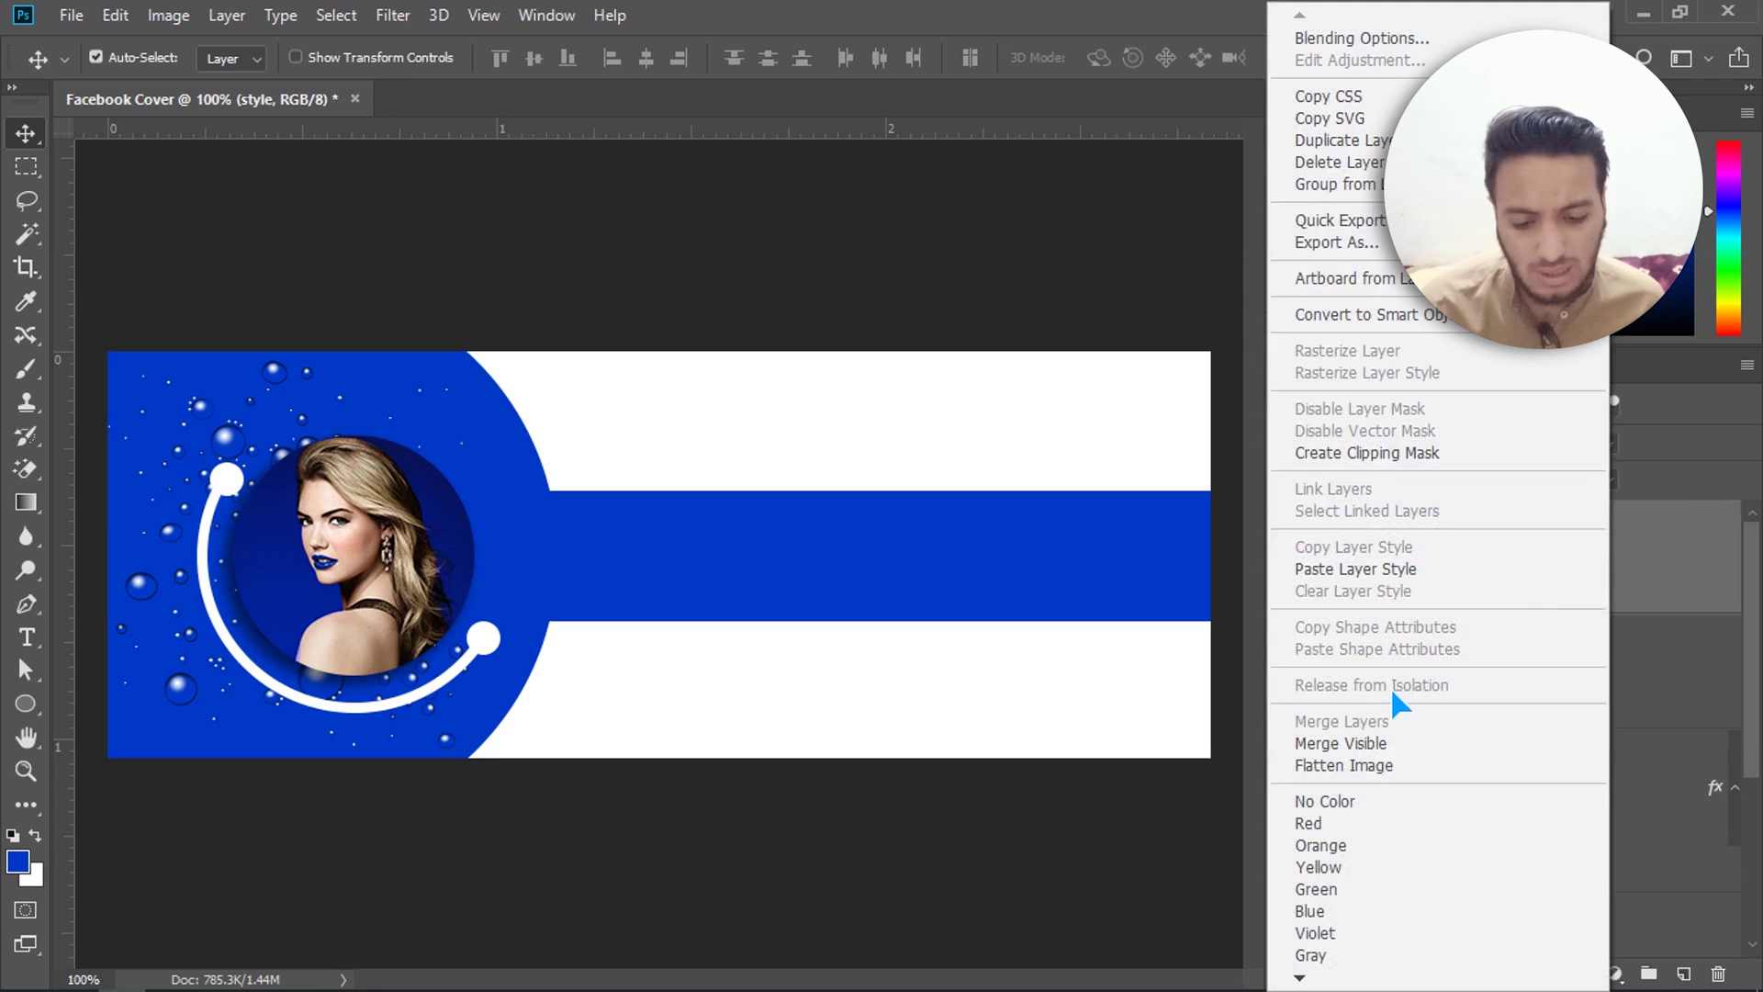
{"action": "left_click", "coordinate": [1407, 569]}
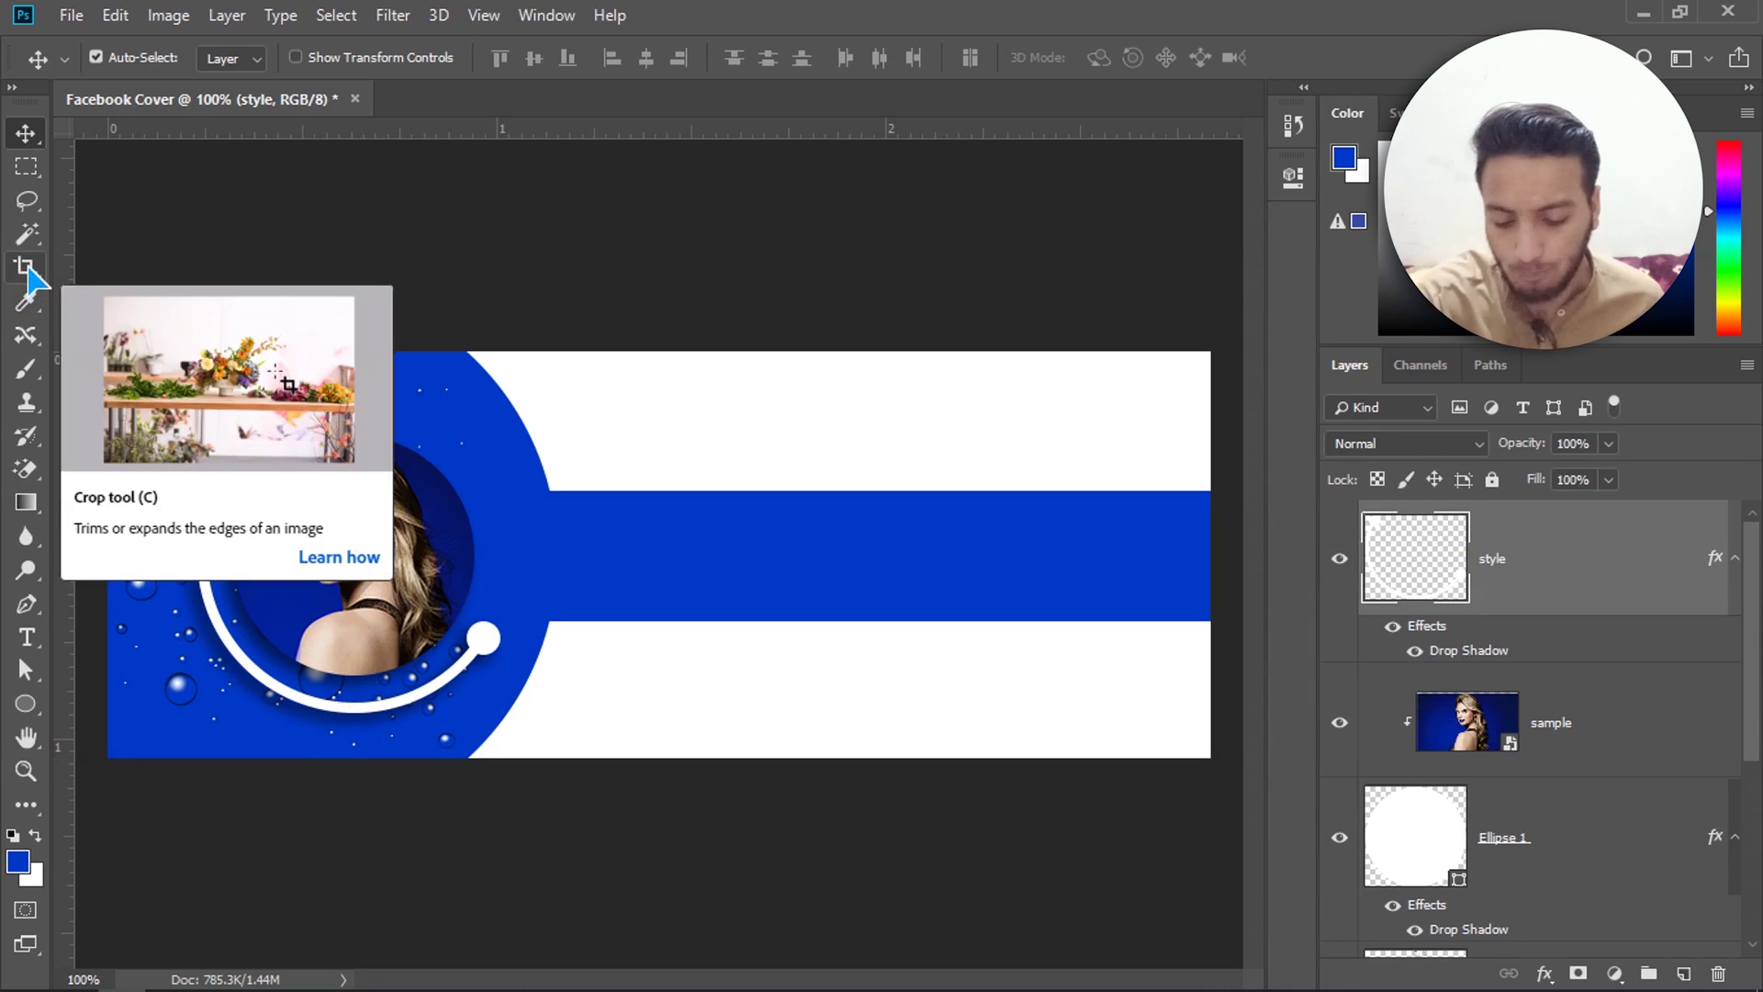
Step: Outline a thin crescent along the large blue circle's lower-right edge with the Pen tool and load it as a selection on a new layer
{"action": "key", "text": "p"}
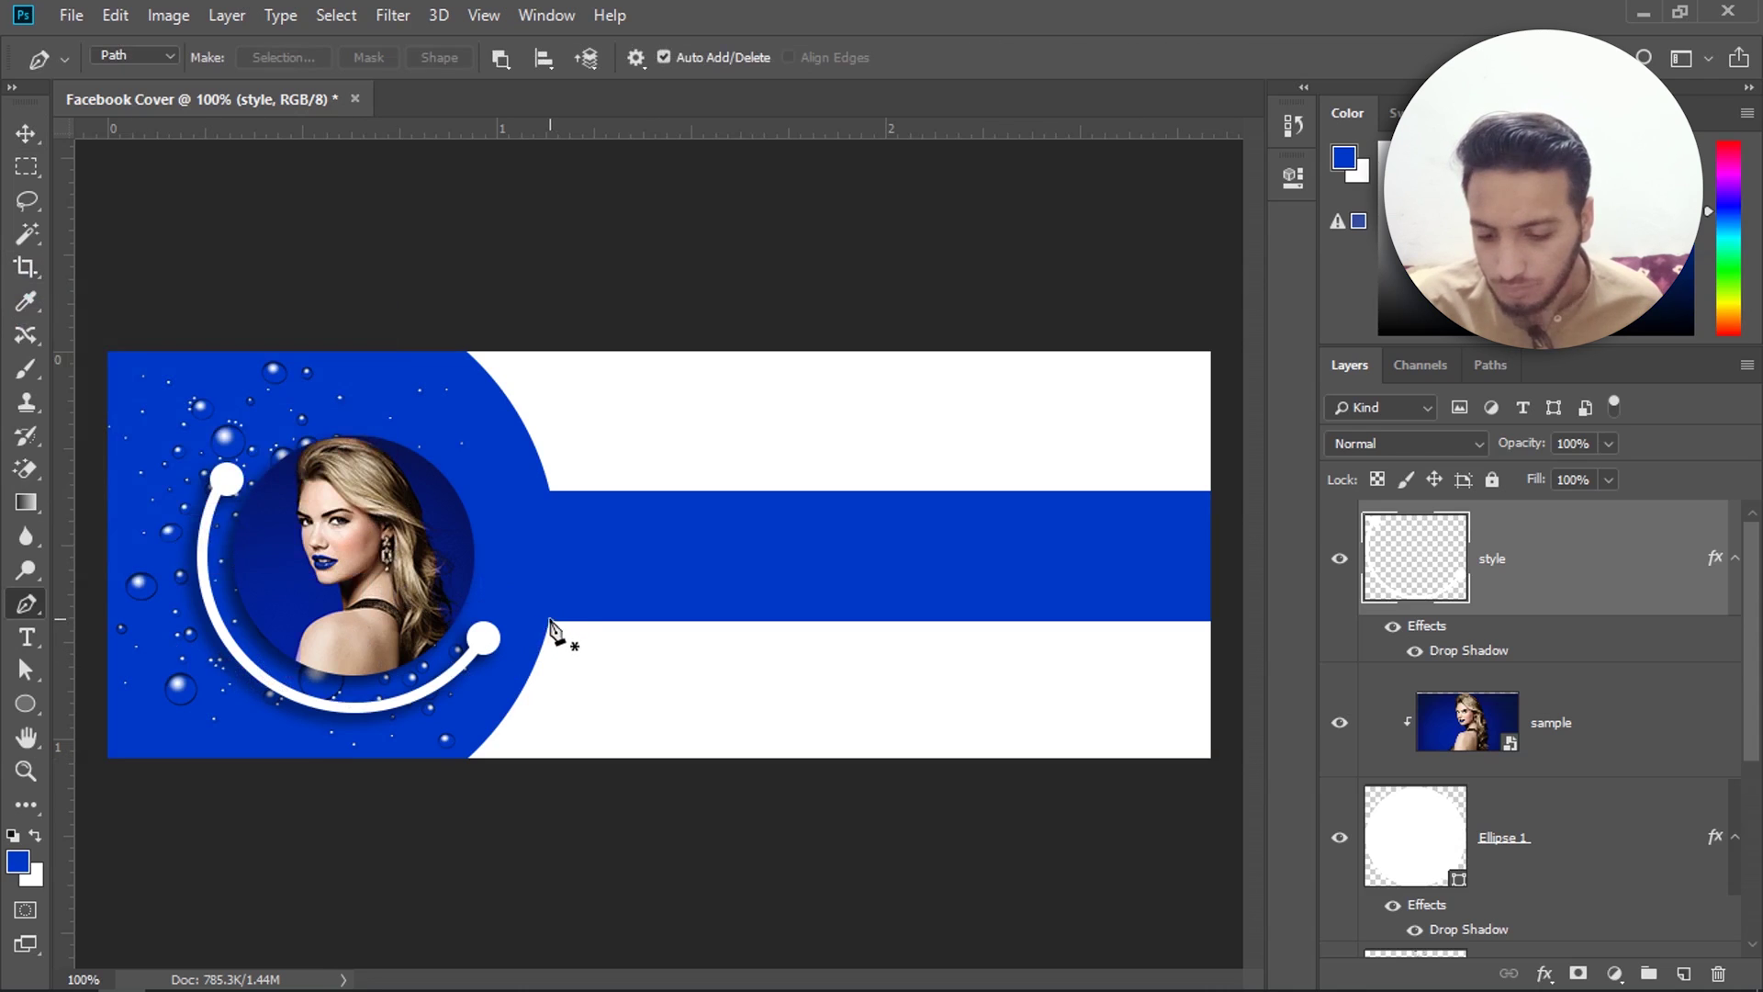
{"action": "left_click", "coordinate": [550, 620]}
{"action": "left_click_drag", "start_coordinate": [418, 765], "coordinate": [455, 769]}
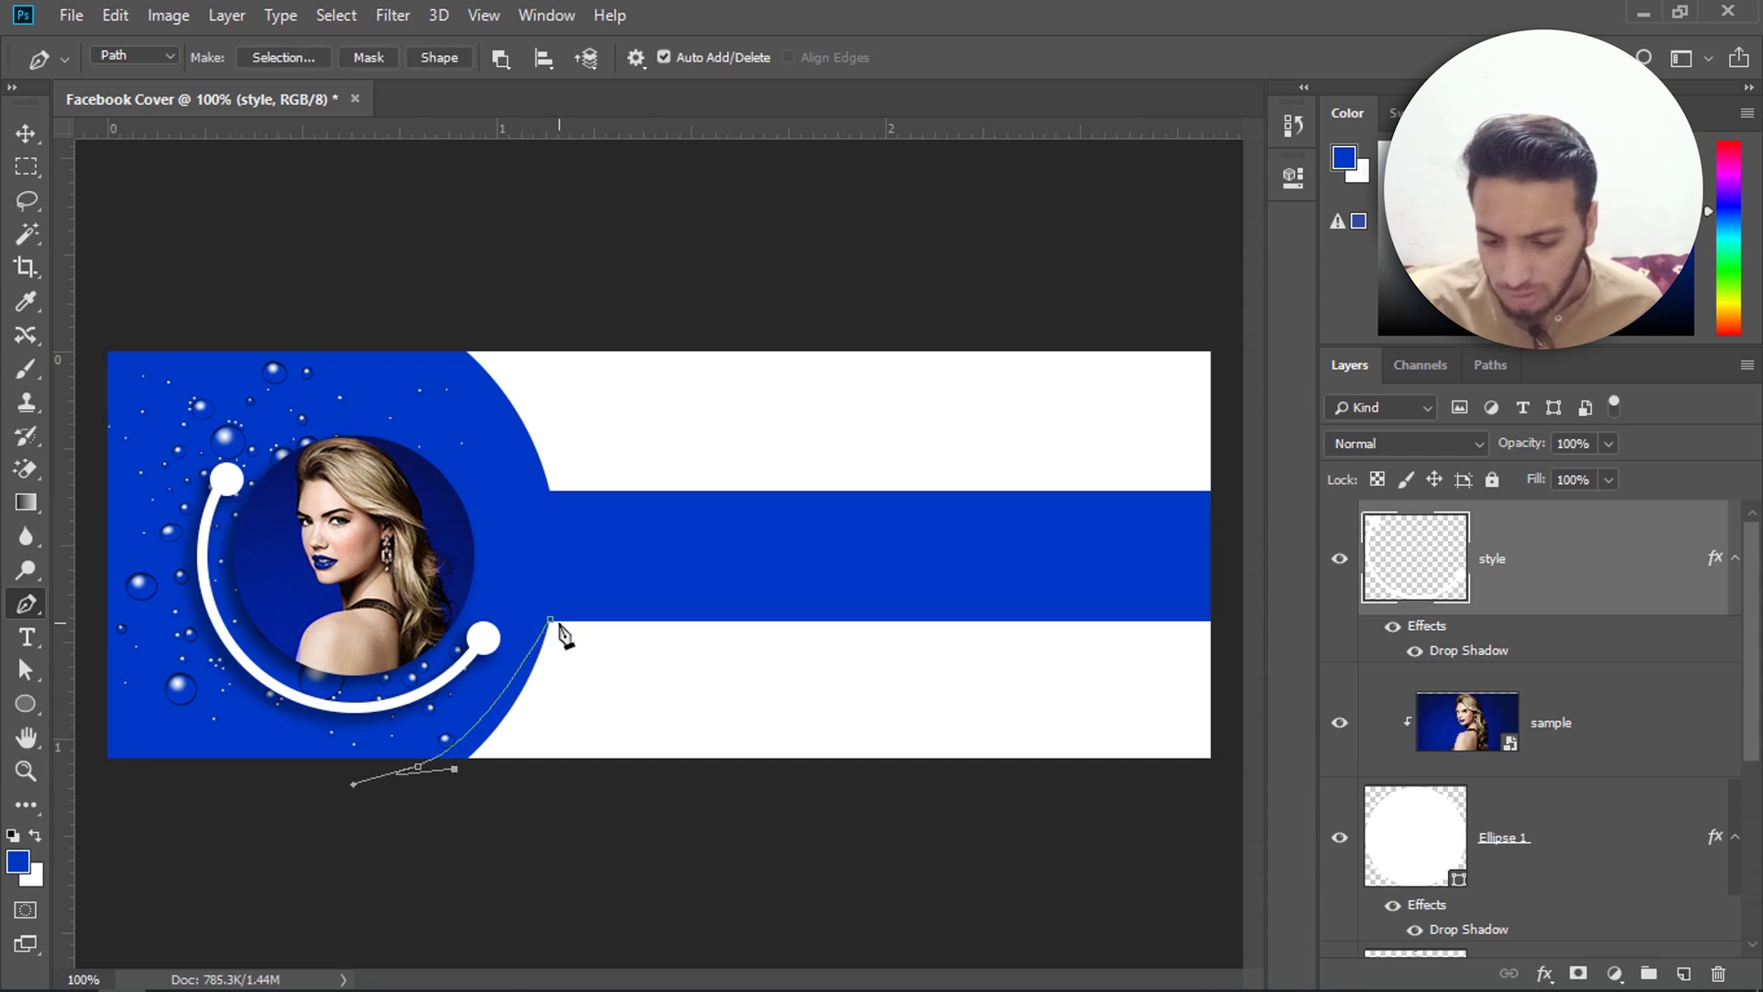
{"action": "left_click_drag", "start_coordinate": [550, 621], "coordinate": [578, 508]}
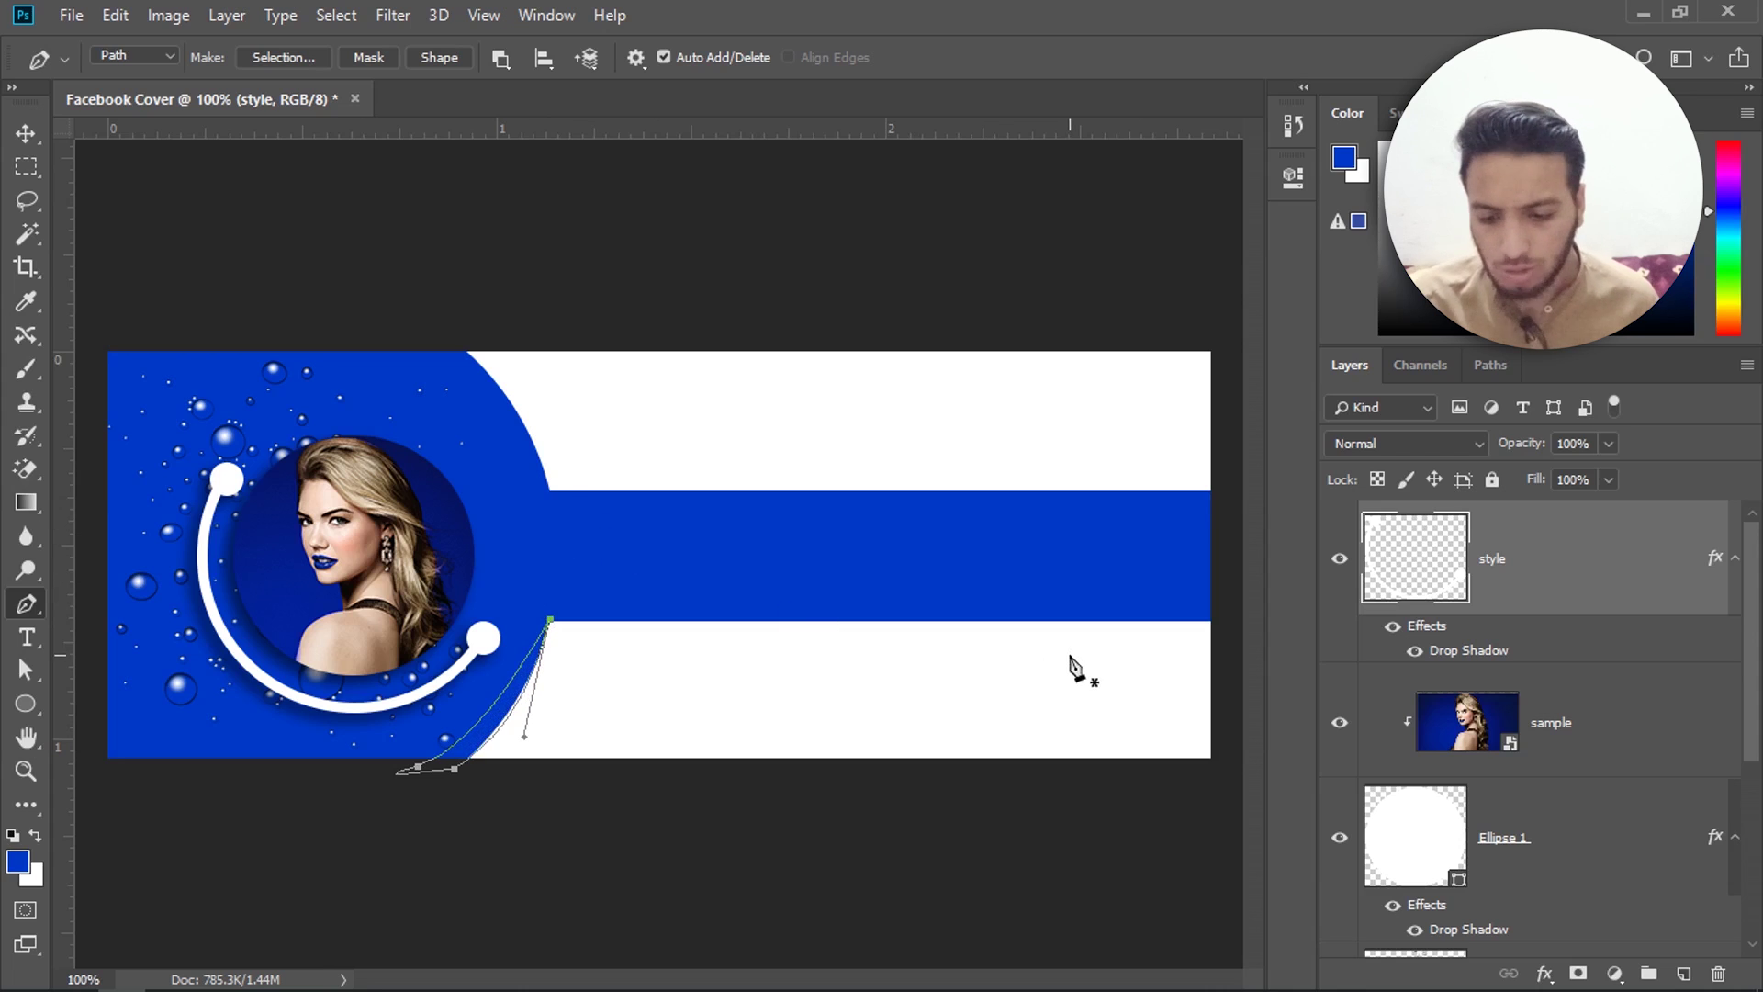
{"action": "key", "text": "ctrl+Return"}
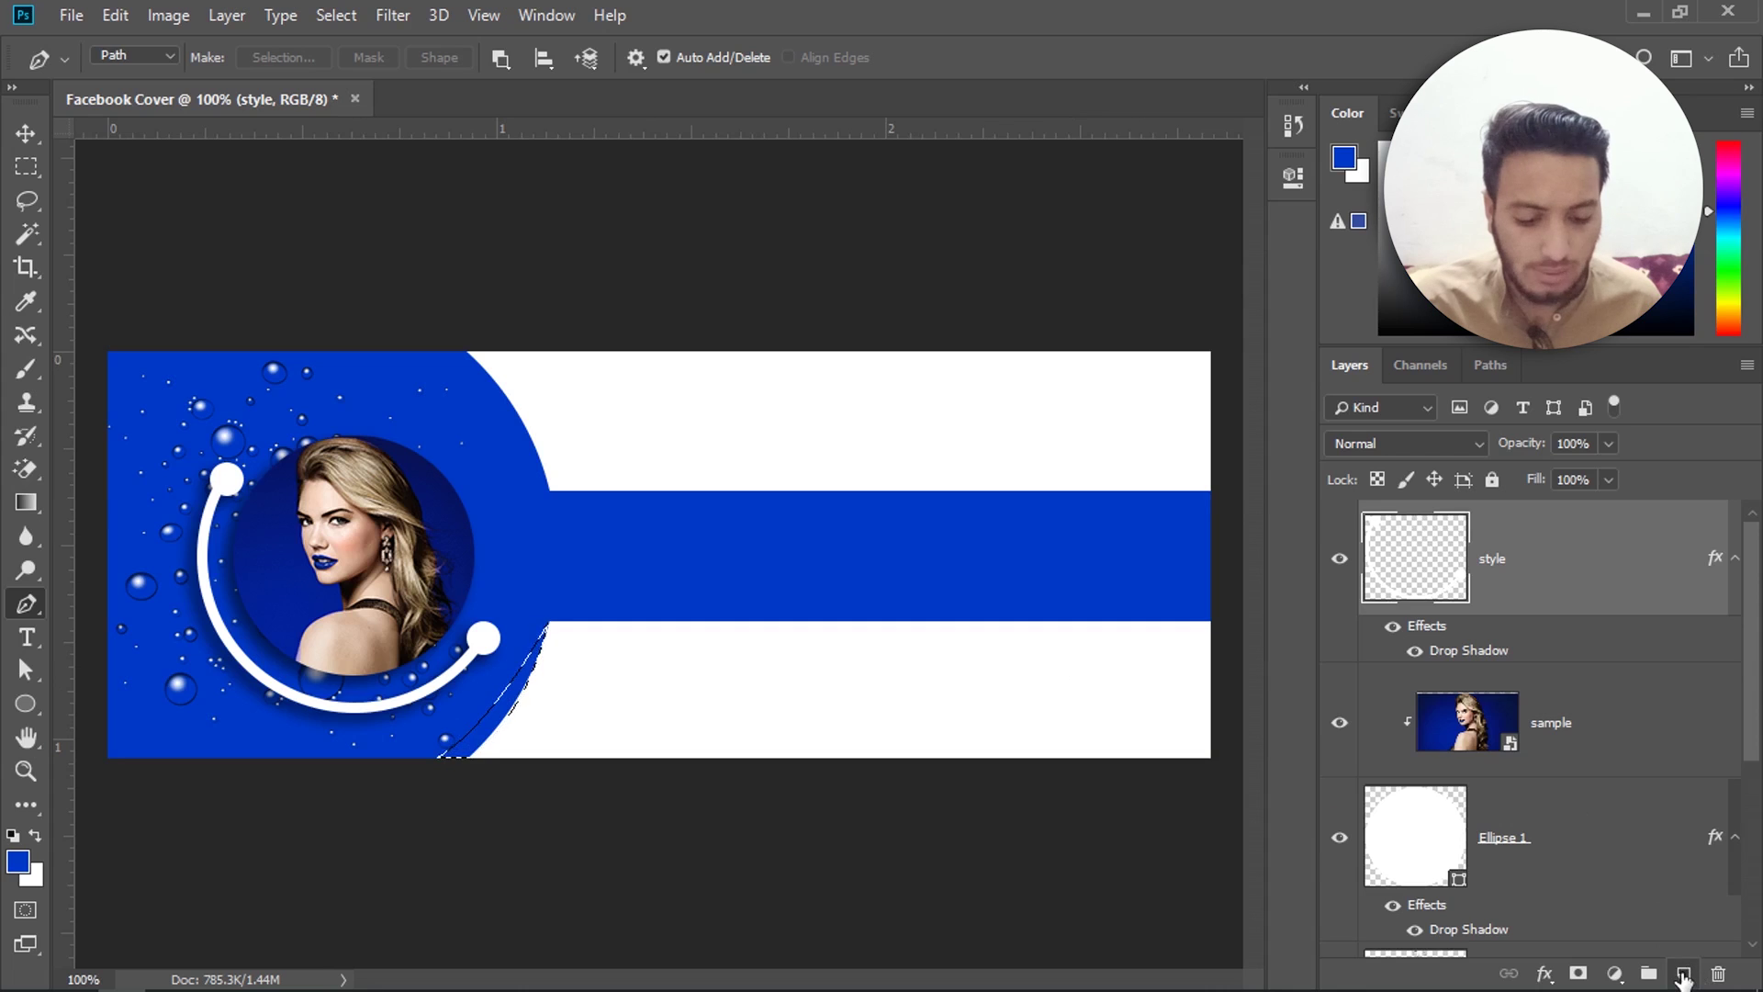
{"action": "left_click", "coordinate": [1684, 974]}
{"action": "key", "text": "z"}
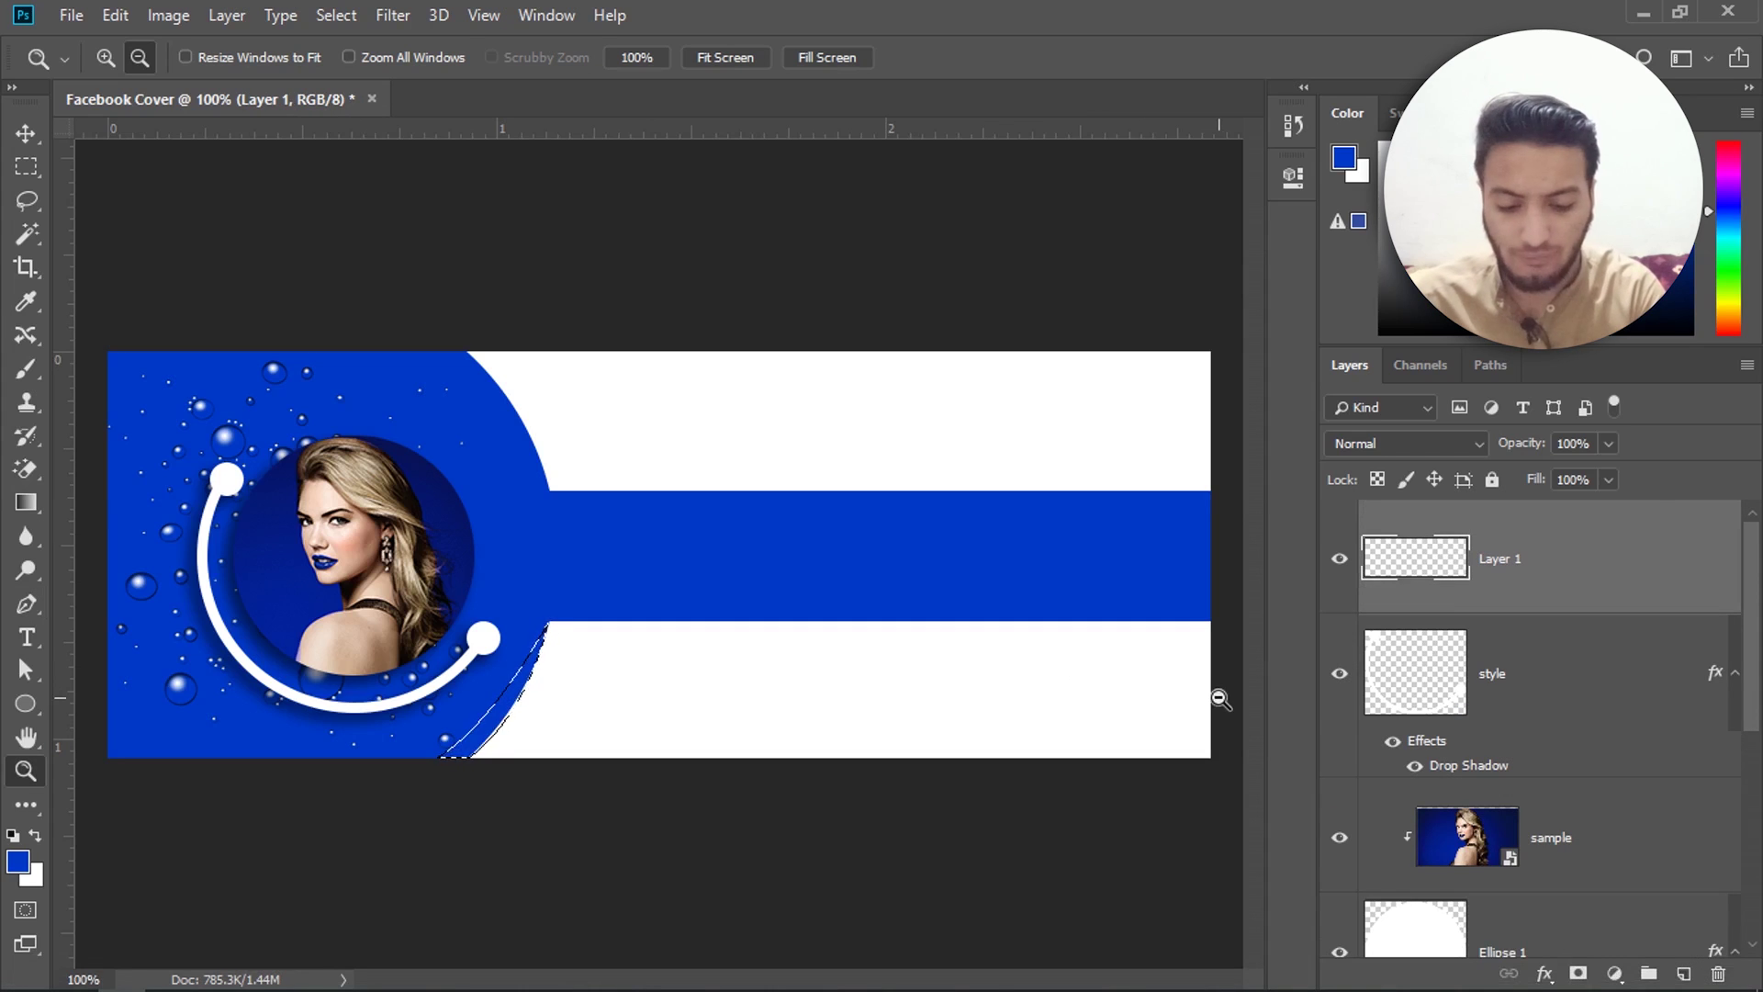
Step: Fill the crescent selection with white and place a vertically flipped duplicate along the large blue circle's upper-right edge at Y 54 px
{"action": "key", "text": "alt"}
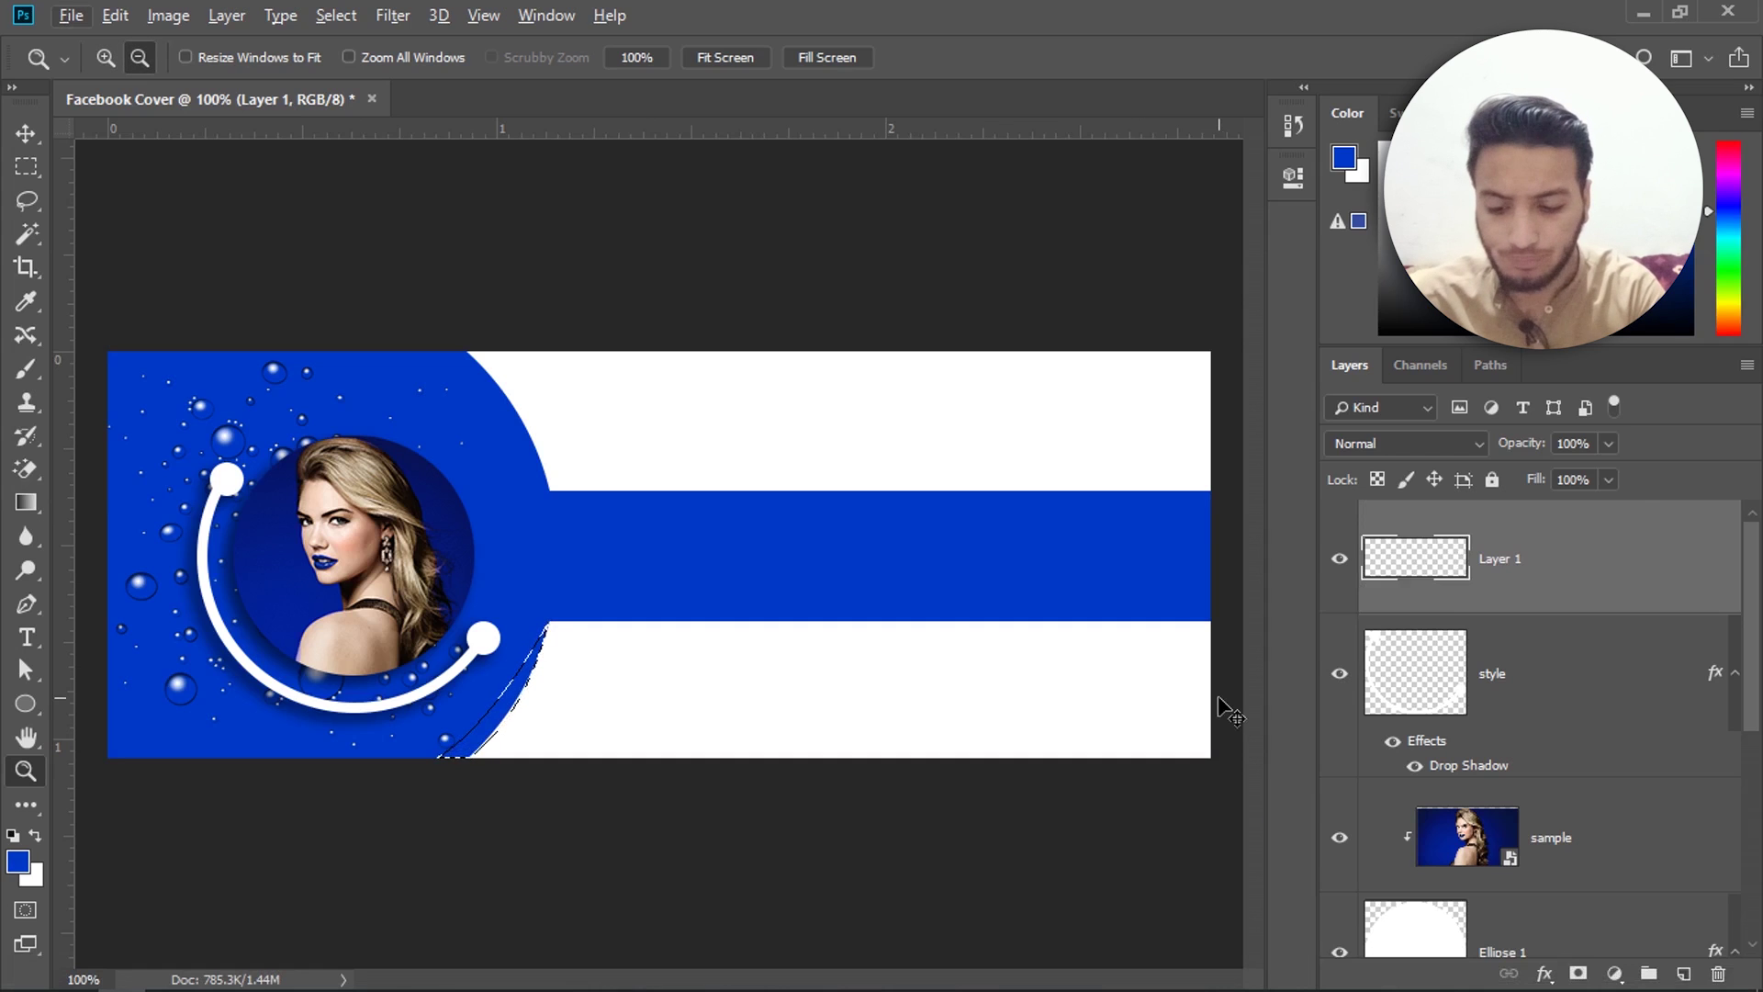
{"action": "key", "text": "ctrl+BackSpace"}
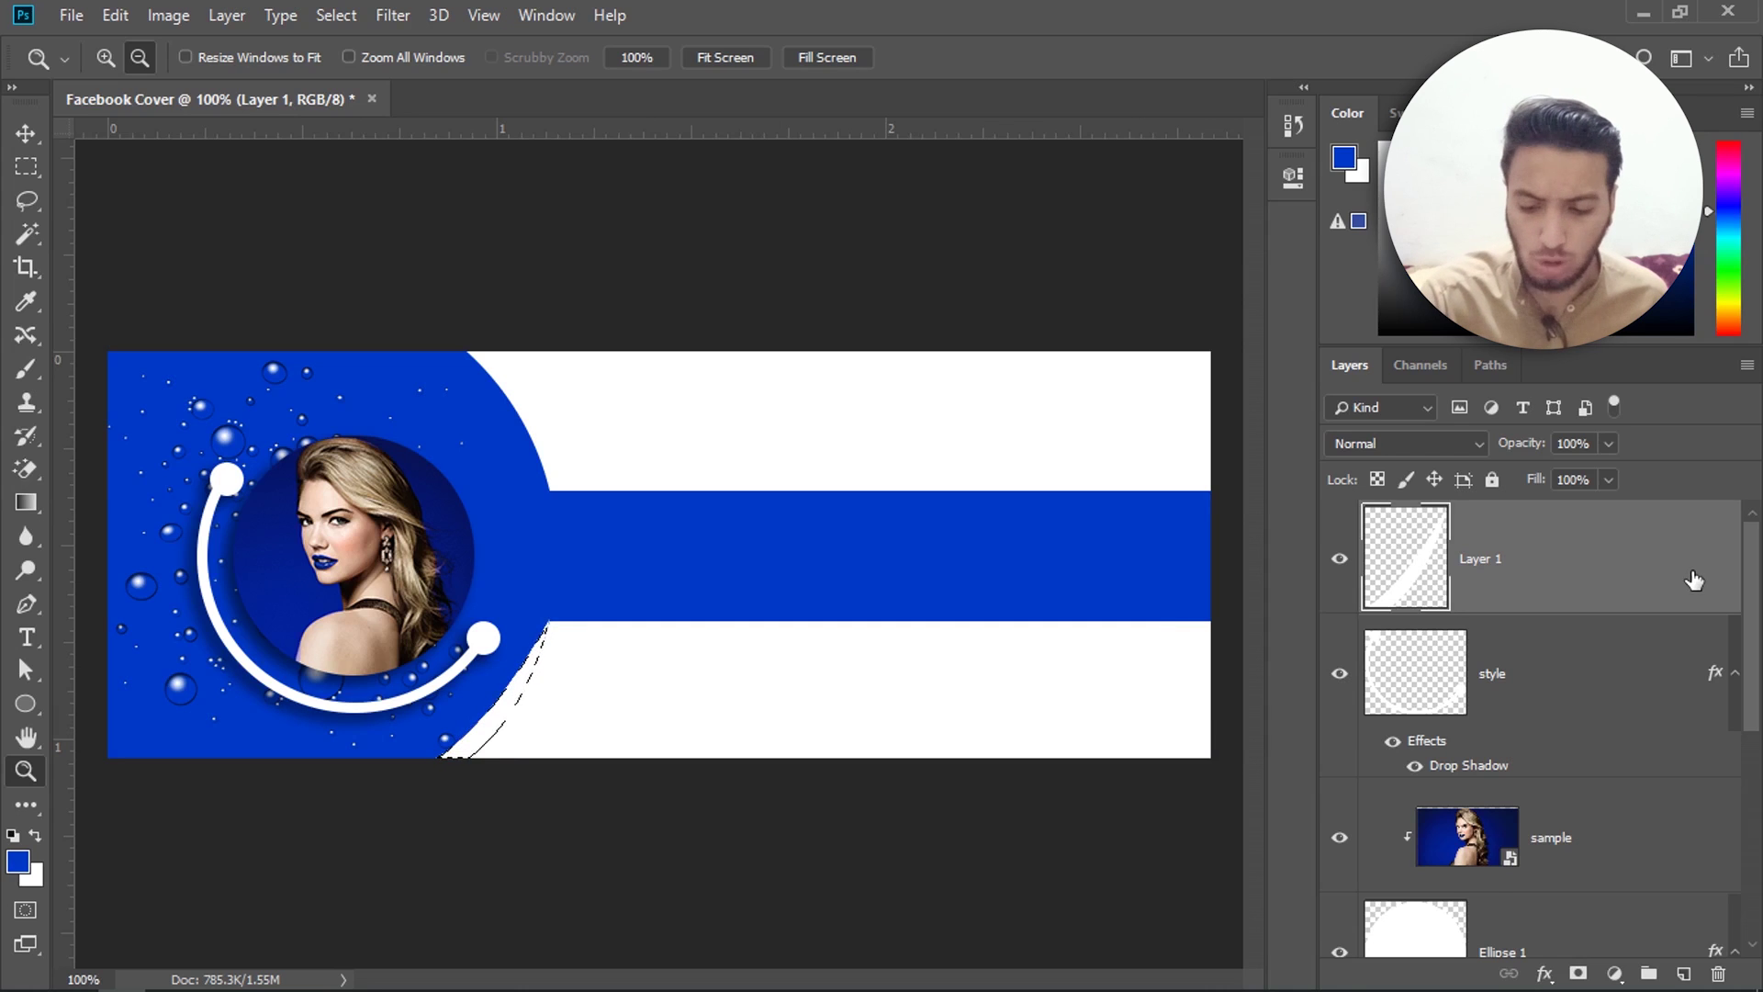
{"action": "key", "text": "ctrl+j"}
{"action": "key", "text": "ctrl+t"}
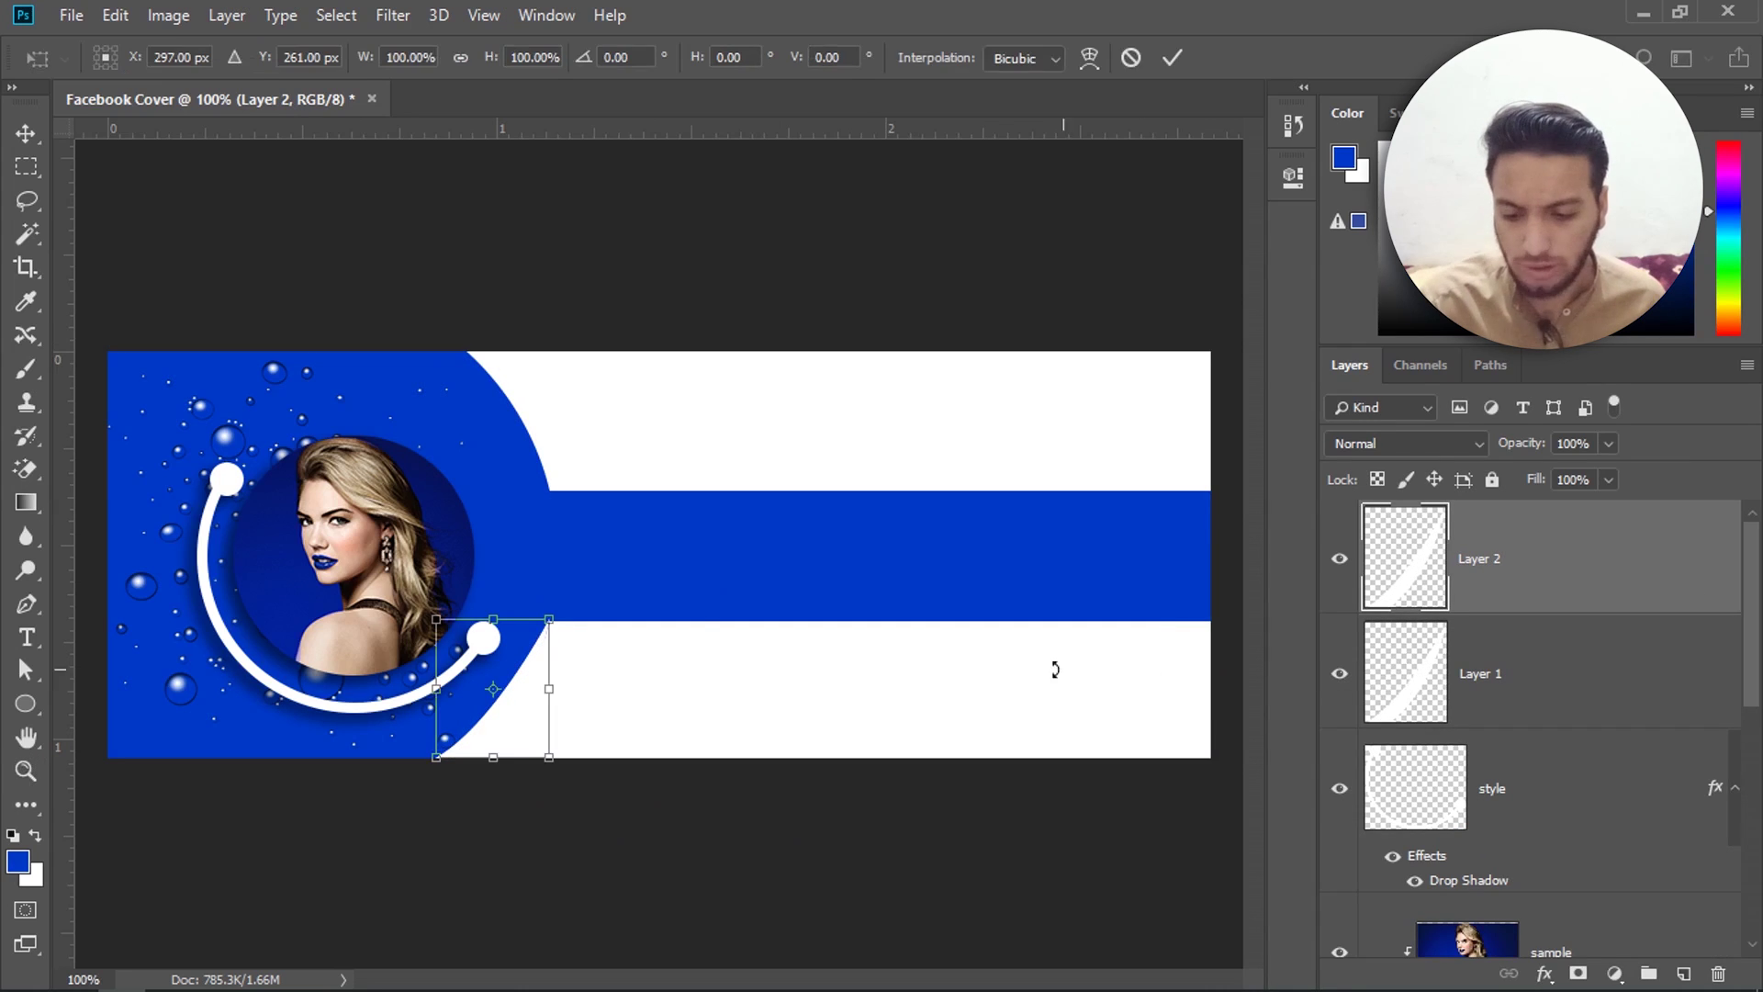
{"action": "left_click_drag", "start_coordinate": [510, 716], "coordinate": [510, 595]}
{"action": "right_click", "coordinate": [510, 587]}
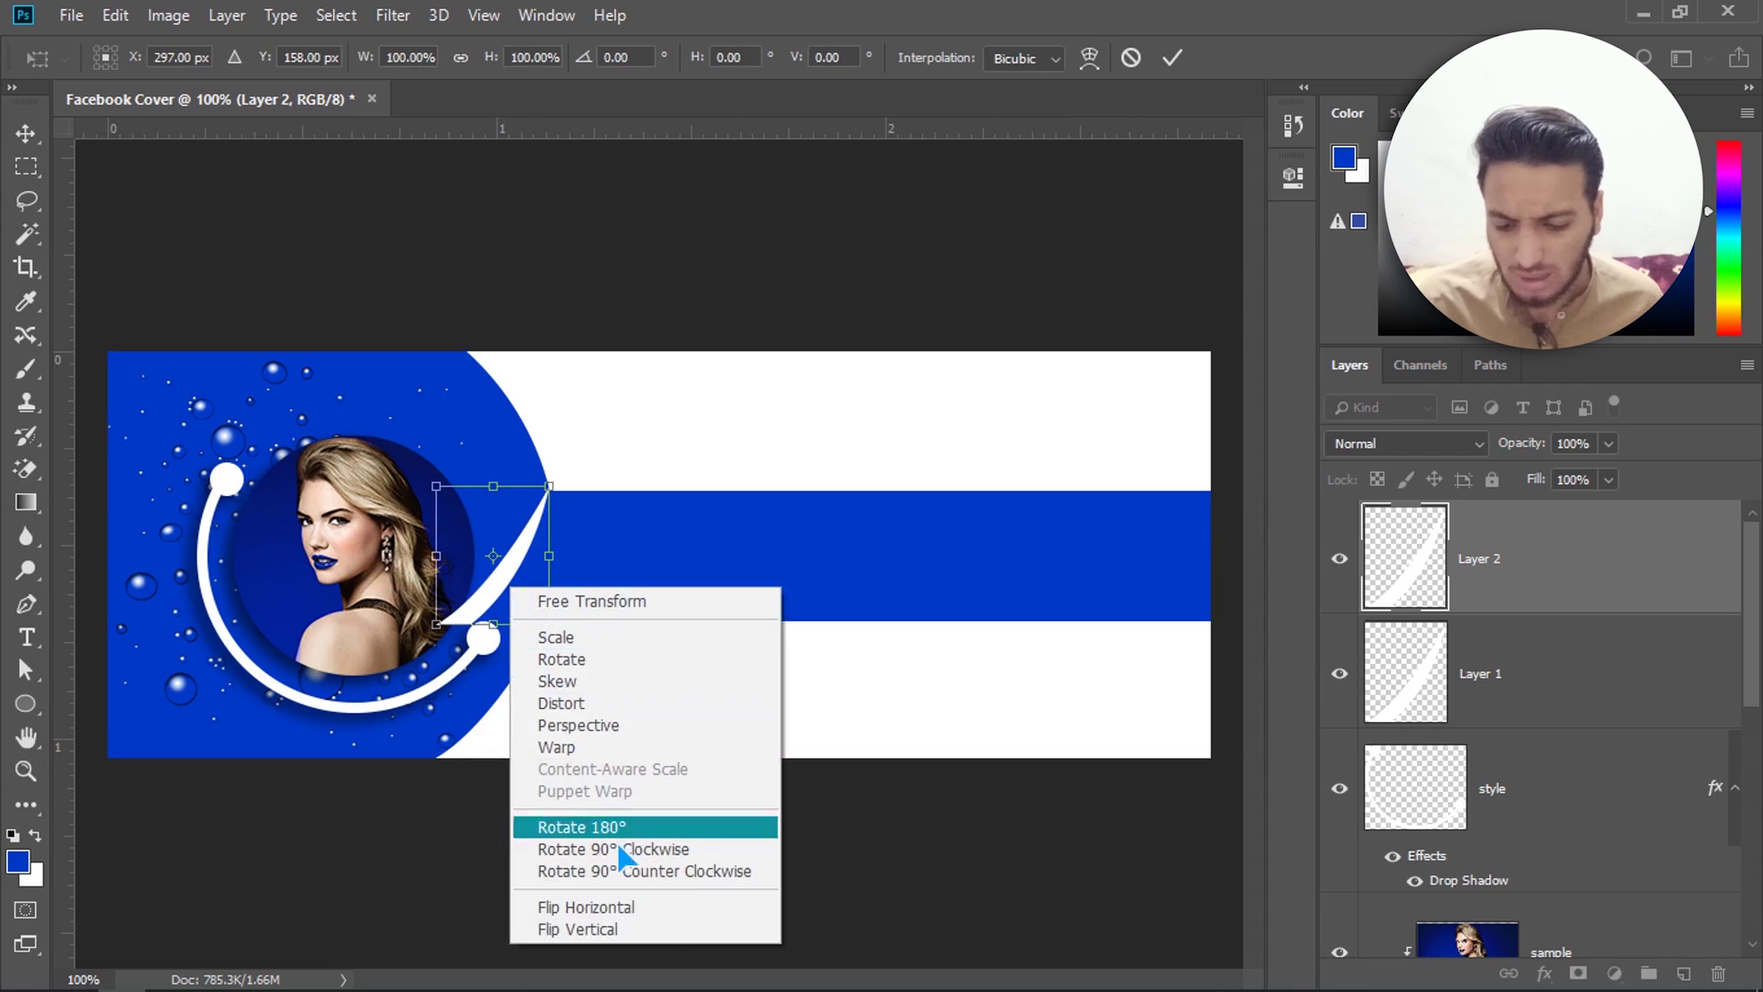
{"action": "left_click", "coordinate": [657, 930]}
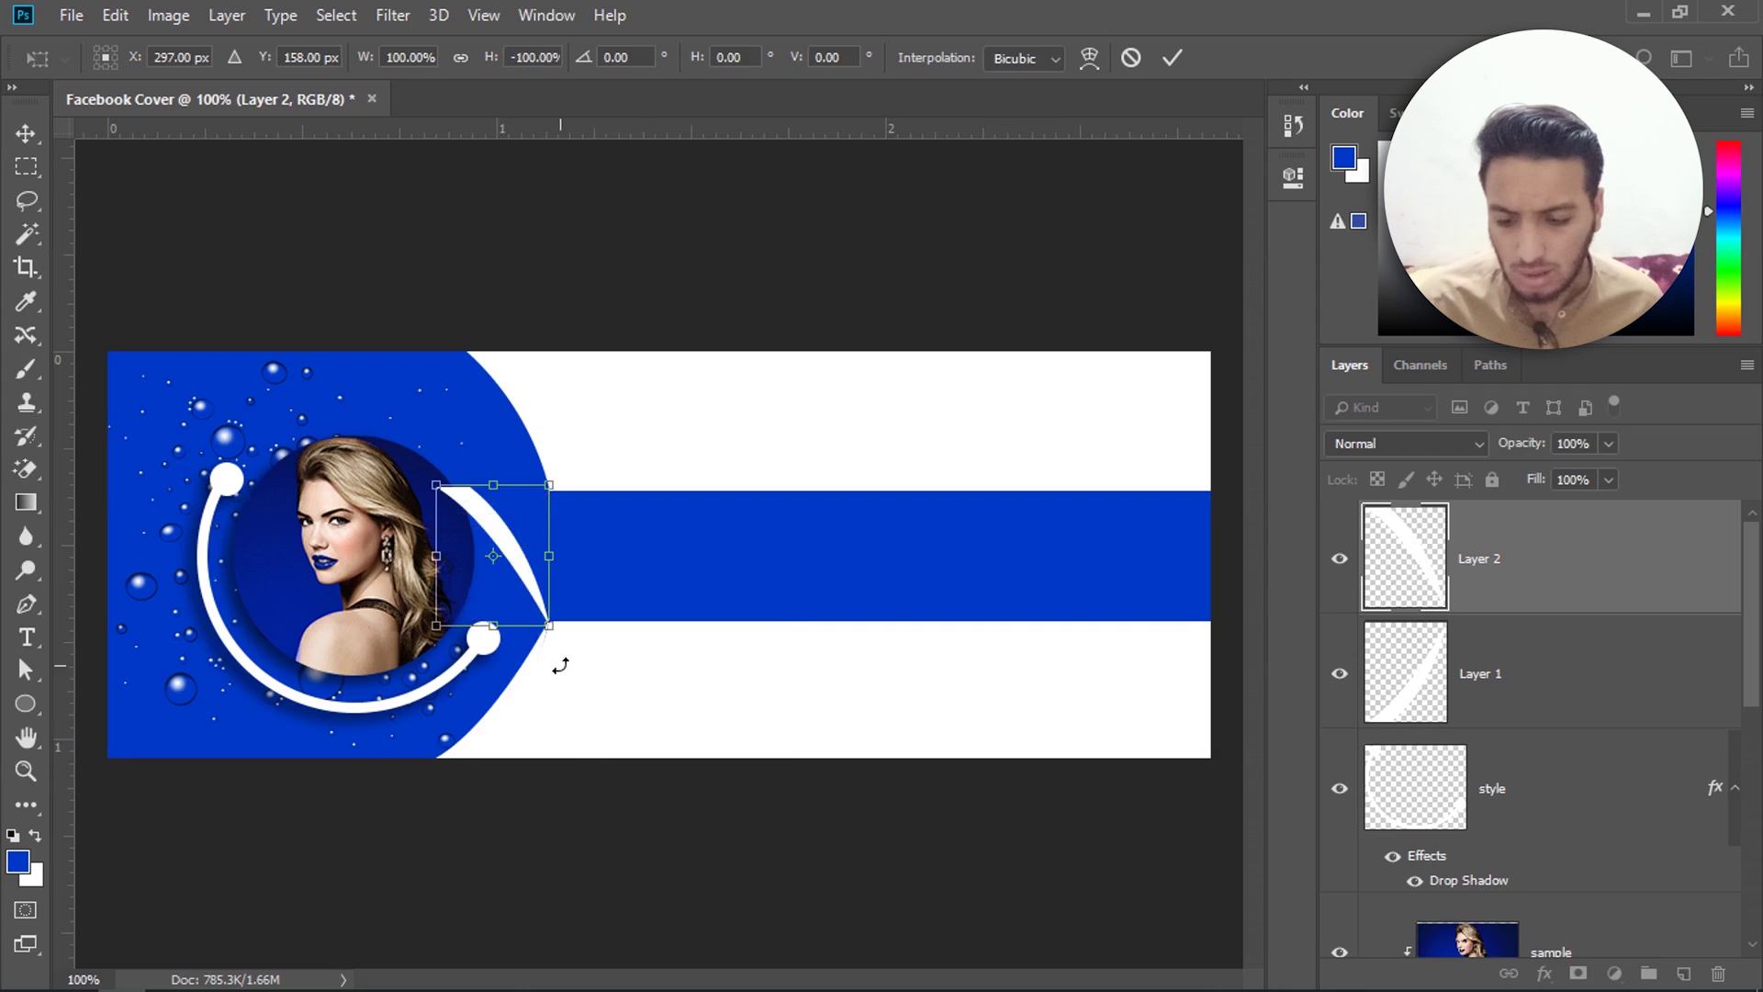
{"action": "left_click_drag", "start_coordinate": [509, 556], "coordinate": [512, 422]}
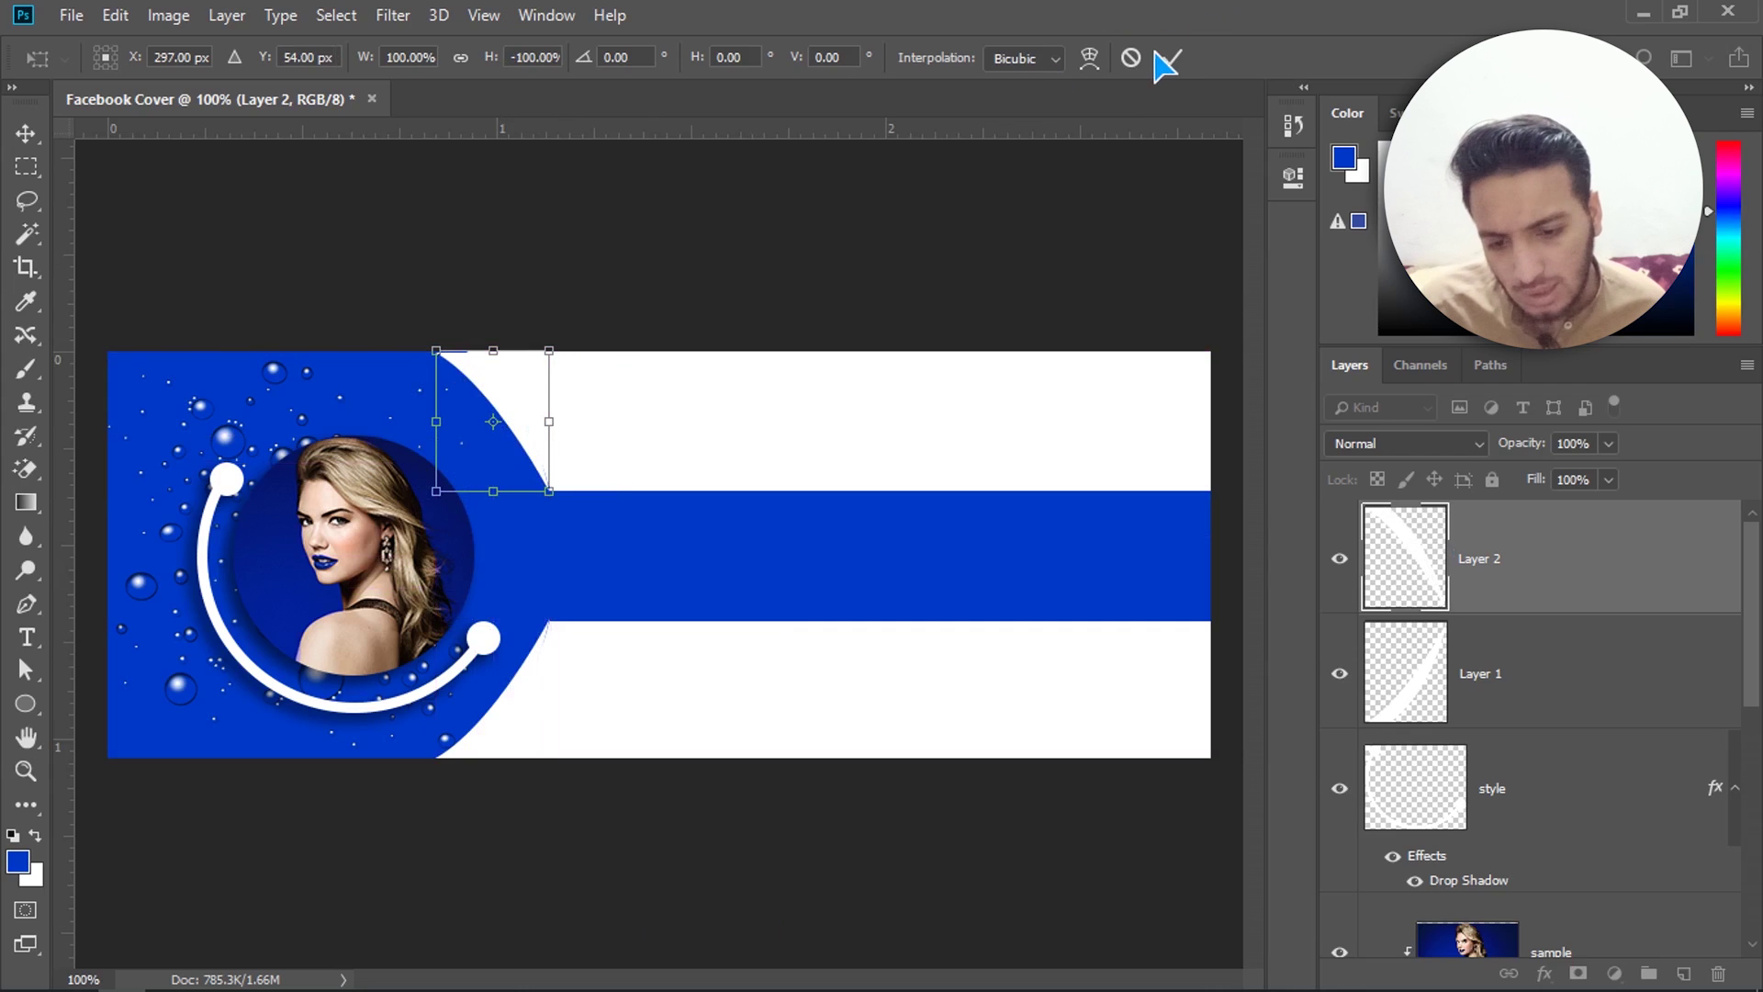
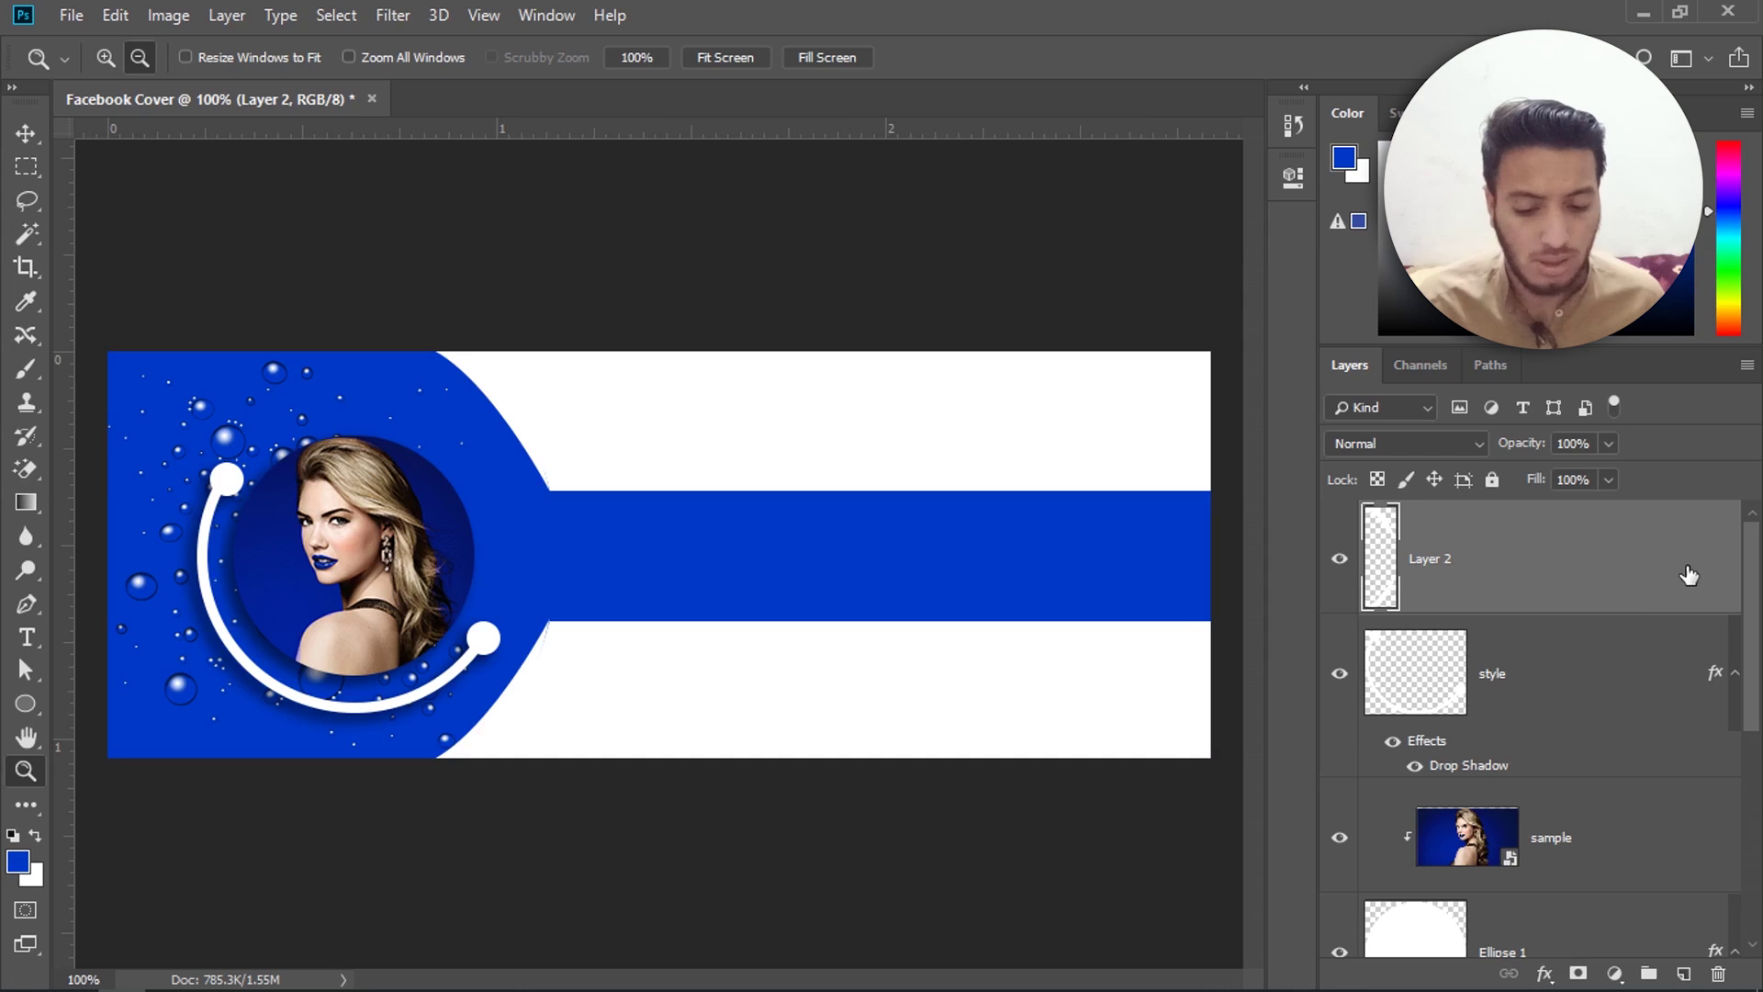
Step: Paste the copied layer style onto Layer 2 and set its drop shadow to a 32° angle and 9 px distance
{"action": "right_click", "coordinate": [1689, 576]}
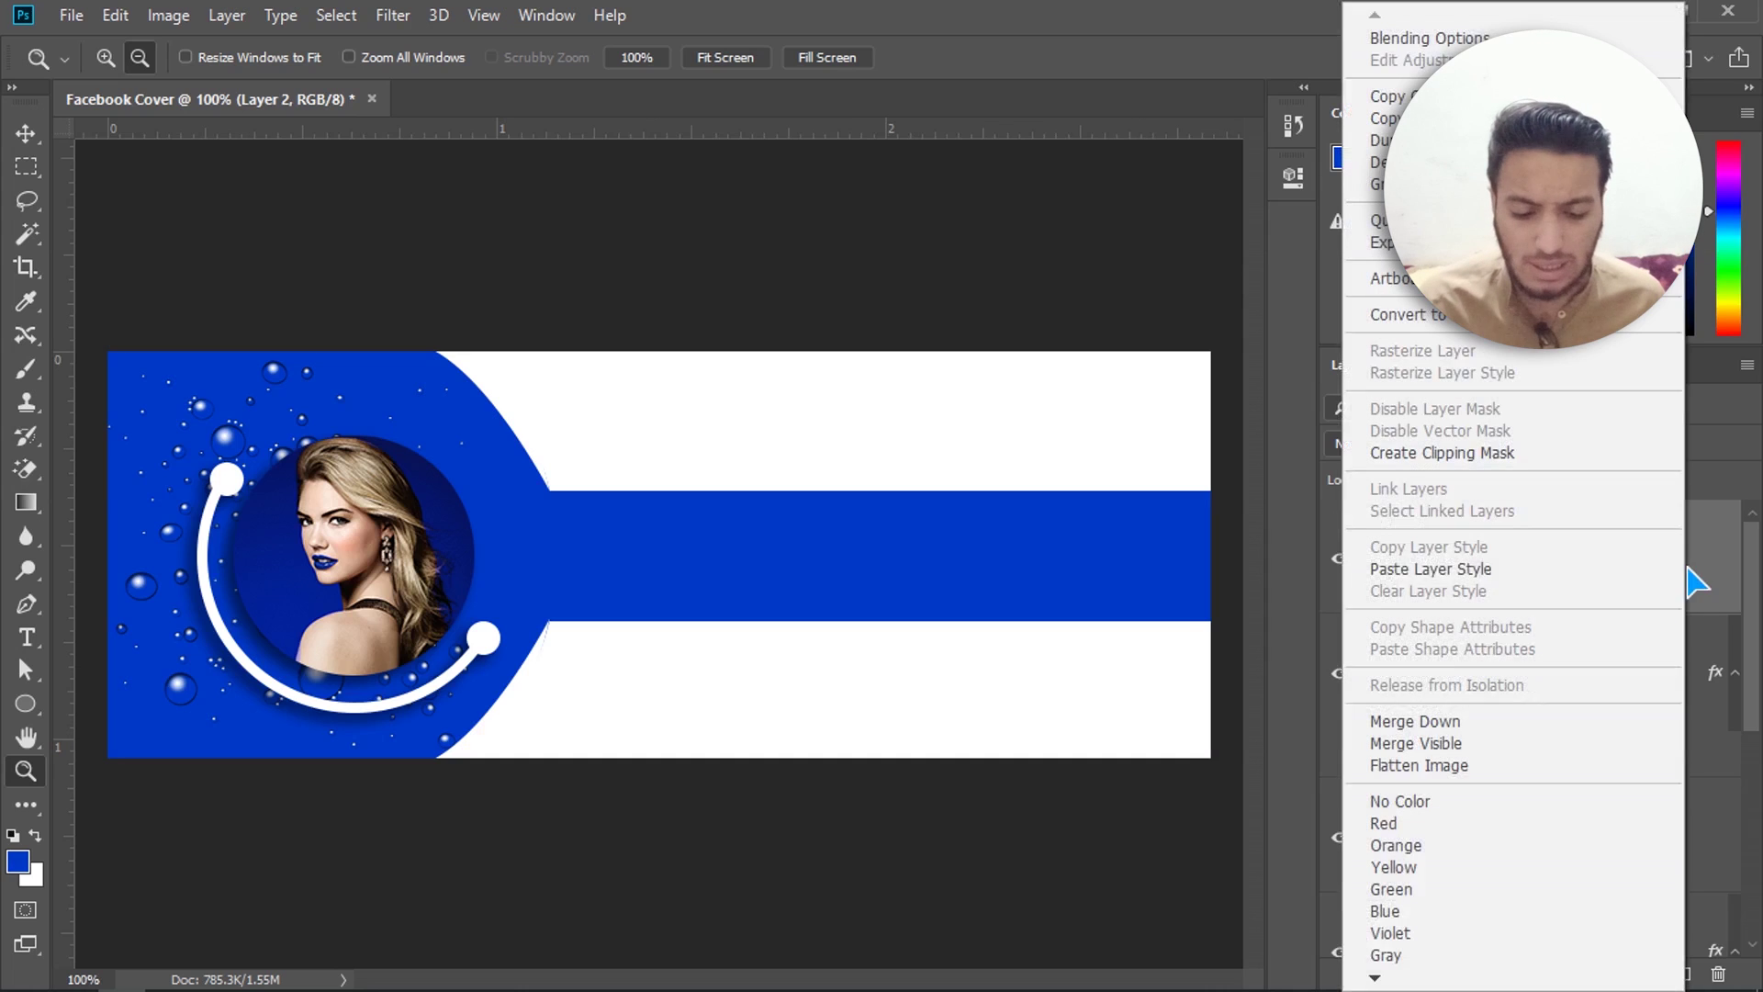
{"action": "left_click", "coordinate": [1545, 576]}
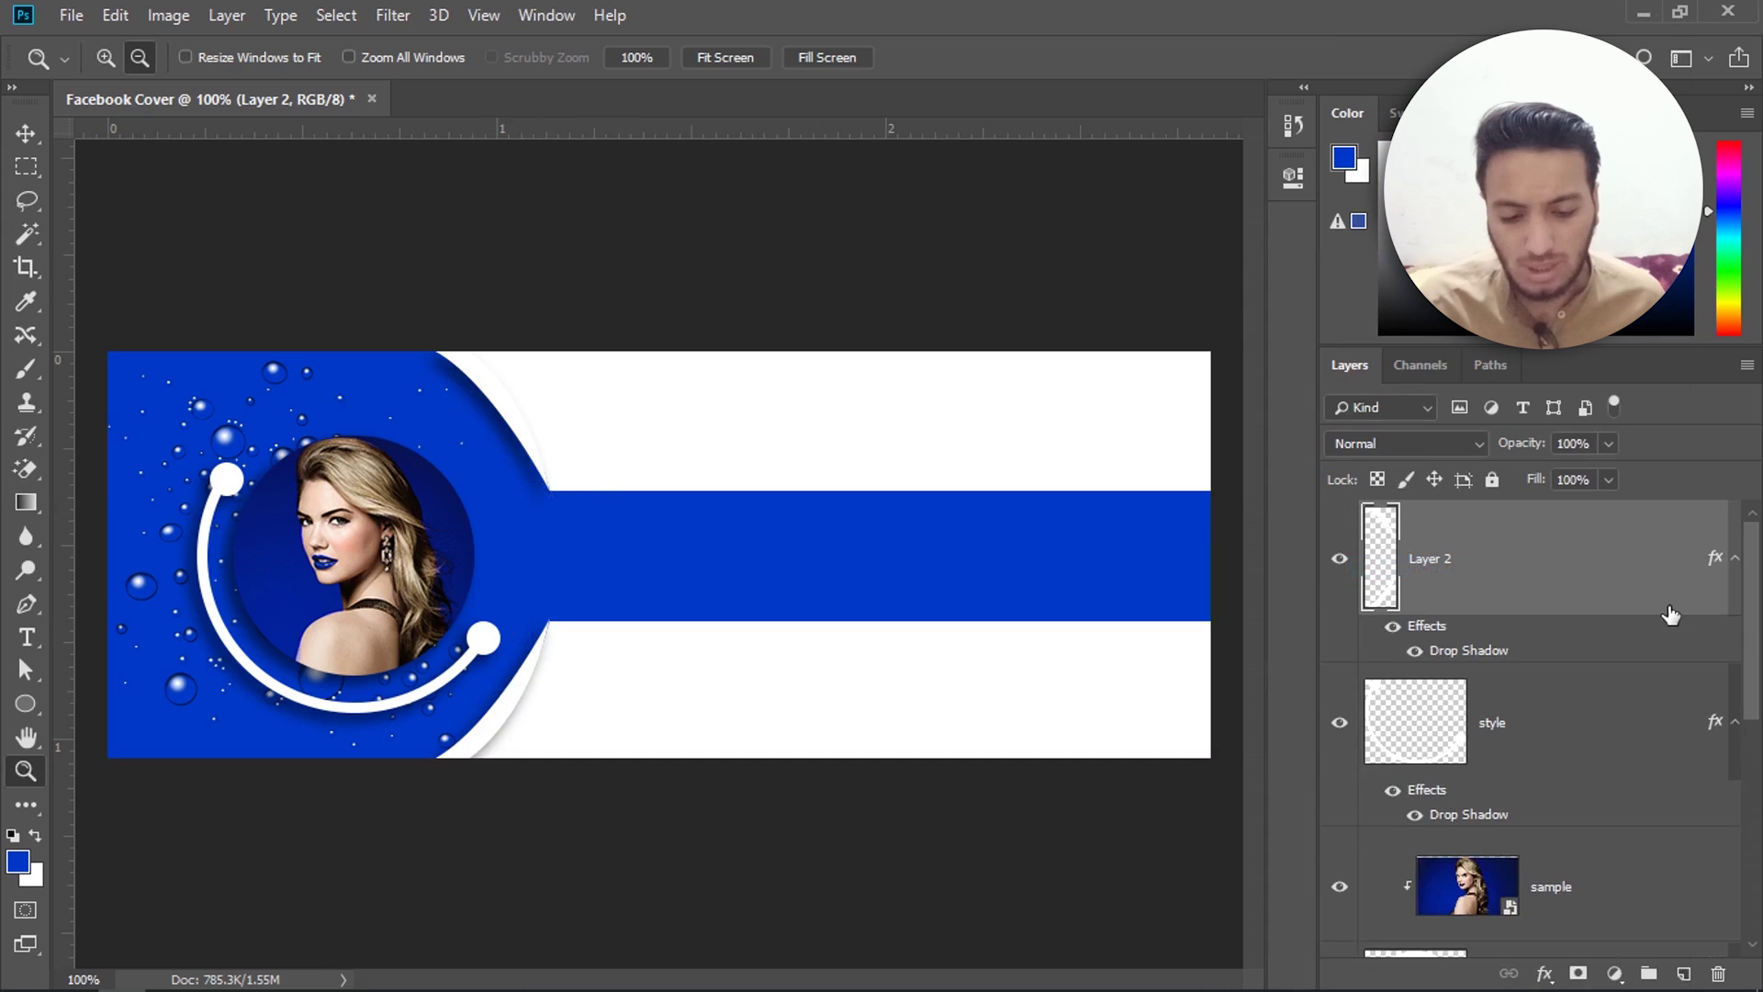
{"action": "double_click", "coordinate": [1603, 622]}
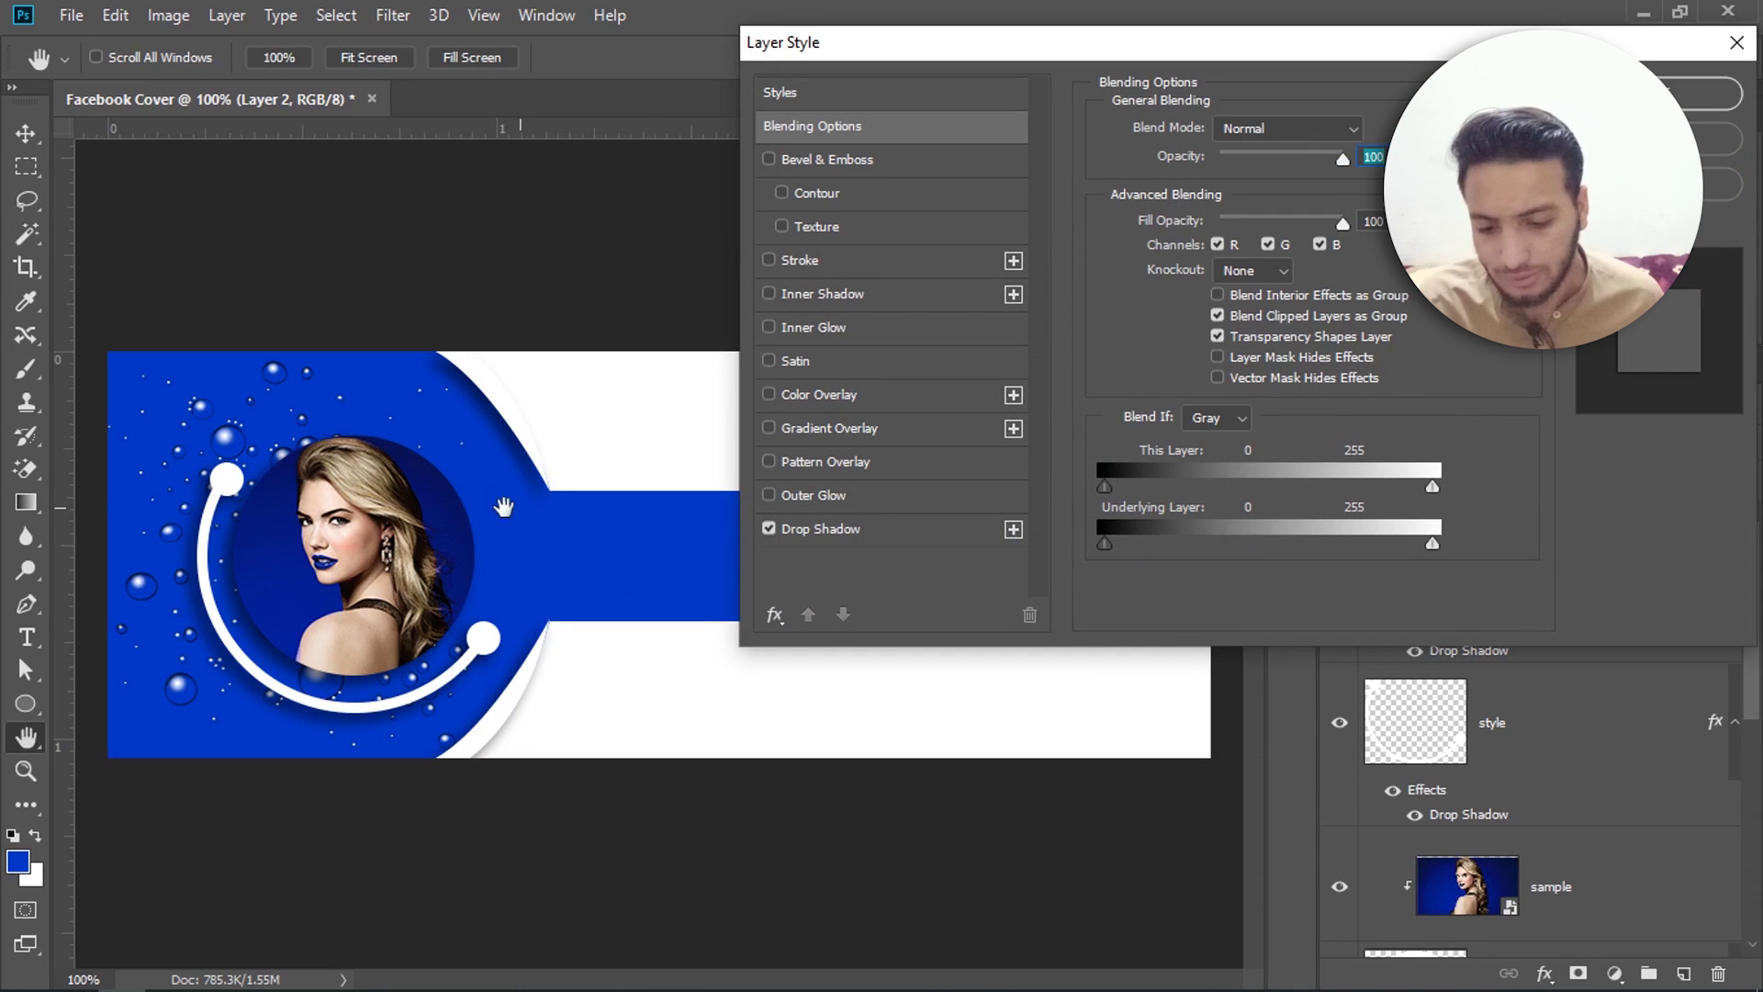
{"action": "left_click", "coordinate": [840, 533]}
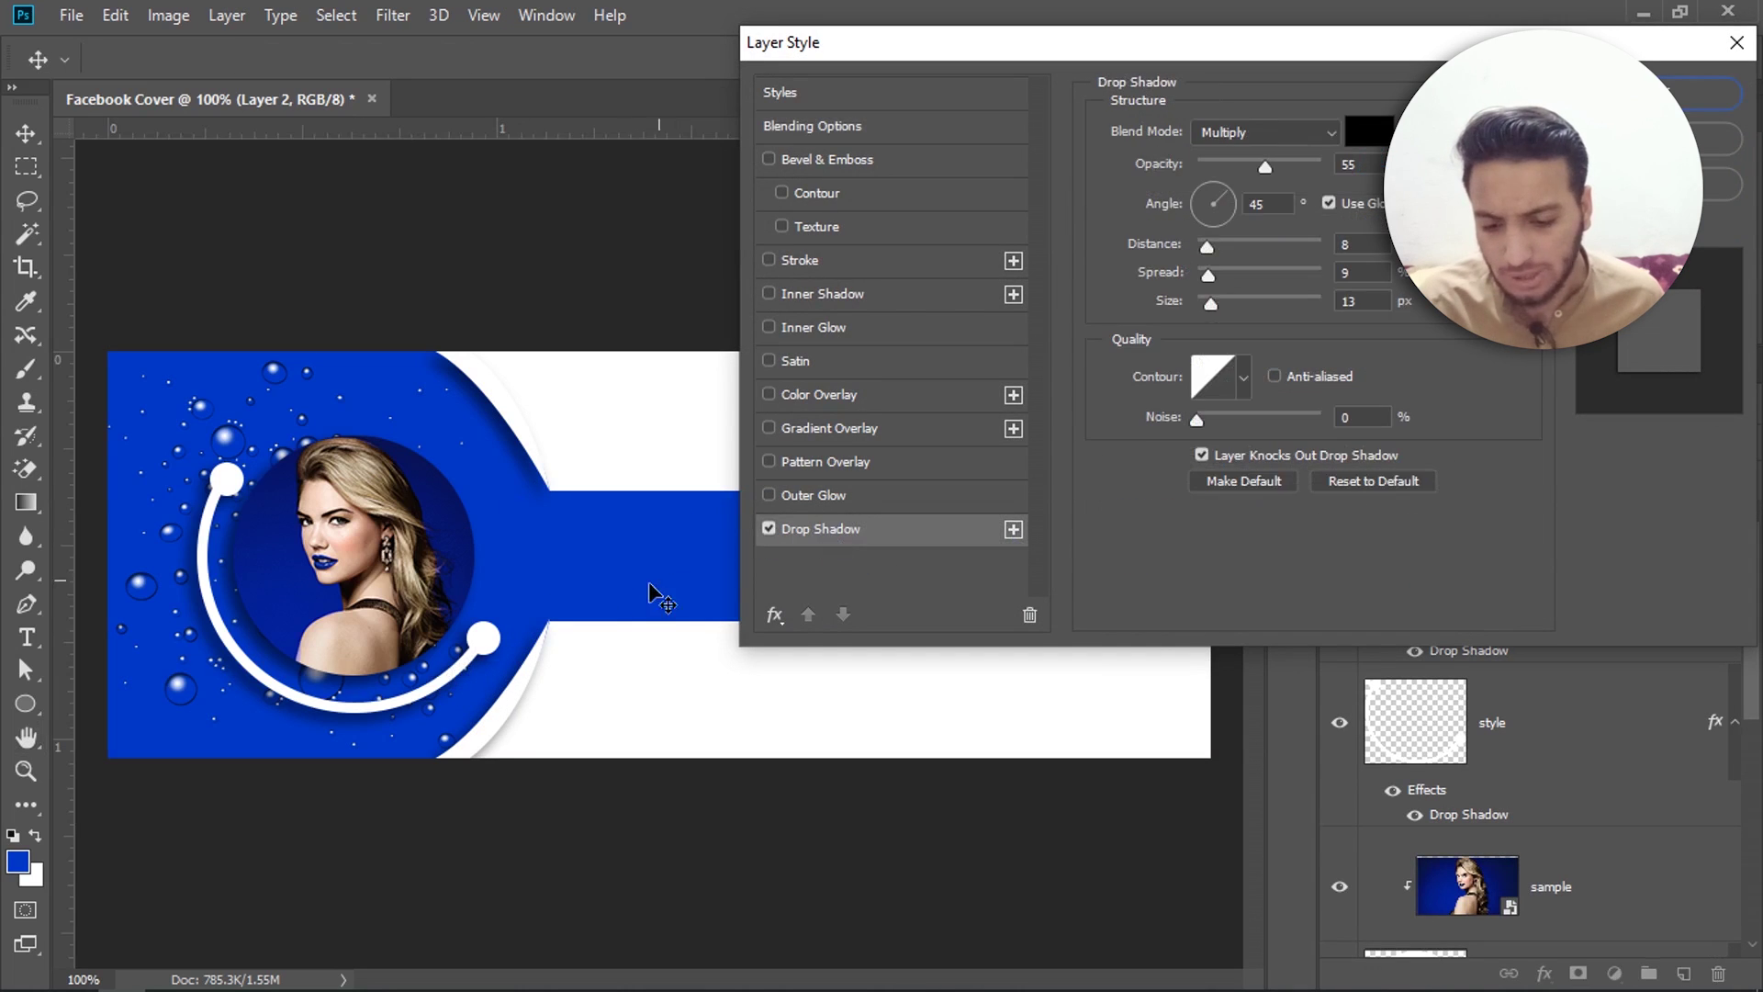
{"action": "mouse_move", "coordinate": [498, 681]}
{"action": "left_mouse_down"}
{"action": "mouse_move", "coordinate": [488, 693]}
{"action": "mouse_move", "coordinate": [511, 696]}
{"action": "mouse_move", "coordinate": [496, 681]}
{"action": "left_mouse_up"}
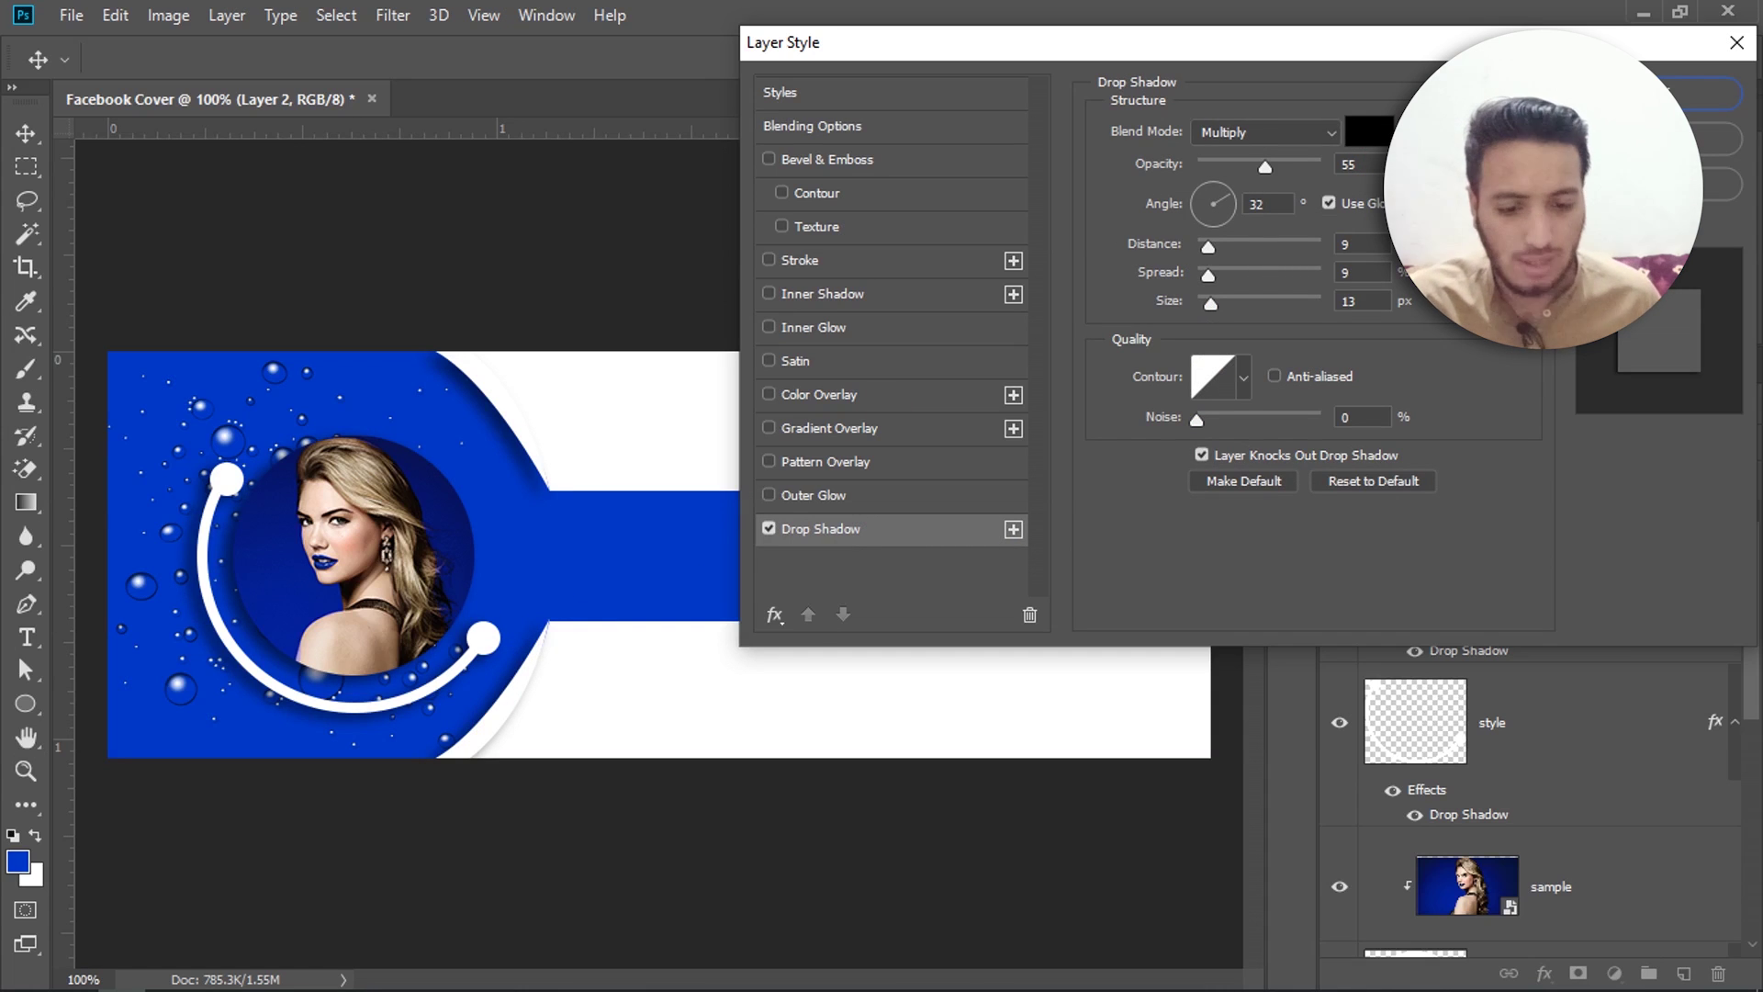
{"action": "left_click", "coordinate": [1700, 93]}
{"action": "key", "text": "z"}
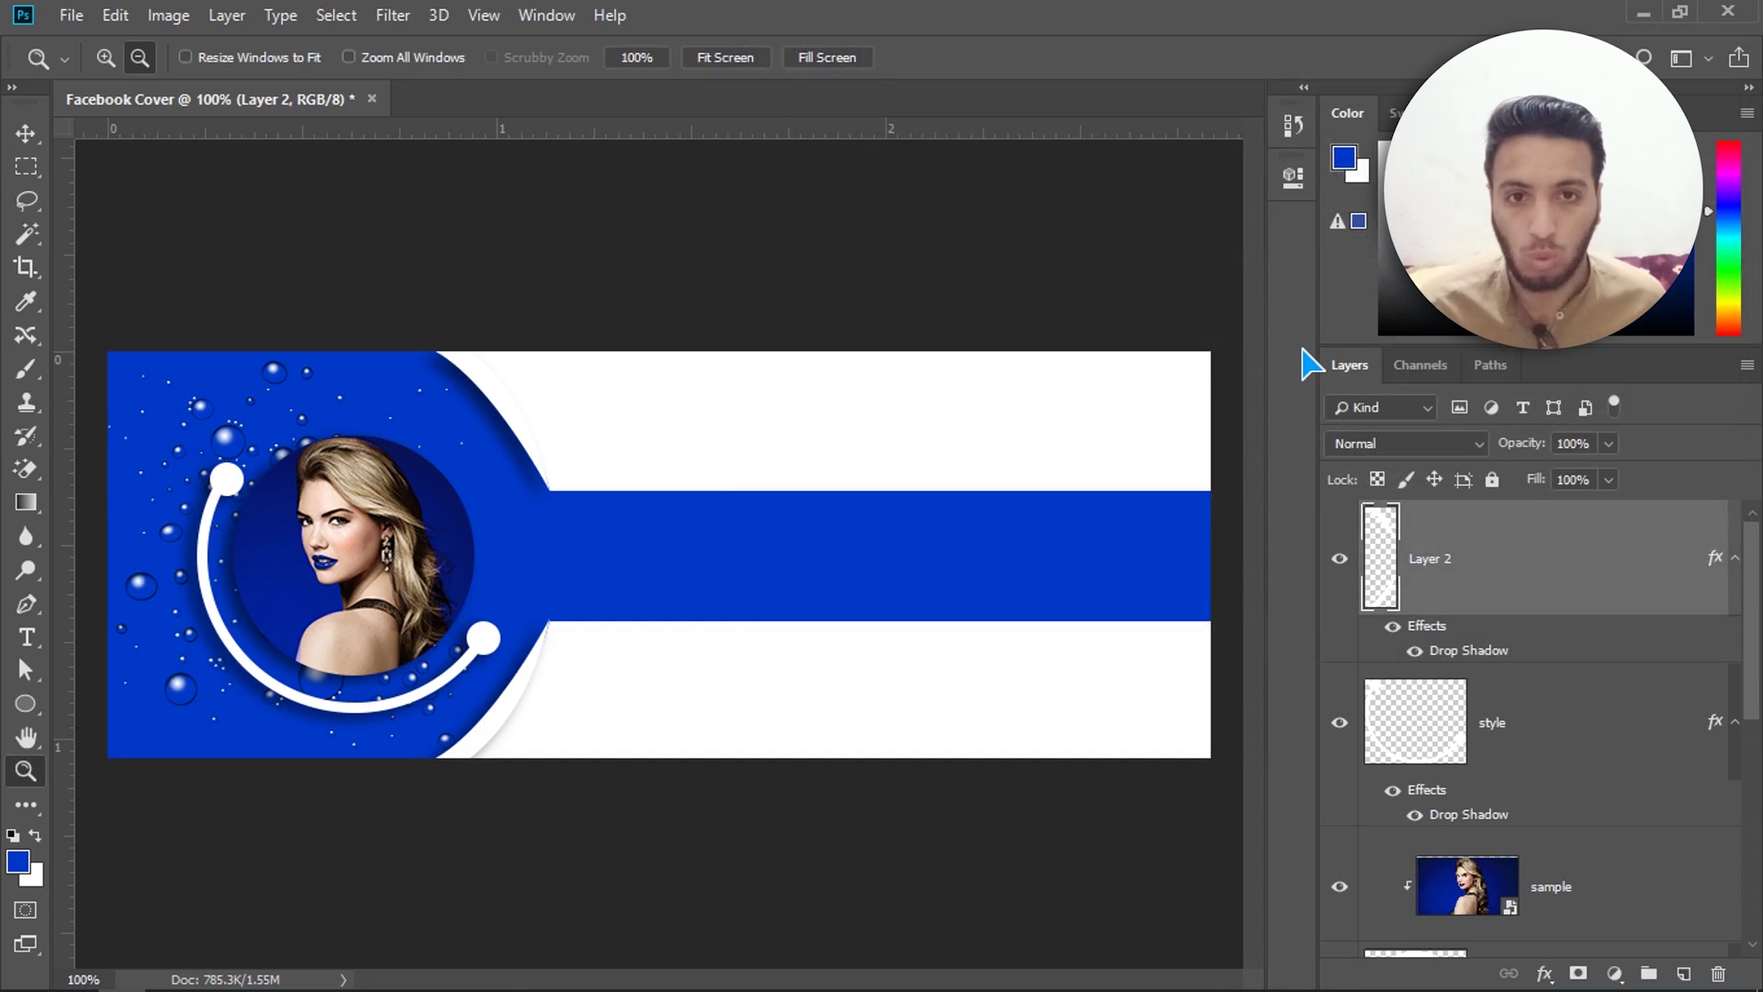
Step: Place the Facebook image as an embedded file, scaled to 0.58%, in the white area below the blue band
{"action": "left_click", "coordinate": [72, 16]}
{"action": "left_click", "coordinate": [217, 502]}
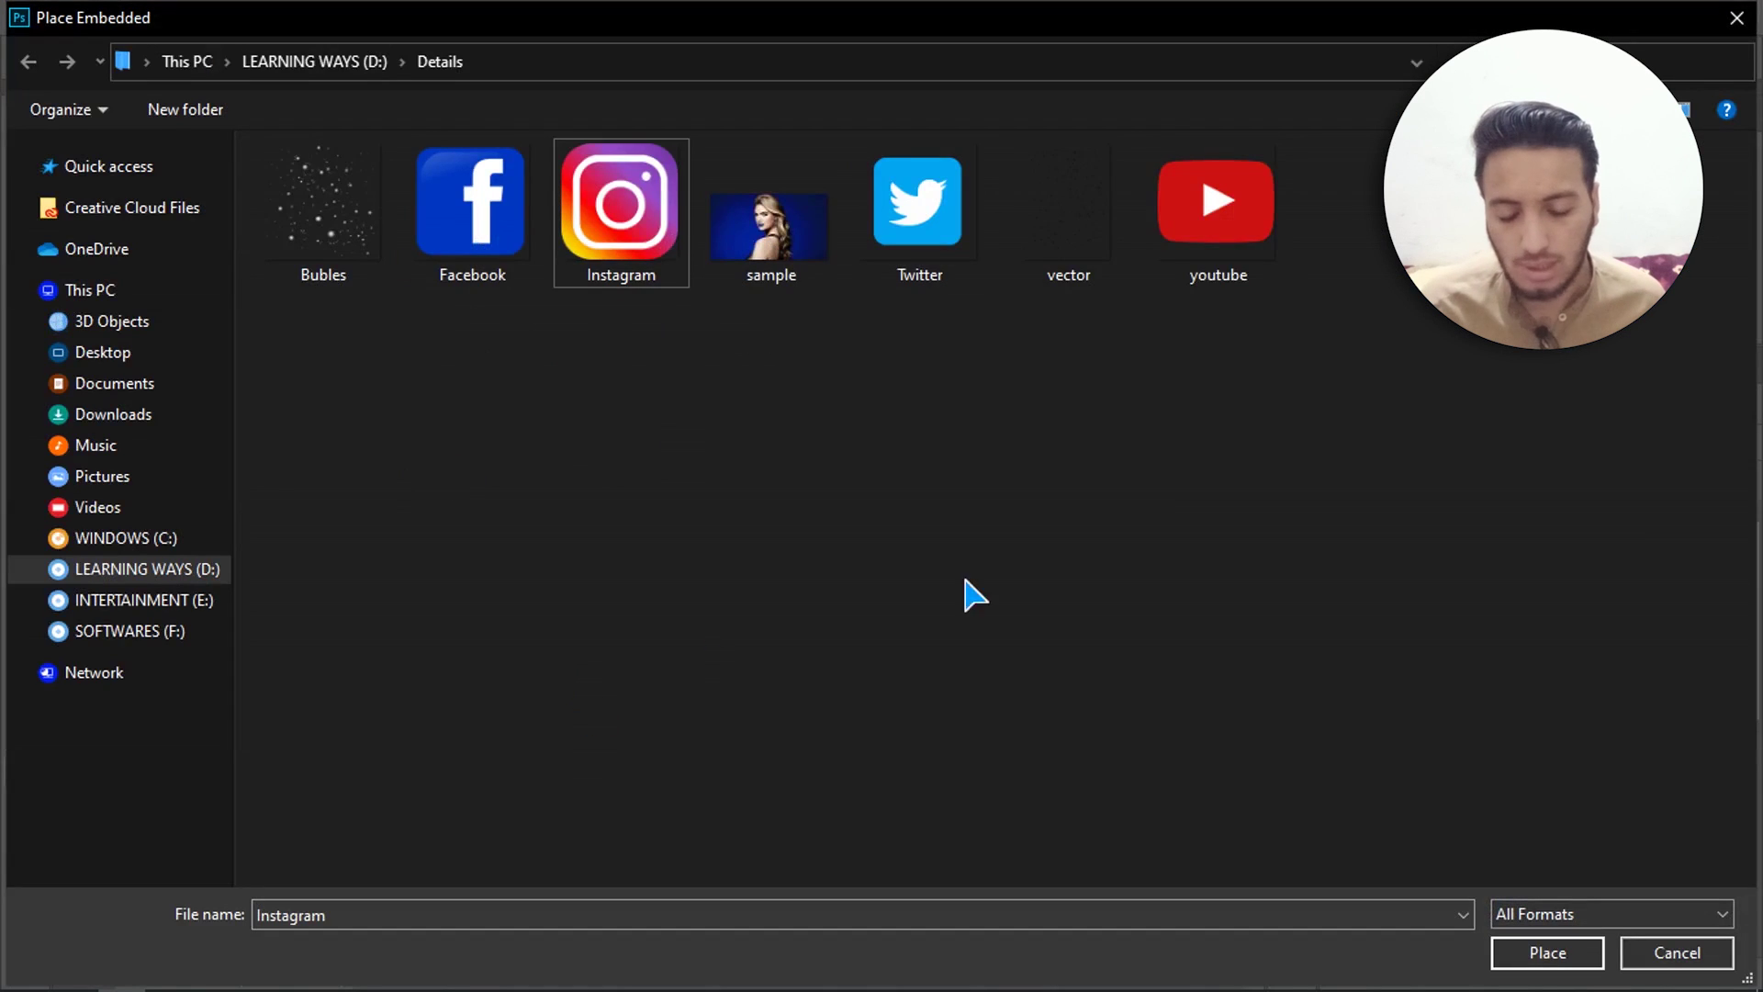
{"action": "double_click", "coordinate": [468, 220]}
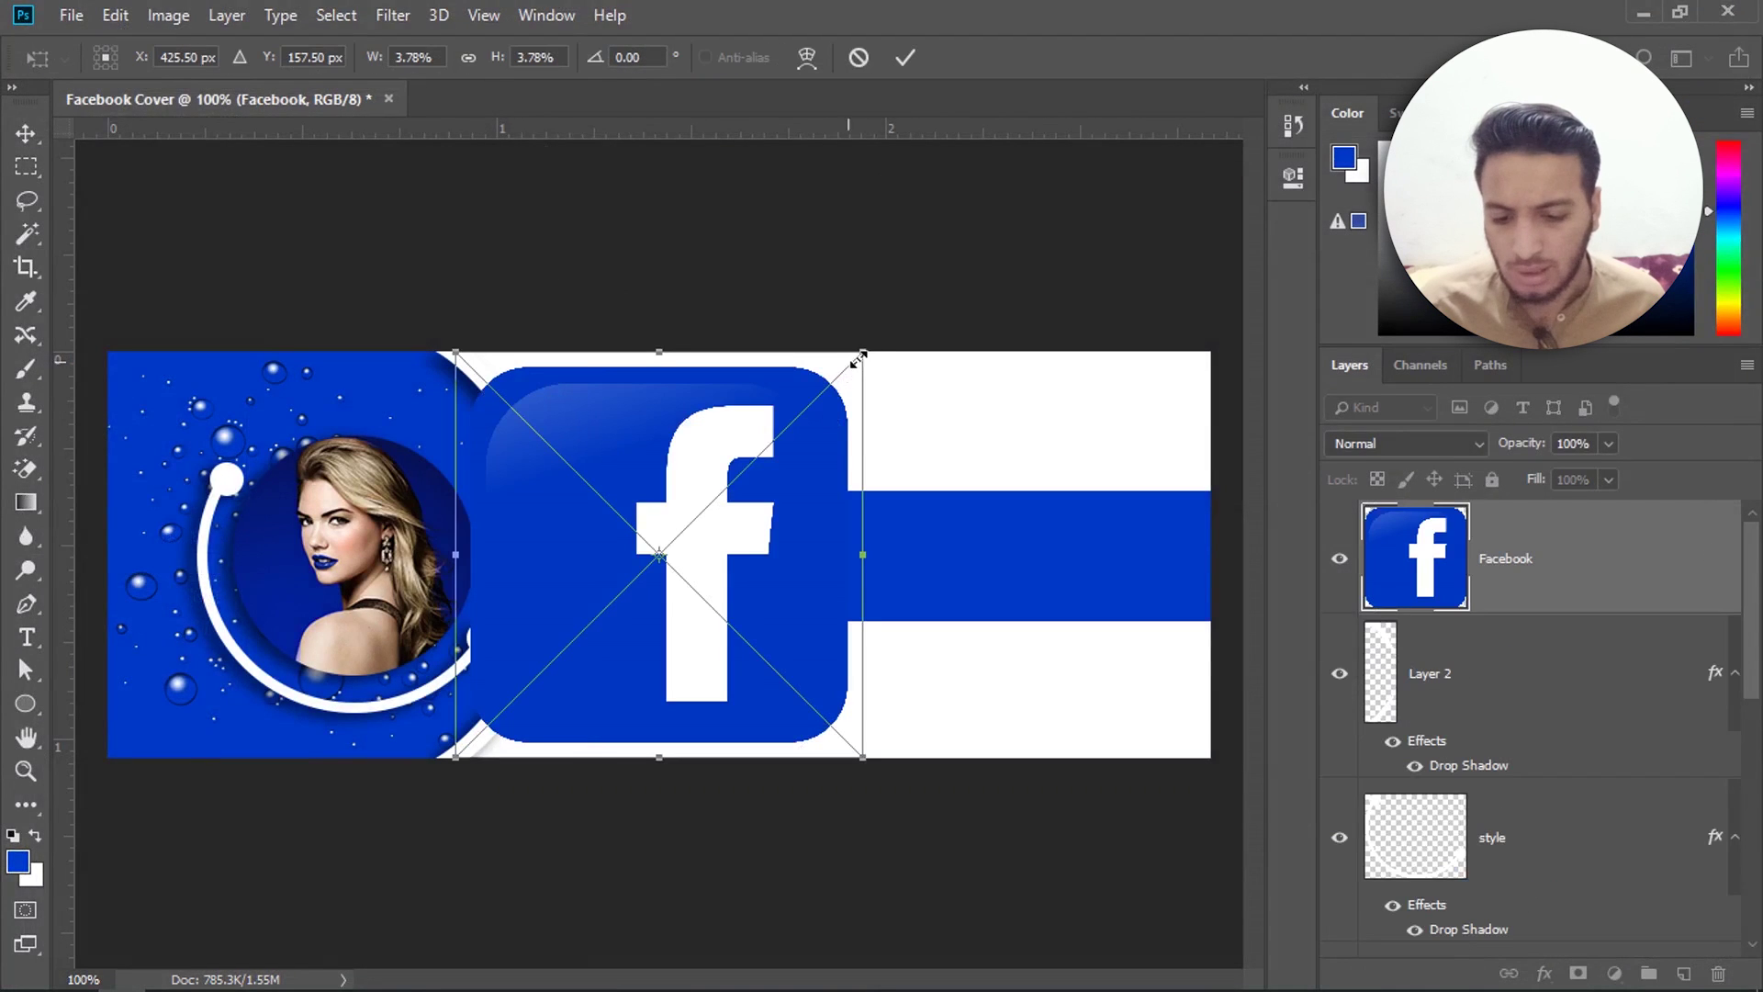
{"action": "left_click_drag", "start_coordinate": [875, 345], "coordinate": [706, 508]}
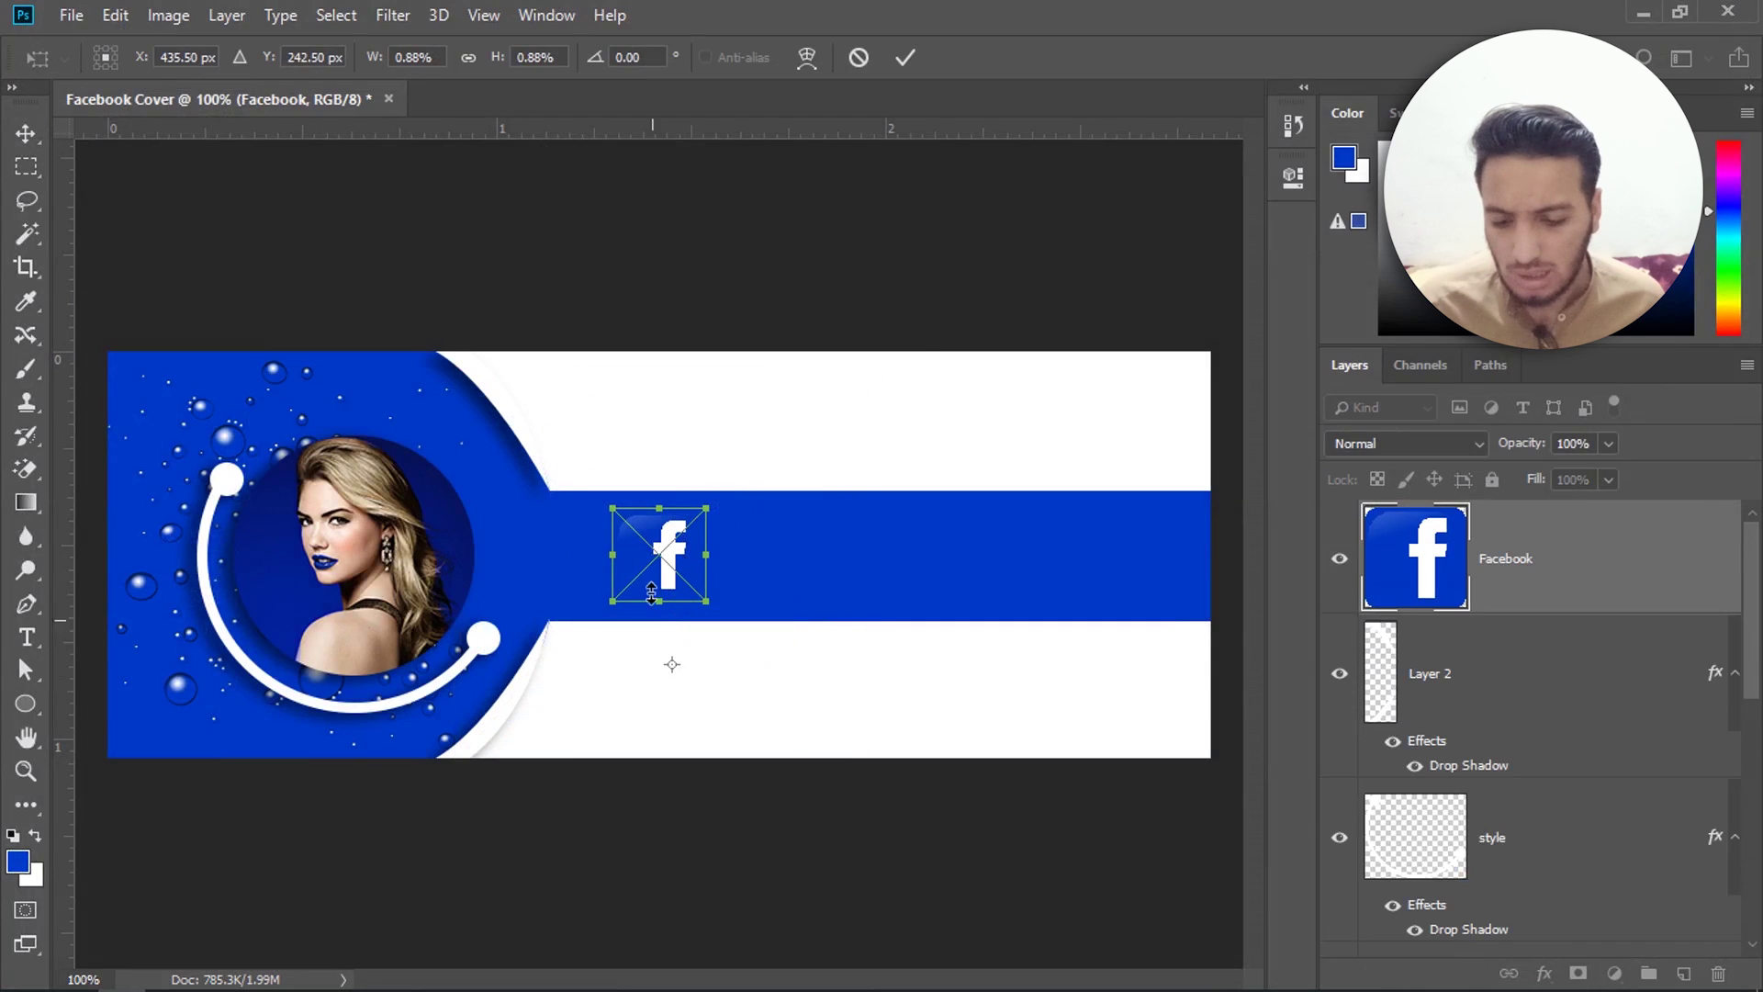
{"action": "left_click_drag", "start_coordinate": [685, 589], "coordinate": [744, 713]}
{"action": "left_click_drag", "start_coordinate": [788, 640], "coordinate": [725, 679]}
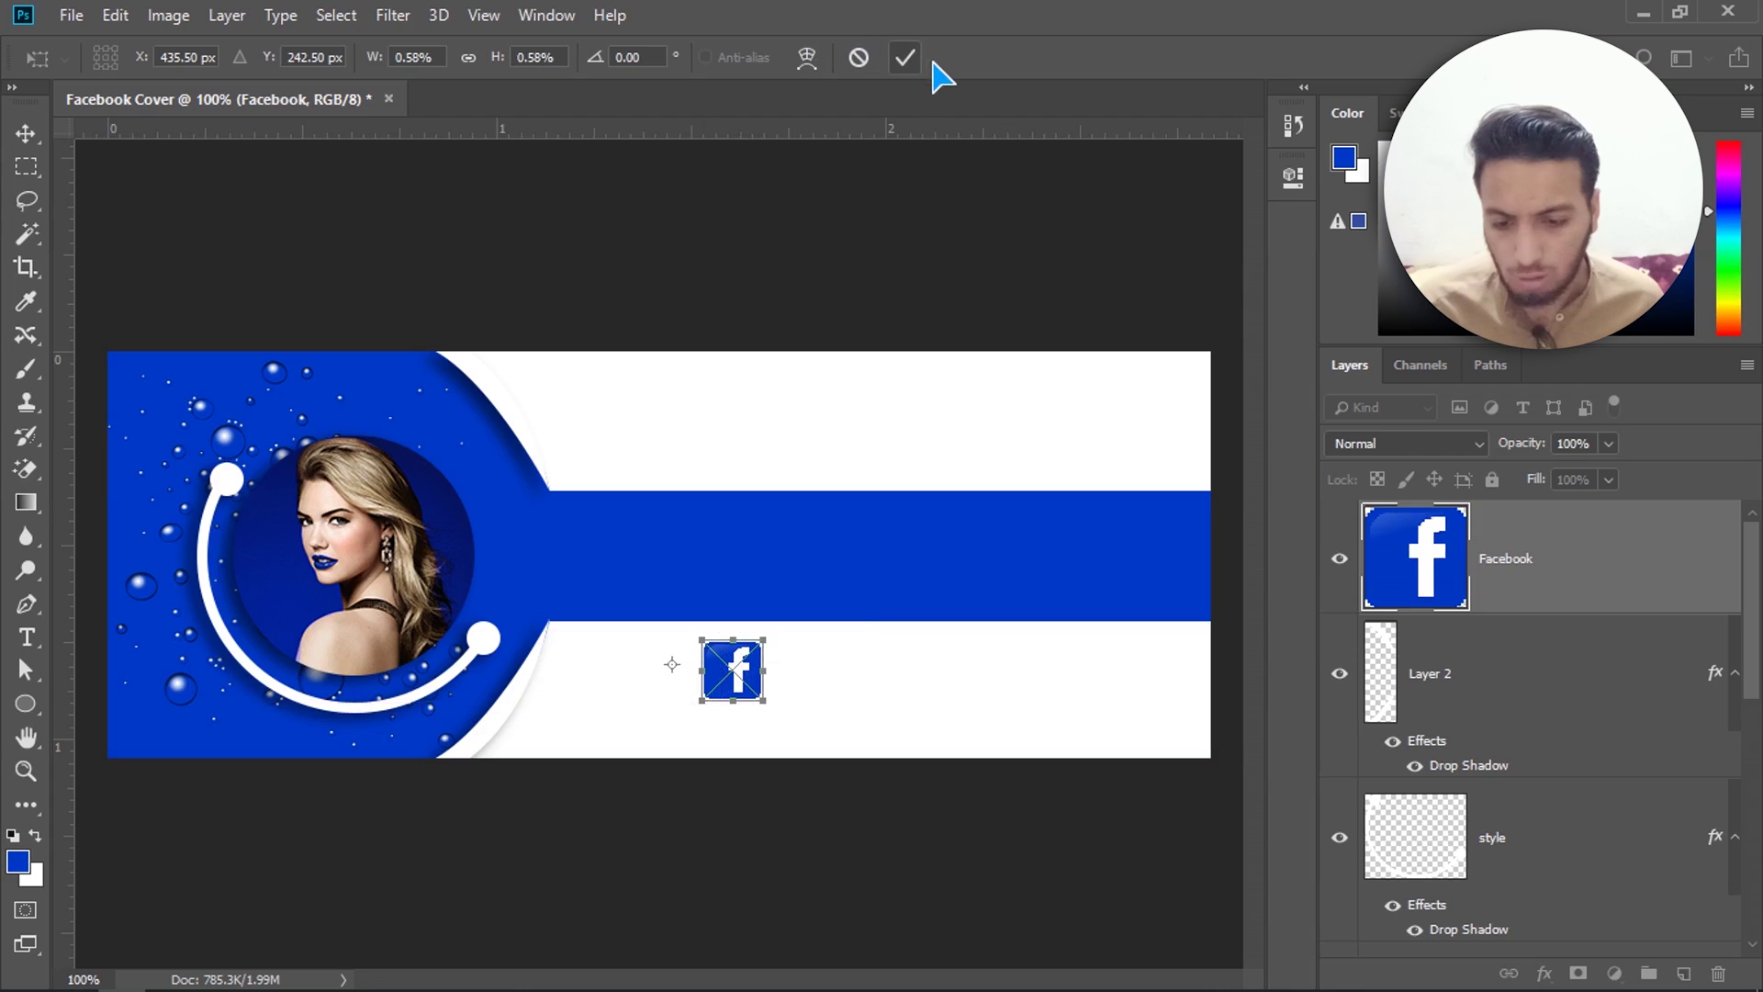
{"action": "key", "text": "z"}
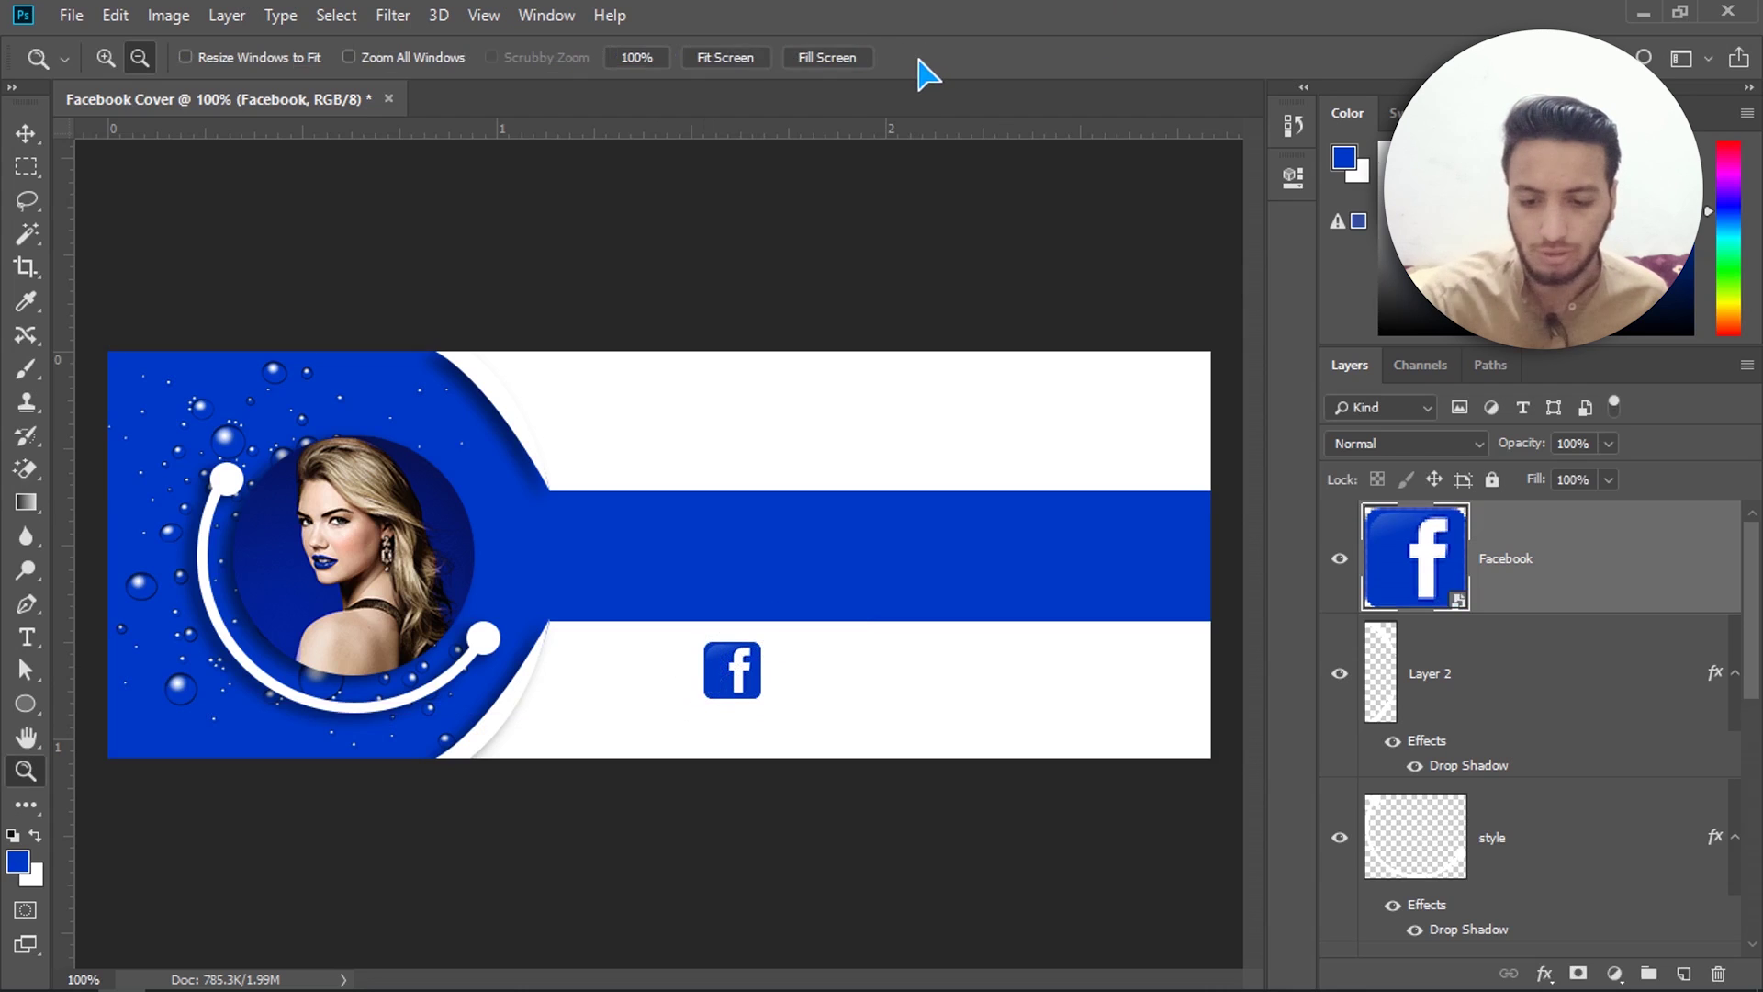
Step: Place the embedded Instagram image, scaled to 0.71%, to the right of the Facebook icon and level with it
{"action": "left_click", "coordinate": [71, 15]}
{"action": "left_click", "coordinate": [139, 502]}
{"action": "double_click", "coordinate": [620, 220]}
{"action": "left_click_drag", "start_coordinate": [862, 351], "coordinate": [846, 653]}
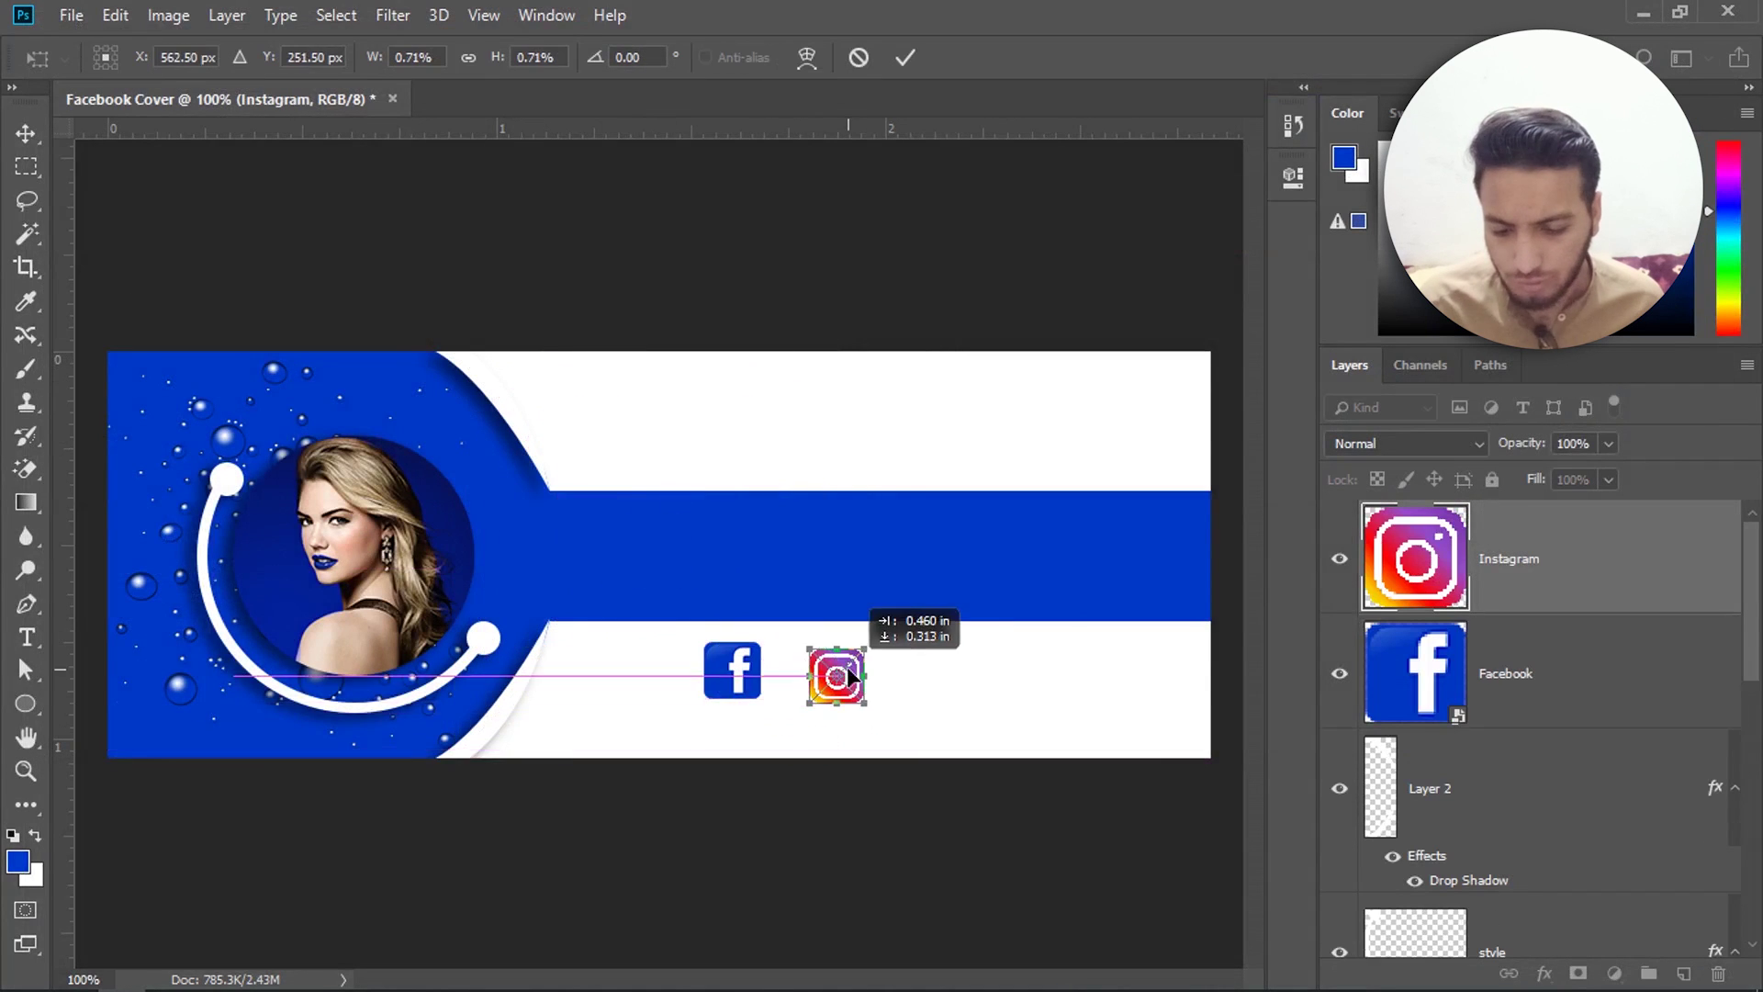
{"action": "left_click", "coordinate": [907, 59]}
{"action": "key", "text": "z"}
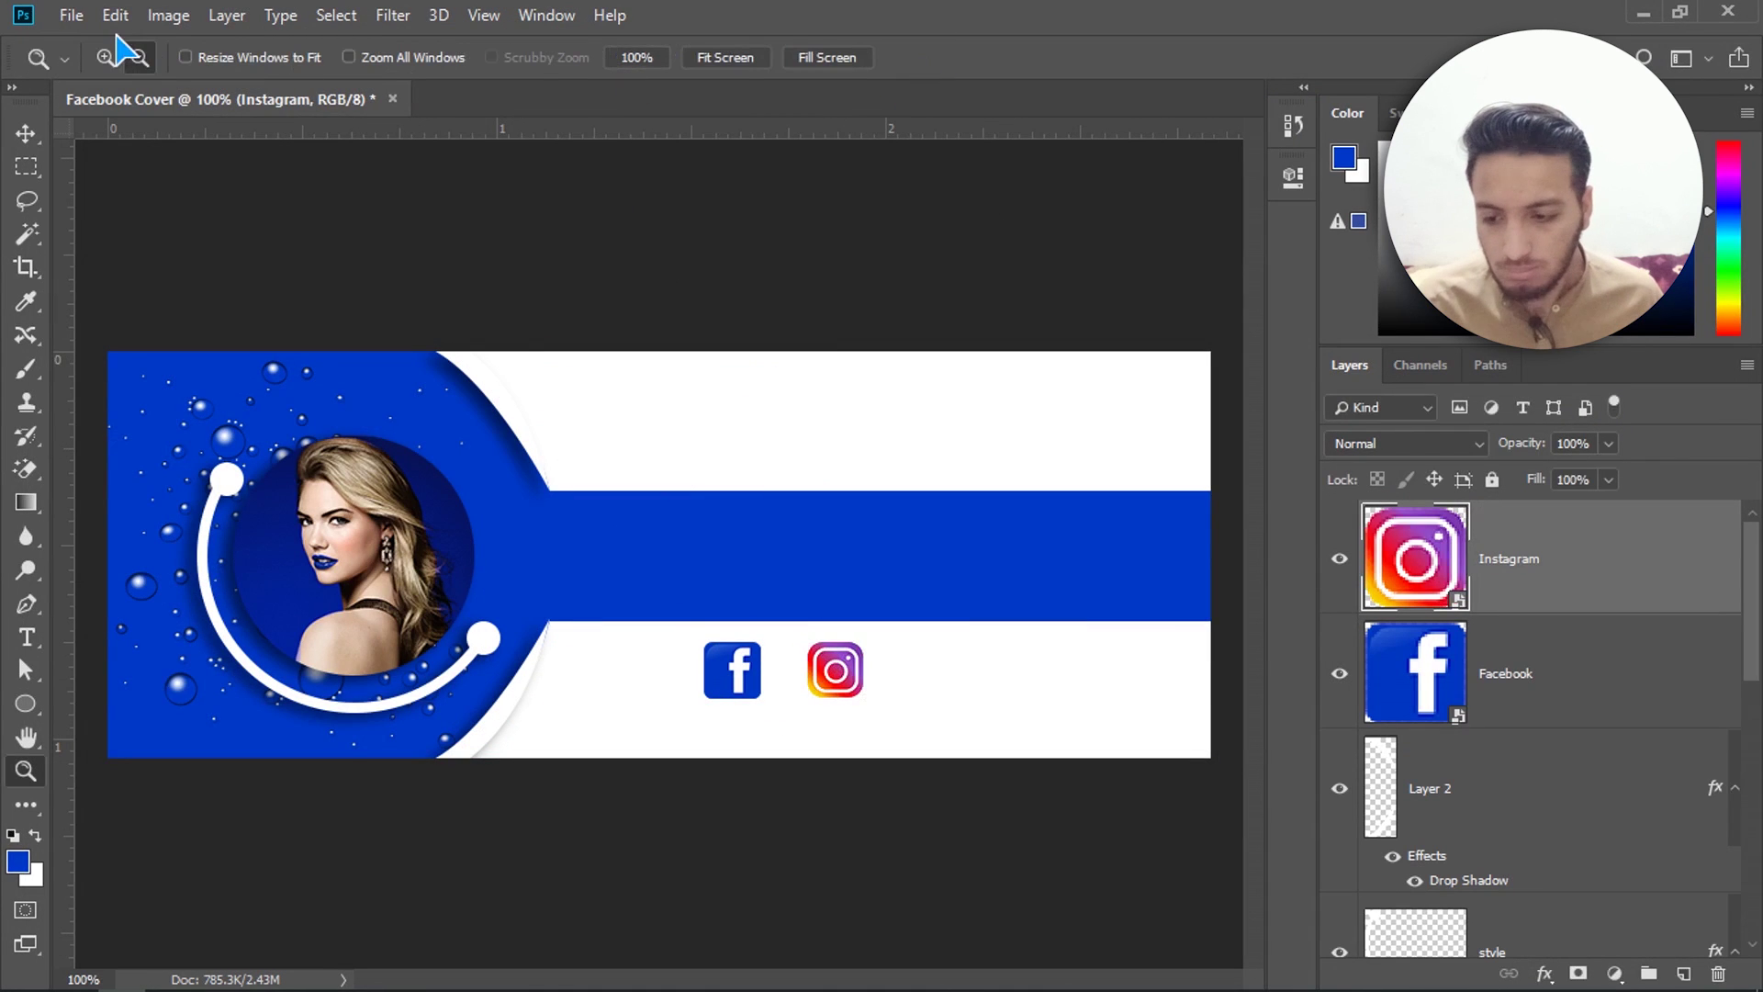